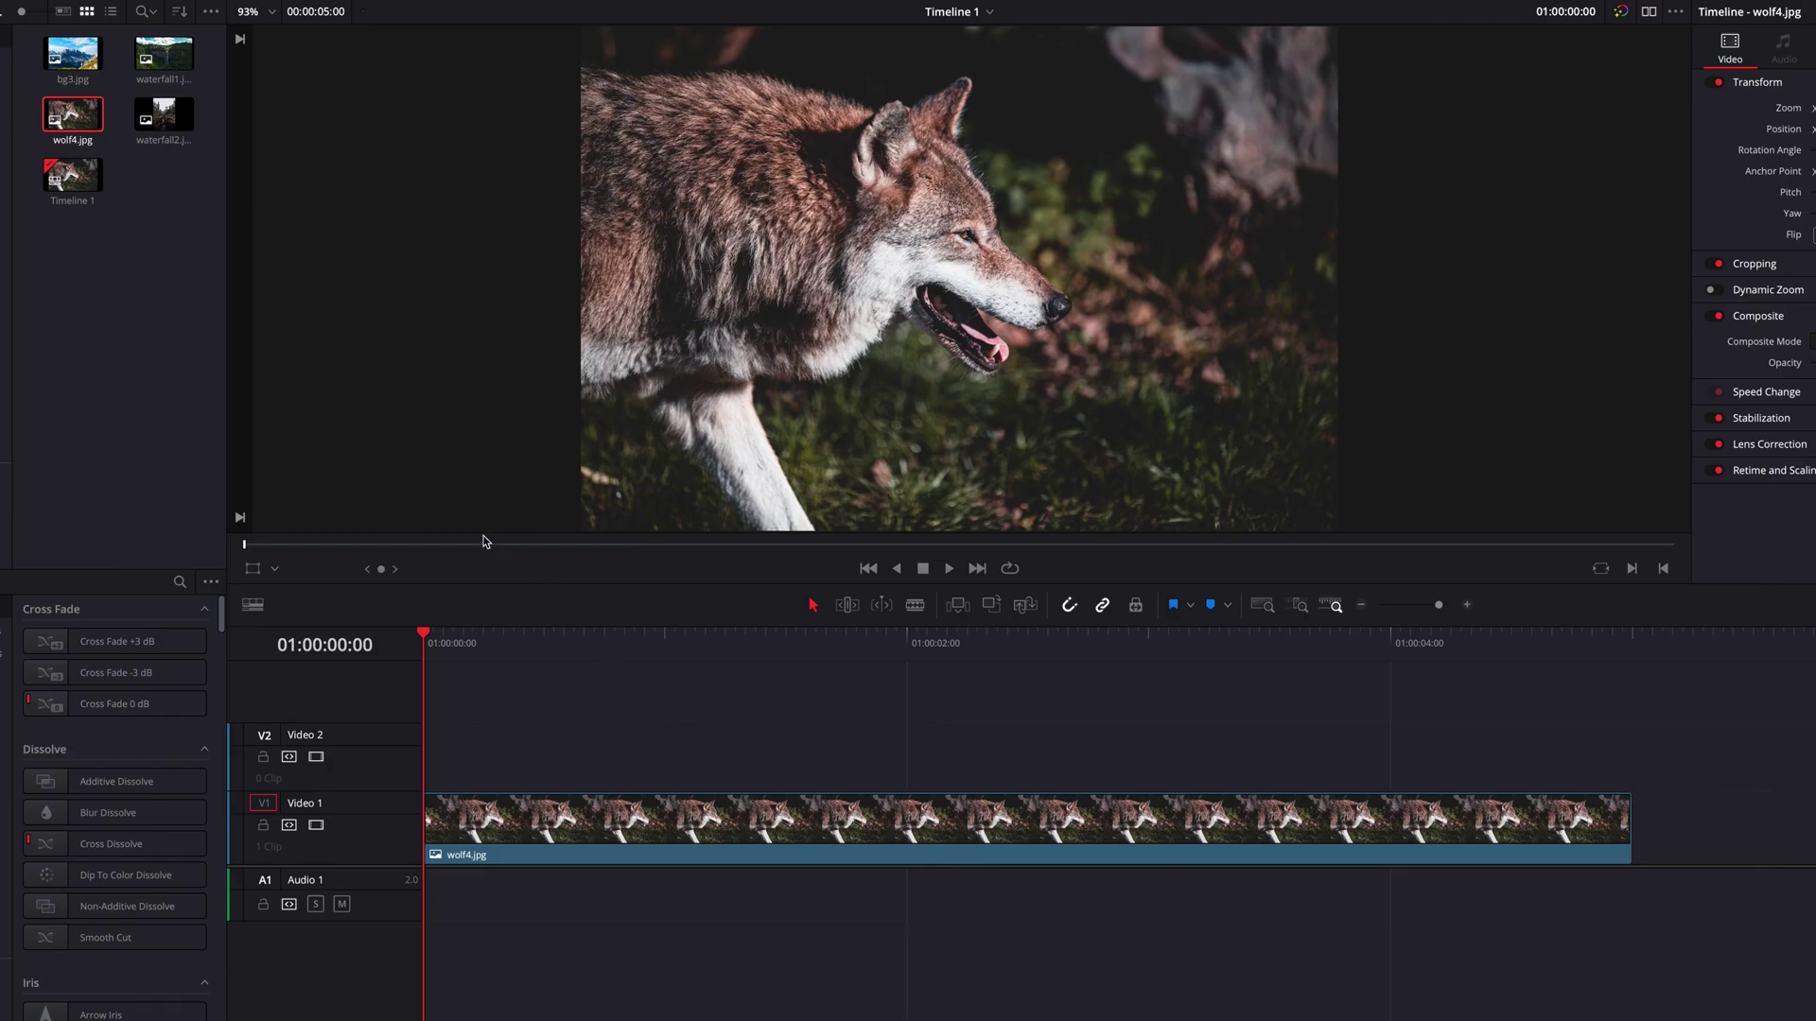
Place waterfall2.jpg on Video 2 above wolf4.jpg and combine both clips into a new Fusion clip
{"action": "left_click_drag", "start_coordinate": [164, 113], "coordinate": [439, 756]}
{"action": "left_click_drag", "start_coordinate": [539, 695], "coordinate": [712, 828]}
{"action": "right_click", "coordinate": [711, 829]}
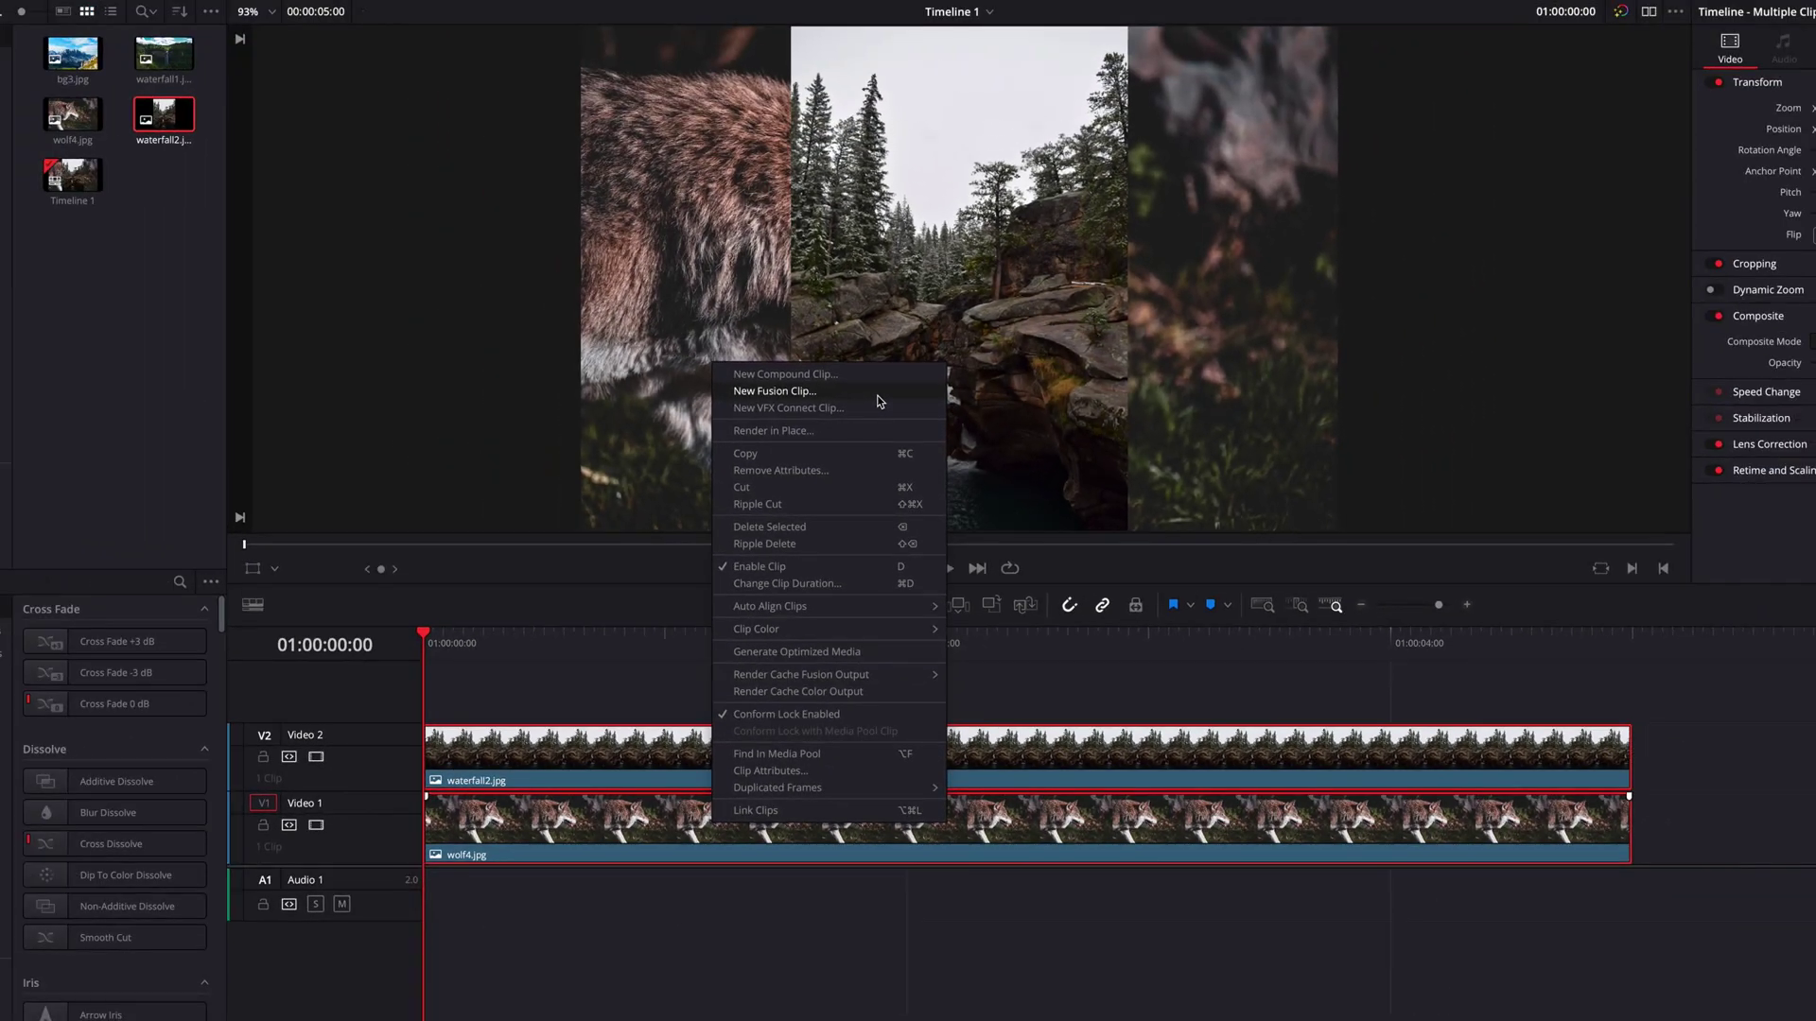
{"action": "left_click", "coordinate": [877, 401]}
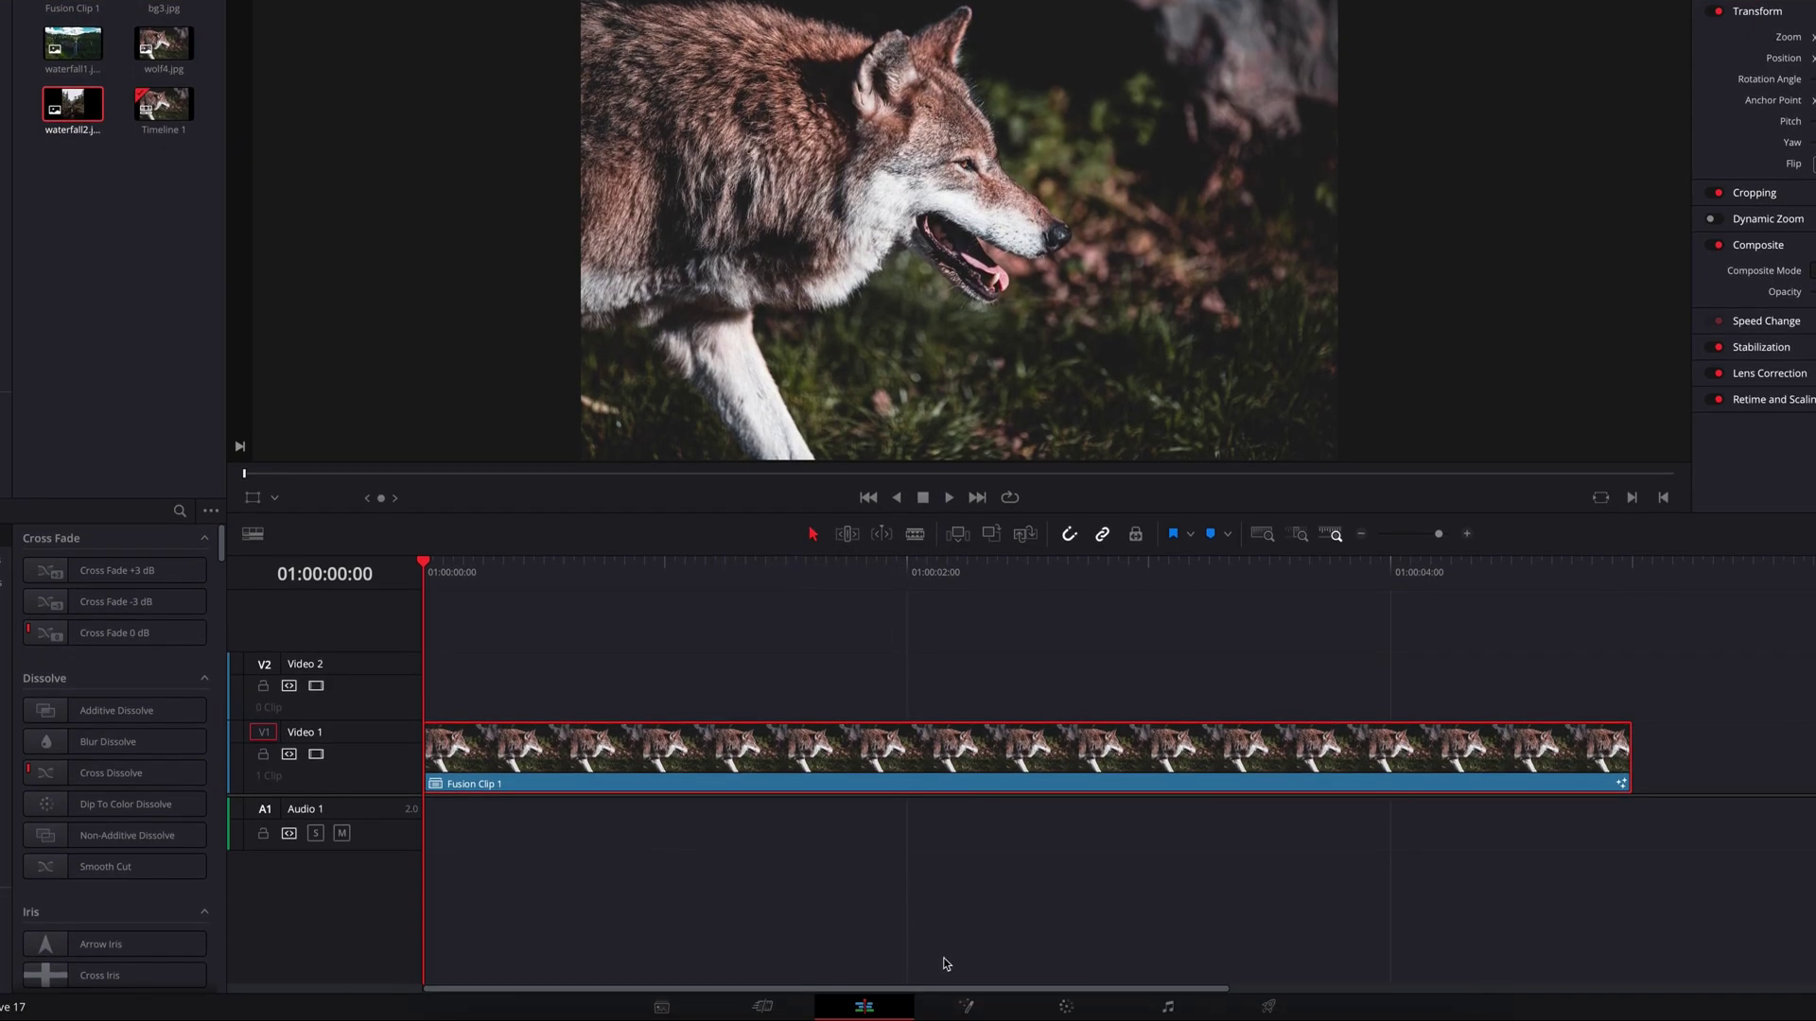
Open the clip on the Fusion page and show MediaIn1, the wolf image, in the viewer
{"action": "left_click", "coordinate": [964, 1004]}
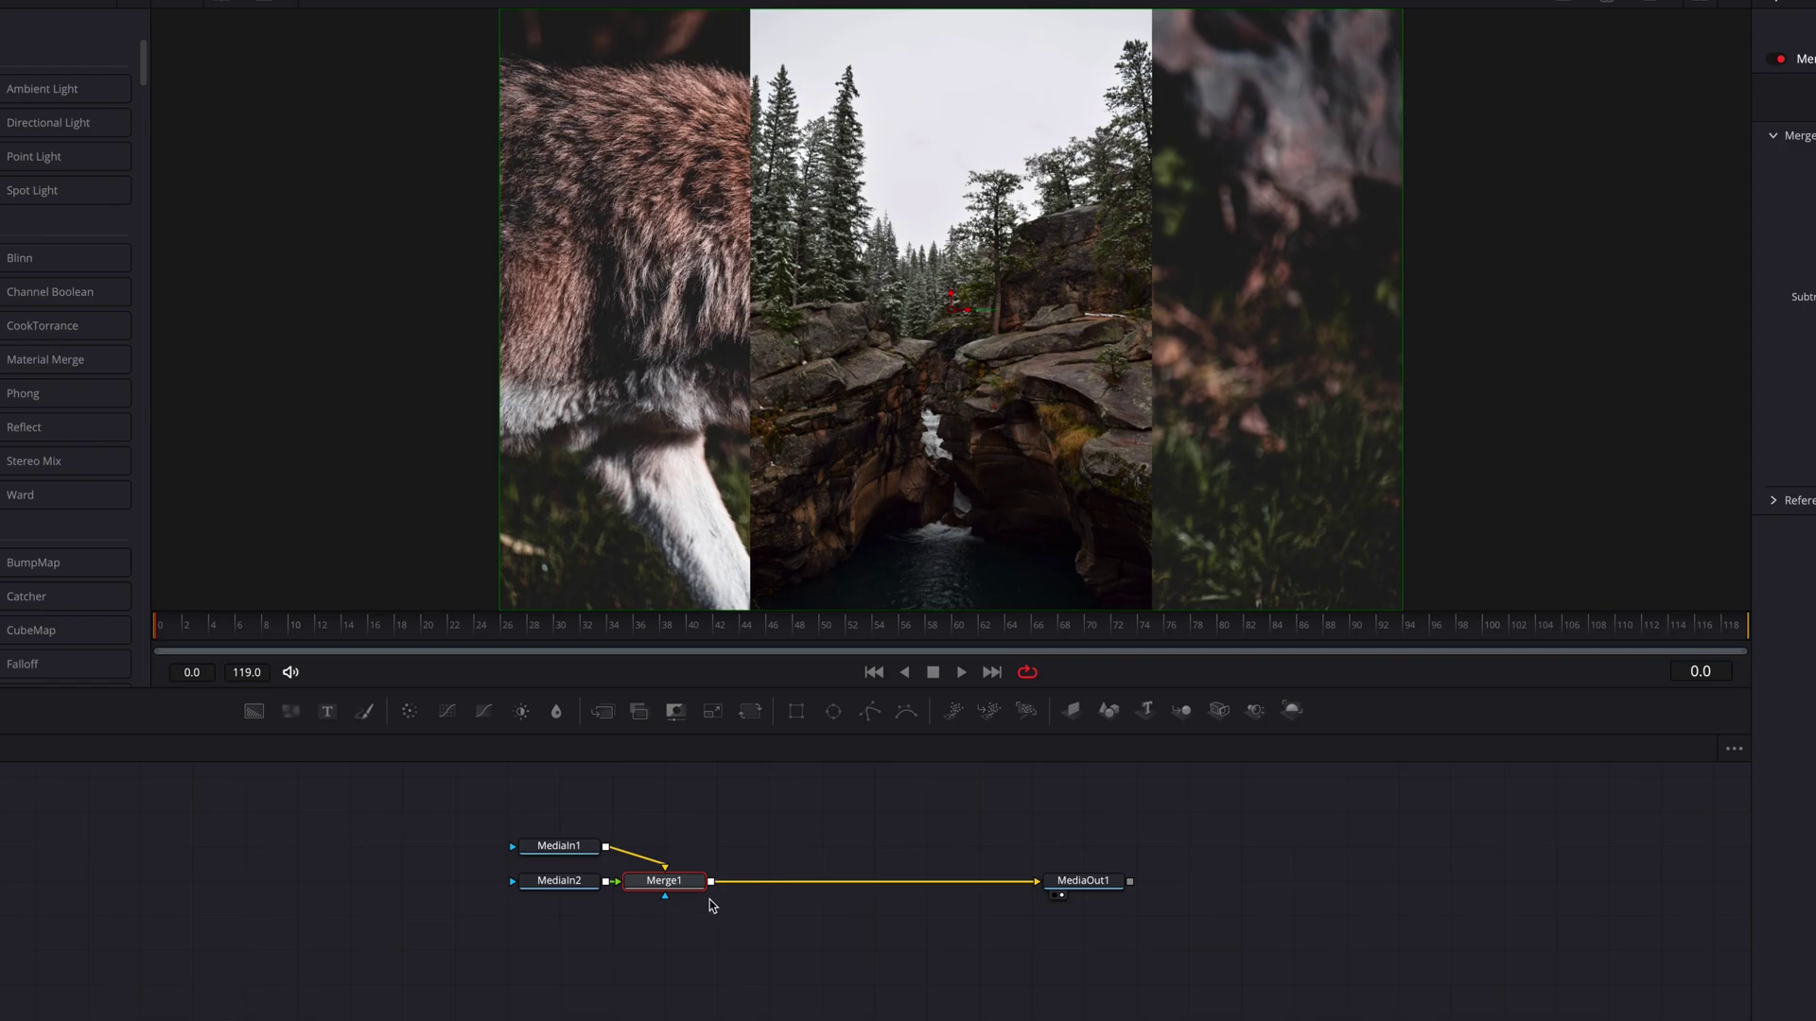
{"action": "left_click", "coordinate": [580, 849]}
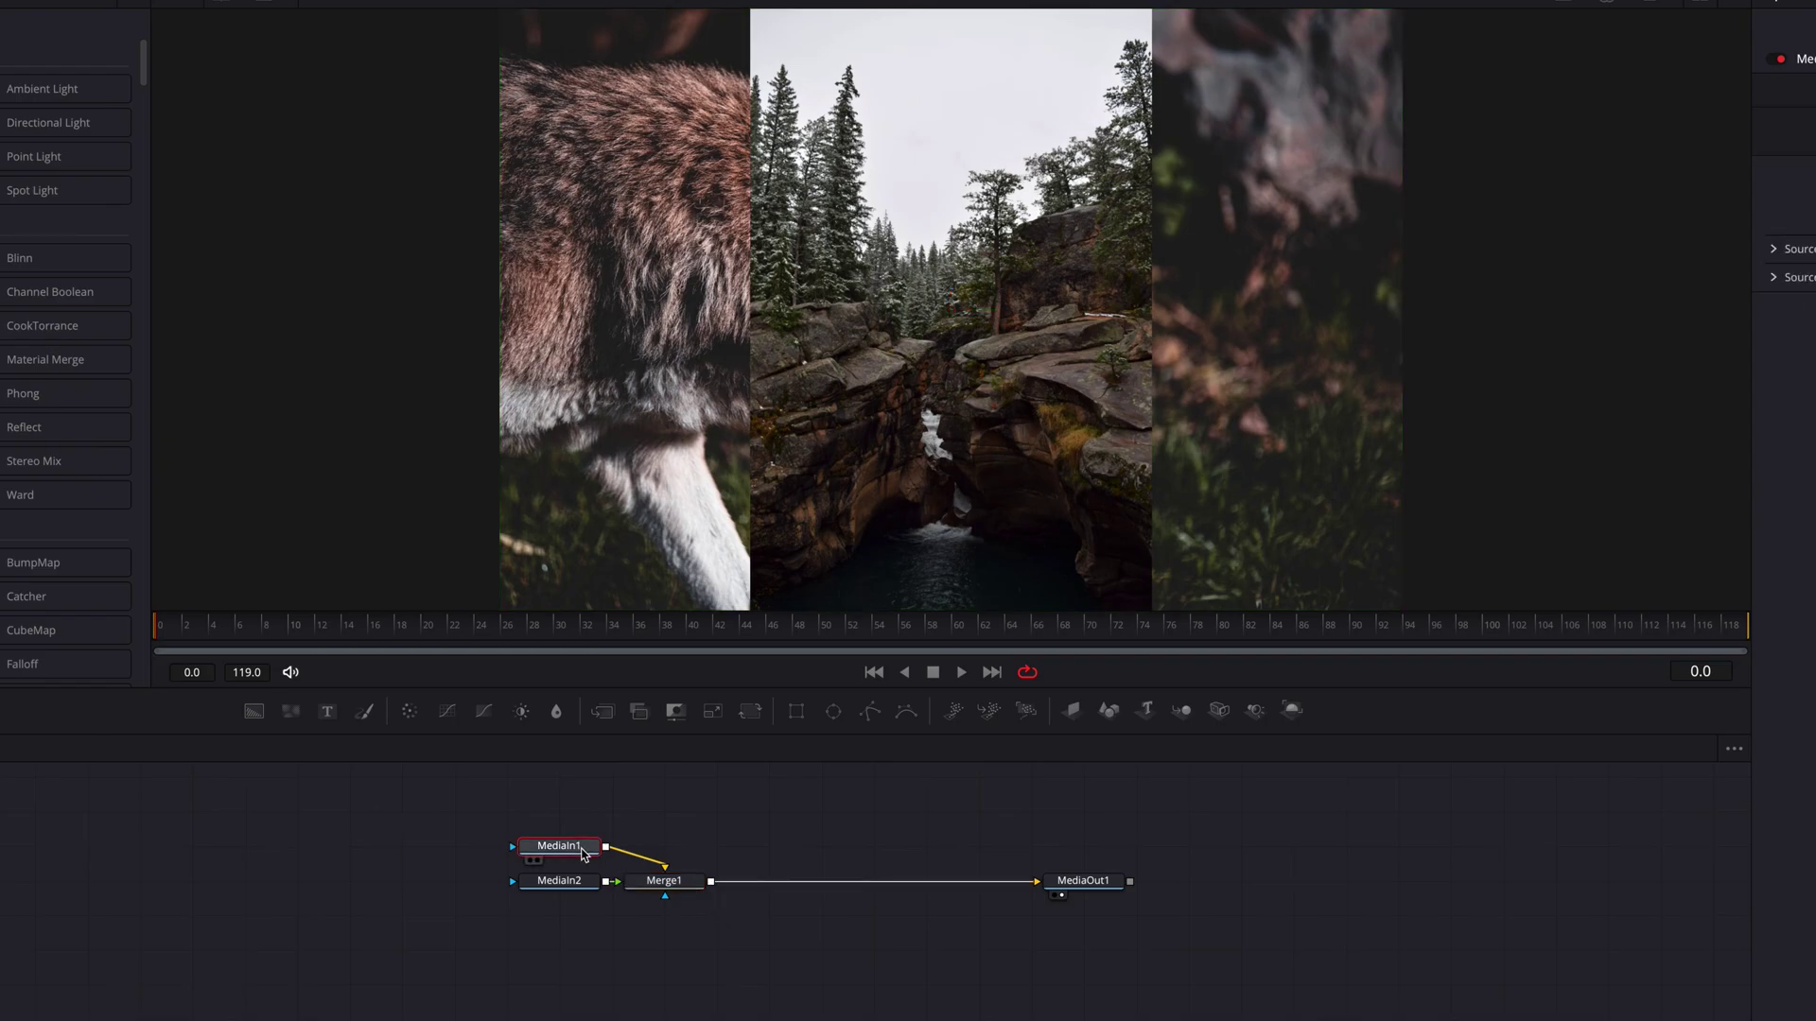
{"action": "key", "text": "1"}
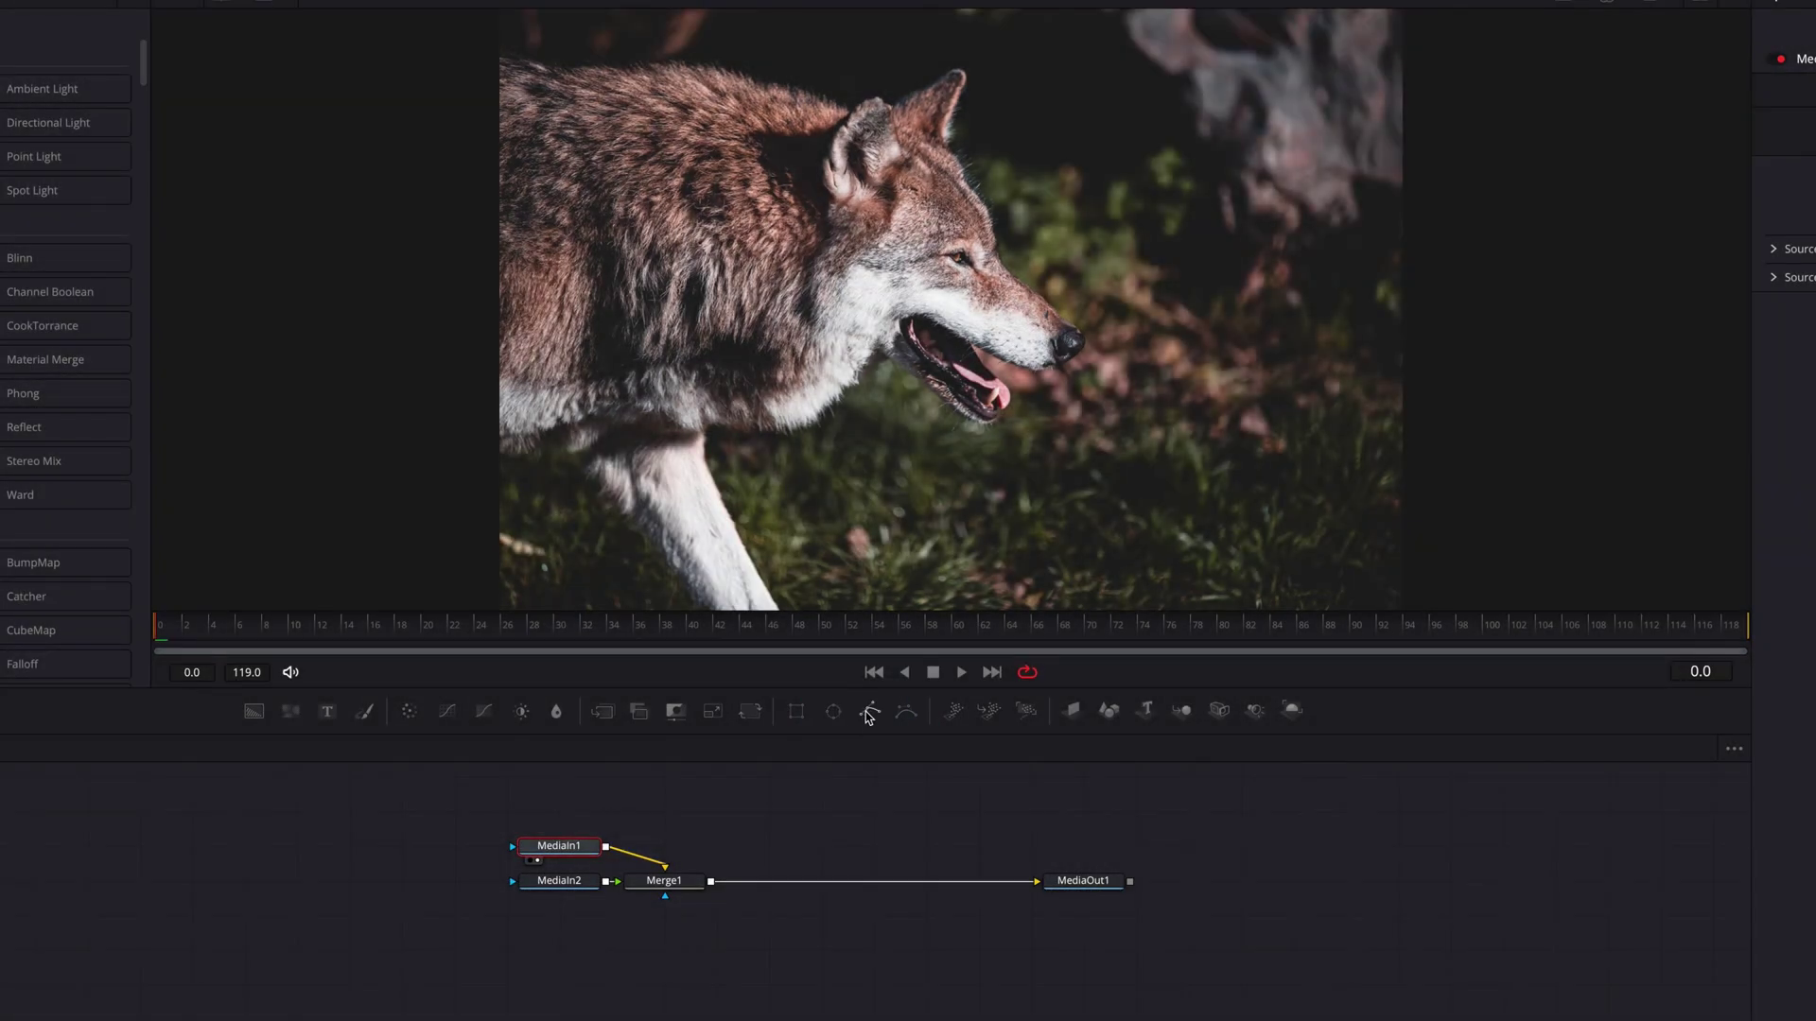
Attach an inverted polygon mask to MediaIn1 and set it to freehand drawing
{"action": "left_click_drag", "start_coordinate": [868, 711], "coordinate": [568, 851]}
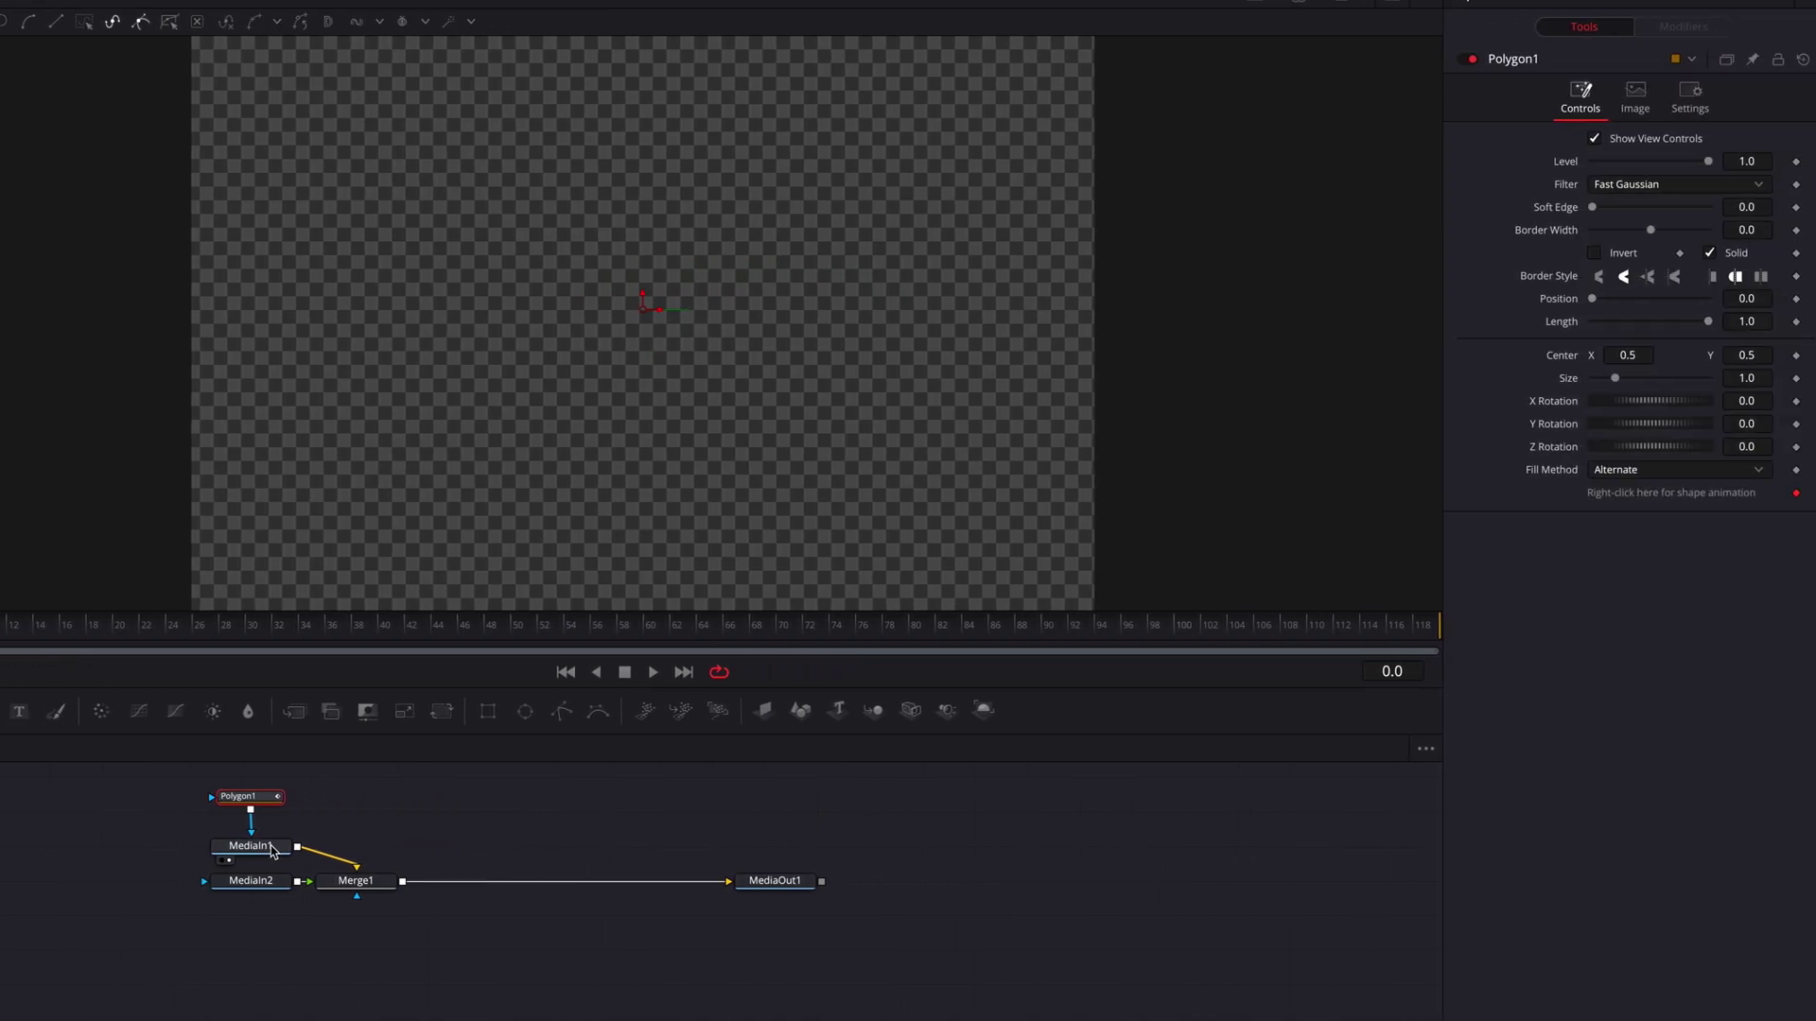
{"action": "left_click", "coordinate": [1596, 257]}
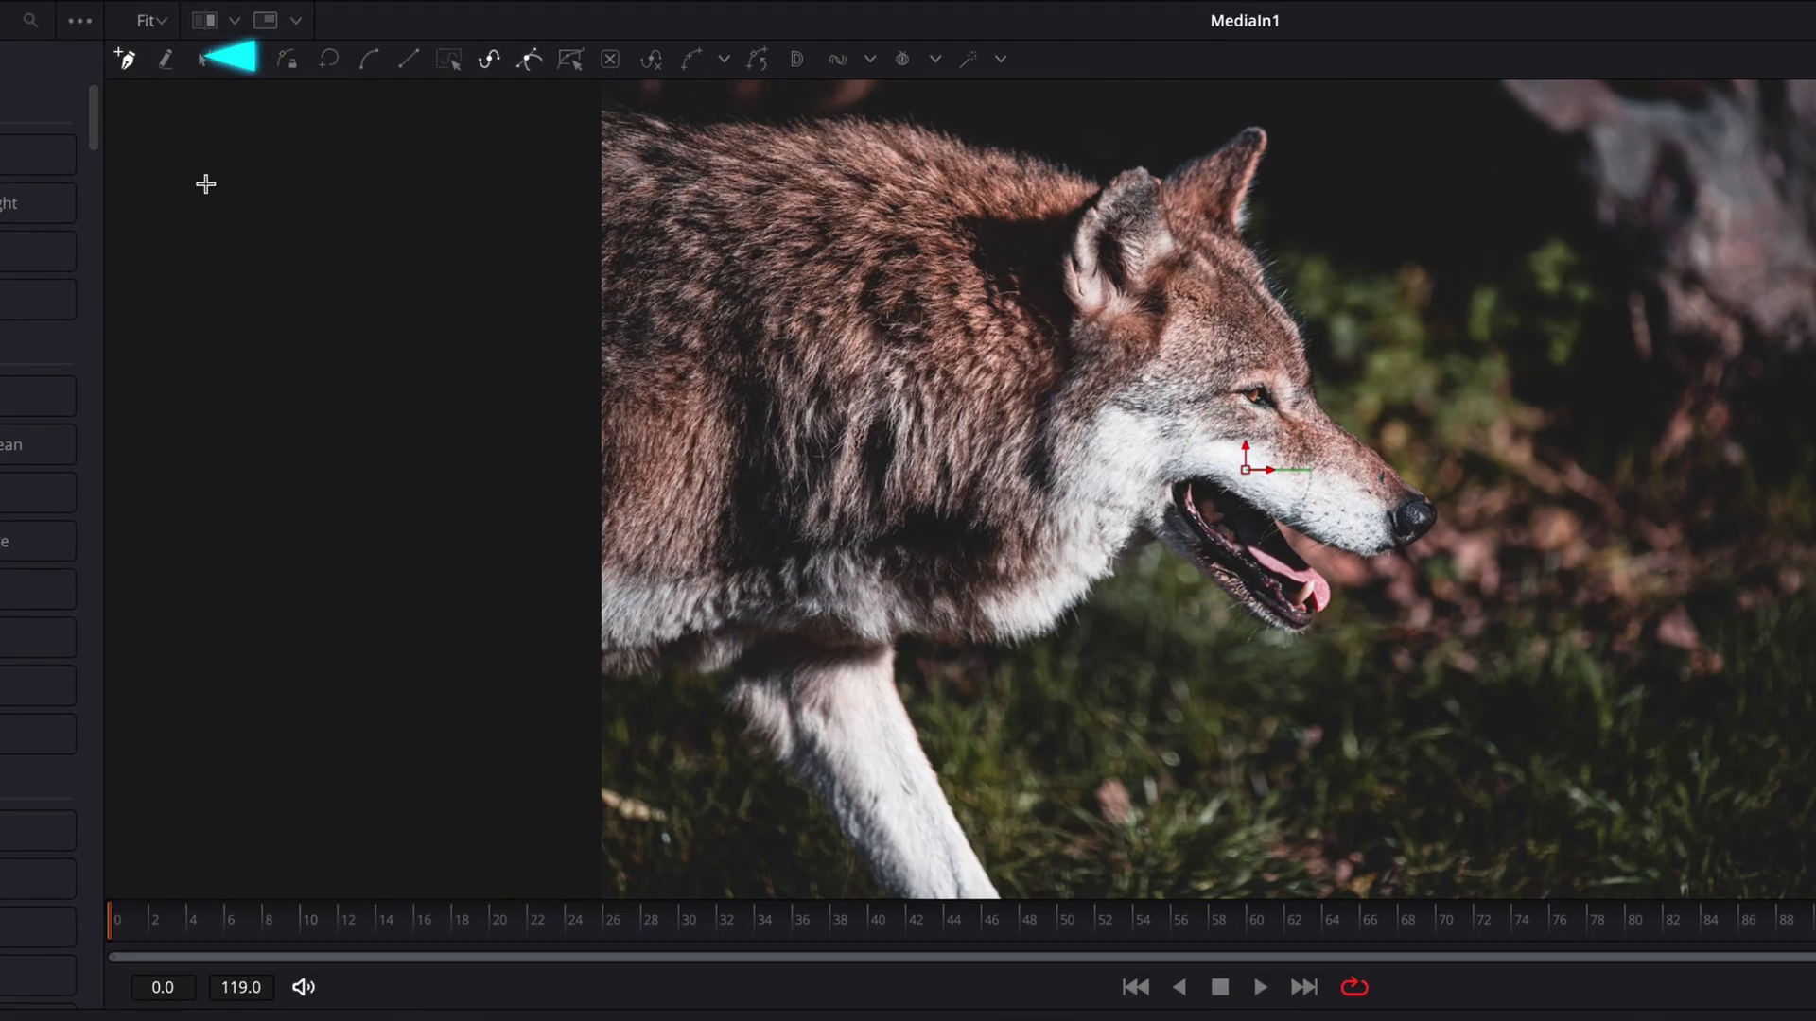
{"action": "left_click", "coordinate": [166, 58]}
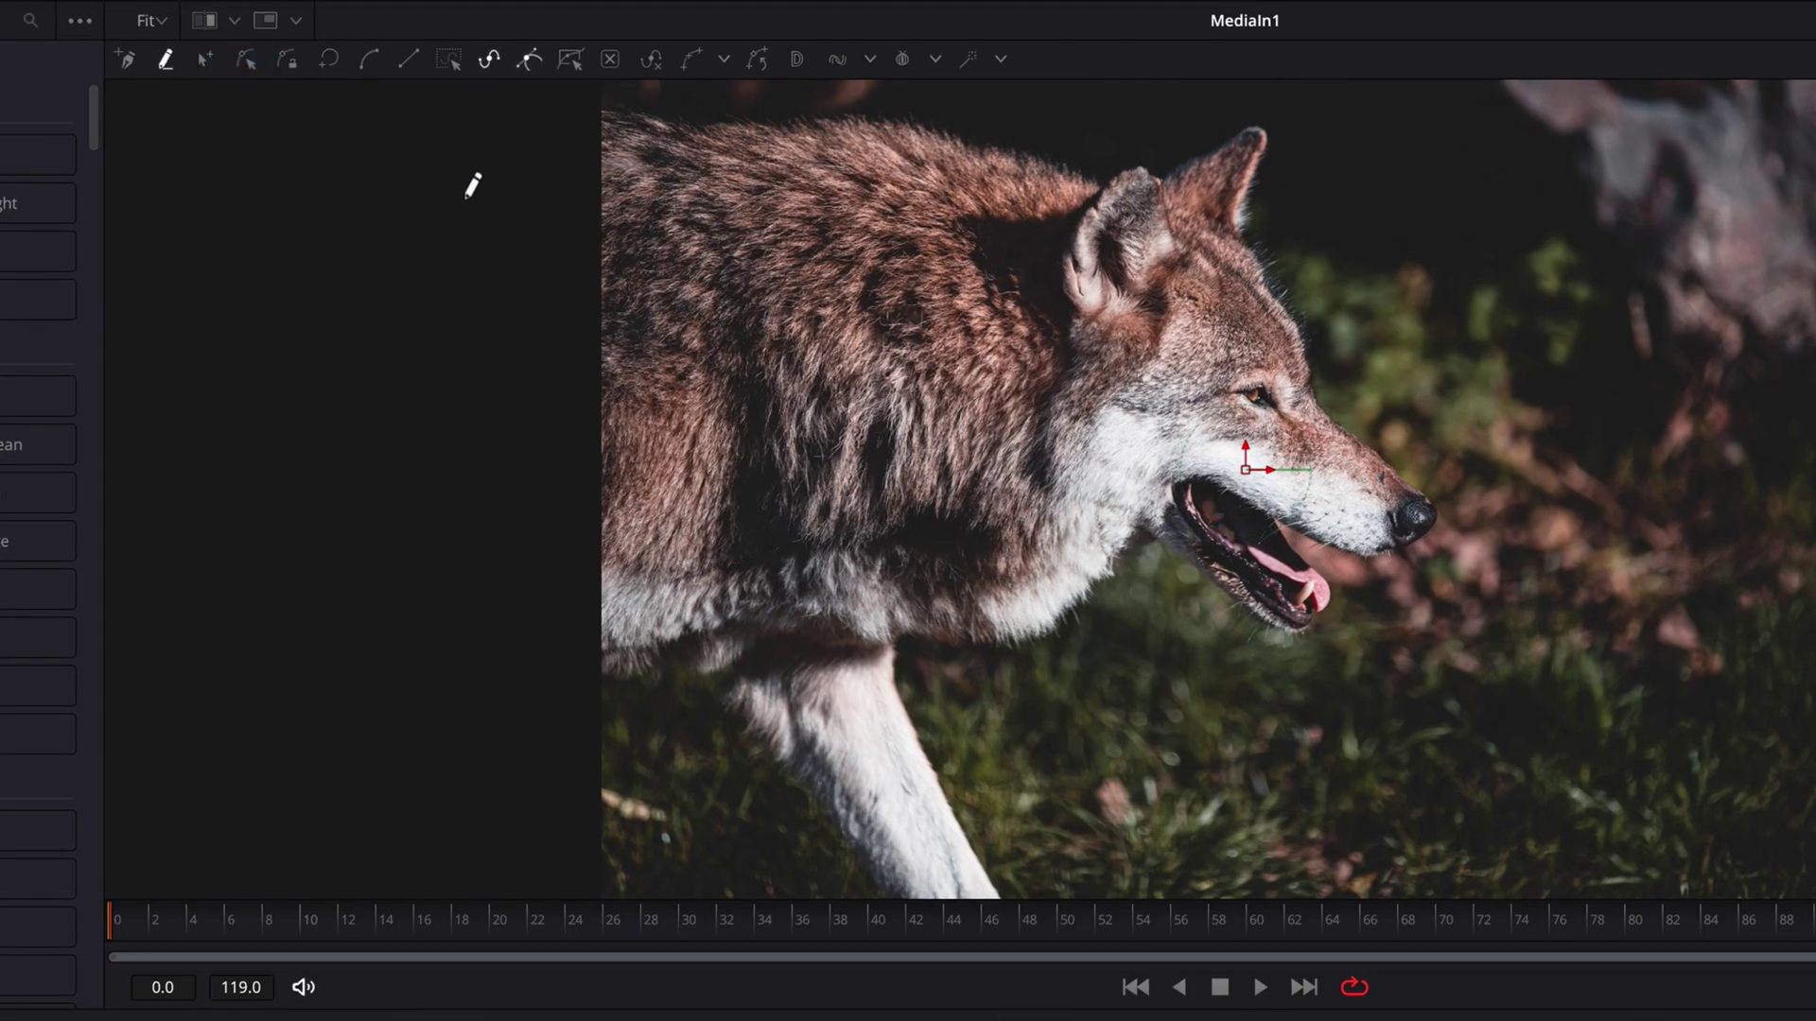
Trace a closed freehand mask around the wolf's back, ears, muzzle, open jaw, chest and front leg
{"action": "scroll", "coordinate": [636, 156], "scroll_direction": "up", "scroll_amount": 3}
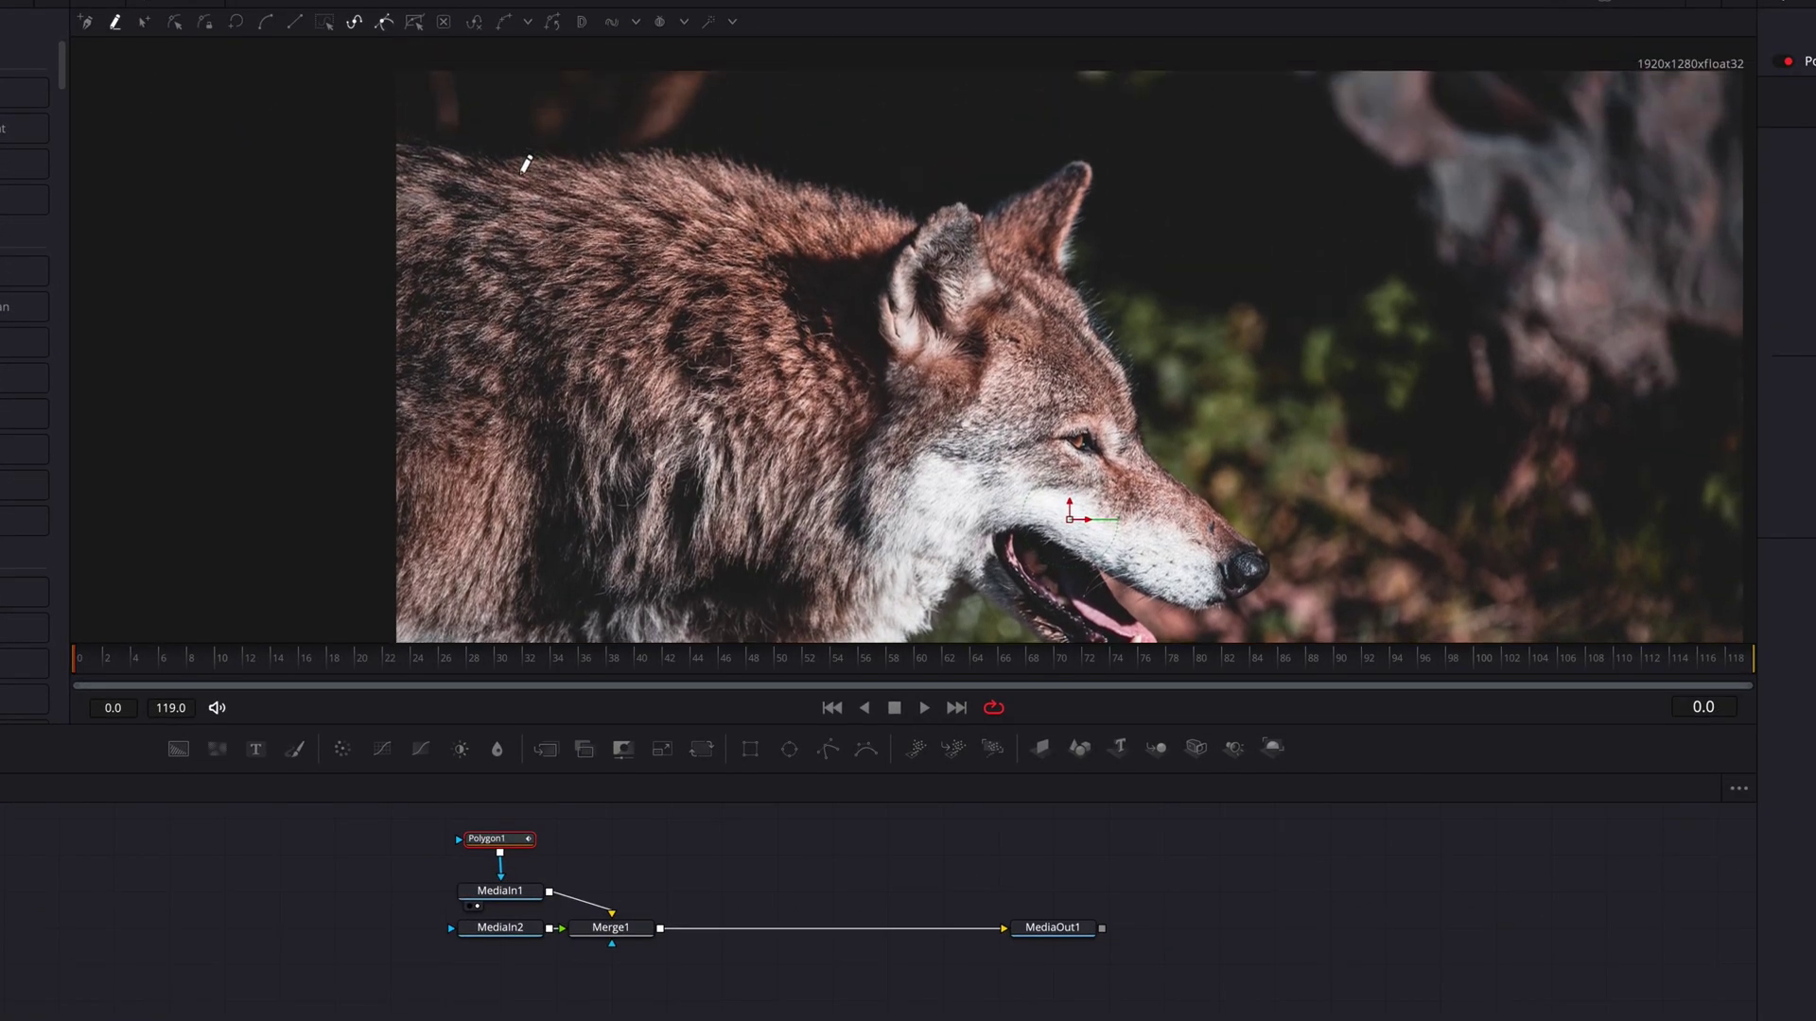
{"action": "scroll", "coordinate": [617, 221], "scroll_direction": "up", "scroll_amount": 2}
{"action": "mouse_move", "coordinate": [320, 125]}
{"action": "left_mouse_down"}
{"action": "mouse_move", "coordinate": [511, 158]}
{"action": "mouse_move", "coordinate": [791, 153]}
{"action": "mouse_move", "coordinate": [1078, 239]}
{"action": "mouse_move", "coordinate": [1150, 217]}
{"action": "mouse_move", "coordinate": [1178, 232]}
{"action": "mouse_move", "coordinate": [1321, 161]}
{"action": "mouse_move", "coordinate": [1285, 295]}
{"action": "mouse_move", "coordinate": [1373, 449]}
{"action": "mouse_move", "coordinate": [1390, 539]}
{"action": "left_mouse_up"}
{"action": "scroll", "coordinate": [1390, 539], "scroll_direction": "down", "scroll_amount": 3}
{"action": "mouse_move", "coordinate": [1390, 257]}
{"action": "left_mouse_down"}
{"action": "mouse_move", "coordinate": [1580, 443]}
{"action": "mouse_move", "coordinate": [1552, 482]}
{"action": "mouse_move", "coordinate": [1470, 501]}
{"action": "mouse_move", "coordinate": [1340, 451]}
{"action": "mouse_move", "coordinate": [1423, 556]}
{"action": "mouse_move", "coordinate": [1367, 617]}
{"action": "mouse_move", "coordinate": [1197, 488]}
{"action": "mouse_move", "coordinate": [1135, 467]}
{"action": "mouse_move", "coordinate": [981, 620]}
{"action": "mouse_move", "coordinate": [773, 624]}
{"action": "left_mouse_up"}
{"action": "scroll", "coordinate": [794, 241], "scroll_direction": "down", "scroll_amount": 4}
{"action": "scroll", "coordinate": [795, 241], "scroll_direction": "down", "scroll_amount": 1}
{"action": "mouse_move", "coordinate": [794, 241]}
{"action": "left_mouse_down"}
{"action": "mouse_move", "coordinate": [785, 210]}
{"action": "mouse_move", "coordinate": [899, 460]}
{"action": "mouse_move", "coordinate": [792, 506]}
{"action": "mouse_move", "coordinate": [518, 172]}
{"action": "mouse_move", "coordinate": [321, 166]}
{"action": "mouse_move", "coordinate": [336, 142]}
{"action": "left_mouse_up"}
Check the mask edge around the ears, then turn off Invert on Polygon1 to isolate the wolf
{"action": "scroll", "coordinate": [321, 167], "scroll_direction": "up", "scroll_amount": 7}
{"action": "scroll", "coordinate": [1281, 295], "scroll_direction": "up", "scroll_amount": 2}
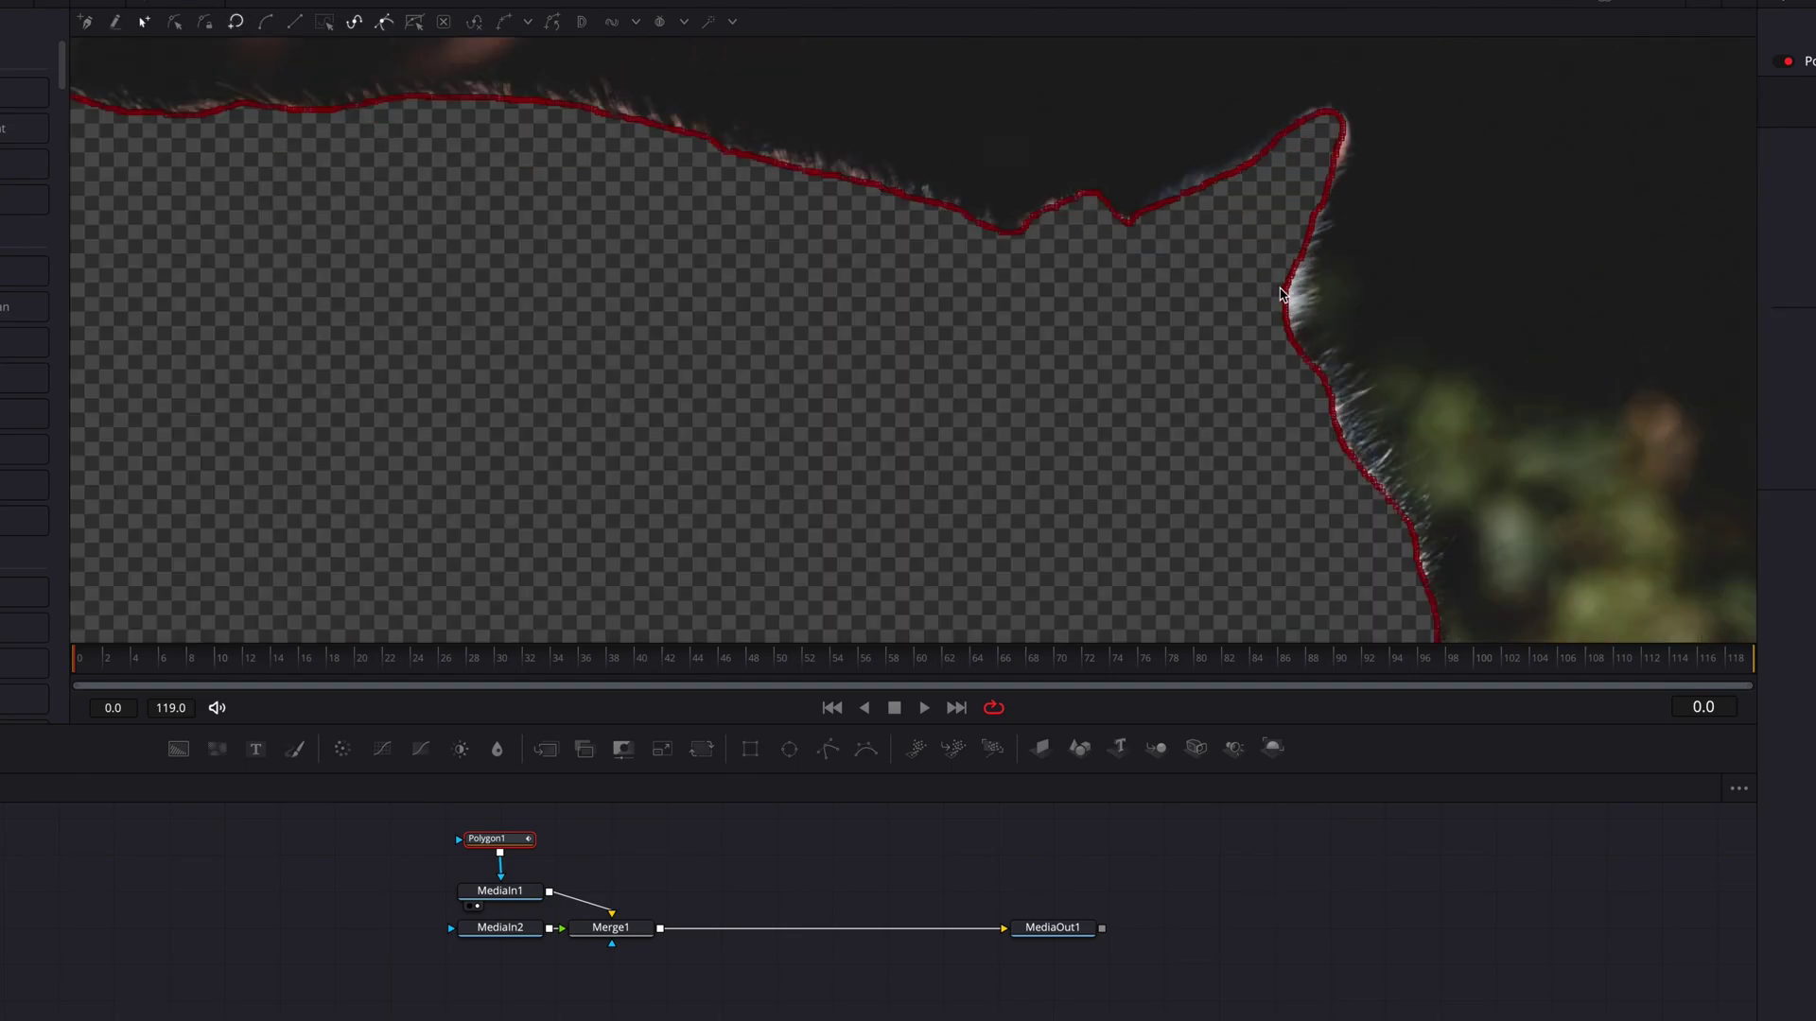
{"action": "scroll", "coordinate": [1281, 293], "scroll_direction": "up", "scroll_amount": 2}
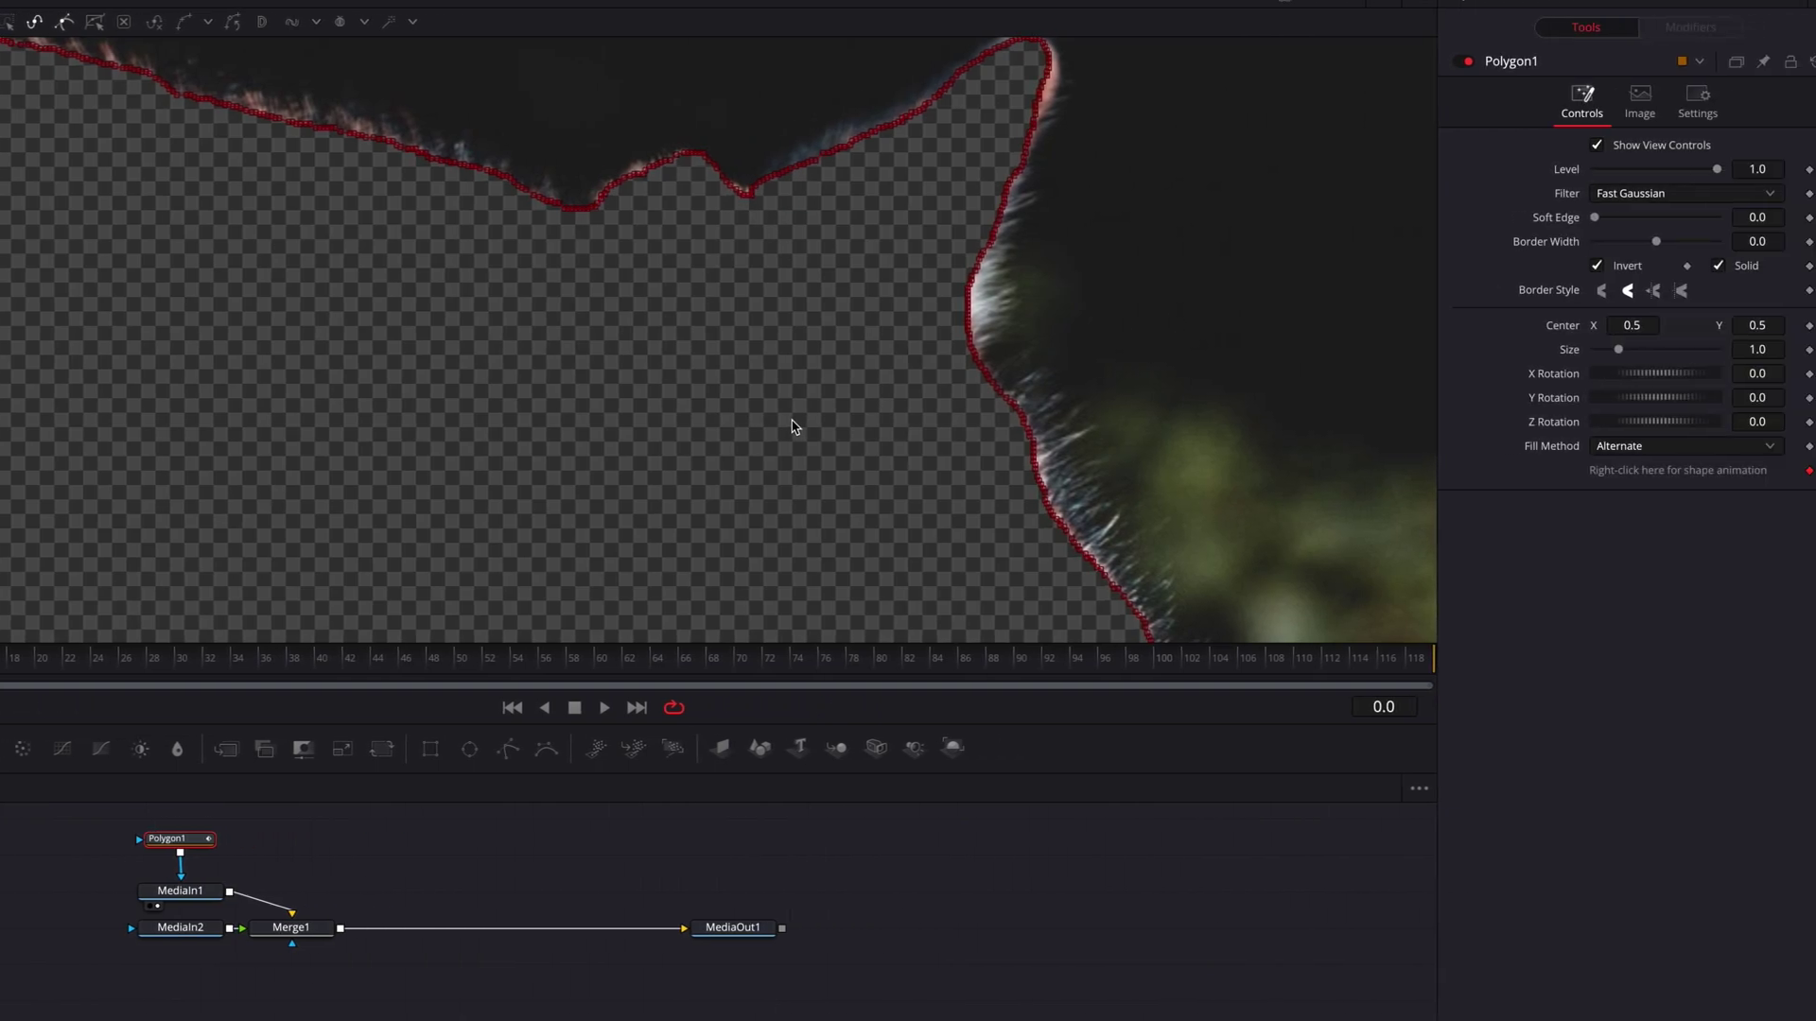
{"action": "scroll", "coordinate": [1112, 421], "scroll_direction": "down", "scroll_amount": 7}
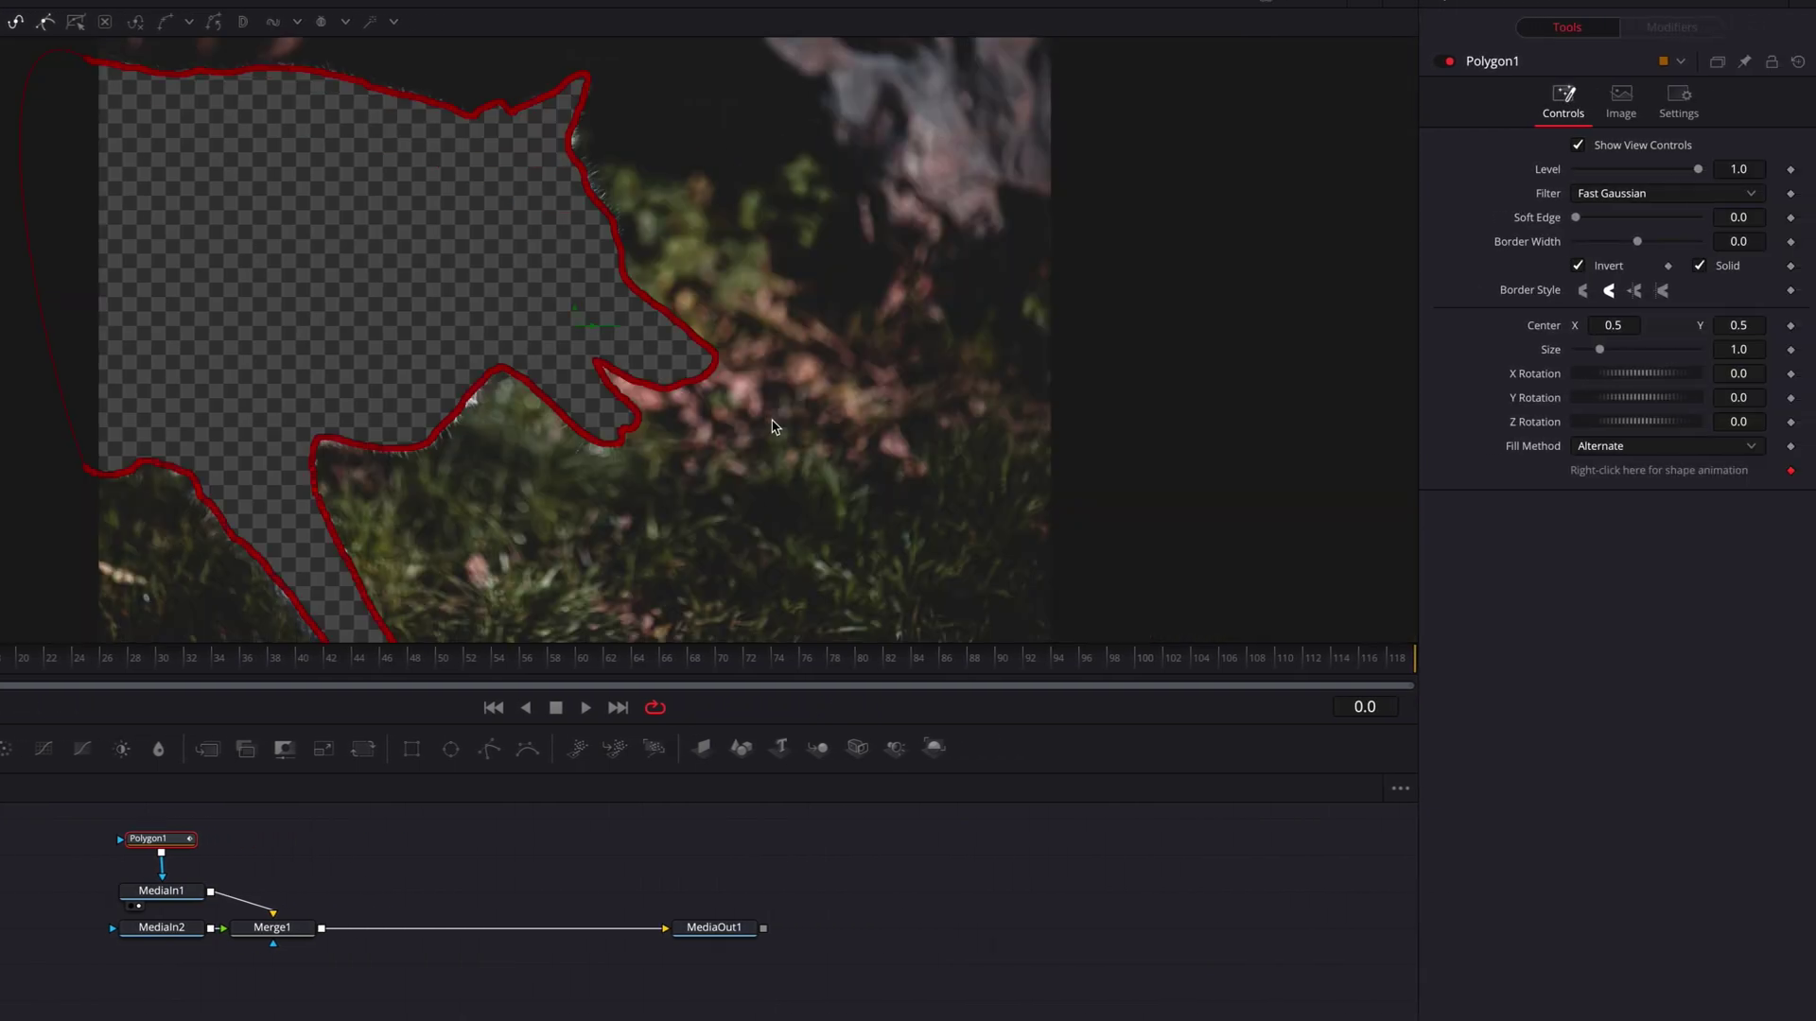
{"action": "left_click", "coordinate": [1577, 266]}
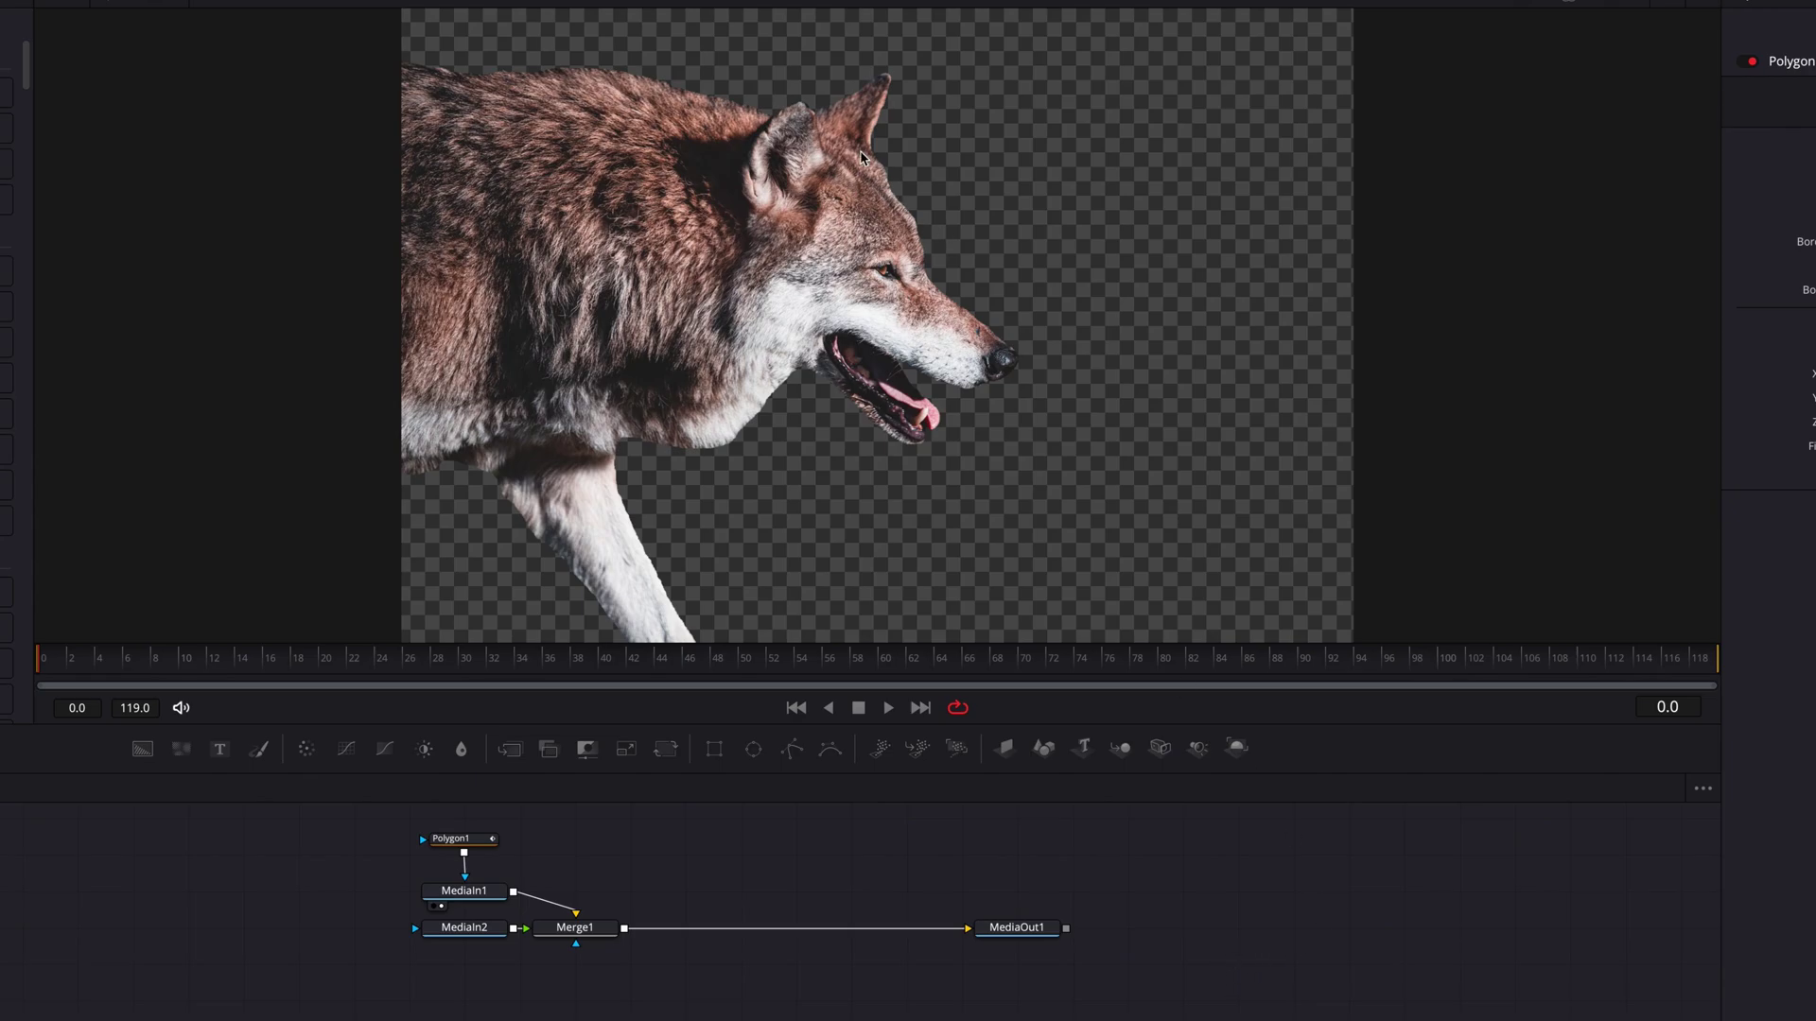
Refine the Polygon1 outline at the tip of the wolf's nearer ear
{"action": "scroll", "coordinate": [863, 158], "scroll_direction": "up", "scroll_amount": 5}
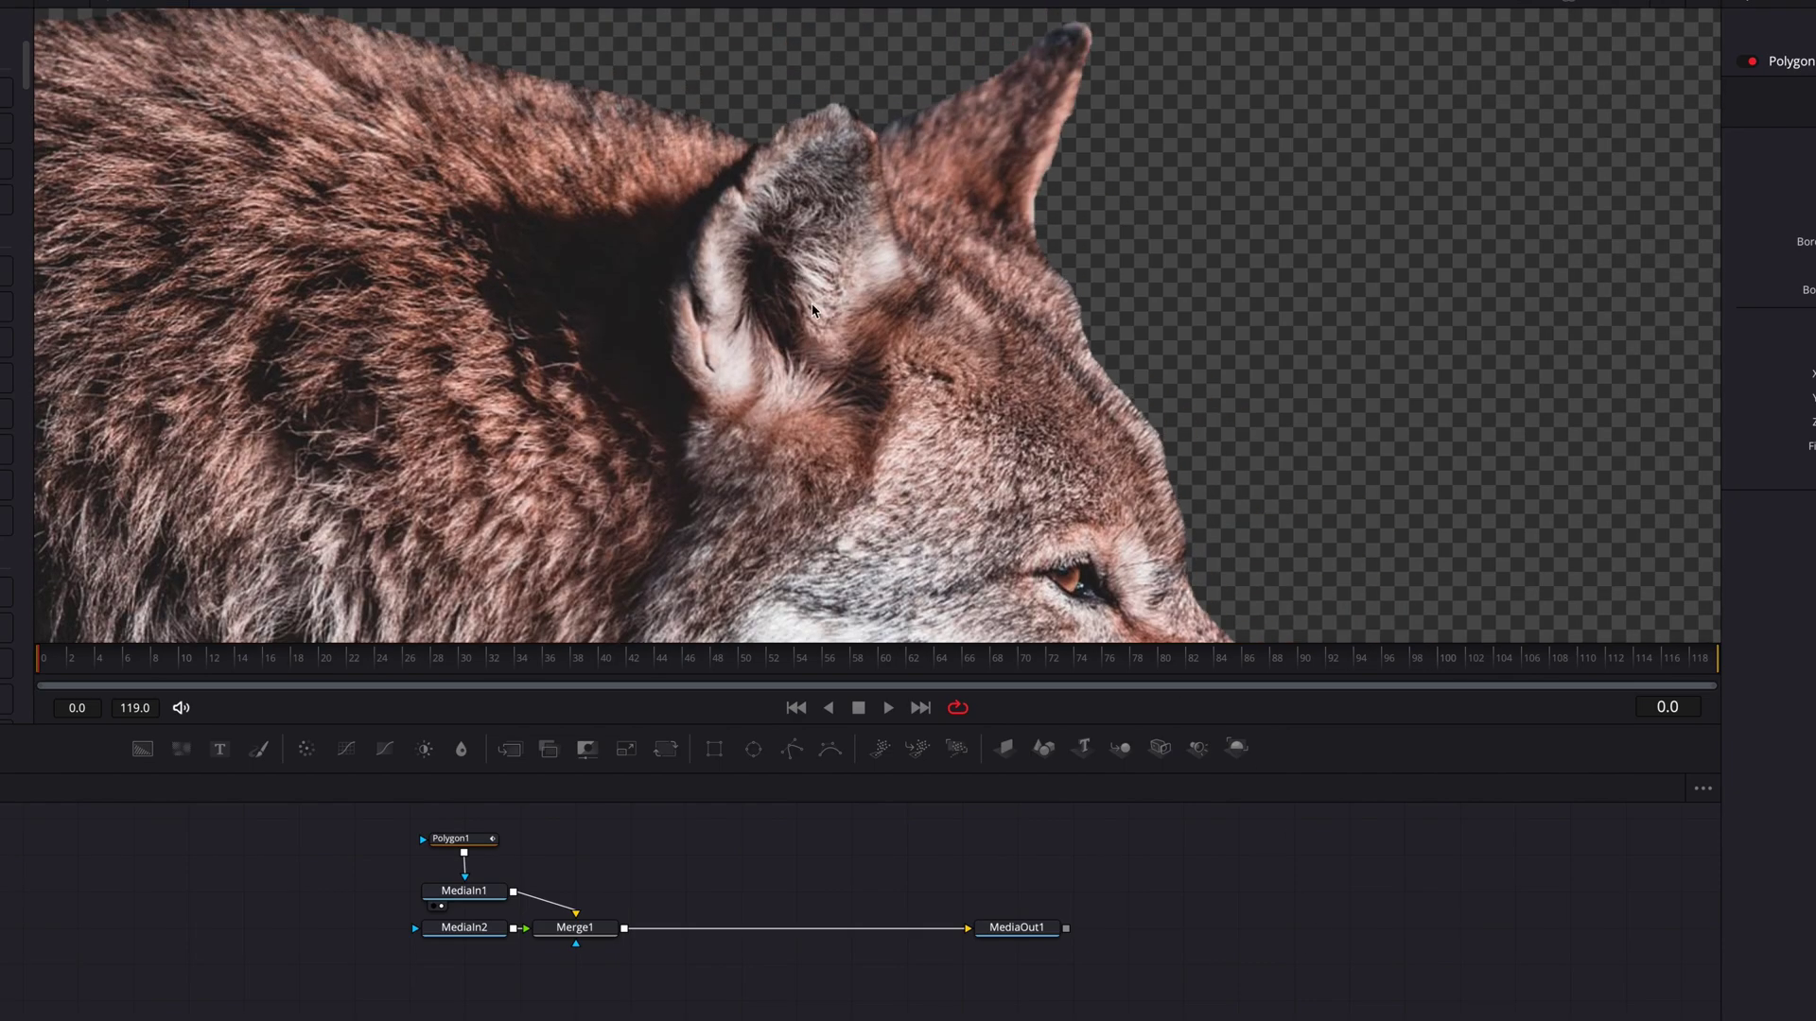
{"action": "left_click", "coordinate": [465, 839]}
{"action": "scroll", "coordinate": [887, 144], "scroll_direction": "up", "scroll_amount": 3}
{"action": "scroll", "coordinate": [823, 141], "scroll_direction": "up", "scroll_amount": 2}
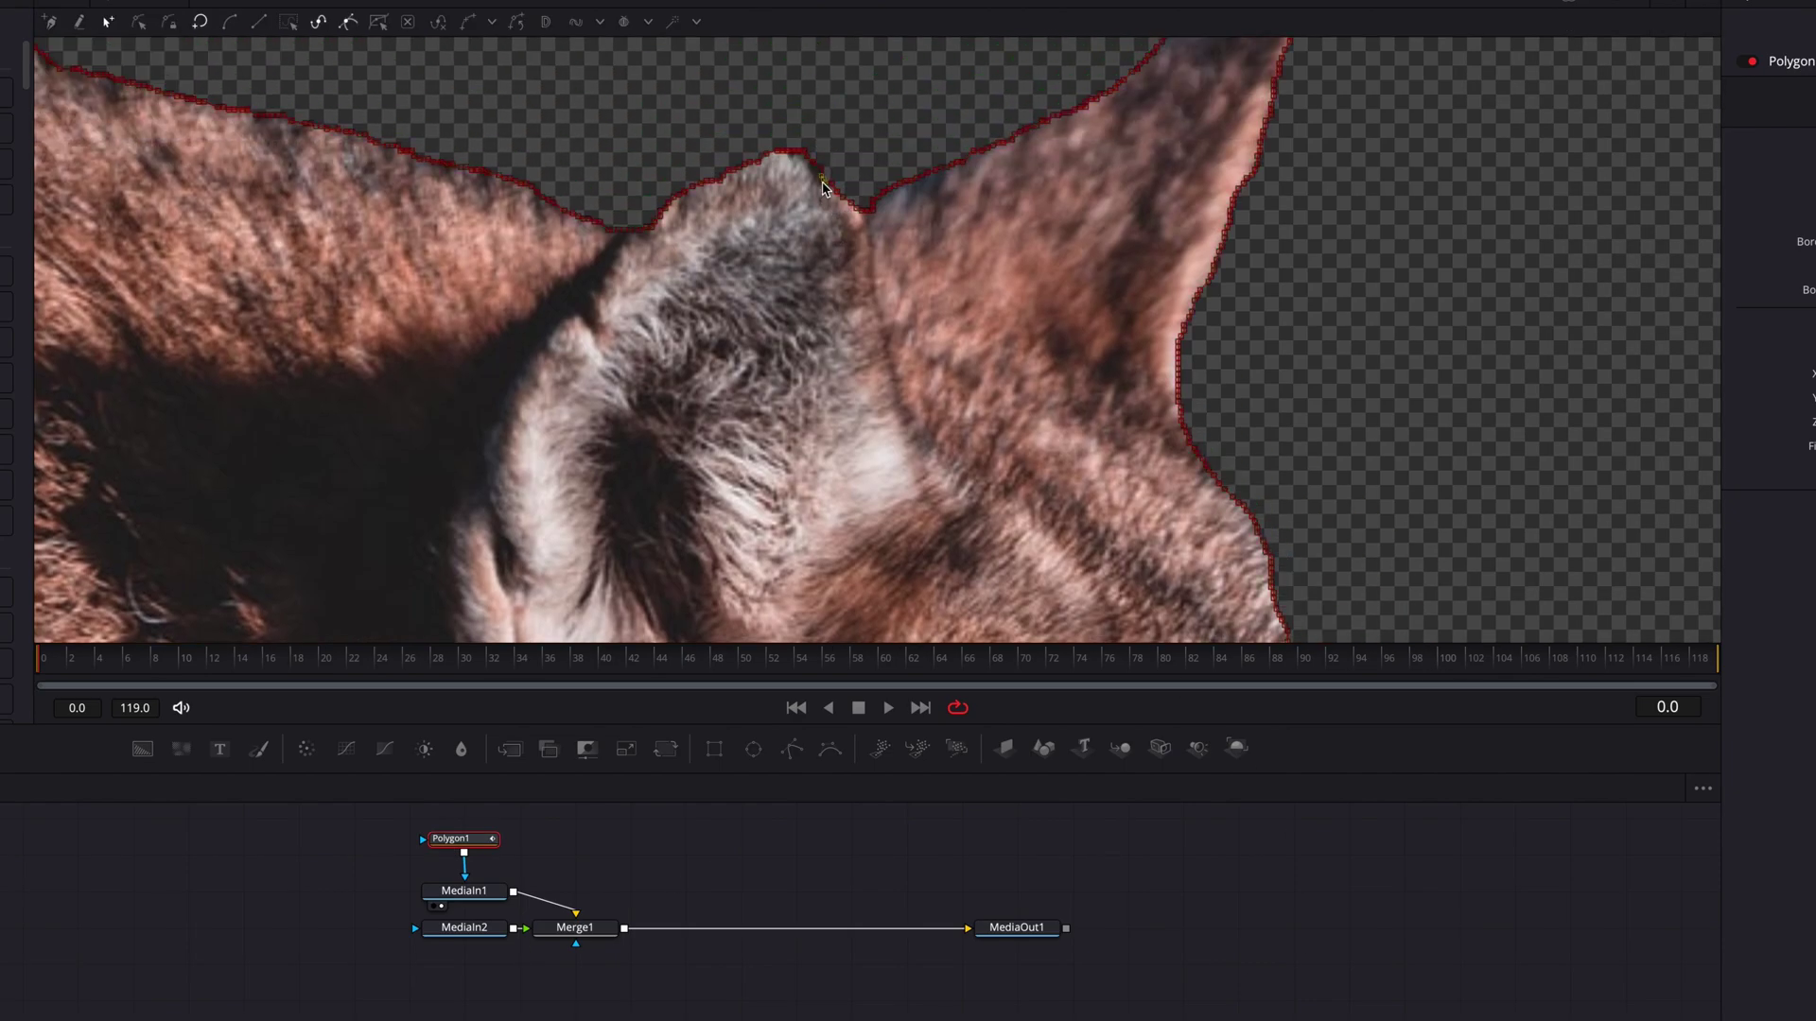
{"action": "left_click", "coordinate": [810, 162]}
{"action": "left_click", "coordinate": [829, 969]}
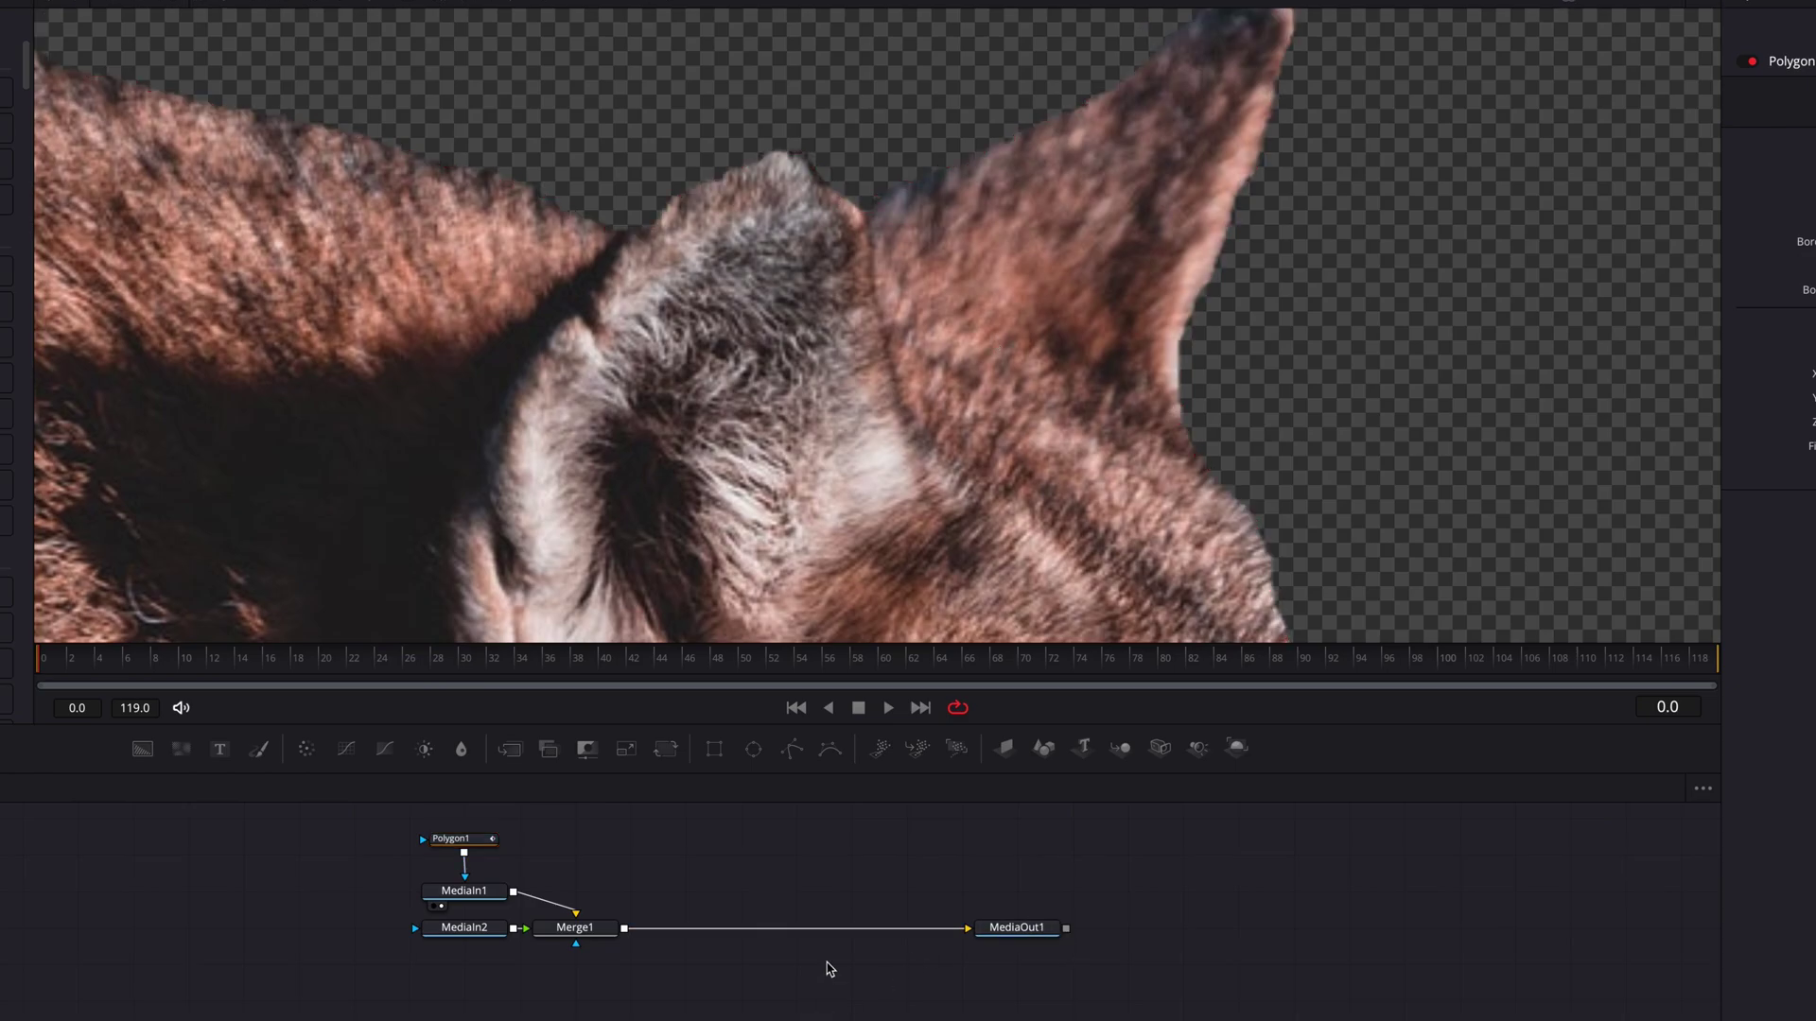
{"action": "scroll", "coordinate": [1005, 424], "scroll_direction": "down", "scroll_amount": 3}
{"action": "key", "text": "ctrl+f"}
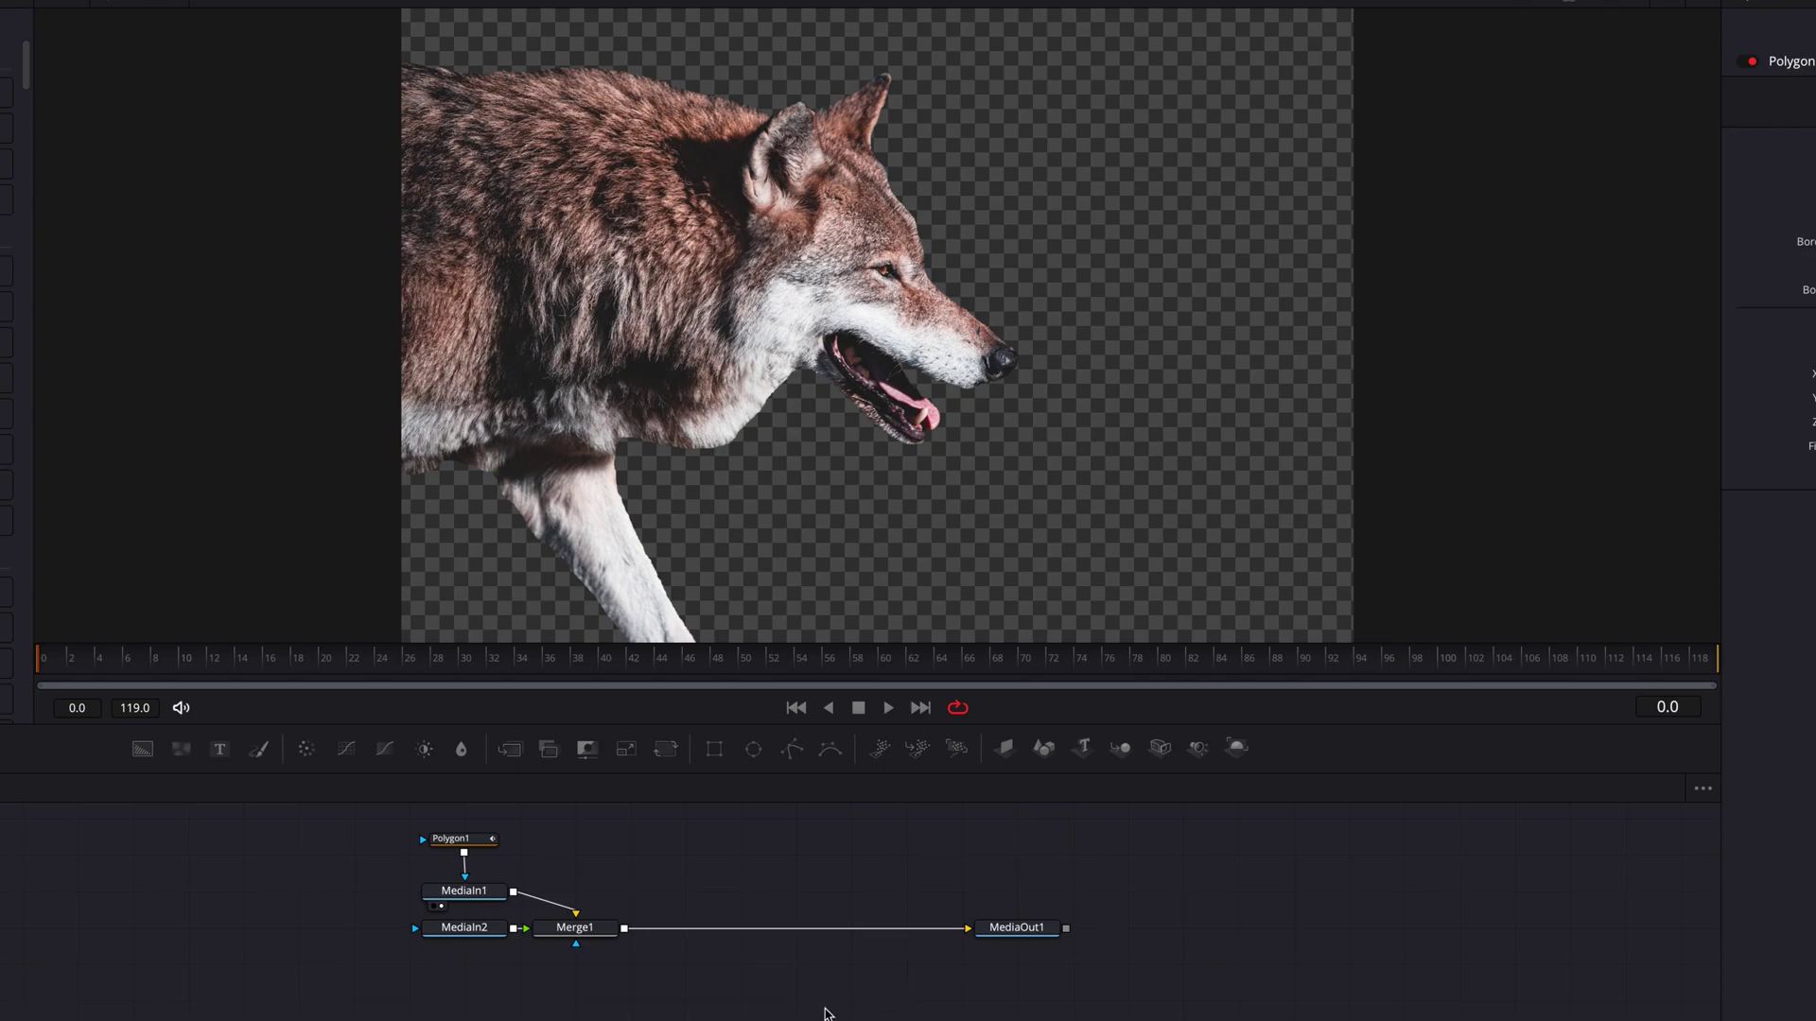
Move MediaOut1 further along the node graph, then view Merge1 and set its operator to In
{"action": "left_click_drag", "start_coordinate": [1003, 929], "coordinate": [1088, 931]}
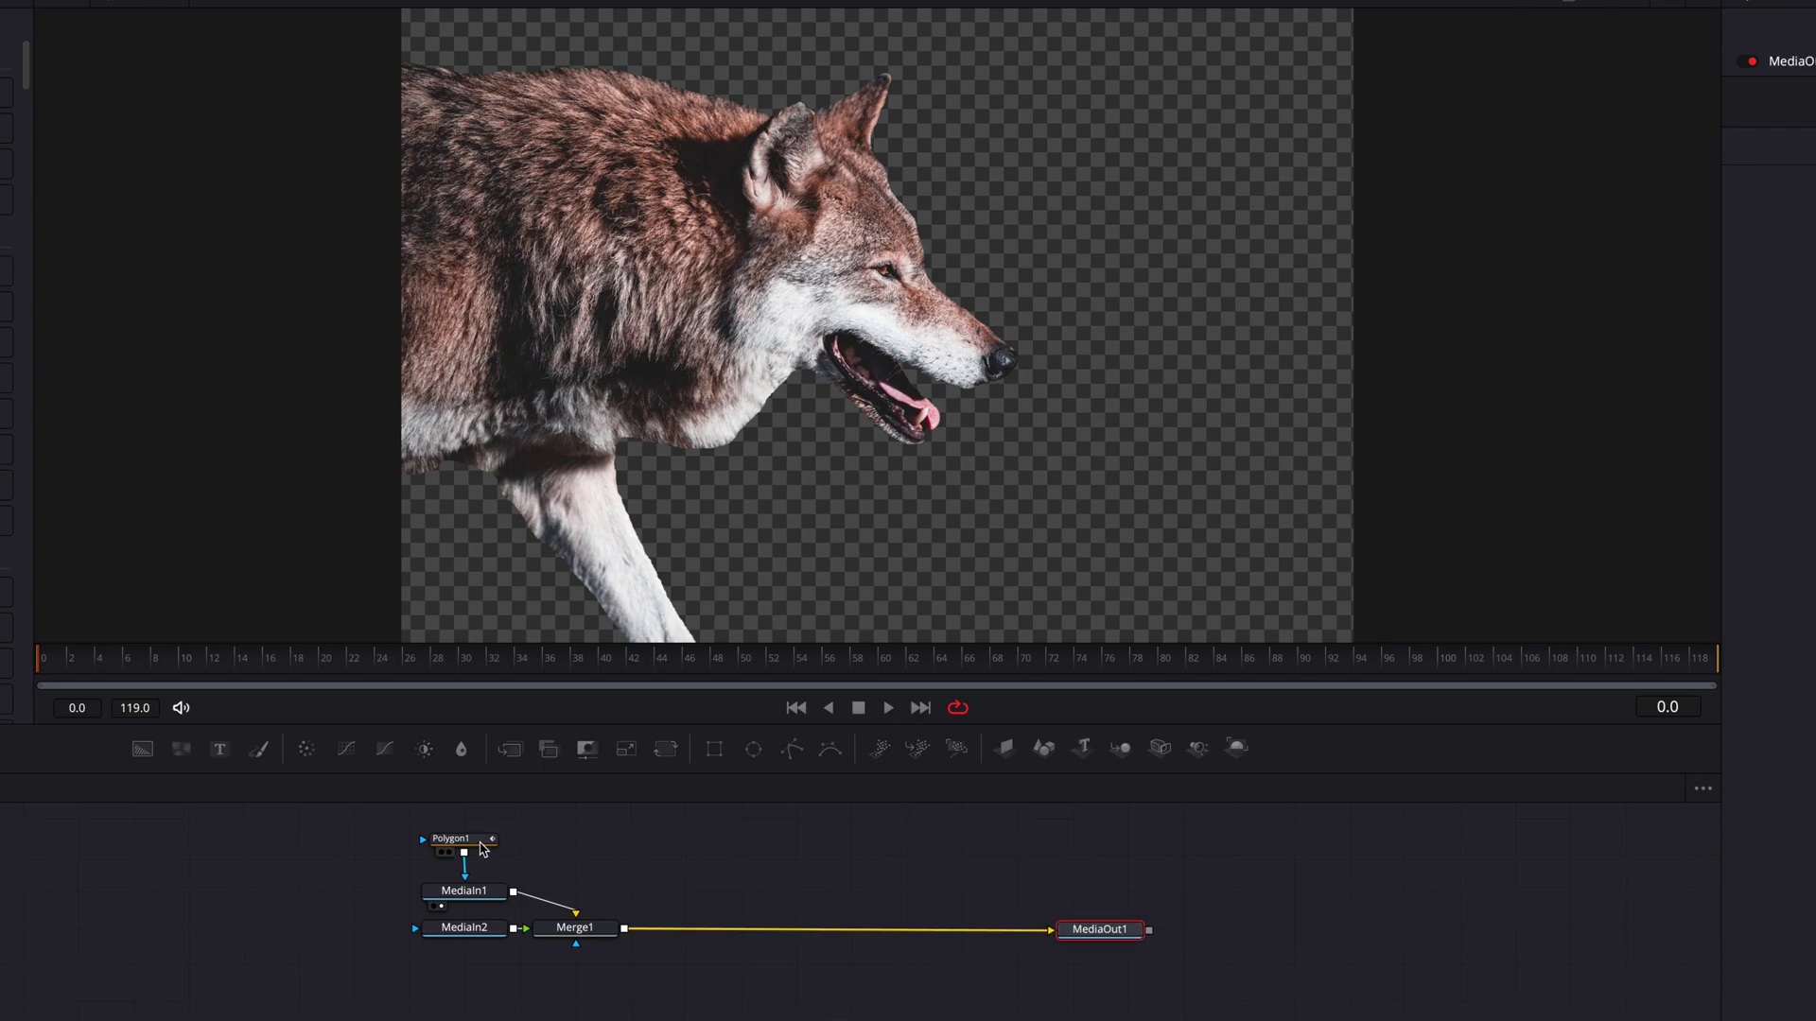
{"action": "left_click", "coordinate": [574, 927]}
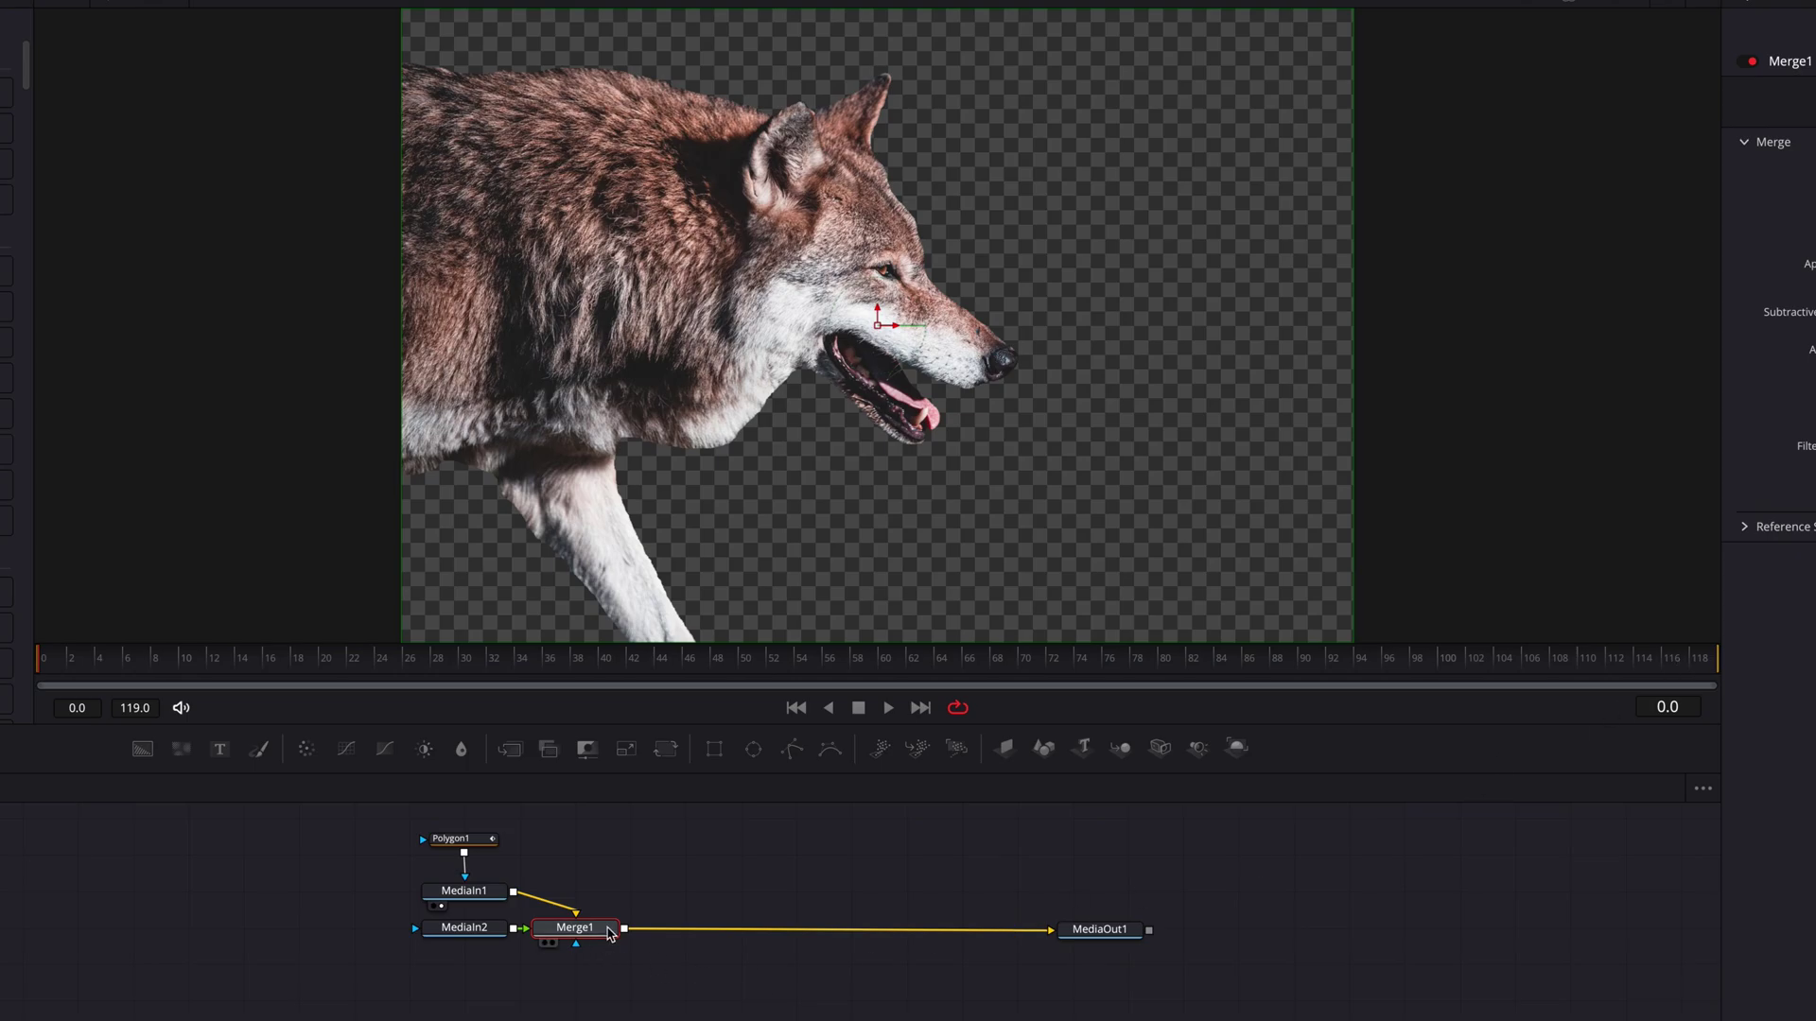
{"action": "key", "text": "1"}
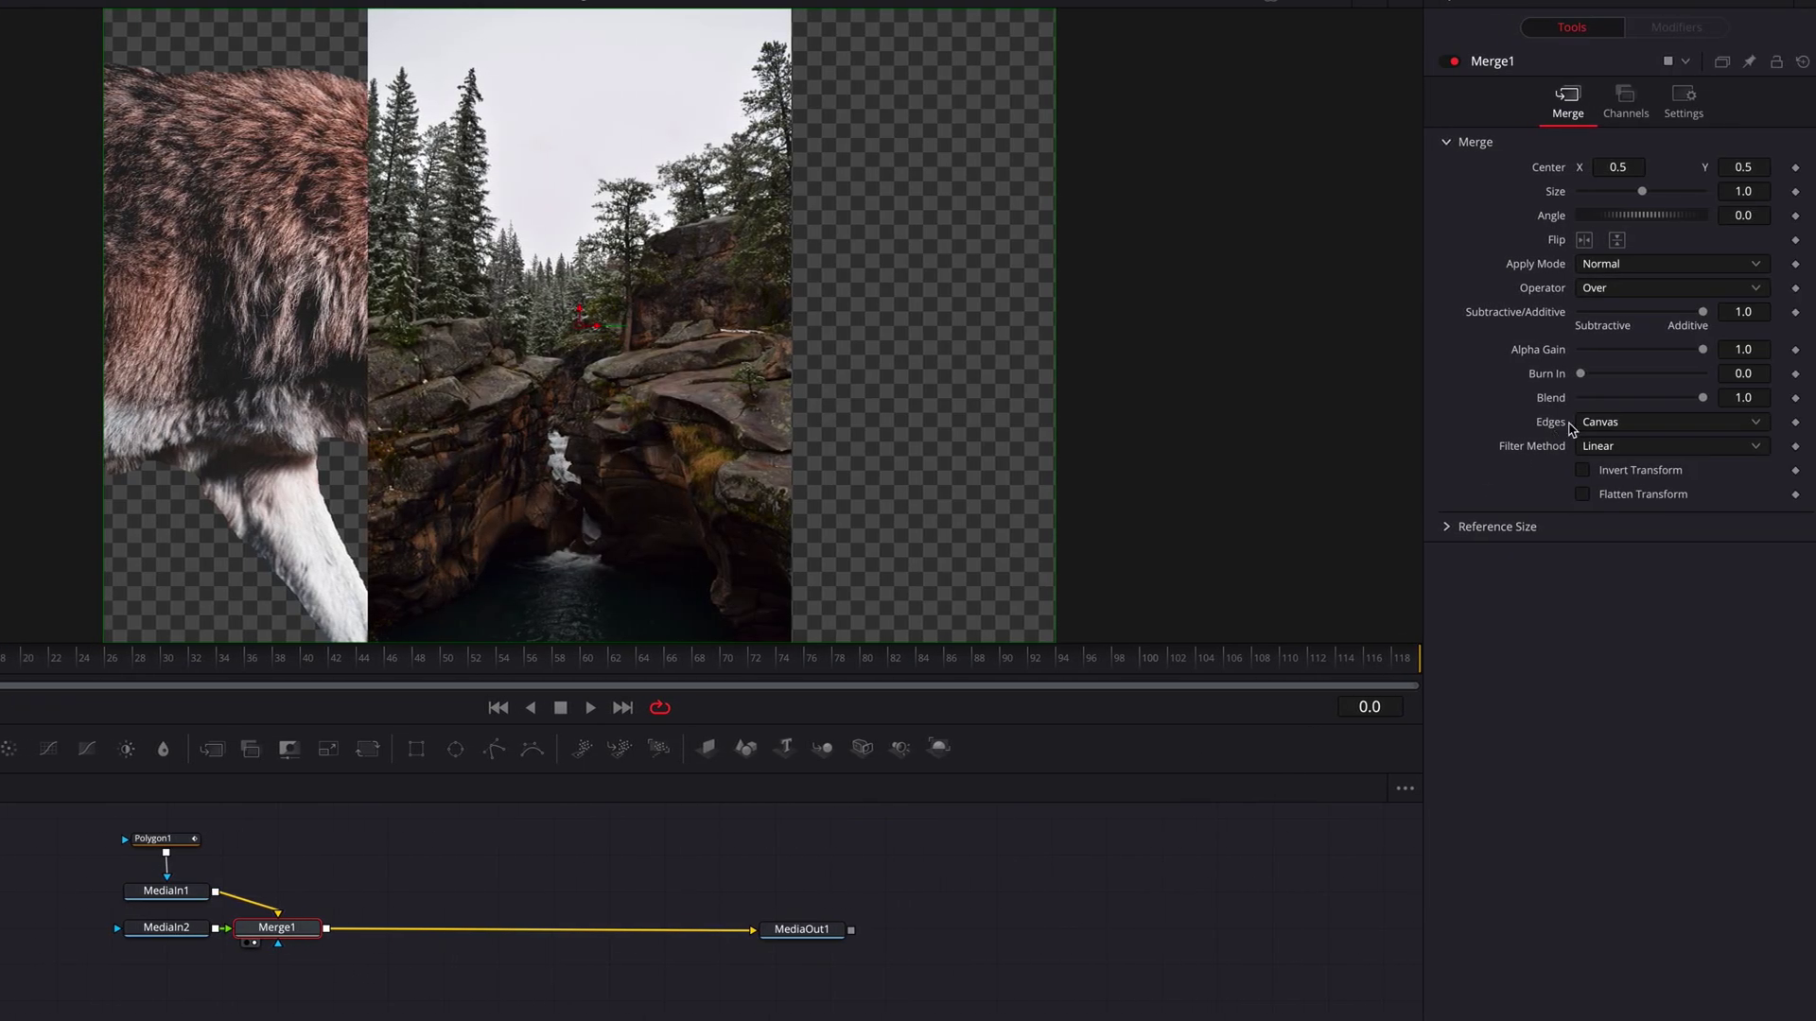
{"action": "left_click", "coordinate": [1706, 290]}
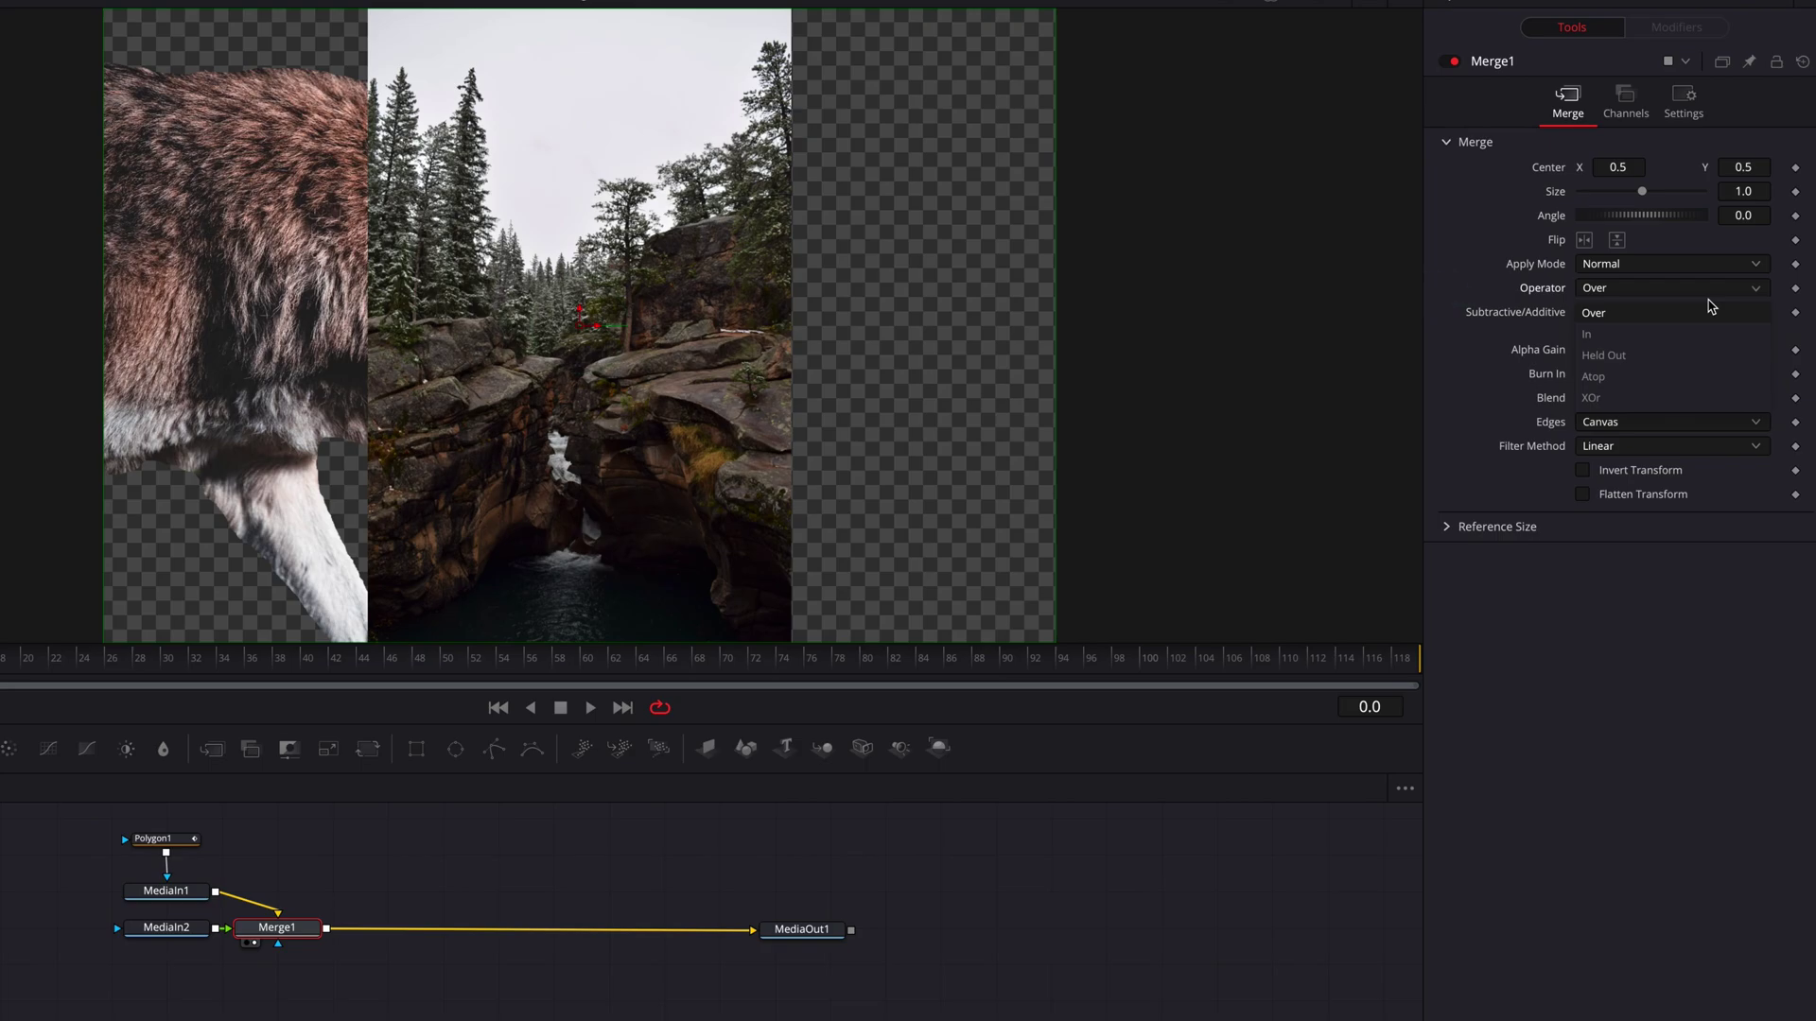
{"action": "left_click", "coordinate": [1703, 336]}
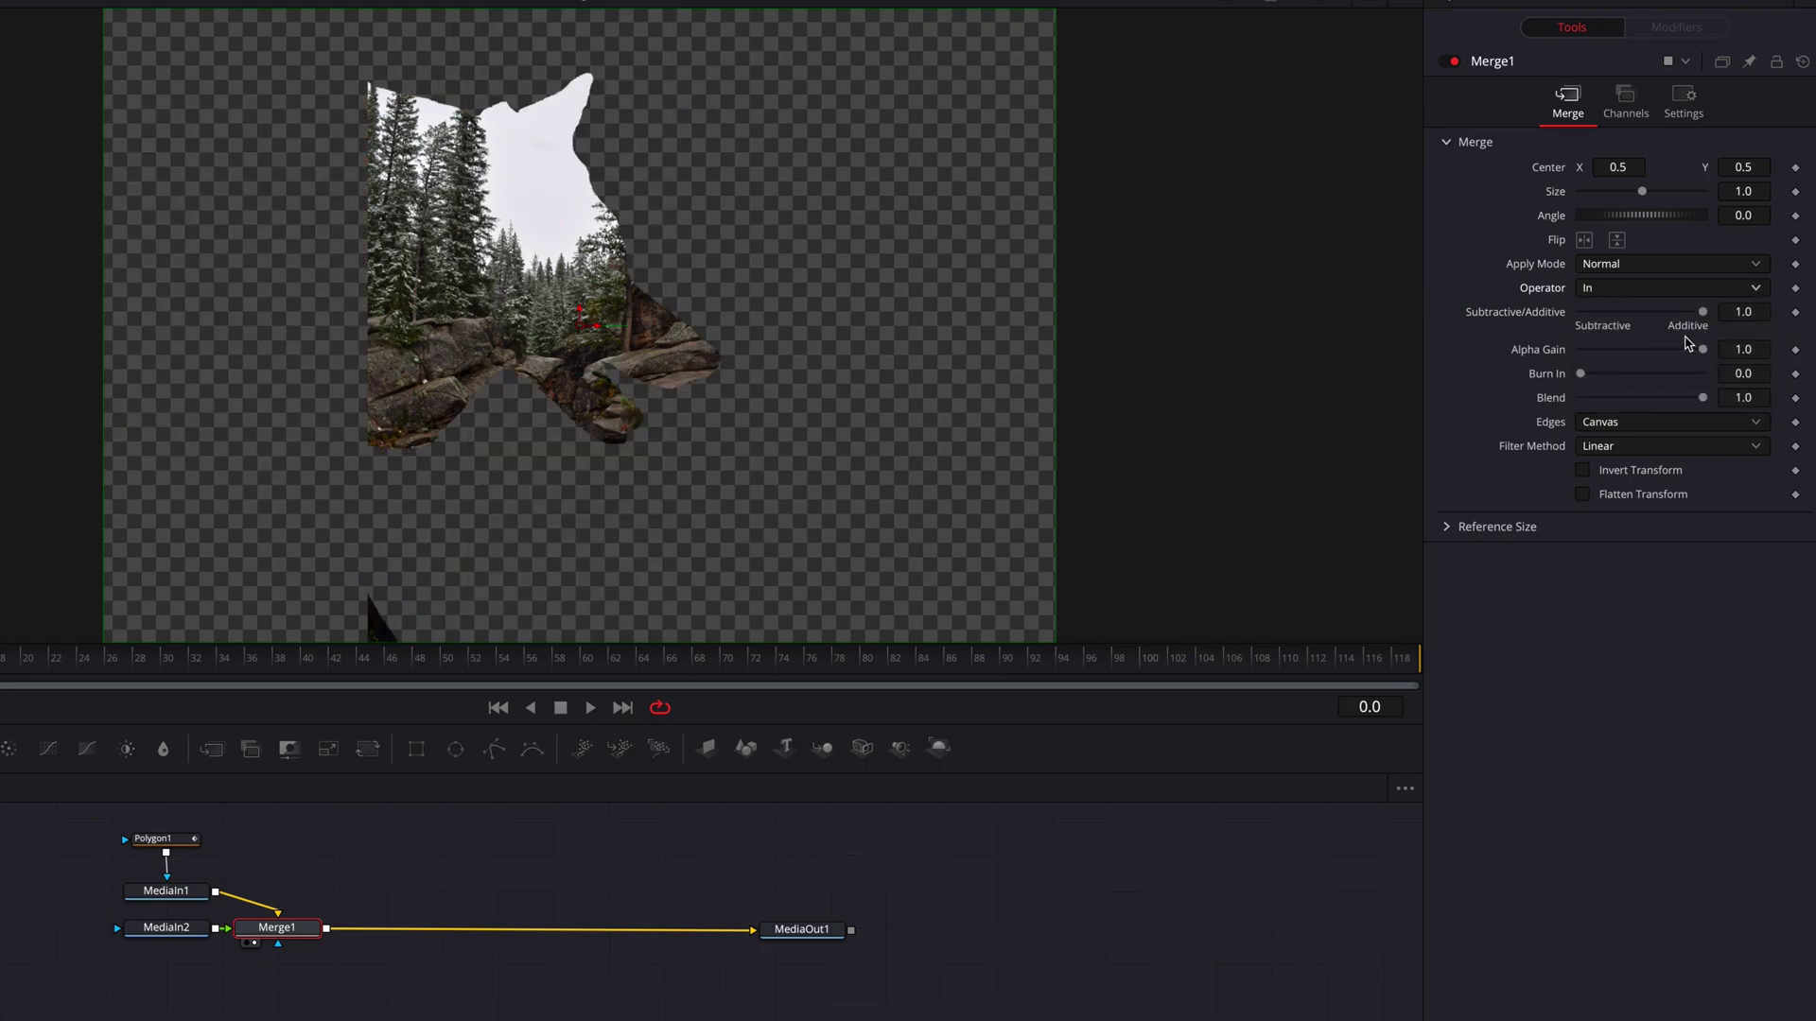
Set Merge1's Center X to 0.275, Size to 2.4 and Blend to 0.598
{"action": "mouse_move", "coordinate": [1625, 166]}
{"action": "left_mouse_down"}
{"action": "mouse_move", "coordinate": [1560, 166]}
{"action": "mouse_move", "coordinate": [1663, 191]}
{"action": "mouse_move", "coordinate": [1626, 166]}
{"action": "mouse_move", "coordinate": [1648, 166]}
{"action": "left_mouse_up"}
{"action": "scroll", "coordinate": [482, 436], "scroll_direction": "down", "scroll_amount": 1}
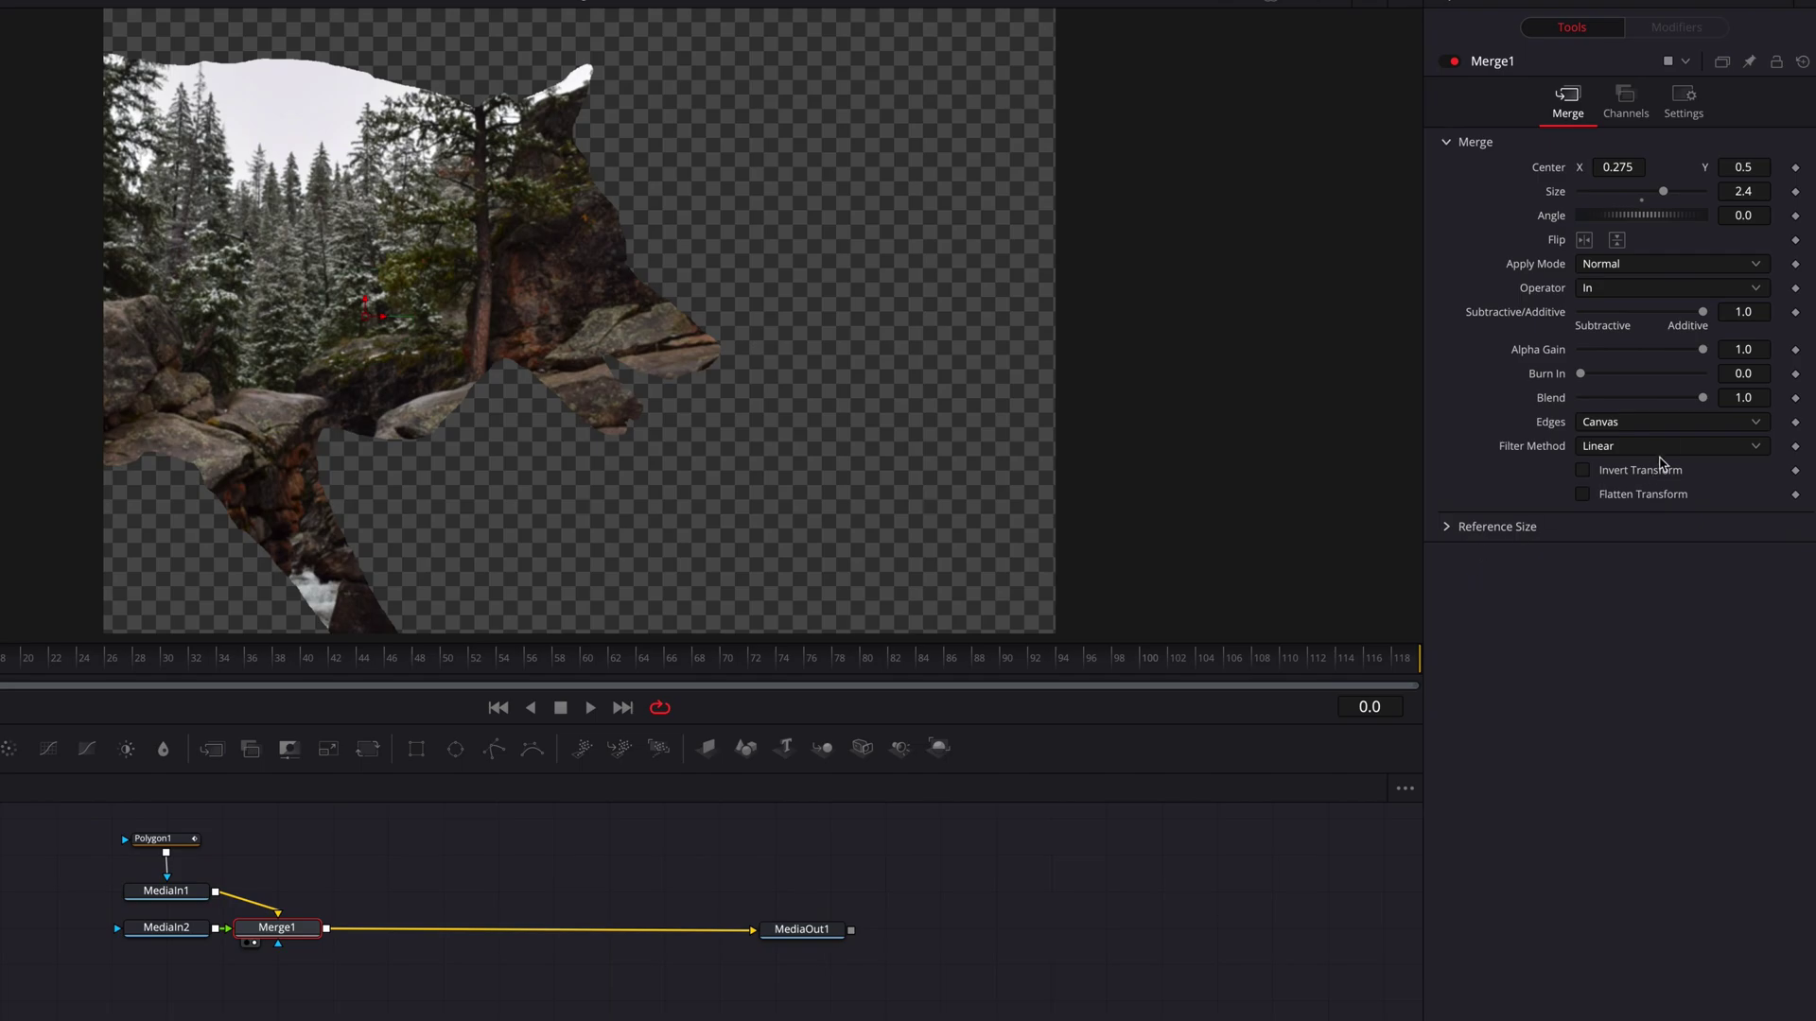
{"action": "left_click_drag", "start_coordinate": [1702, 397], "coordinate": [1656, 409]}
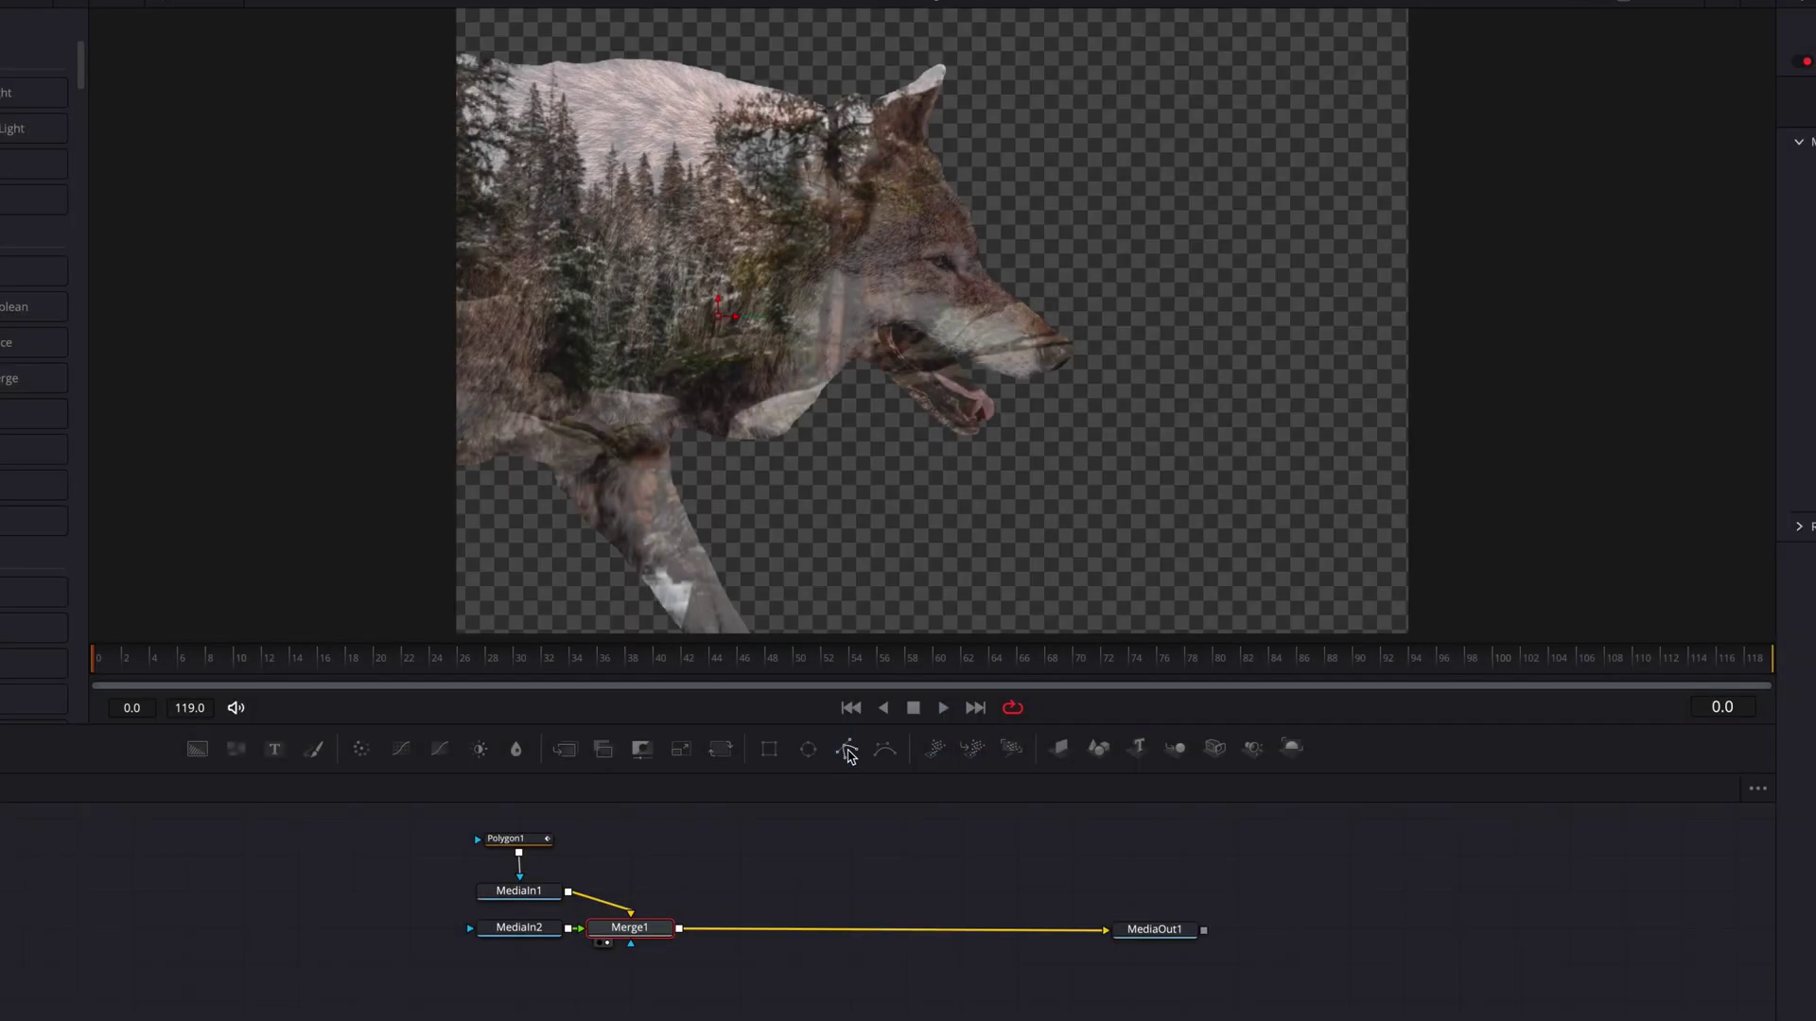
Attach a B-spline mask to Merge1 and draw it as a closed shape around the wolf's head
{"action": "left_click_drag", "start_coordinate": [888, 755], "coordinate": [631, 943]}
{"action": "left_click", "coordinate": [825, 79]}
{"action": "left_click", "coordinate": [759, 163]}
{"action": "left_click", "coordinate": [754, 373]}
{"action": "left_click", "coordinate": [830, 475]}
{"action": "left_click", "coordinate": [1108, 474]}
{"action": "left_click", "coordinate": [1048, 174]}
{"action": "left_click", "coordinate": [1014, 65]}
{"action": "left_click", "coordinate": [830, 81]}
{"action": "left_click_drag", "start_coordinate": [1019, 65], "coordinate": [1011, 43]}
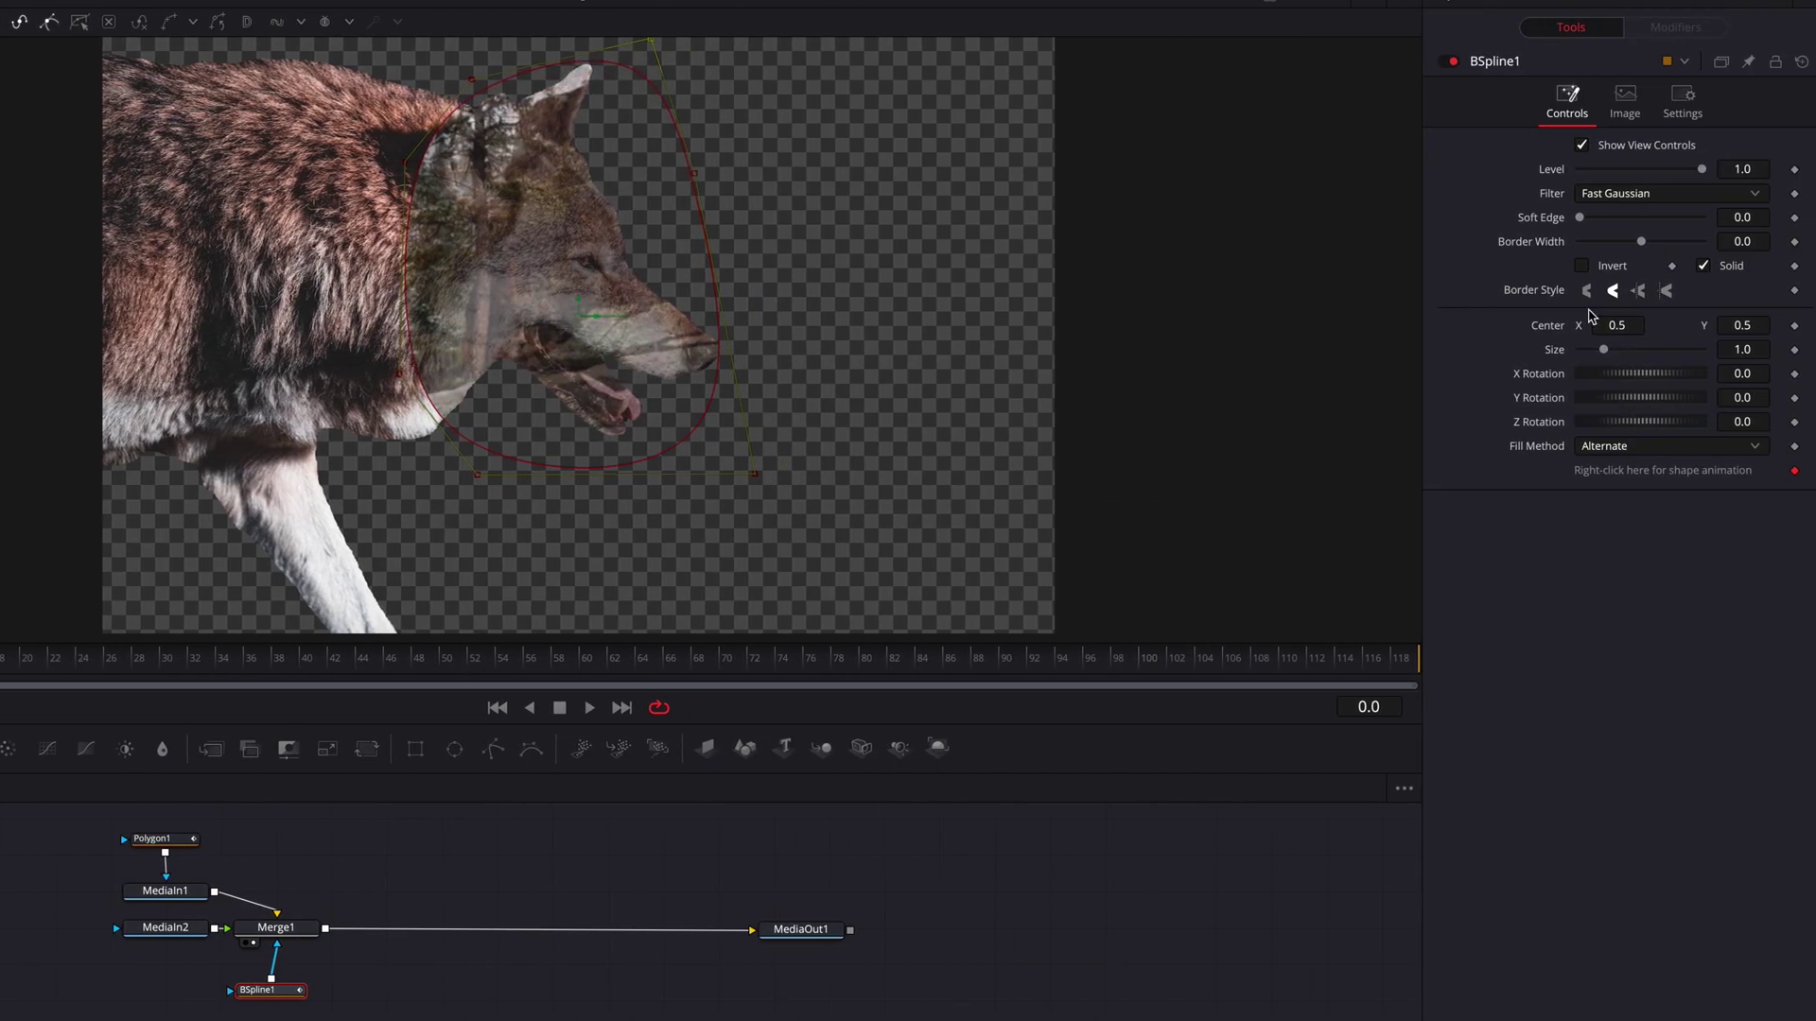
Invert the BSpline1 mask and set its soft edge to about 0.1
{"action": "left_click", "coordinate": [1588, 270]}
{"action": "left_click_drag", "start_coordinate": [1581, 219], "coordinate": [1643, 229]}
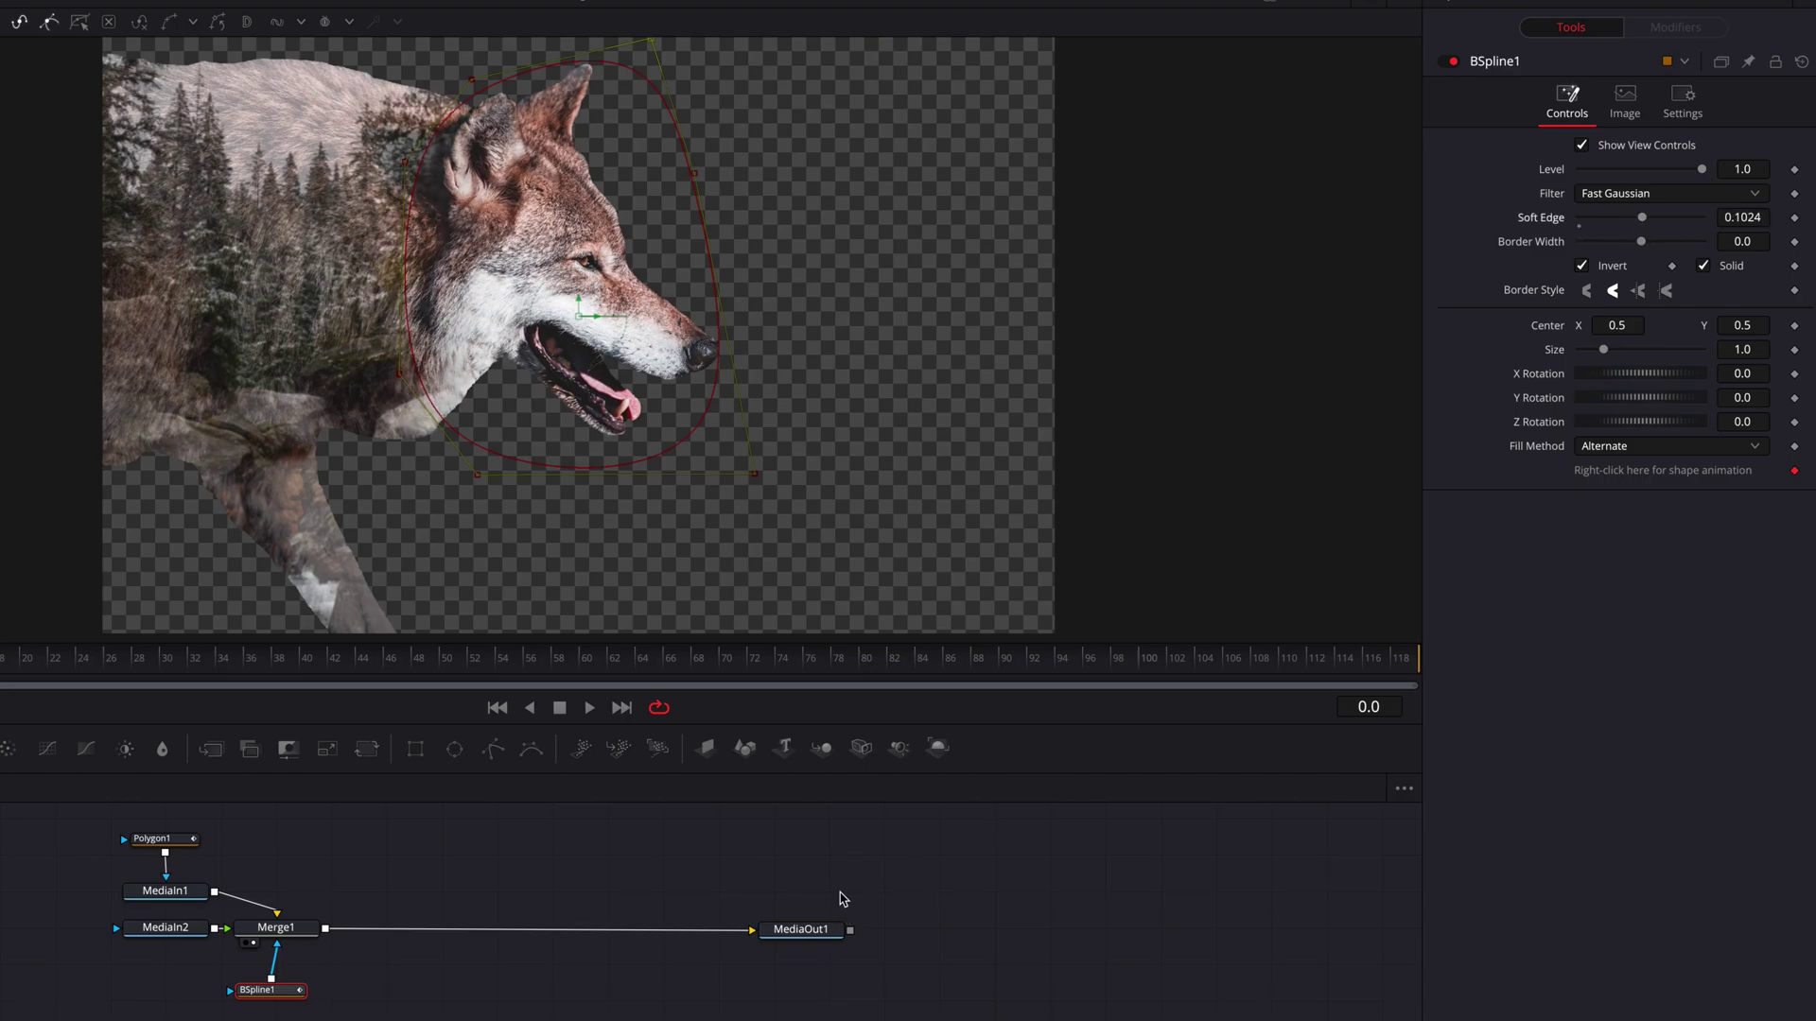
{"action": "left_click_drag", "start_coordinate": [298, 990], "coordinate": [298, 985]}
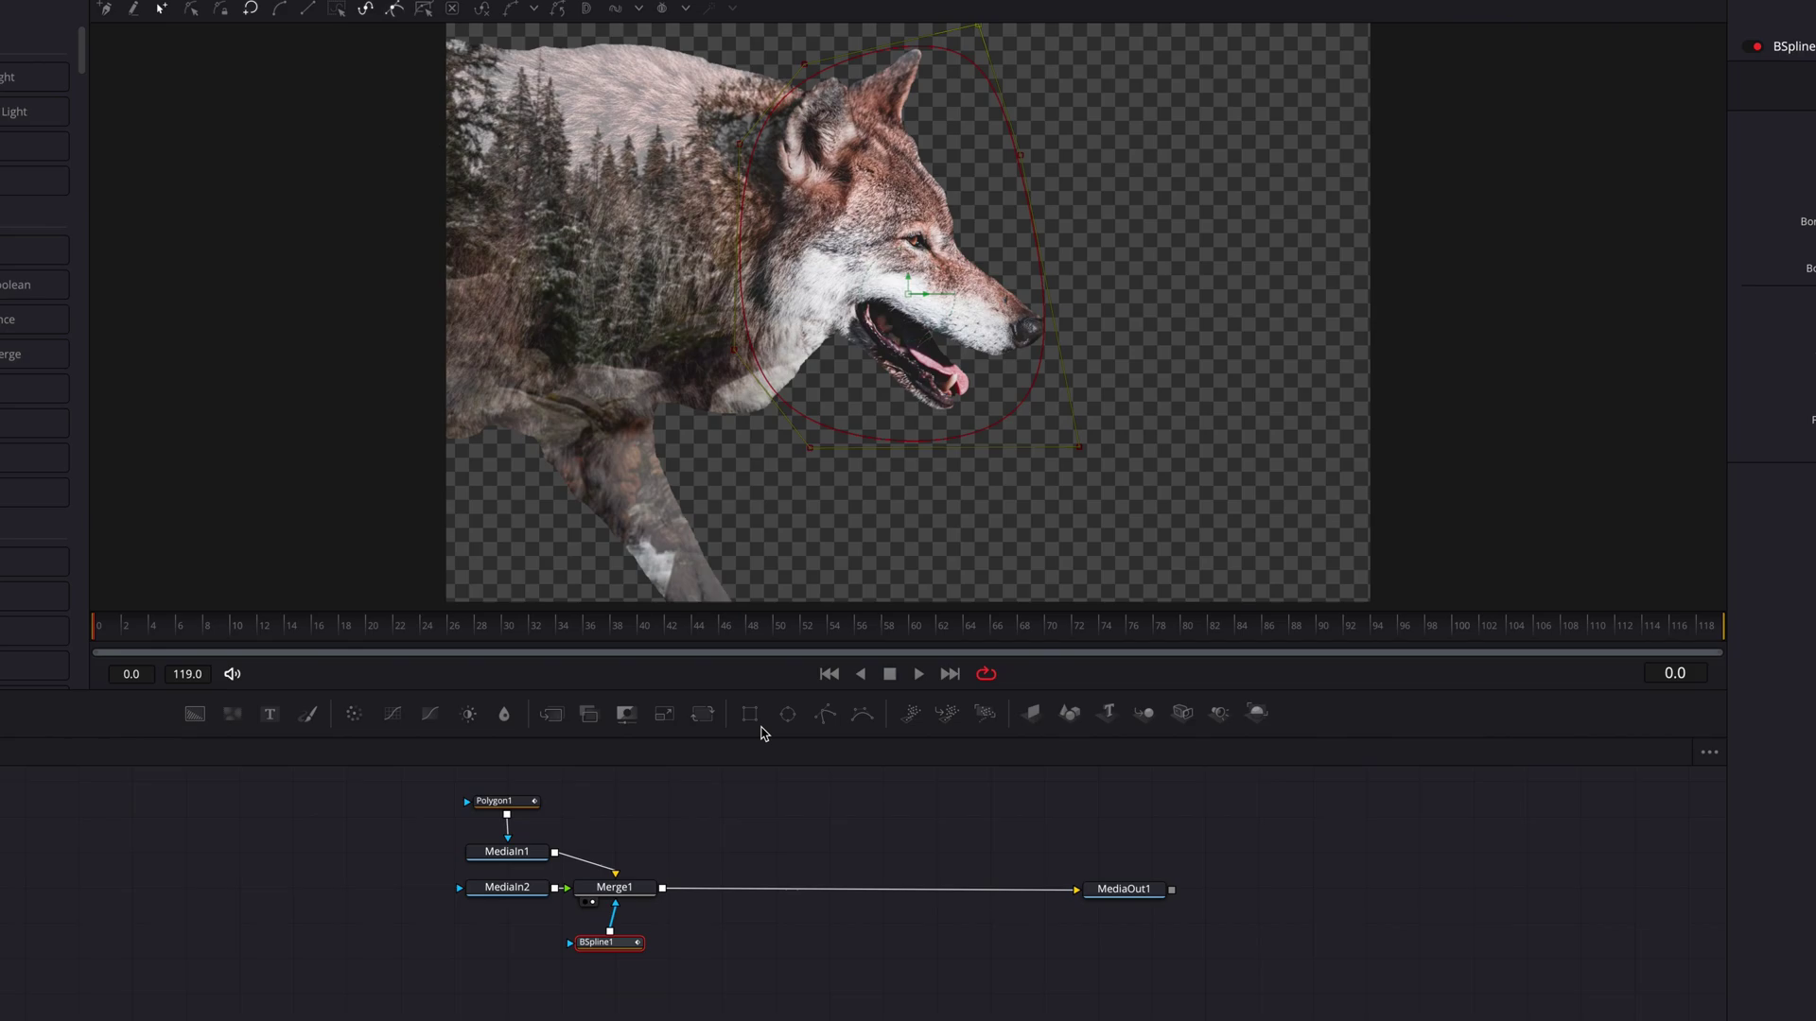
Attach an ellipse mask to BSpline1 and center it at about X -0.08, Y 0.41, beside the wolf's rear
{"action": "left_click_drag", "start_coordinate": [785, 716], "coordinate": [610, 944]}
{"action": "left_click_drag", "start_coordinate": [909, 293], "coordinate": [347, 351]}
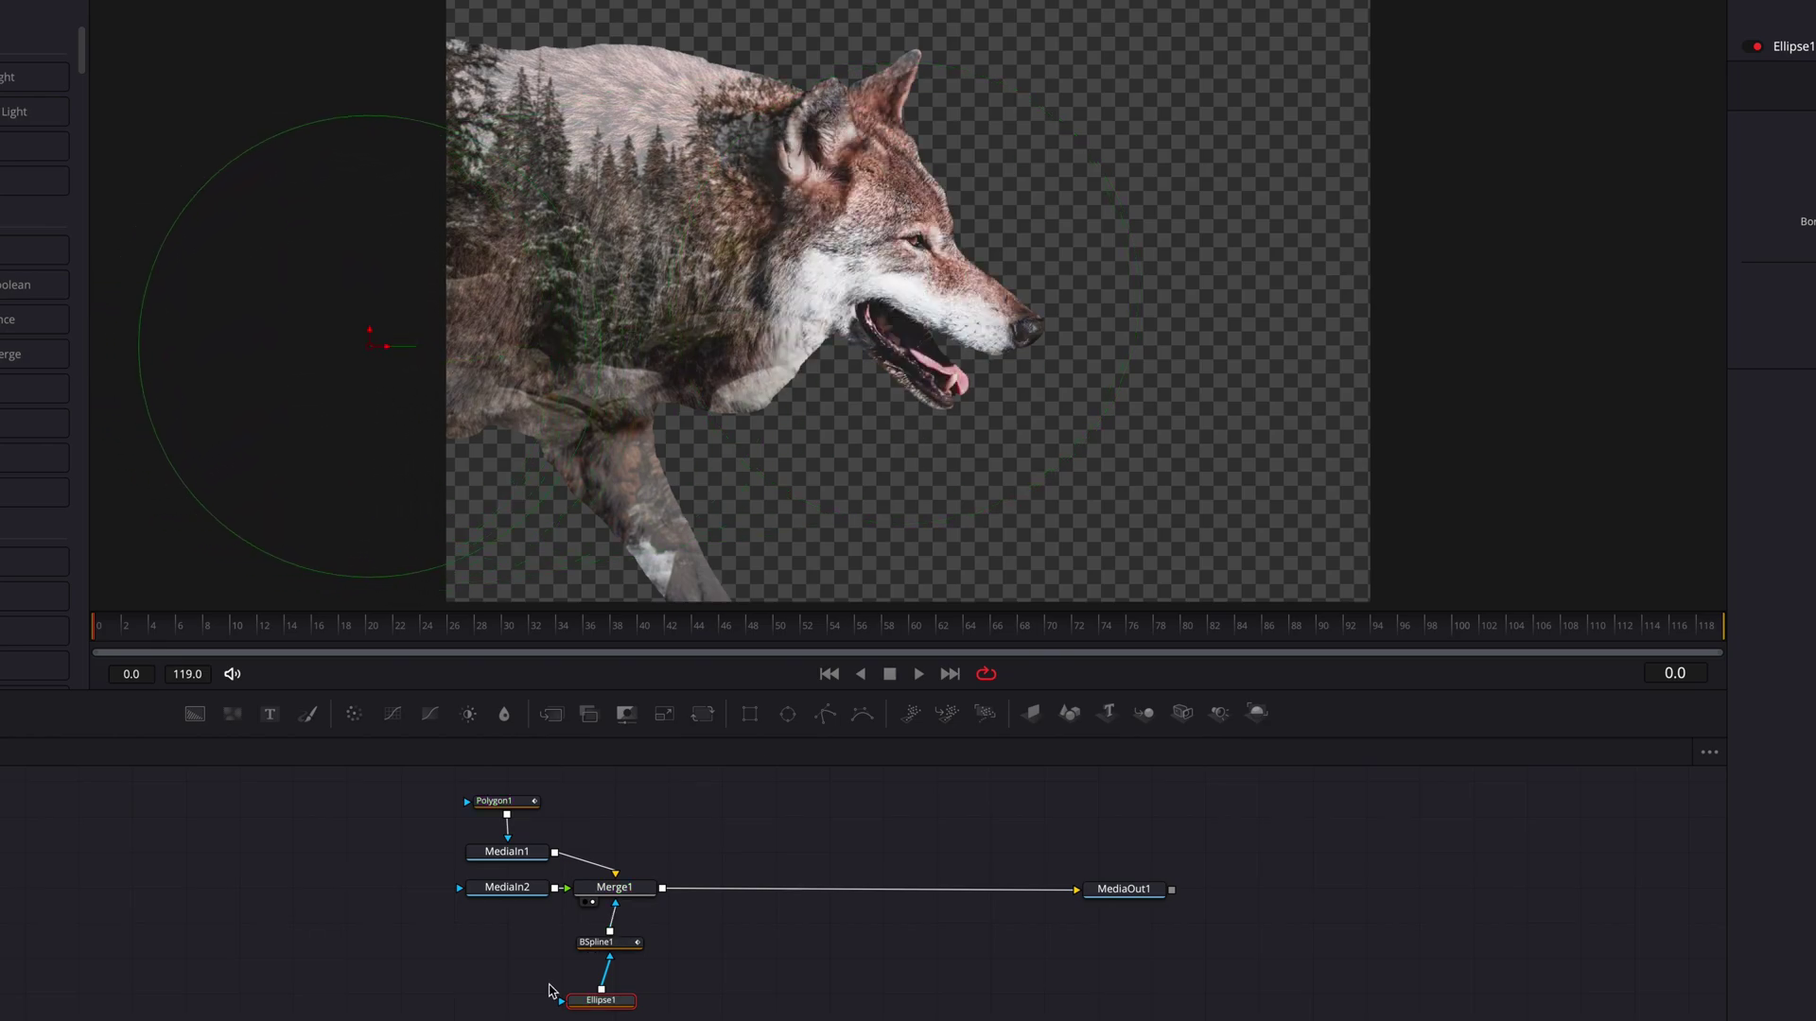
Set BSpline1's paint mode to Invert
{"action": "left_click", "coordinate": [635, 944]}
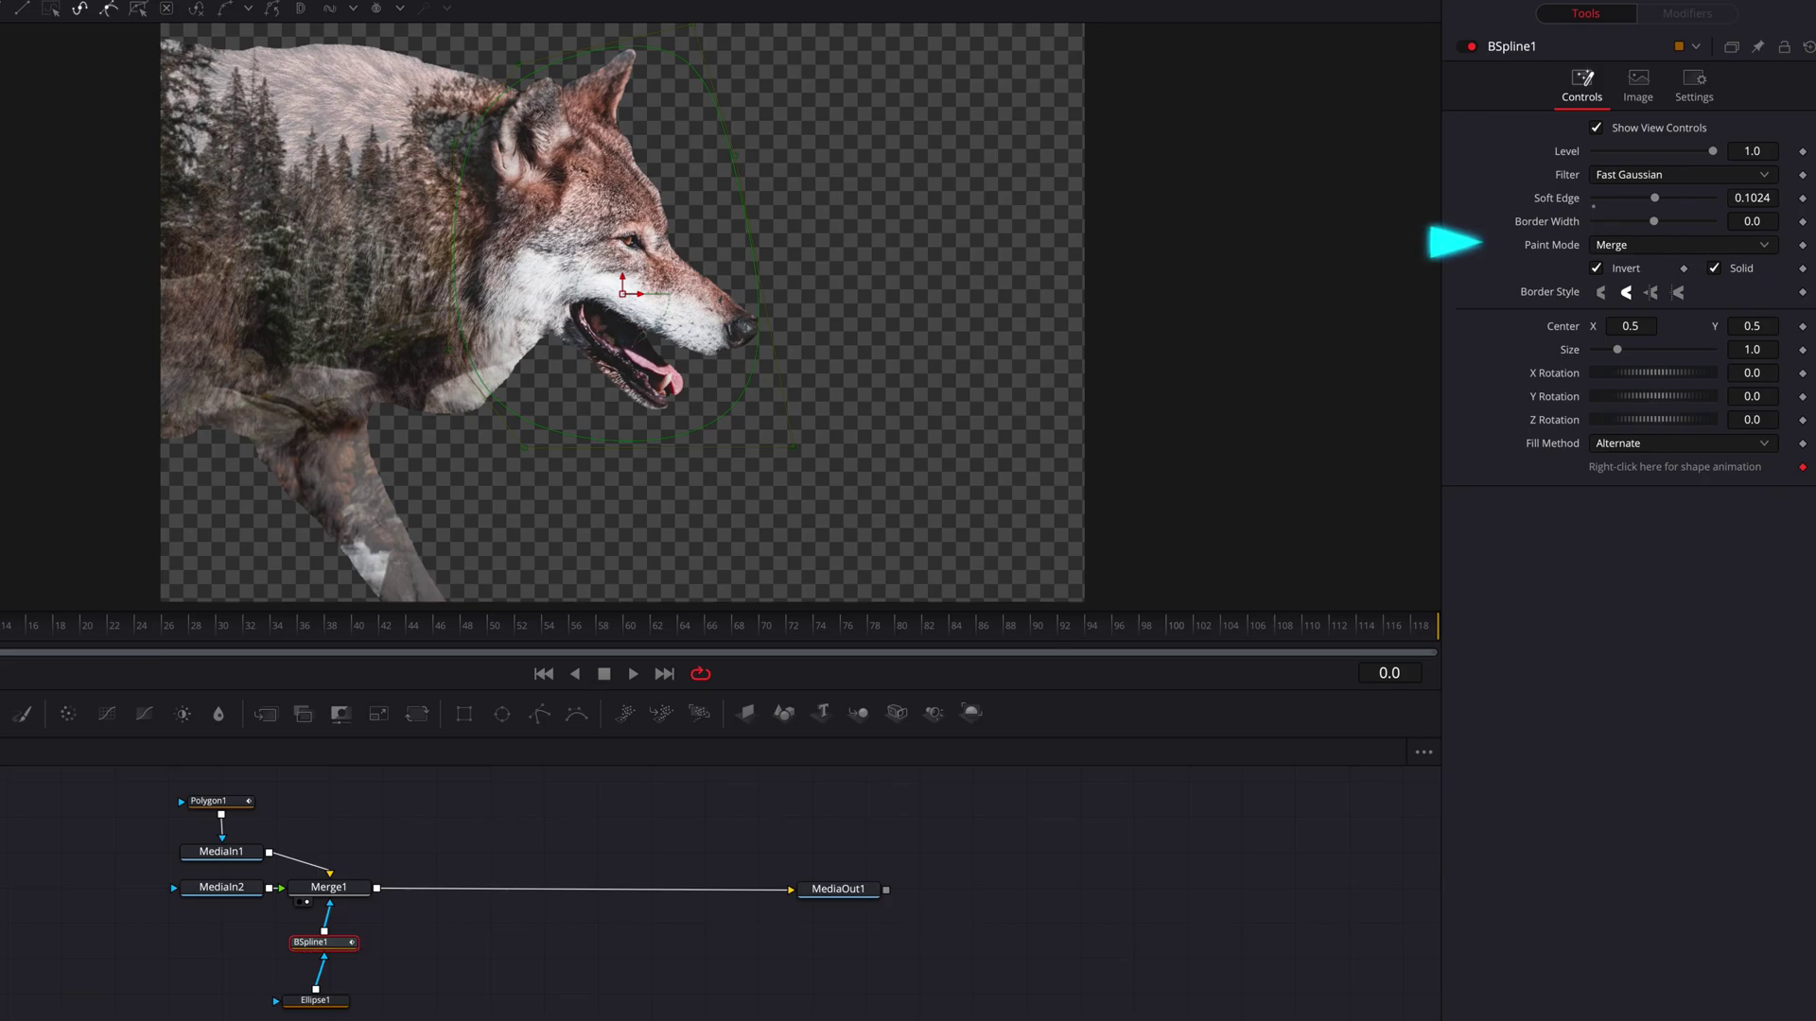
{"action": "left_click", "coordinate": [1712, 248]}
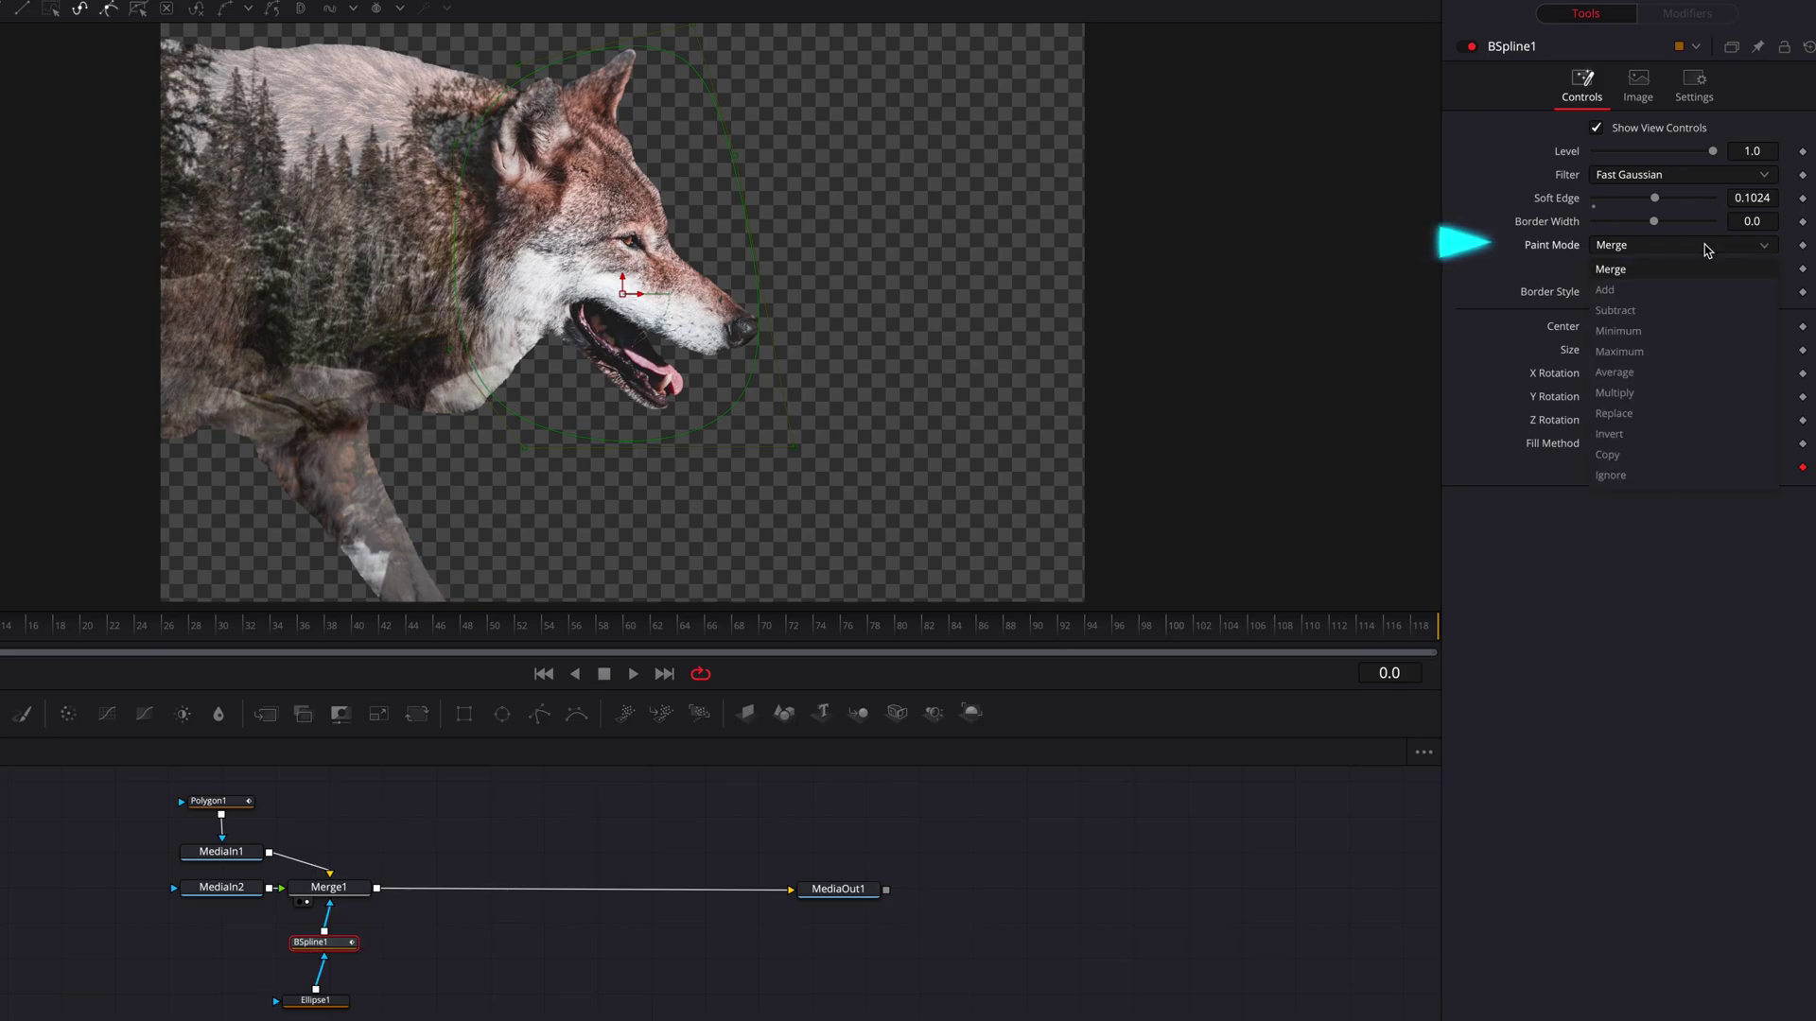
{"action": "left_click", "coordinate": [1699, 433]}
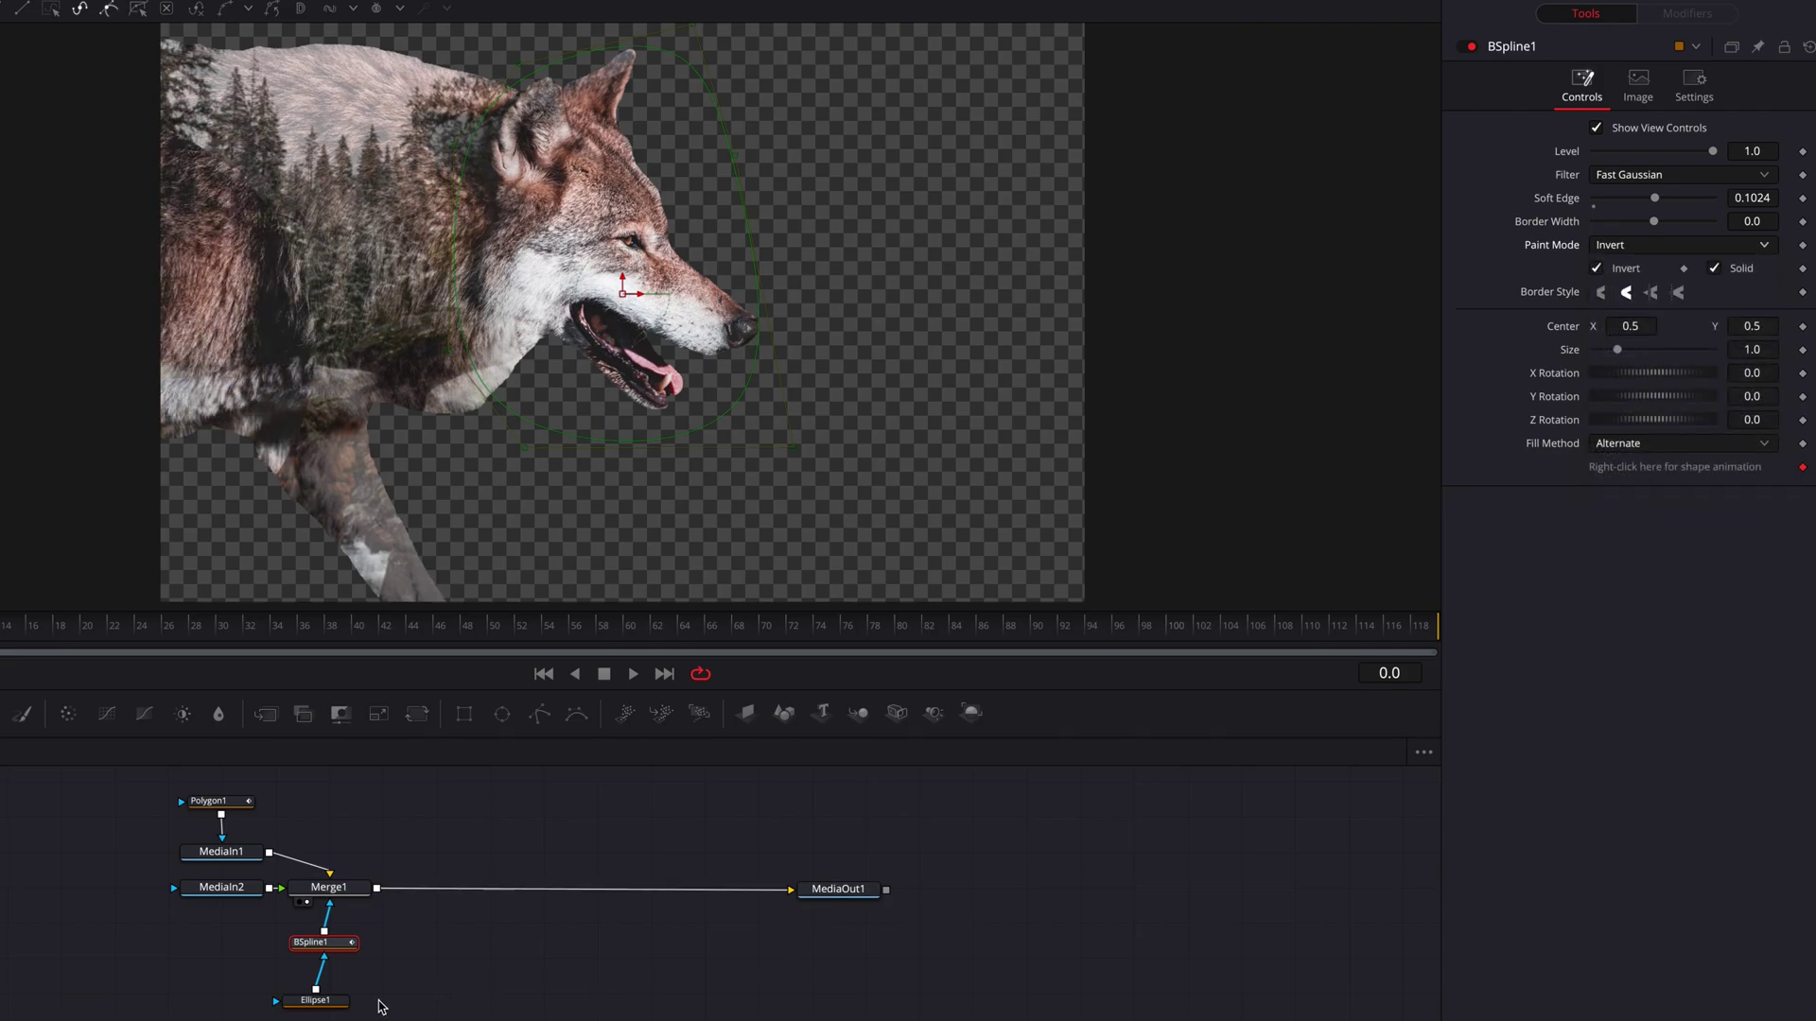
Set Ellipse1's soft edge to 0.2 and shift the ellipse slightly further away from the wolf's body
{"action": "left_click_drag", "start_coordinate": [314, 1001], "coordinate": [315, 991]}
{"action": "left_click_drag", "start_coordinate": [1594, 200], "coordinate": [1715, 197]}
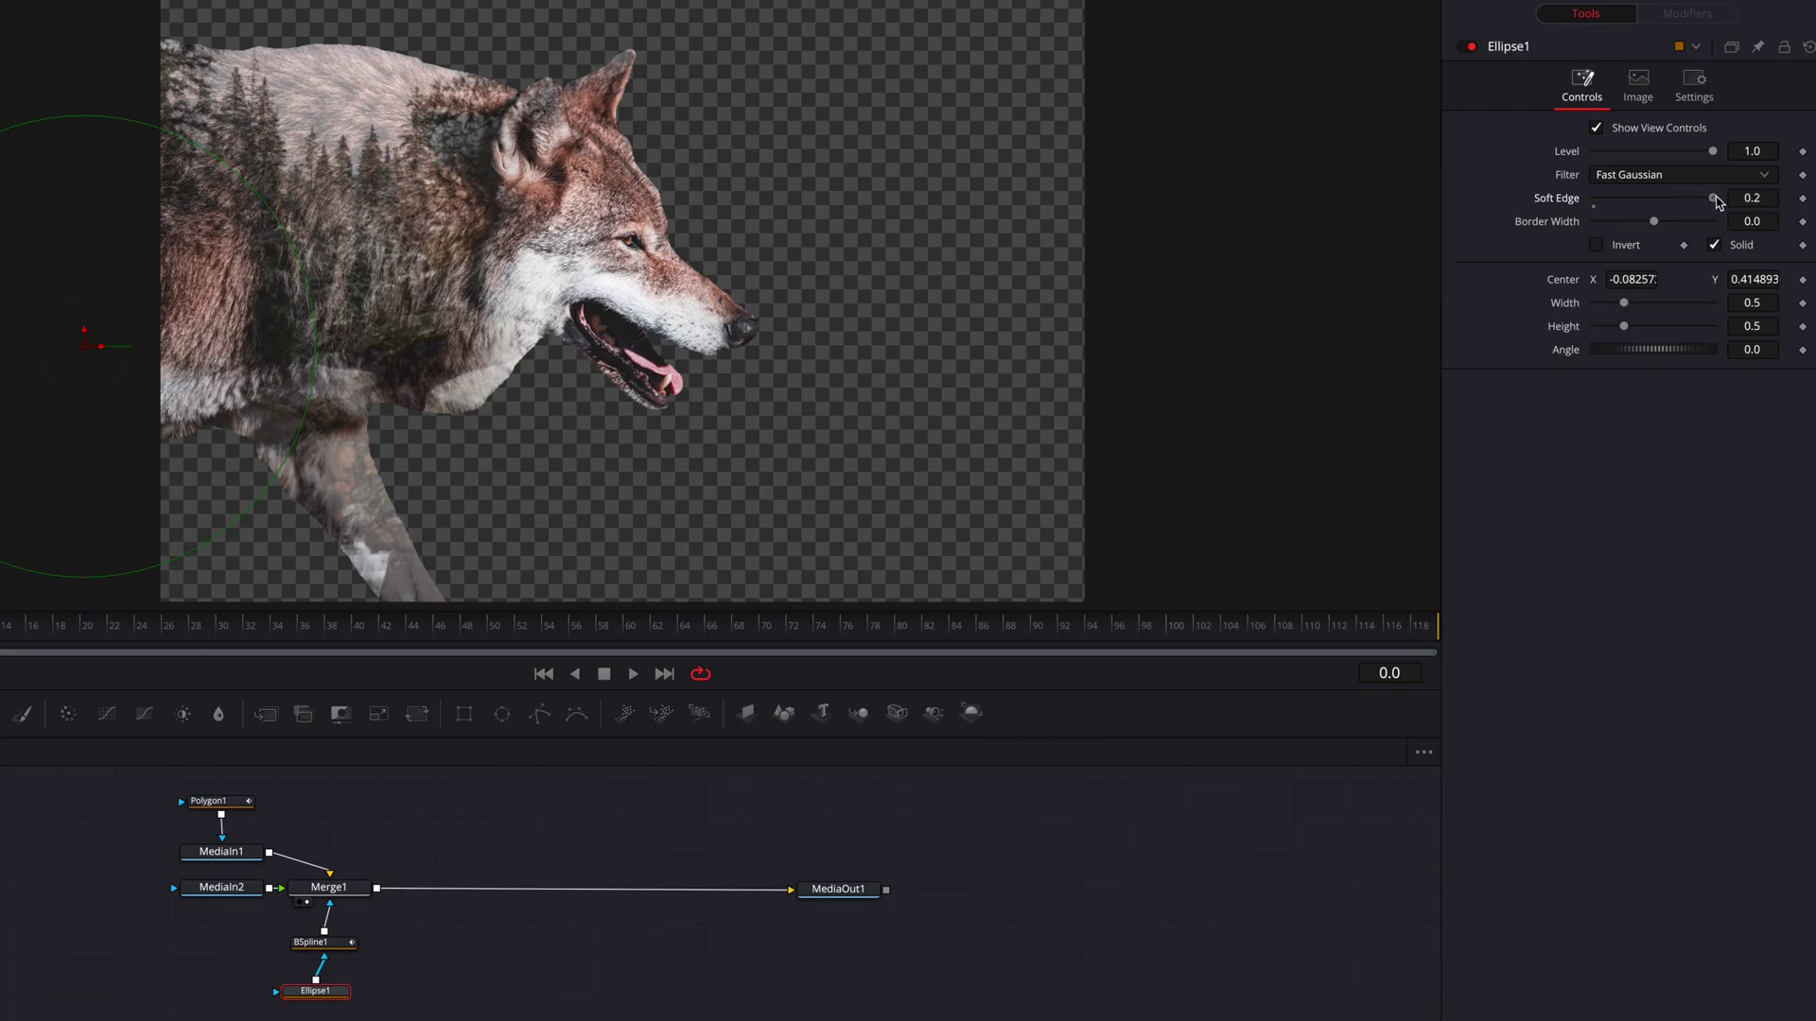
{"action": "left_click_drag", "start_coordinate": [84, 346], "coordinate": [45, 342]}
Raise Merge1's Blend to about 0.717
{"action": "left_click", "coordinate": [328, 887]}
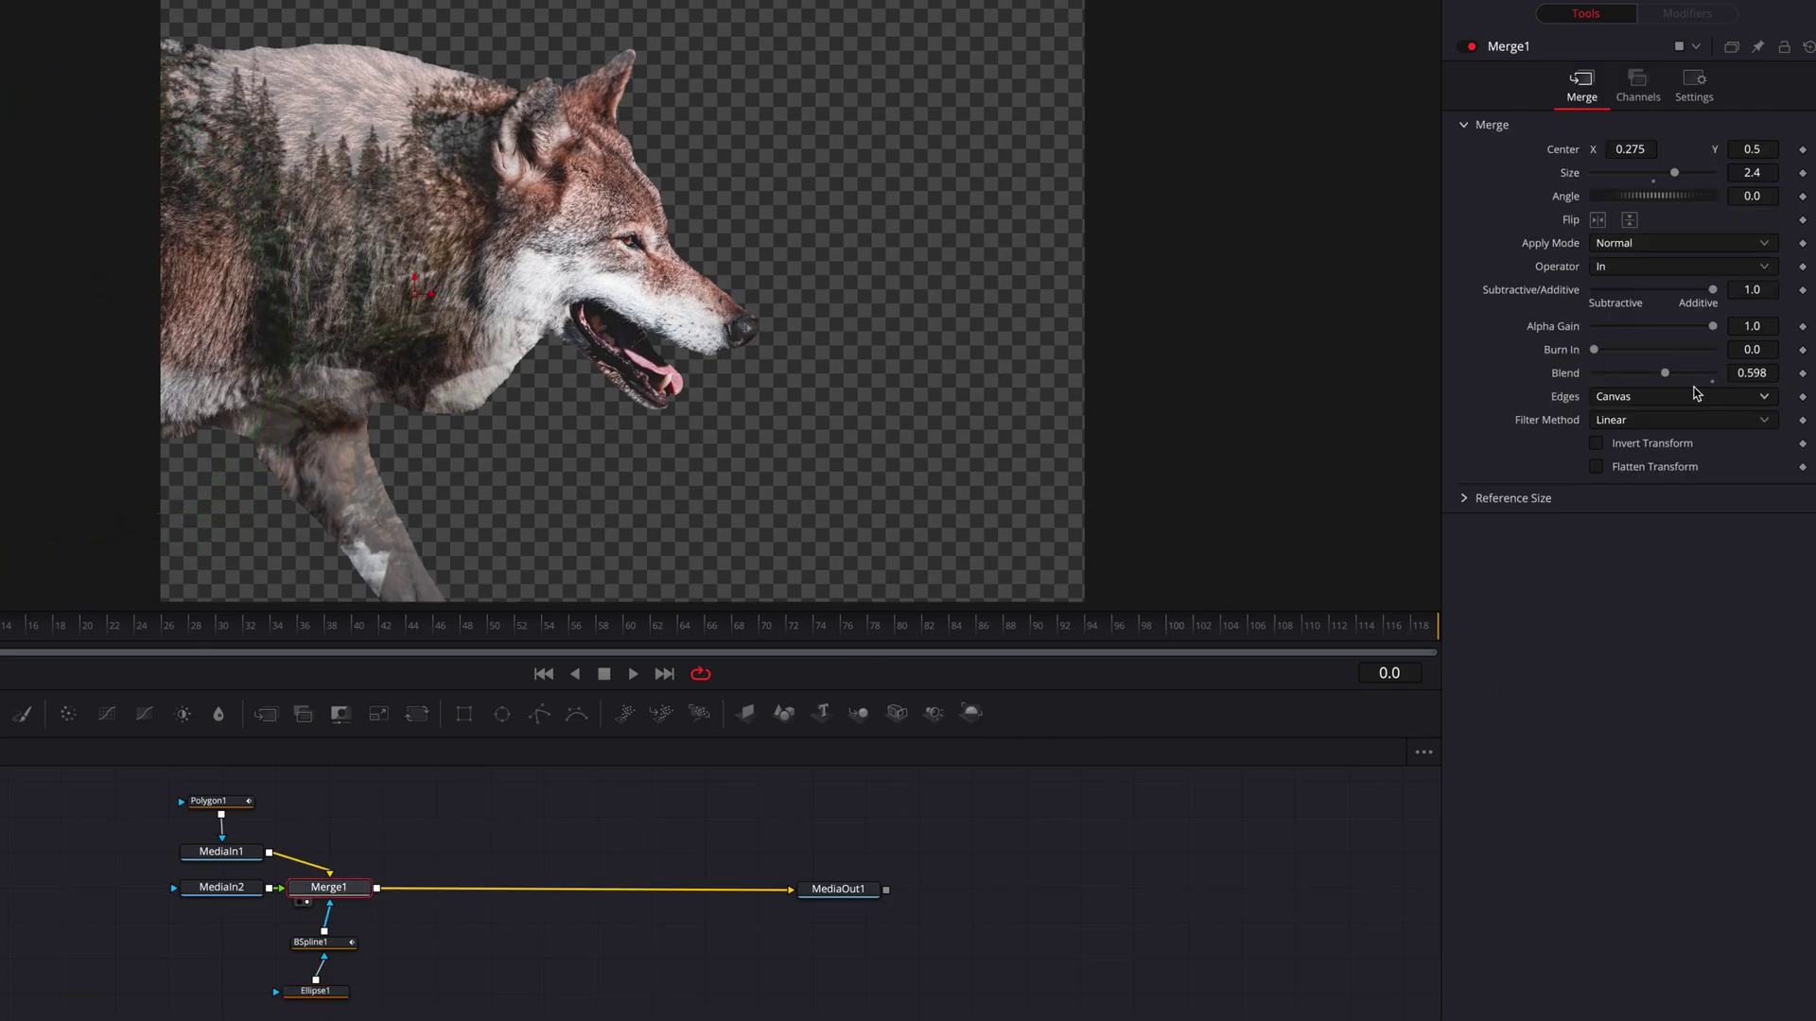
{"action": "left_click_drag", "start_coordinate": [1664, 373], "coordinate": [1677, 375]}
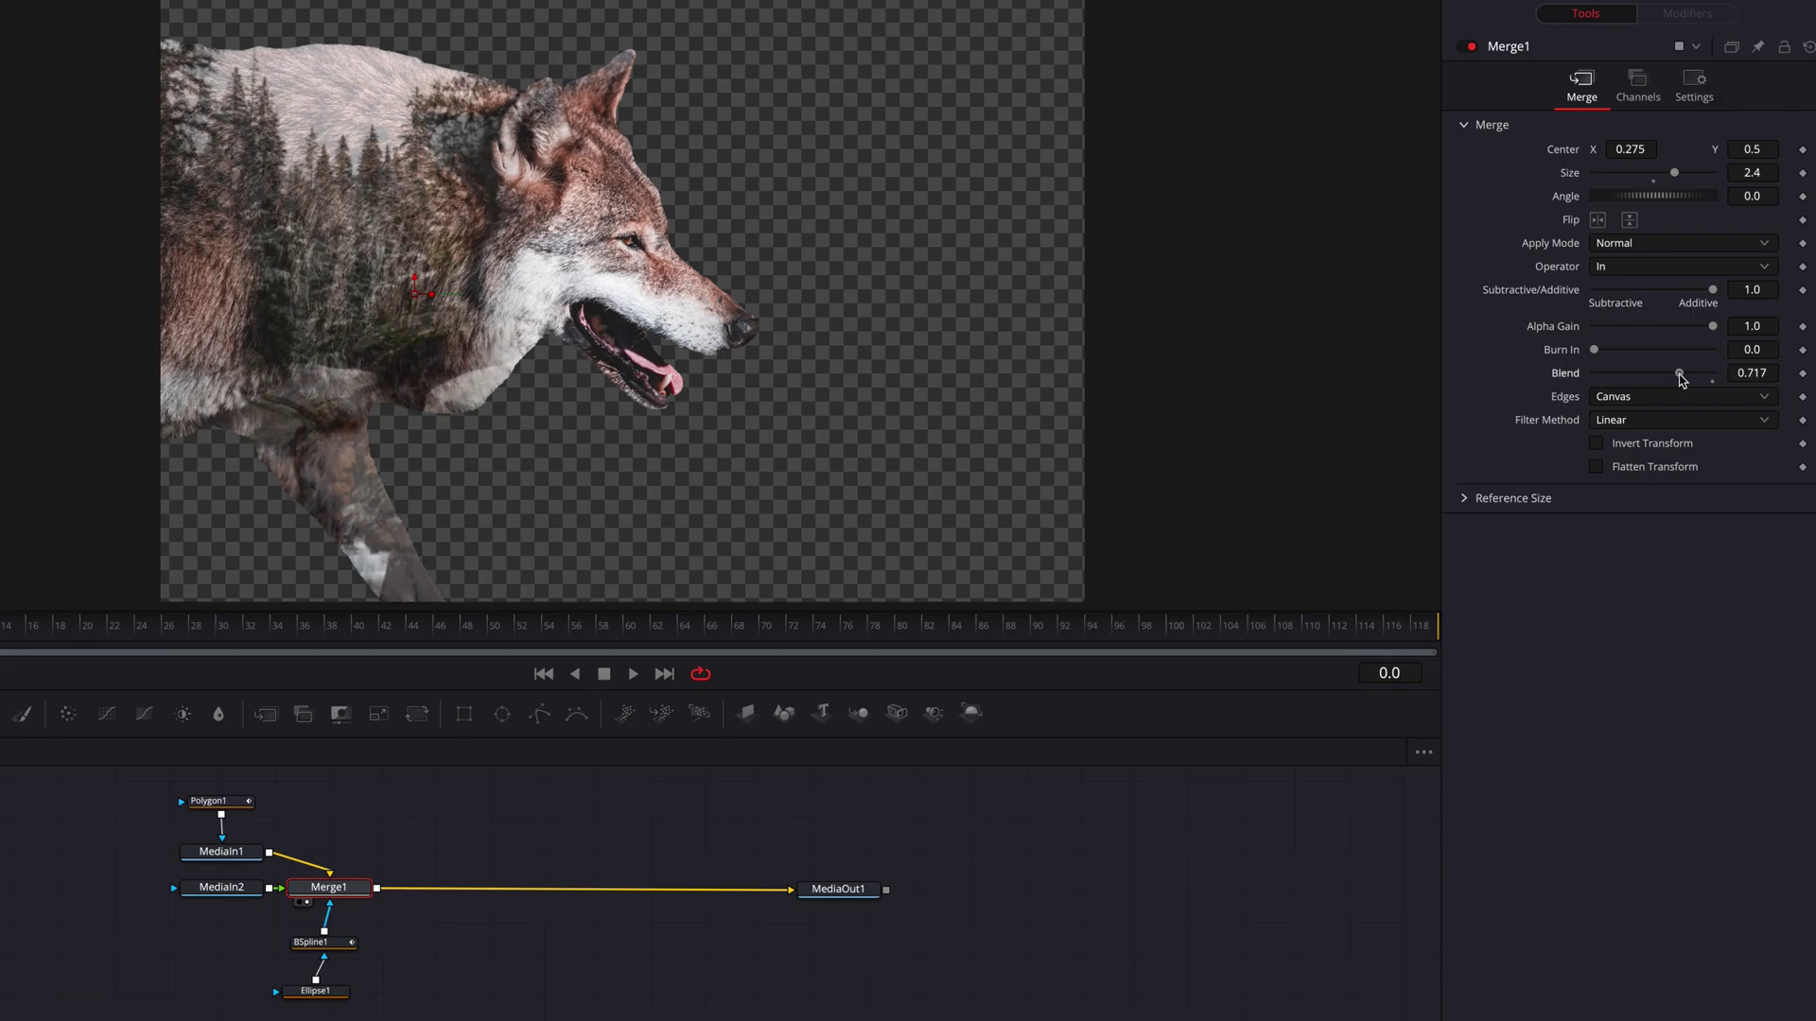
{"action": "left_click", "coordinate": [620, 1019]}
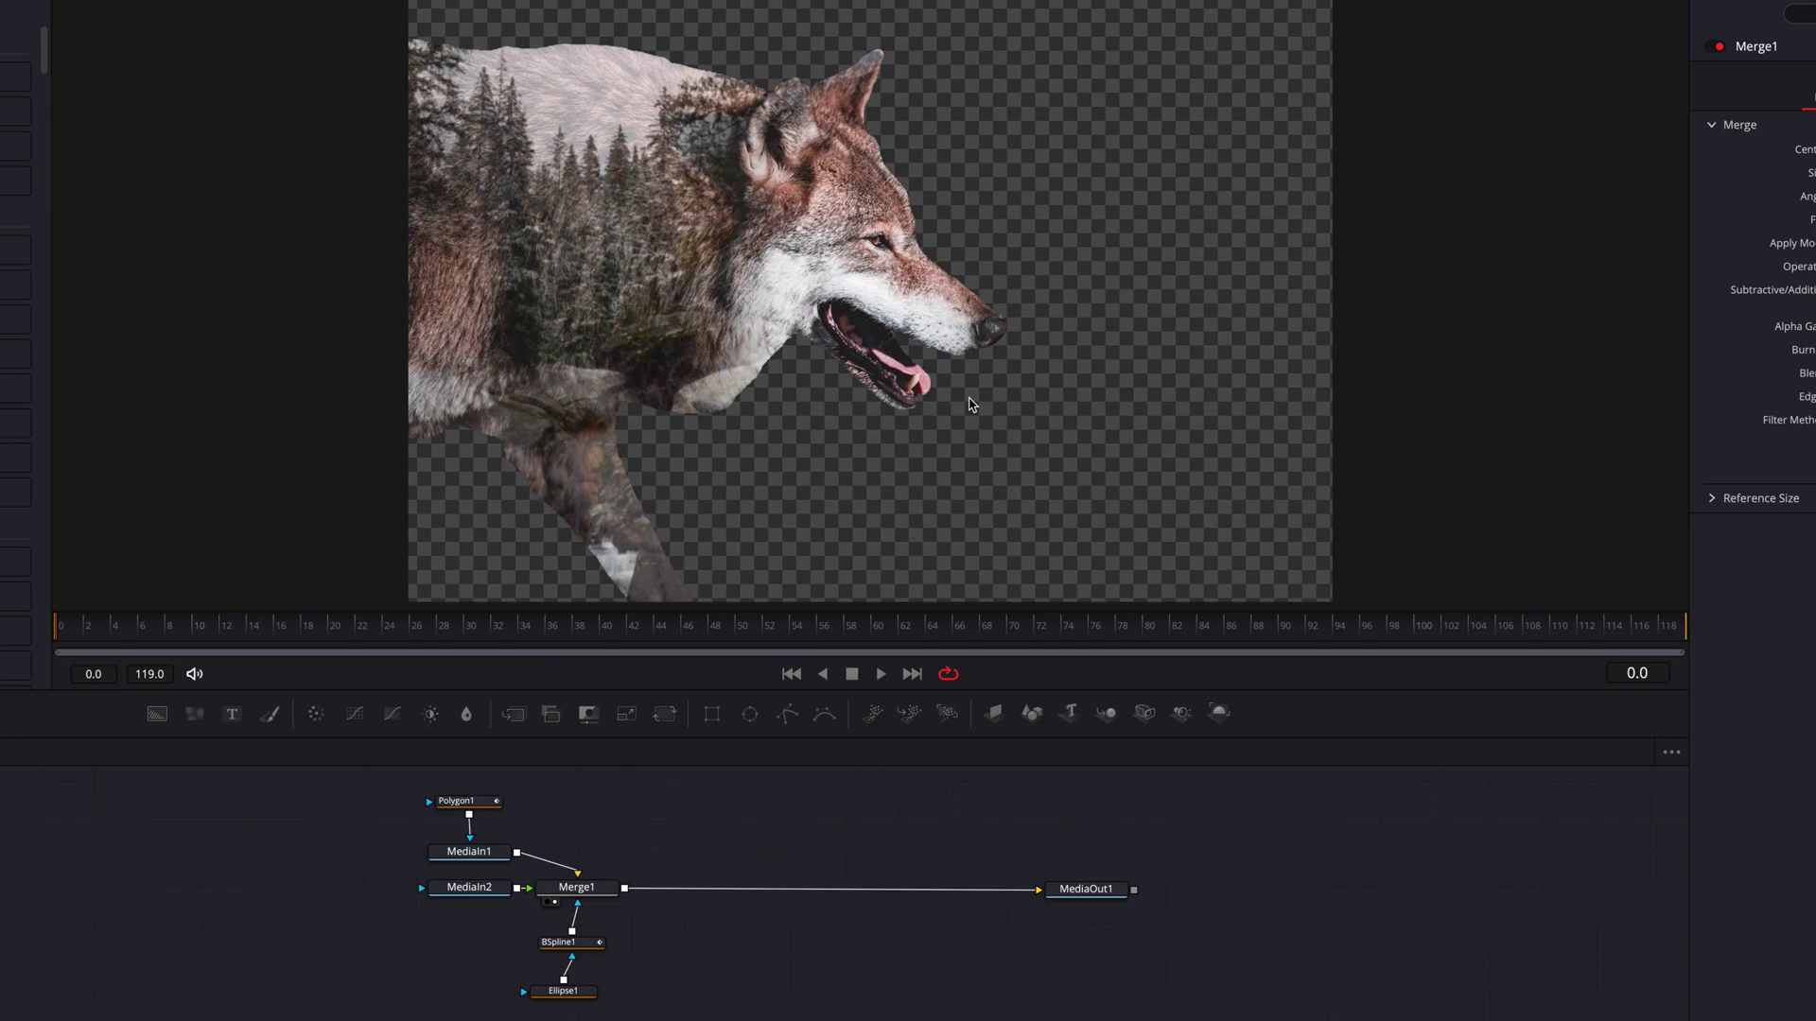
Add a black Background node, merge Merge1's output over it, and preview the wolf composite on black
{"action": "left_click", "coordinate": [157, 714]}
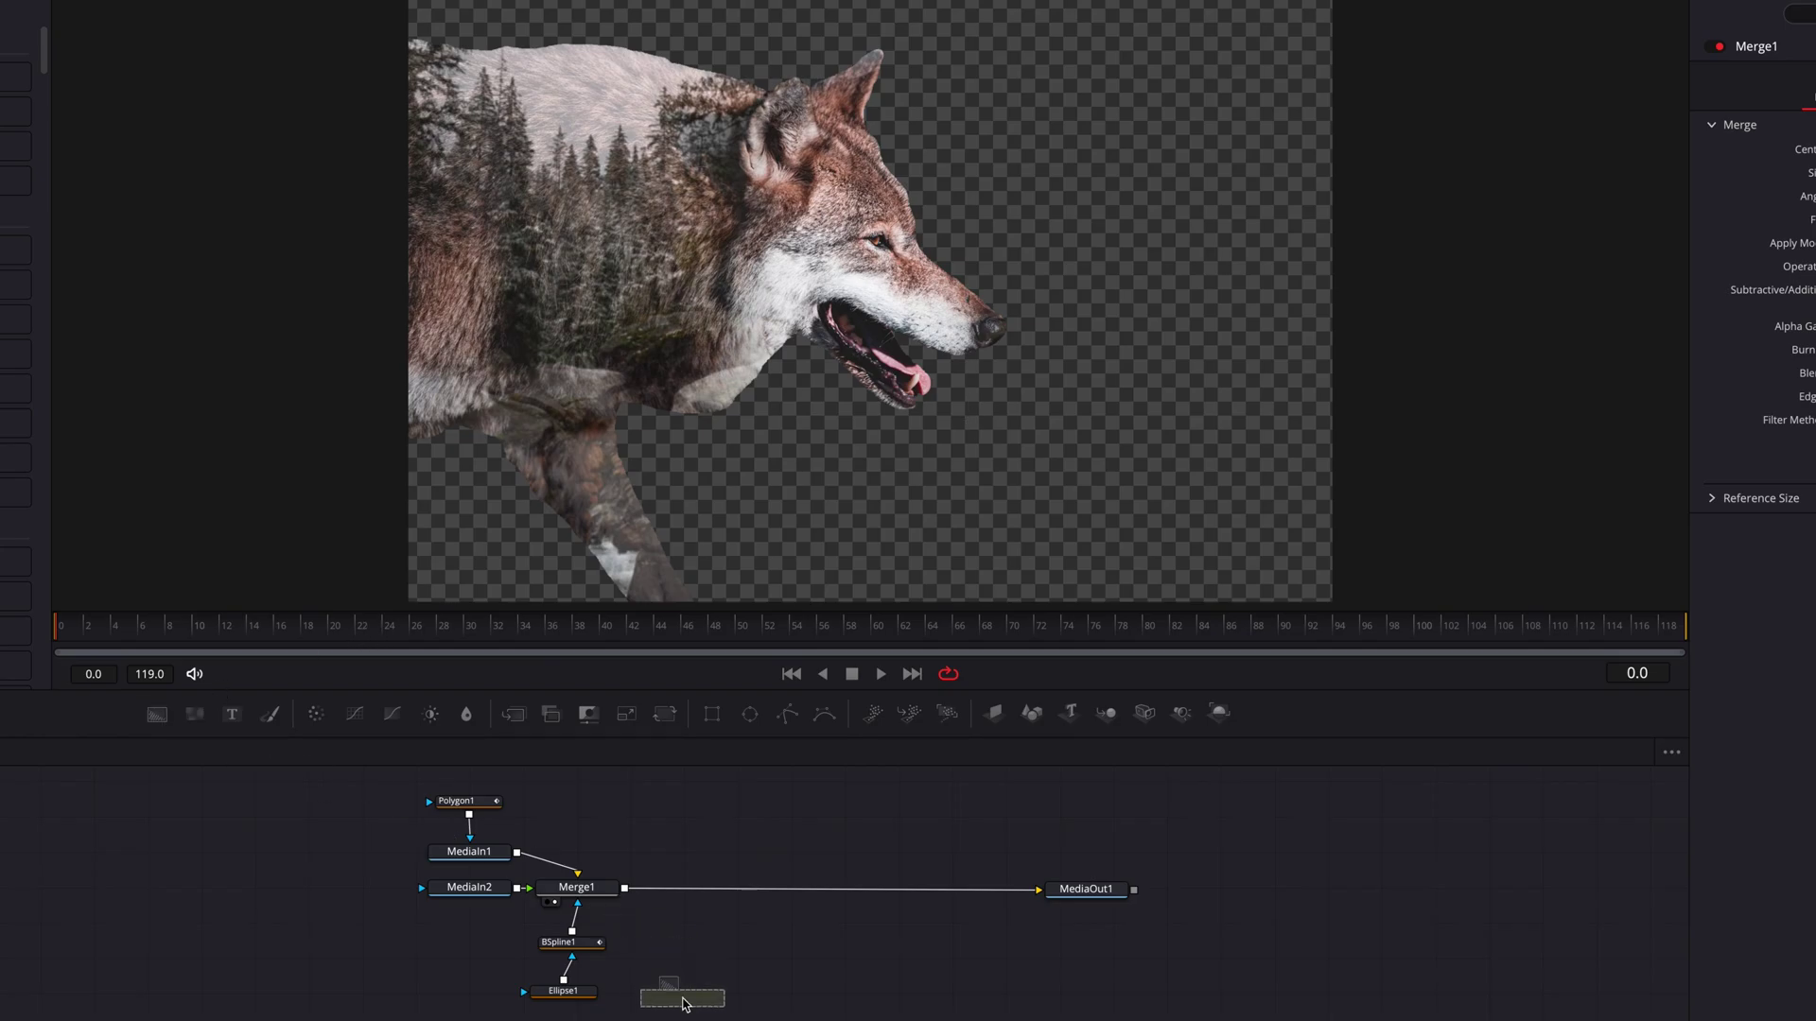
{"action": "left_click_drag", "start_coordinate": [624, 891], "coordinate": [730, 999]}
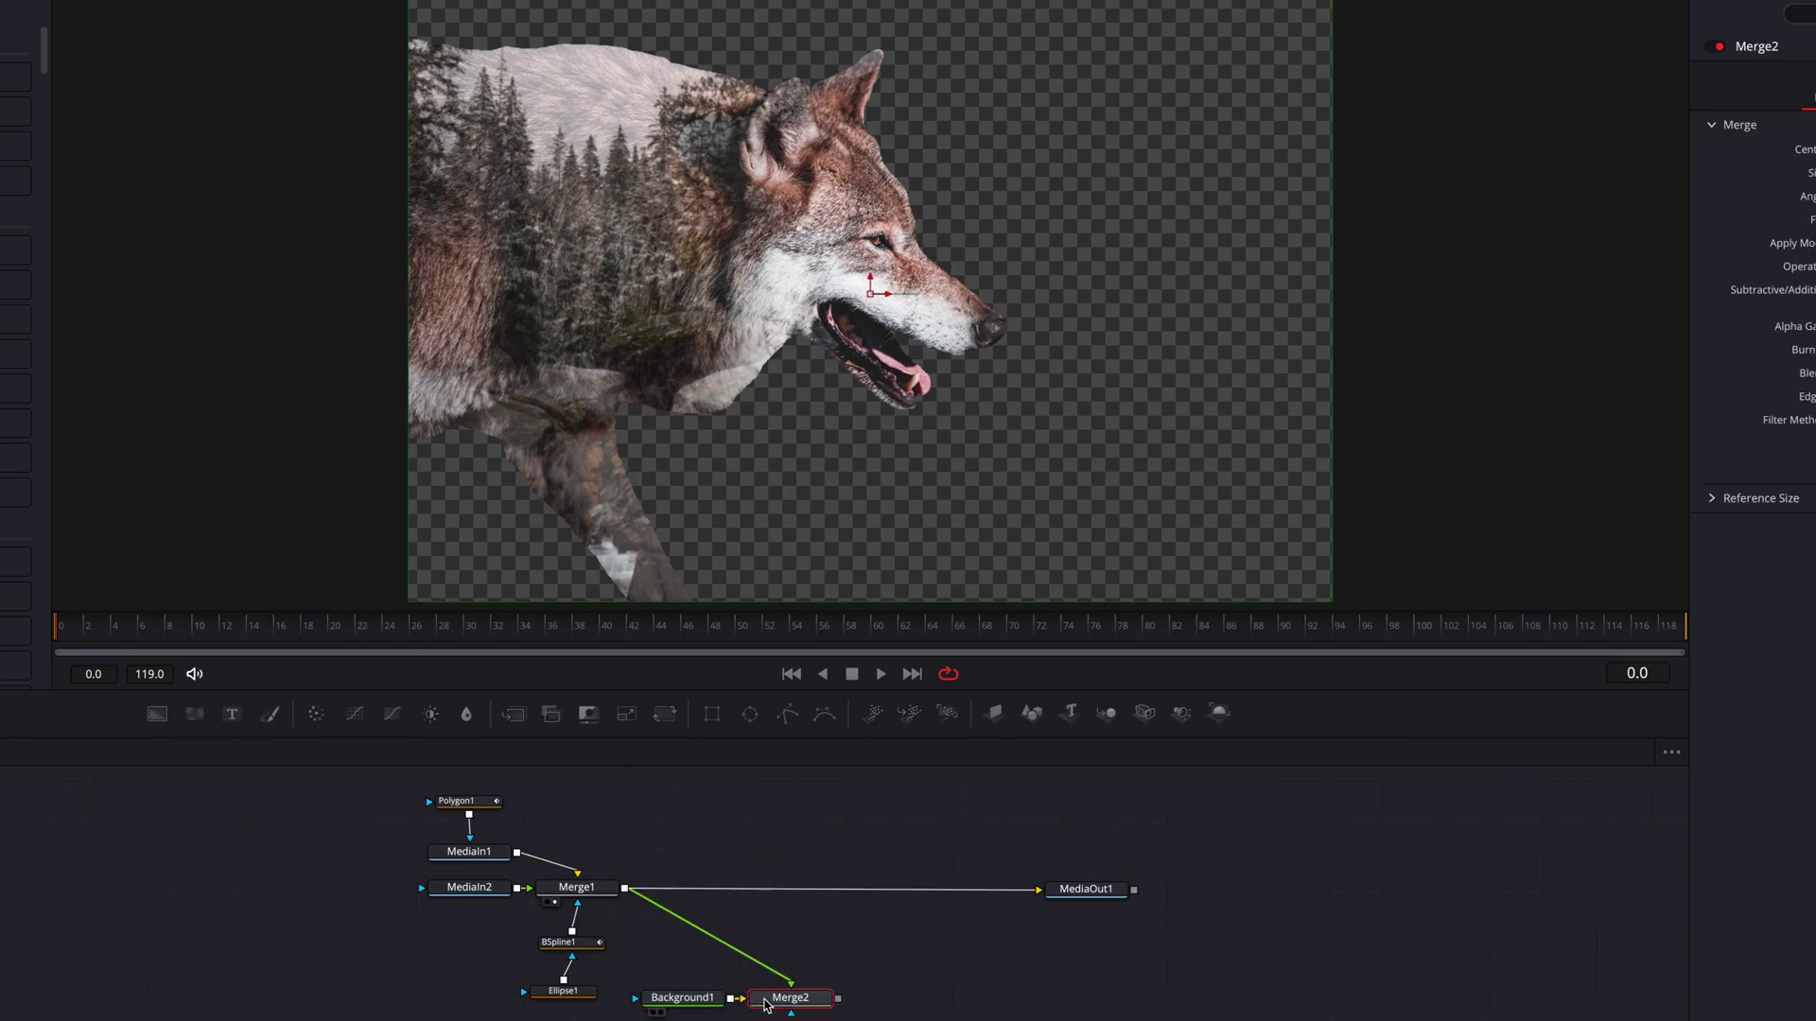
{"action": "scroll", "coordinate": [1163, 437], "scroll_direction": "down", "scroll_amount": 2}
{"action": "left_click", "coordinate": [1016, 1006]}
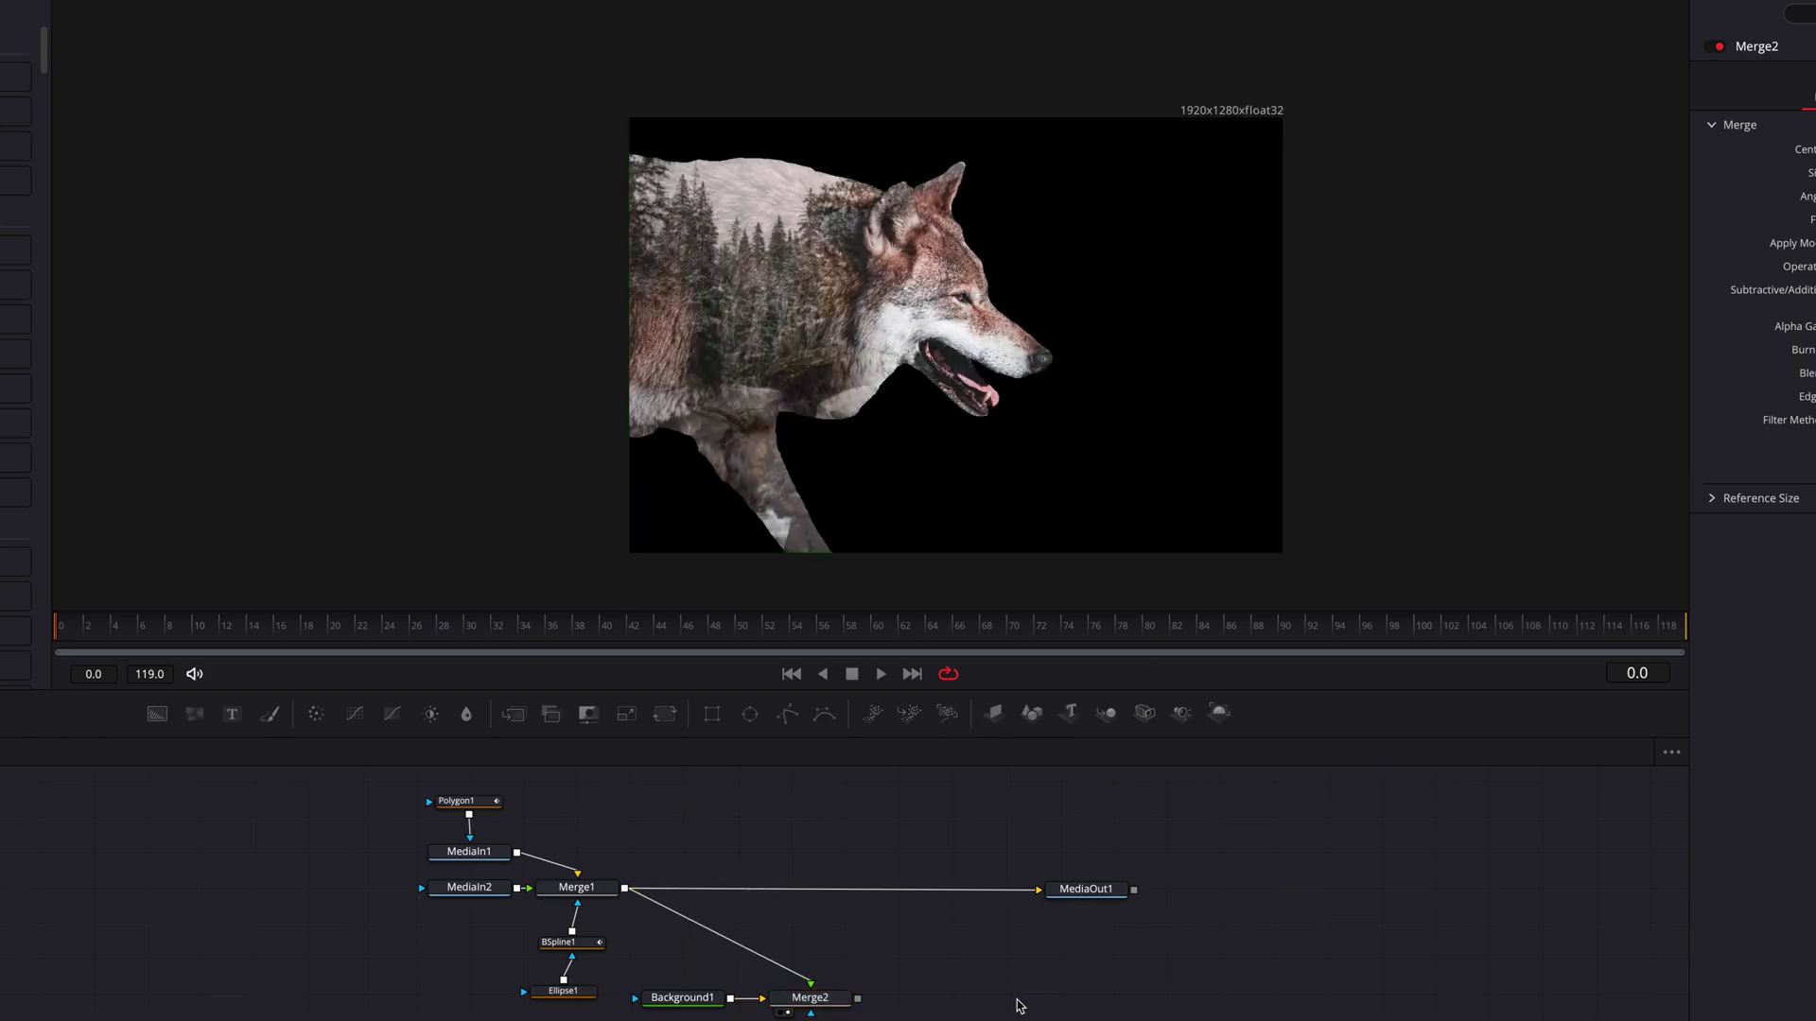
{"action": "scroll", "coordinate": [1103, 456], "scroll_direction": "up", "scroll_amount": 2}
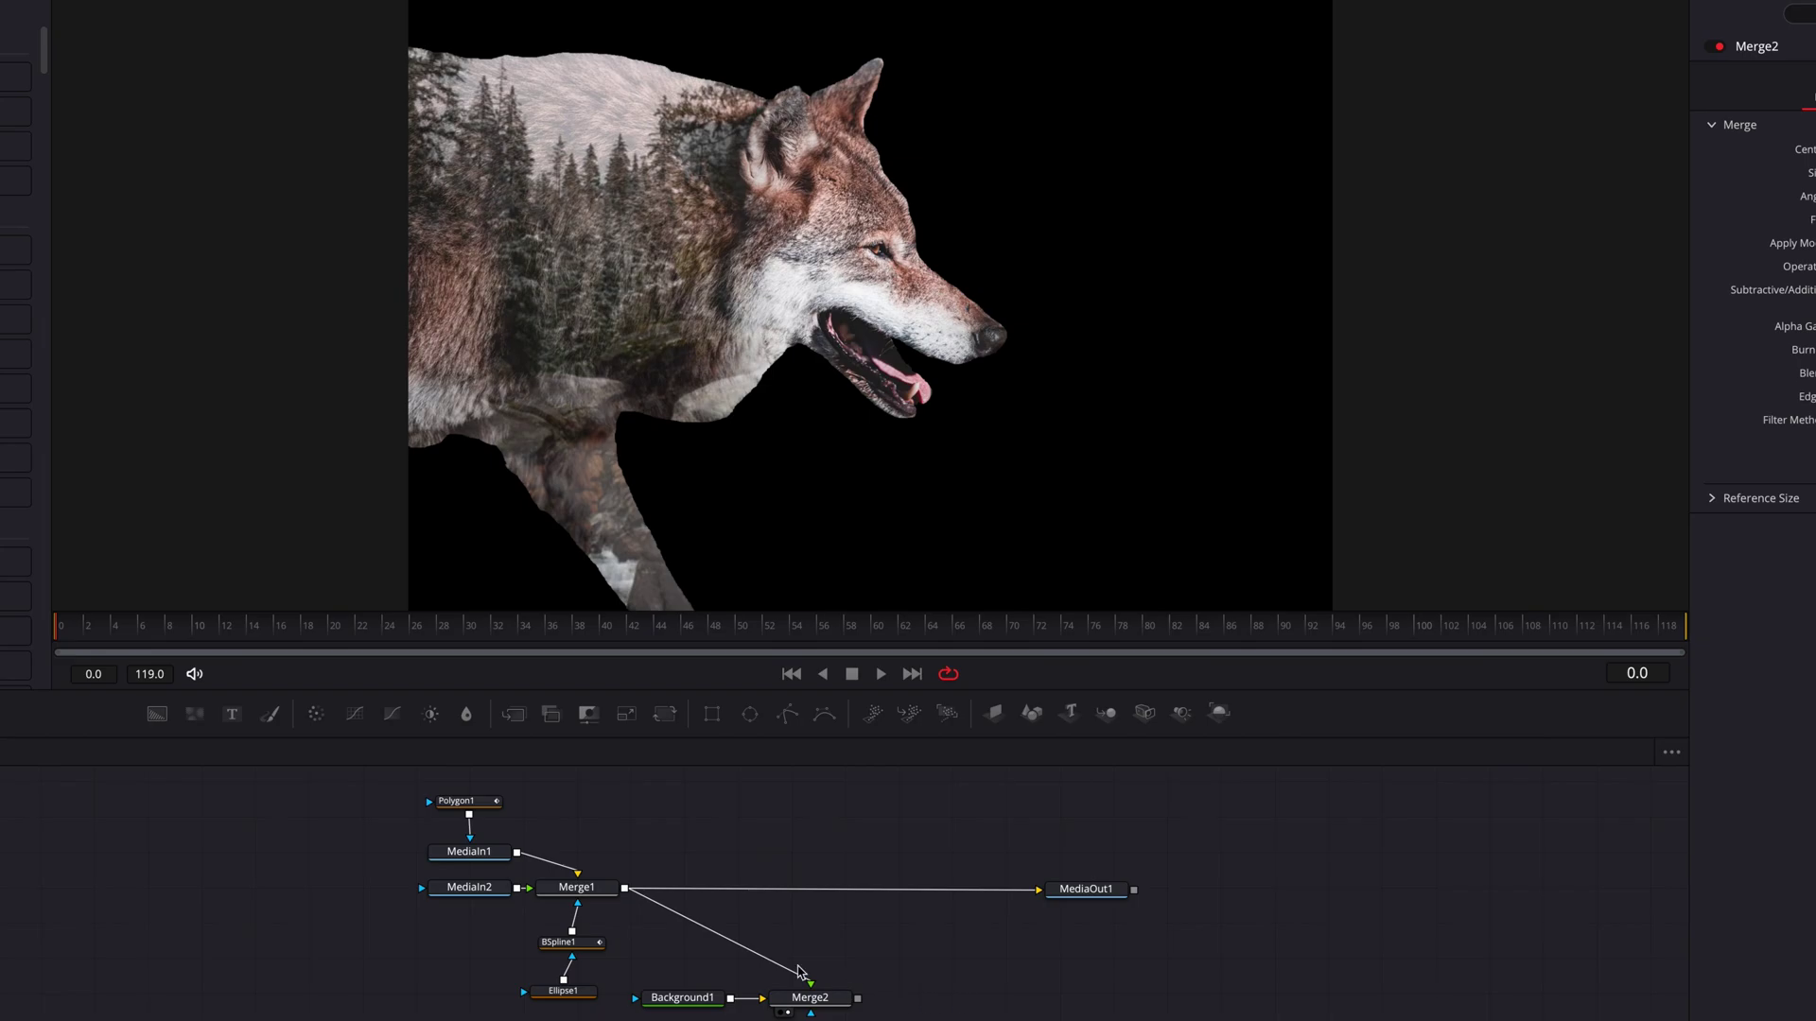
Delete the Background1, Merge2, BSpline1 and Ellipse1 nodes from the composition
{"action": "left_click_drag", "start_coordinate": [678, 947], "coordinate": [851, 1017]}
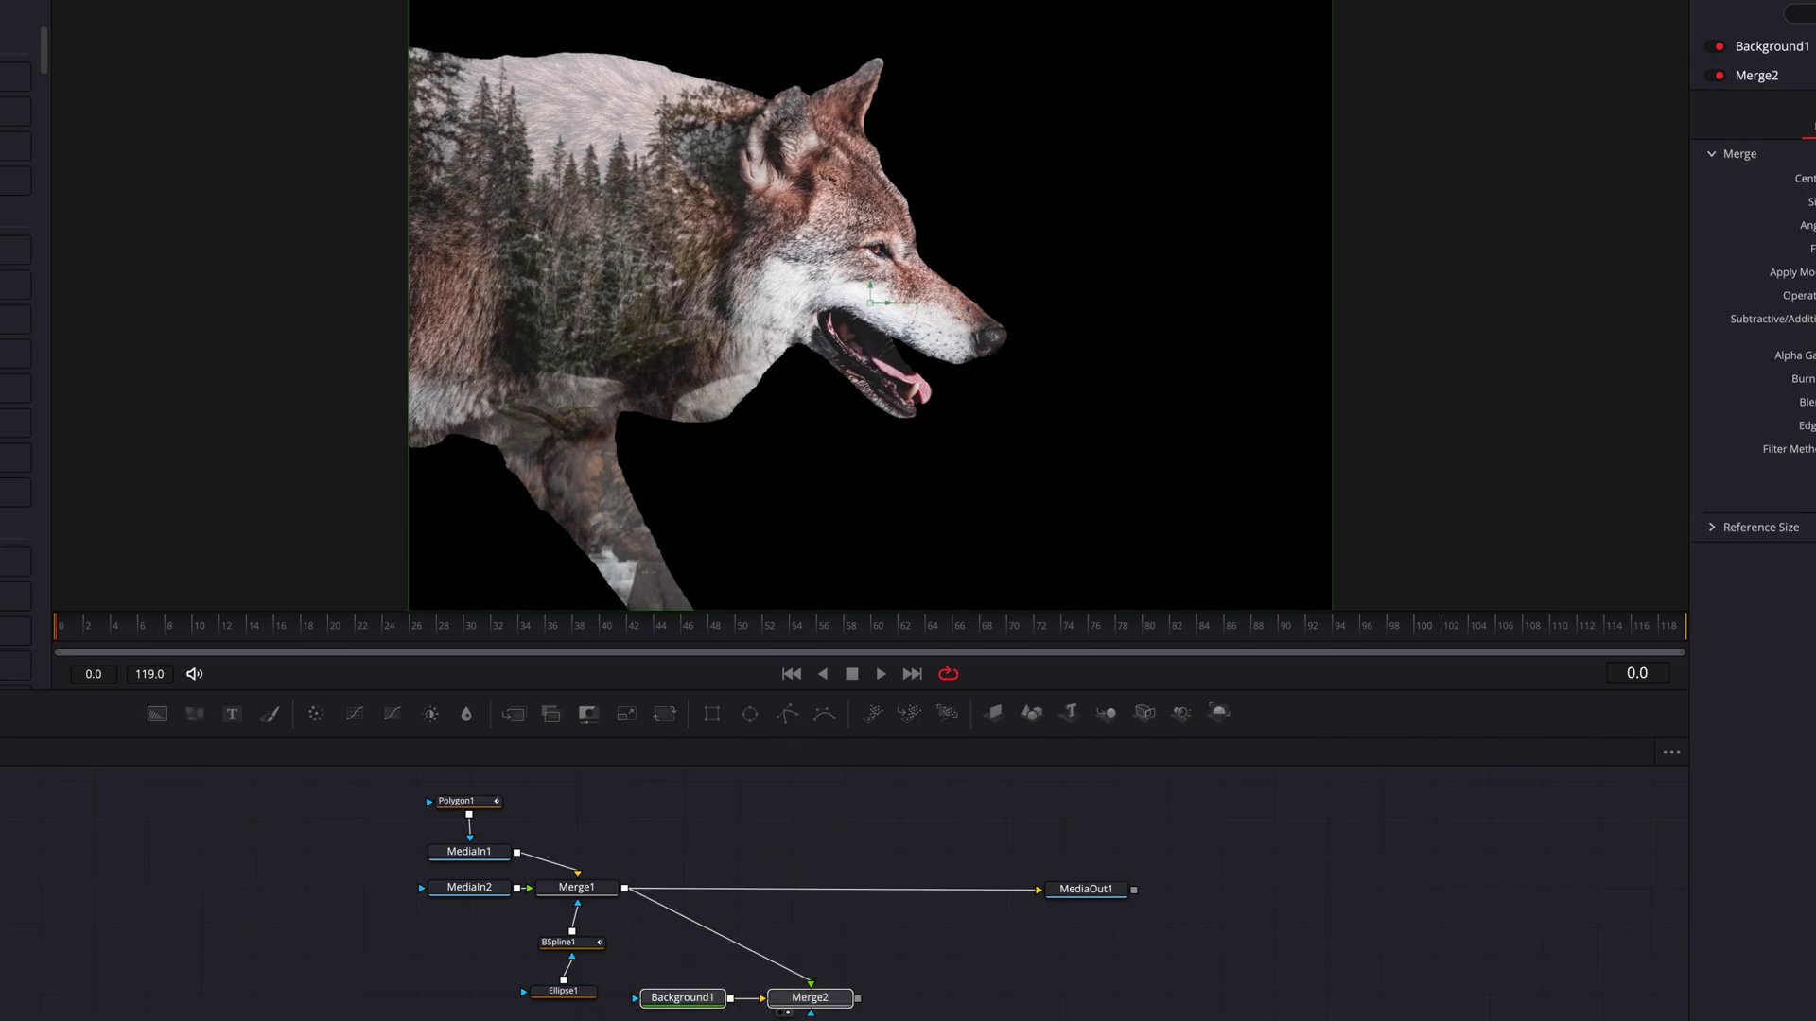
{"action": "key", "text": "Delete"}
{"action": "left_click_drag", "start_coordinate": [530, 929], "coordinate": [595, 999]}
{"action": "key", "text": "Delete"}
Reset all of Merge1's settings to their defaults and display Merge1 in the viewer
{"action": "left_click", "coordinate": [591, 885]}
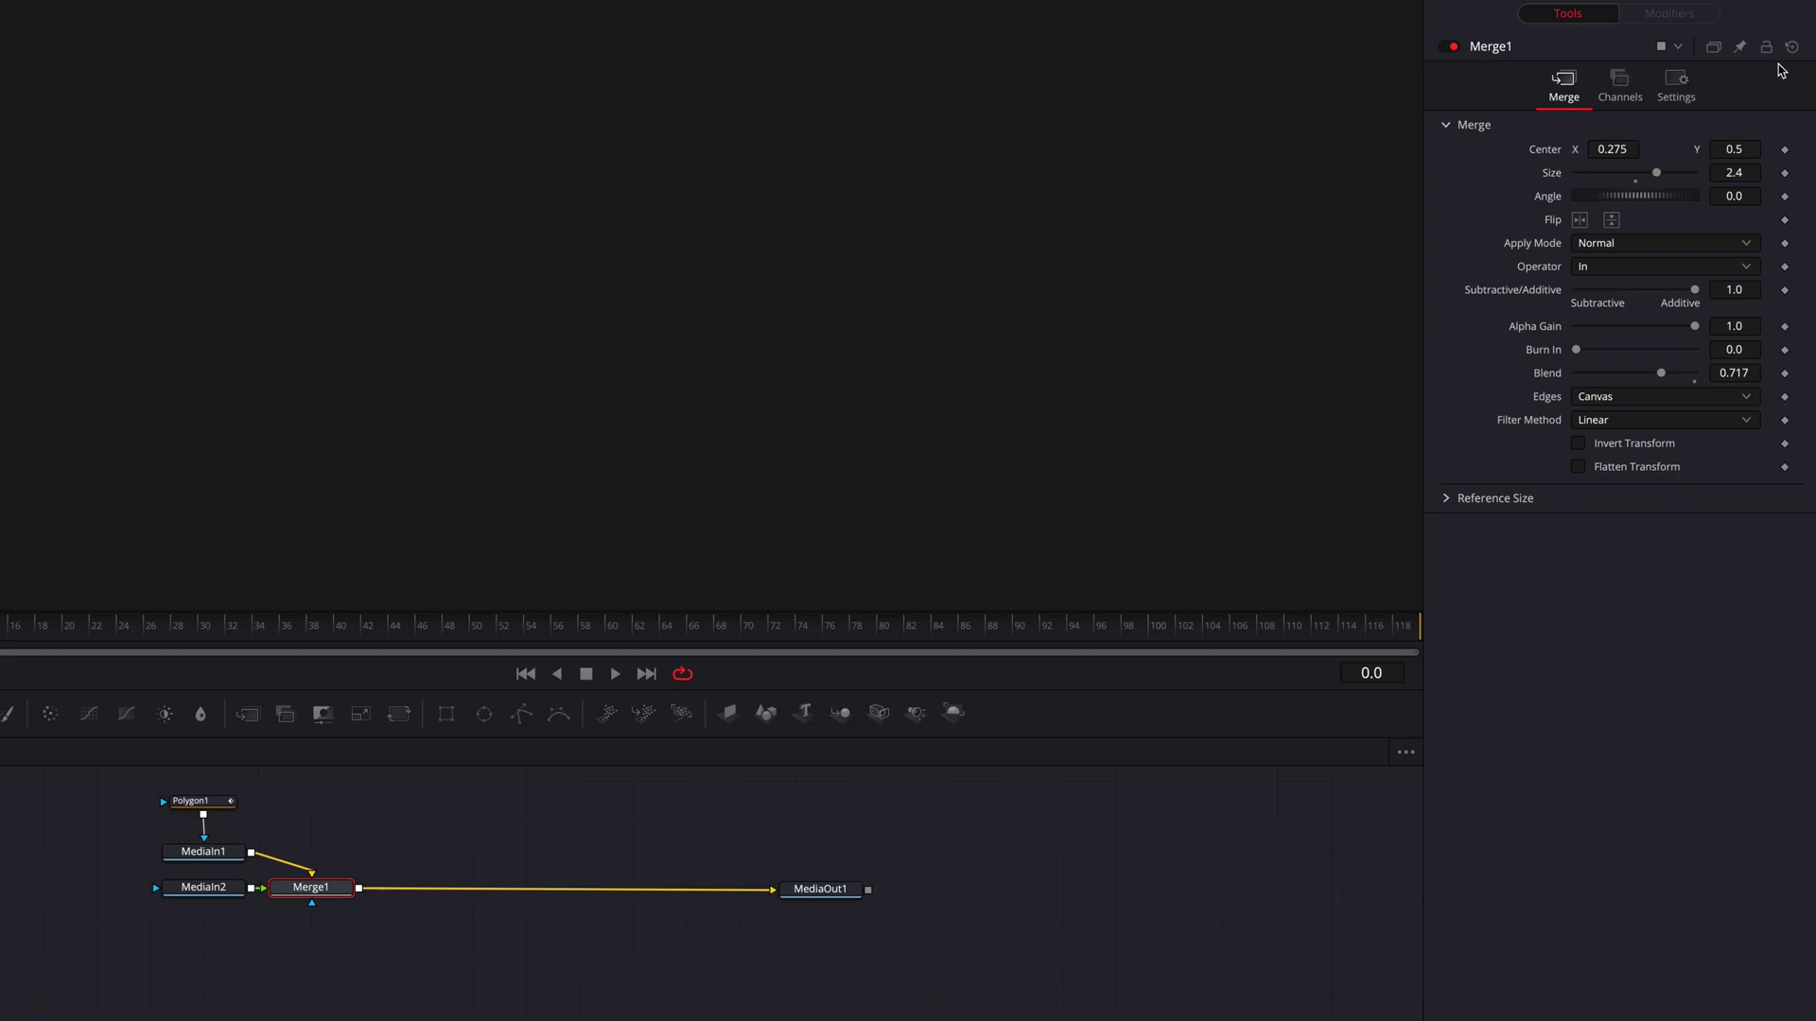
{"action": "left_click", "coordinate": [1791, 47]}
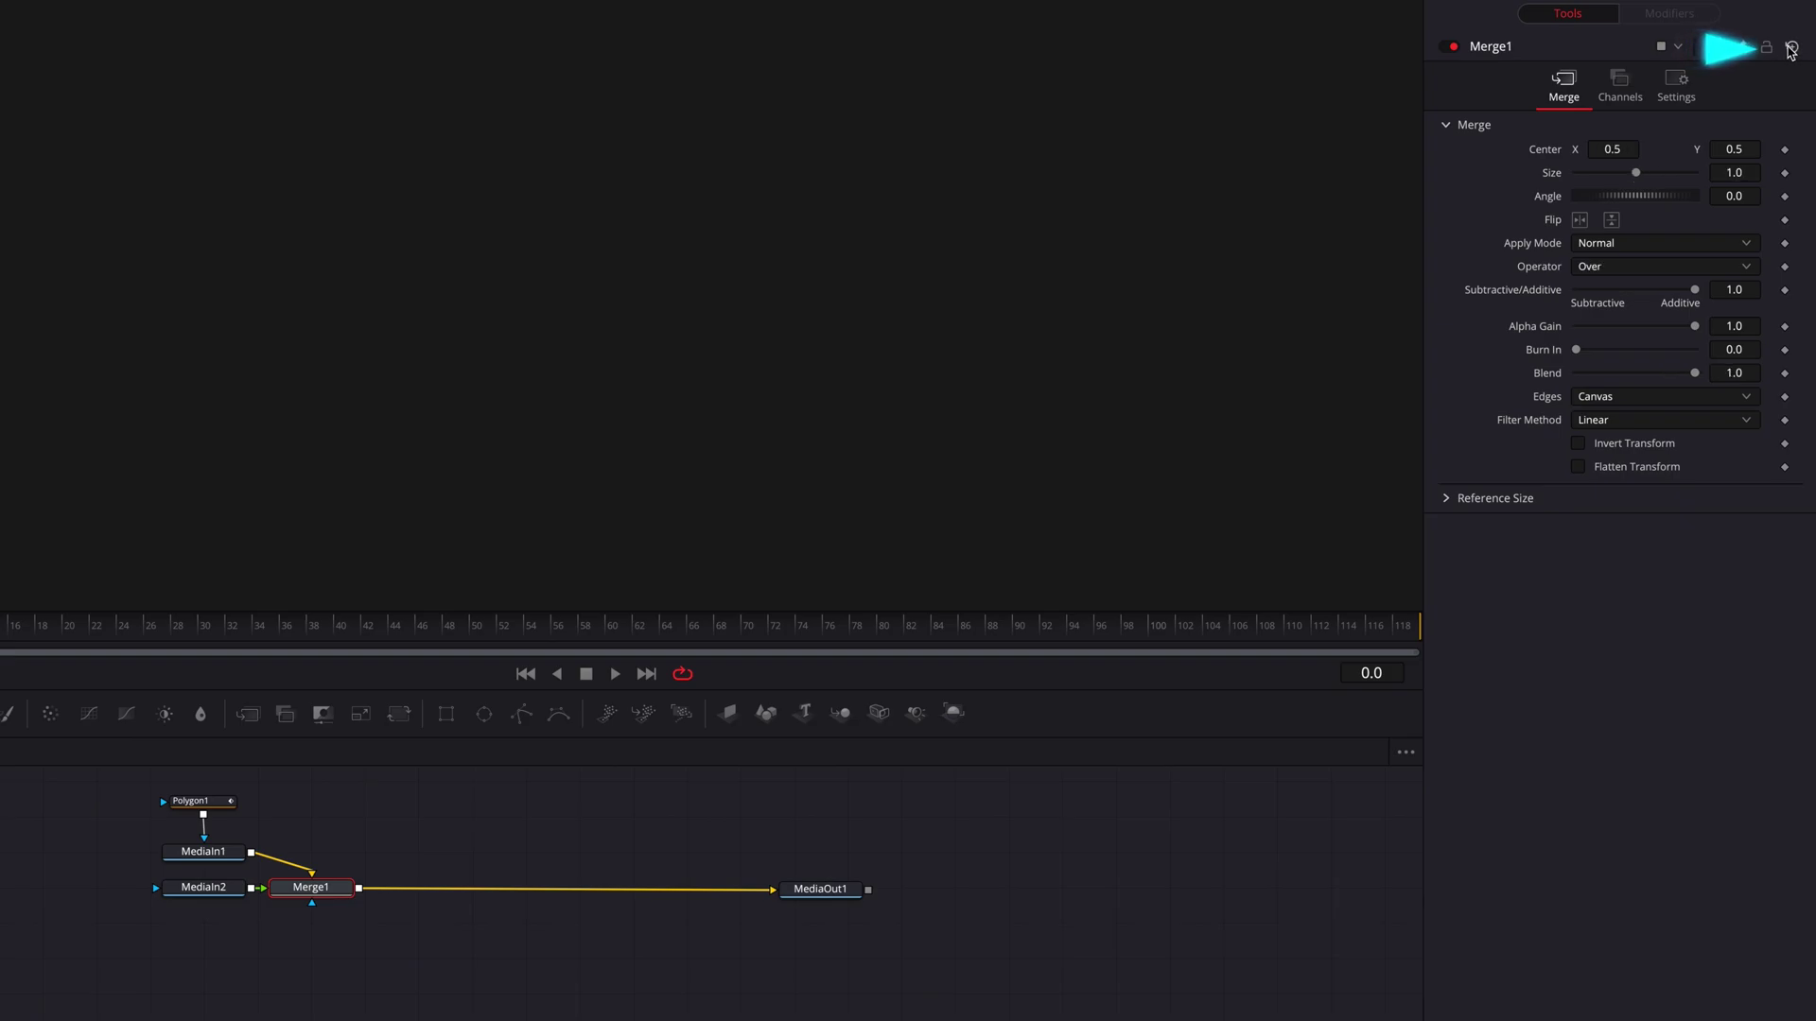
{"action": "key", "text": "1"}
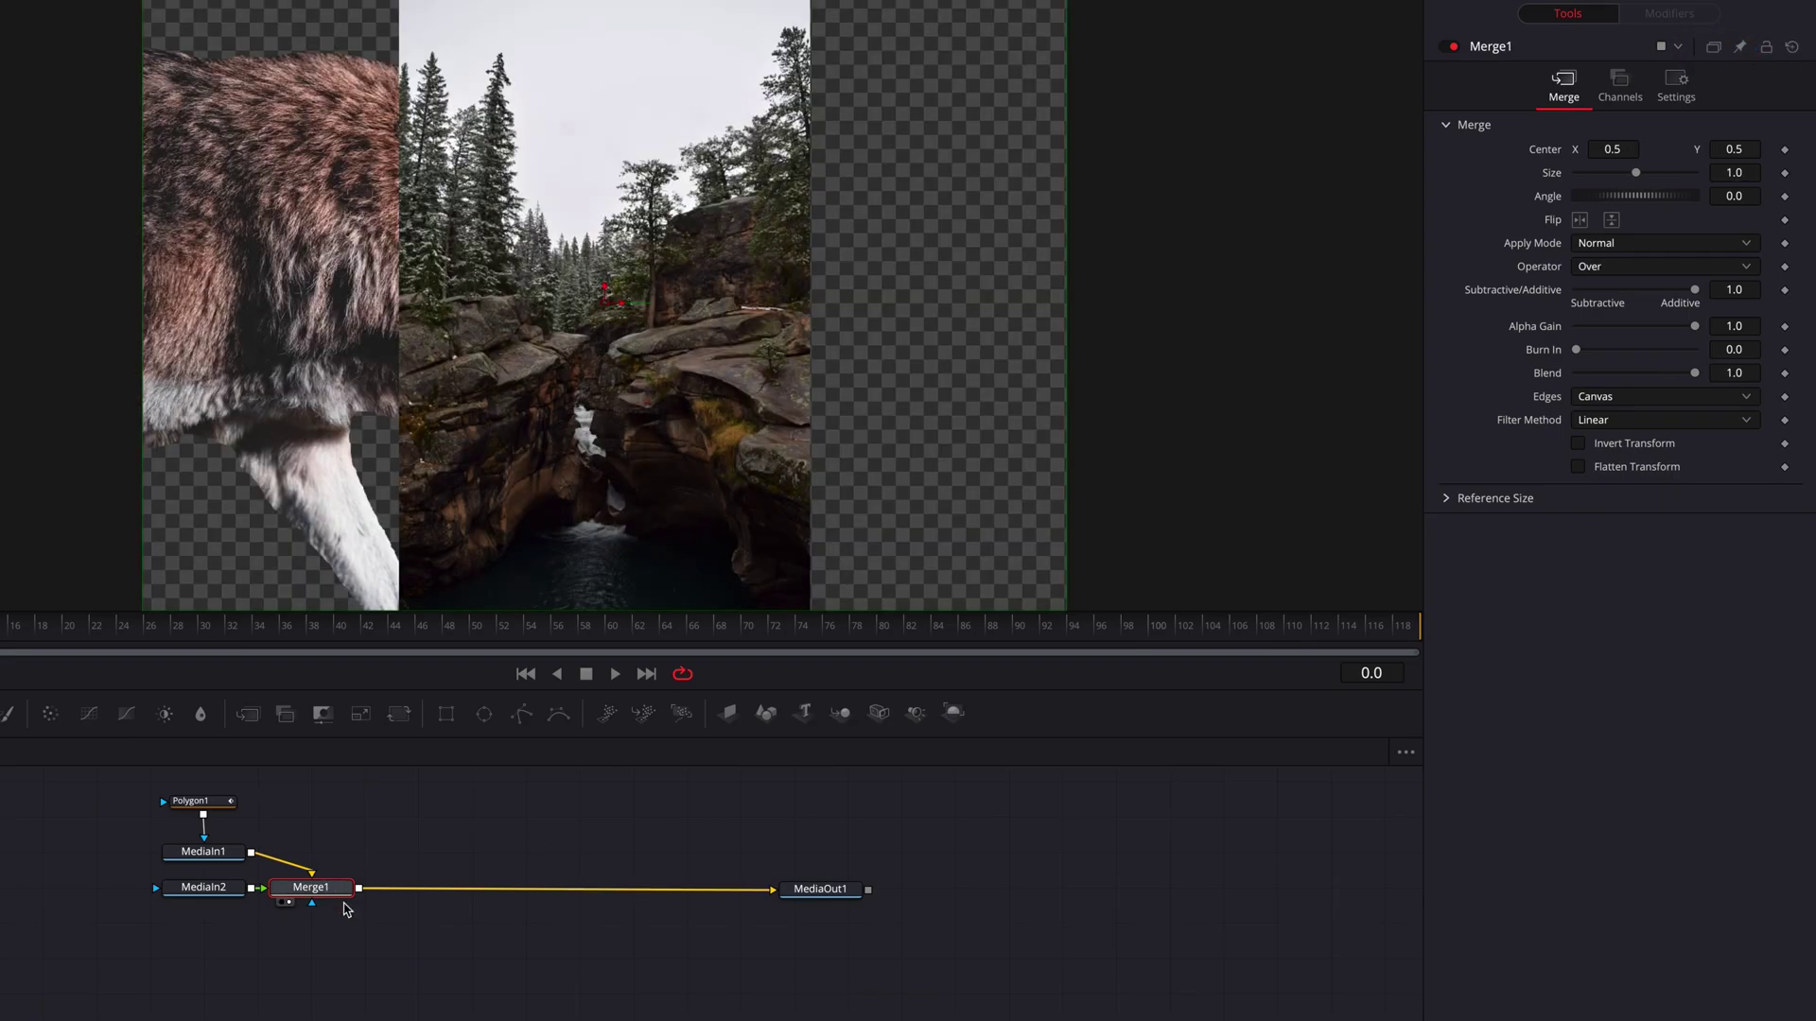
{"action": "left_click", "coordinate": [386, 966]}
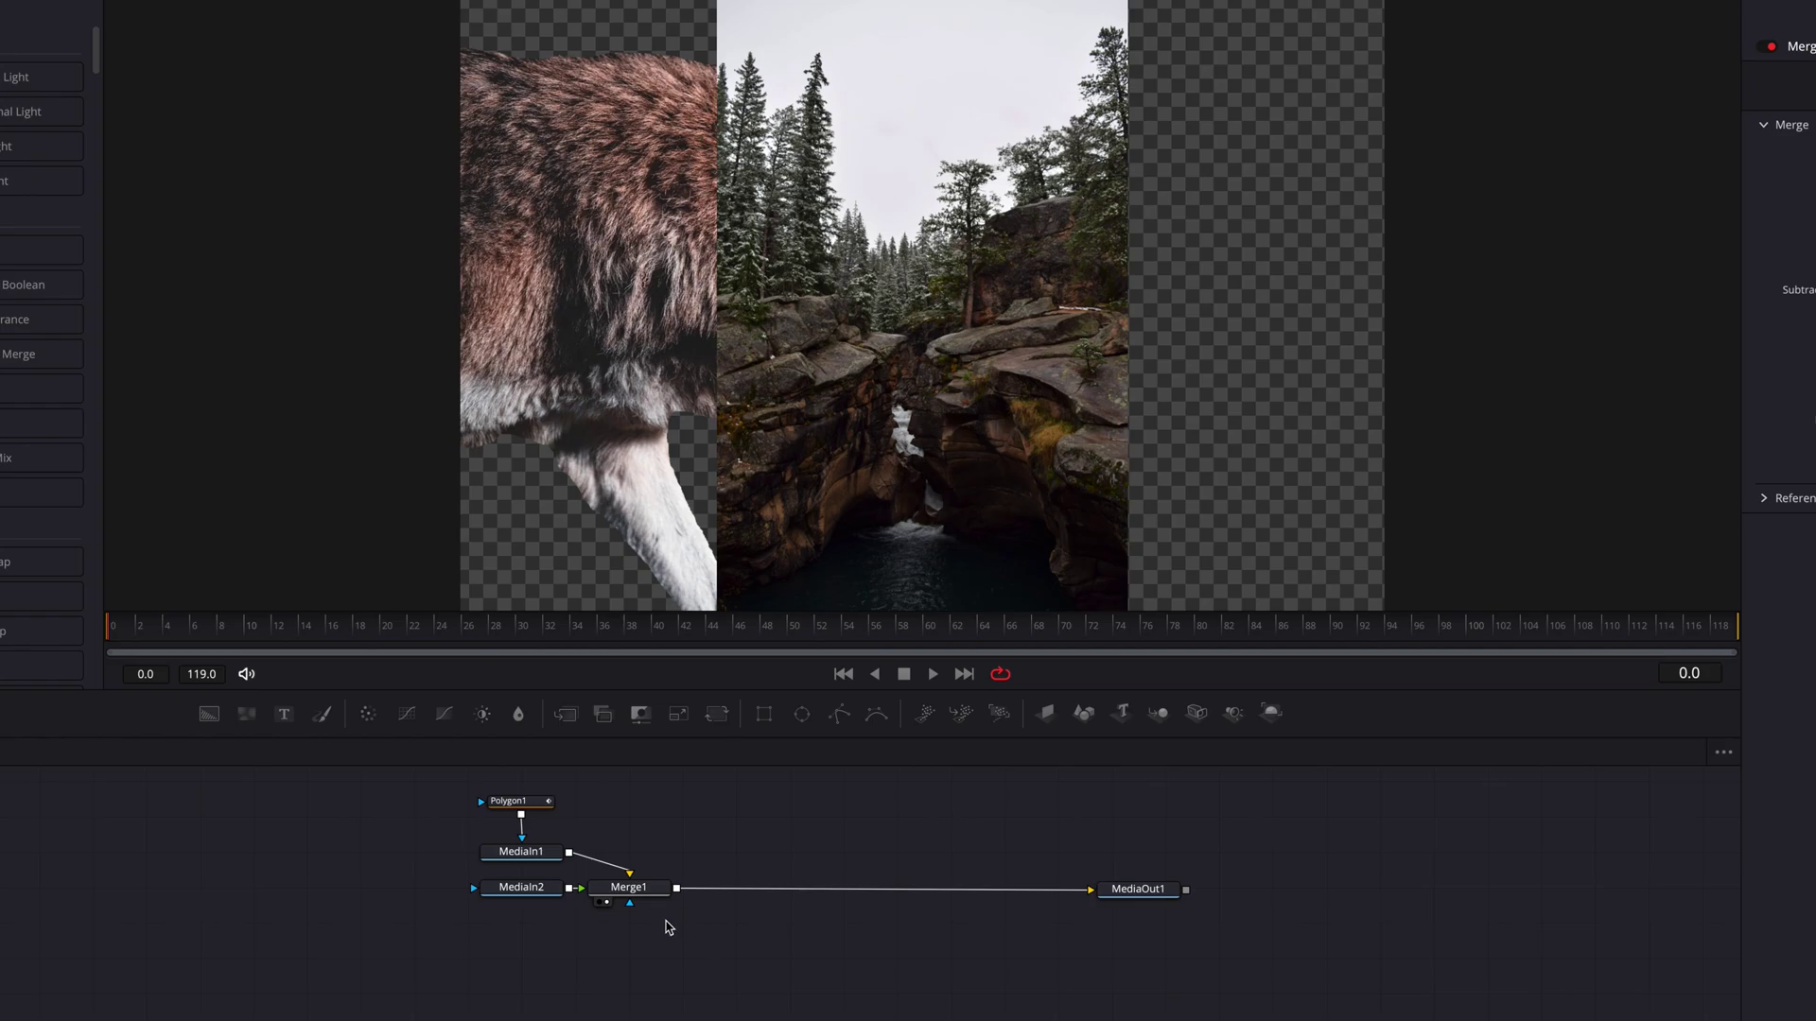
Insert a Transform node between MediaIn2 and Merge1, and lower Merge1's Blend to about 0.551 for alignment
{"action": "left_click_drag", "start_coordinate": [629, 887], "coordinate": [786, 889]}
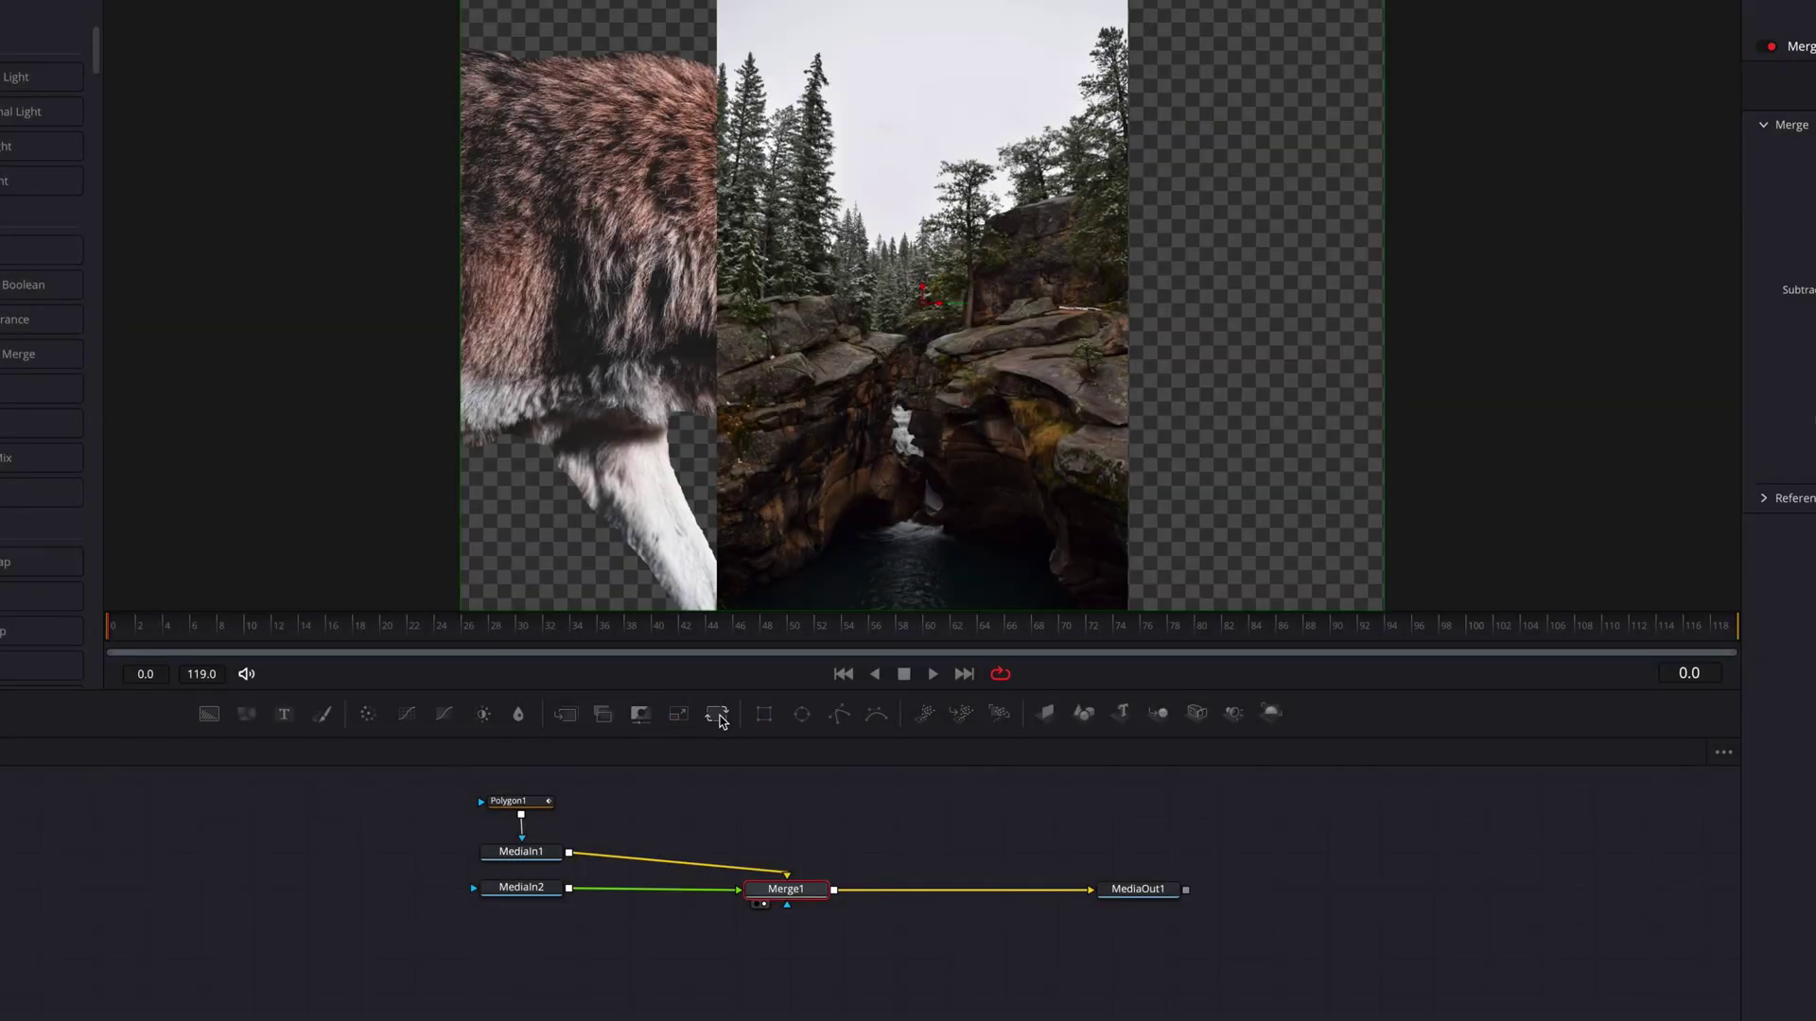
{"action": "left_click_drag", "start_coordinate": [716, 714], "coordinate": [648, 893]}
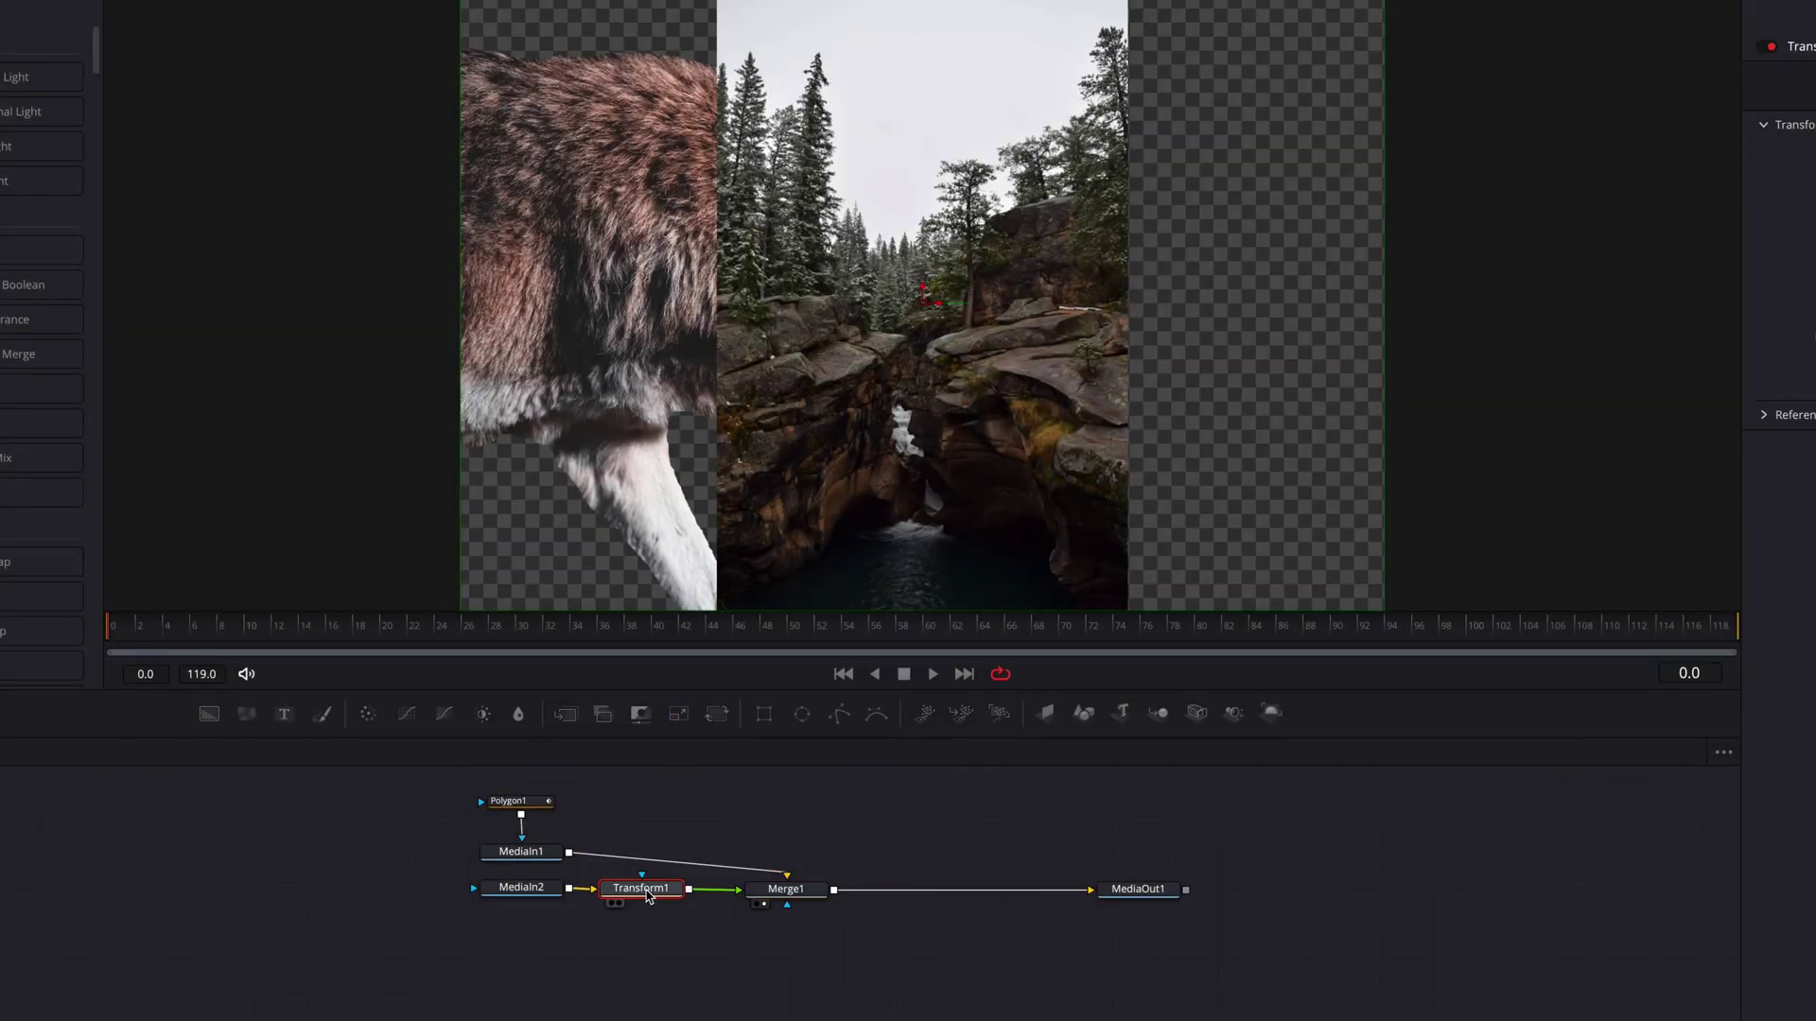
{"action": "left_click", "coordinate": [786, 889]}
{"action": "left_click_drag", "start_coordinate": [1713, 376], "coordinate": [1664, 374]}
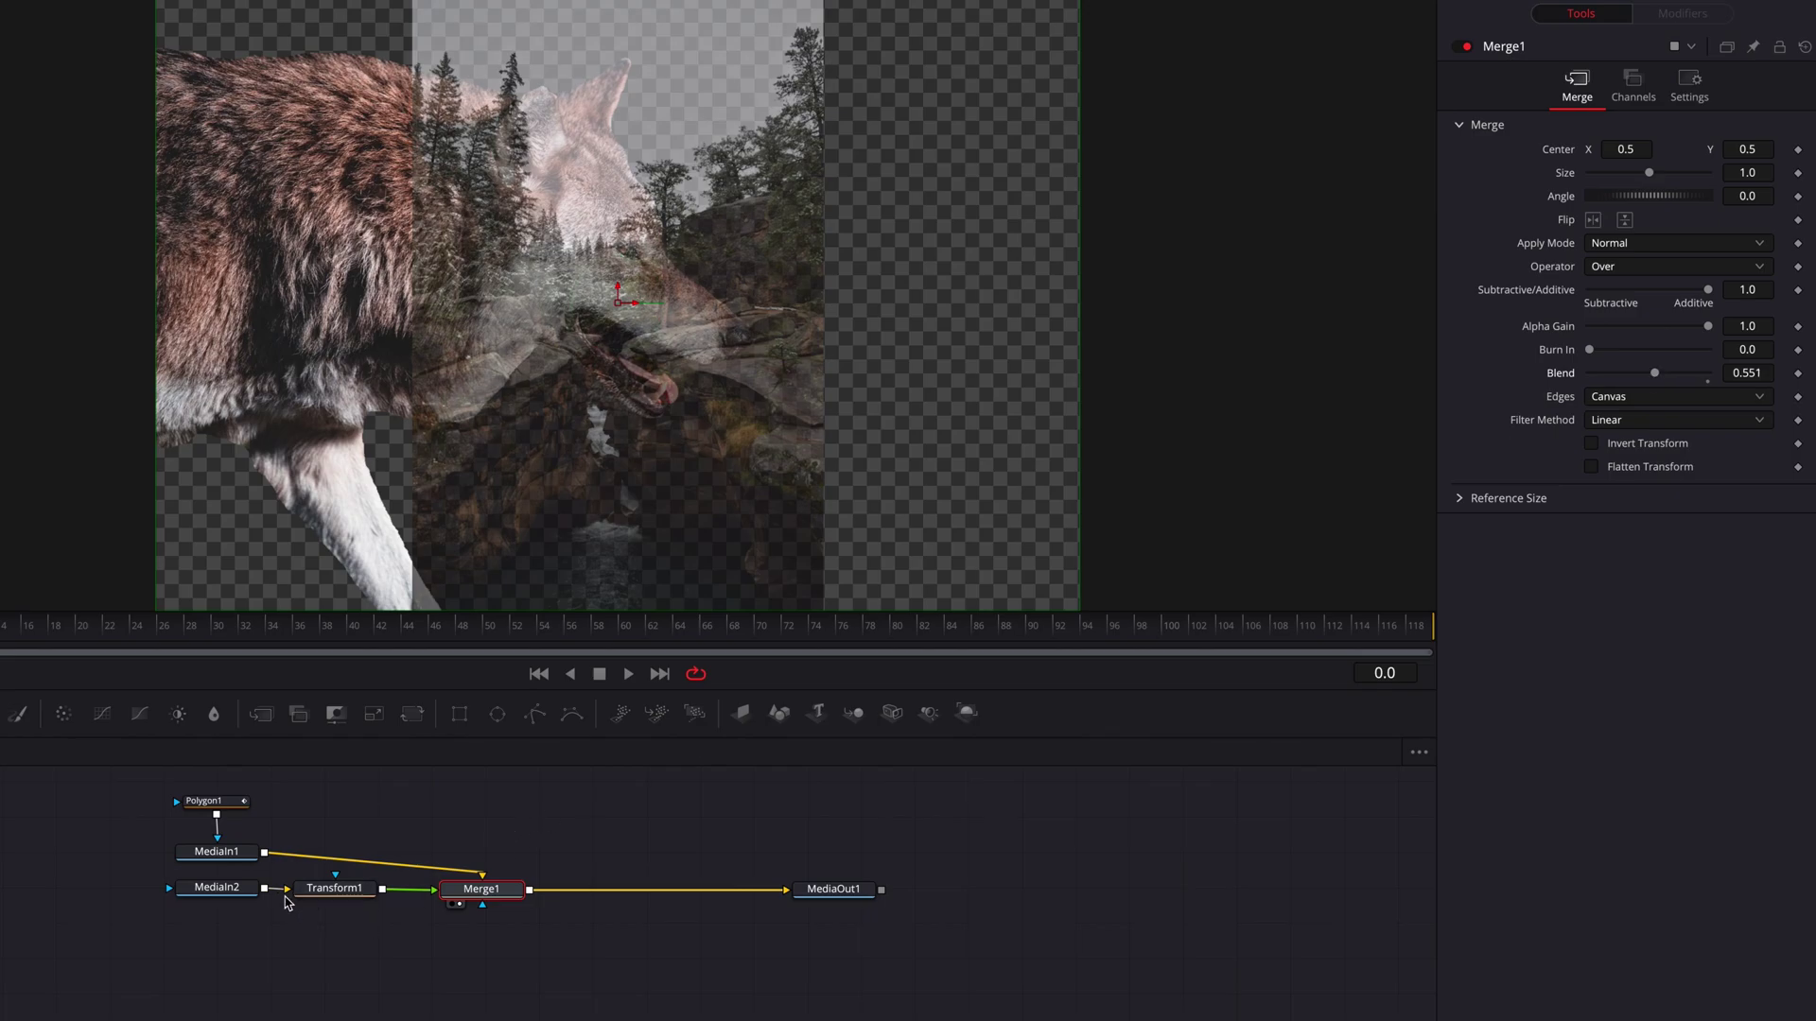
Position the forest over the wolf's body by setting Transform1's Center to about X 0.232, Y 0.578 and its Size to about 1.714
{"action": "left_click_drag", "start_coordinate": [231, 872], "coordinate": [209, 908]}
{"action": "left_click", "coordinate": [225, 899]}
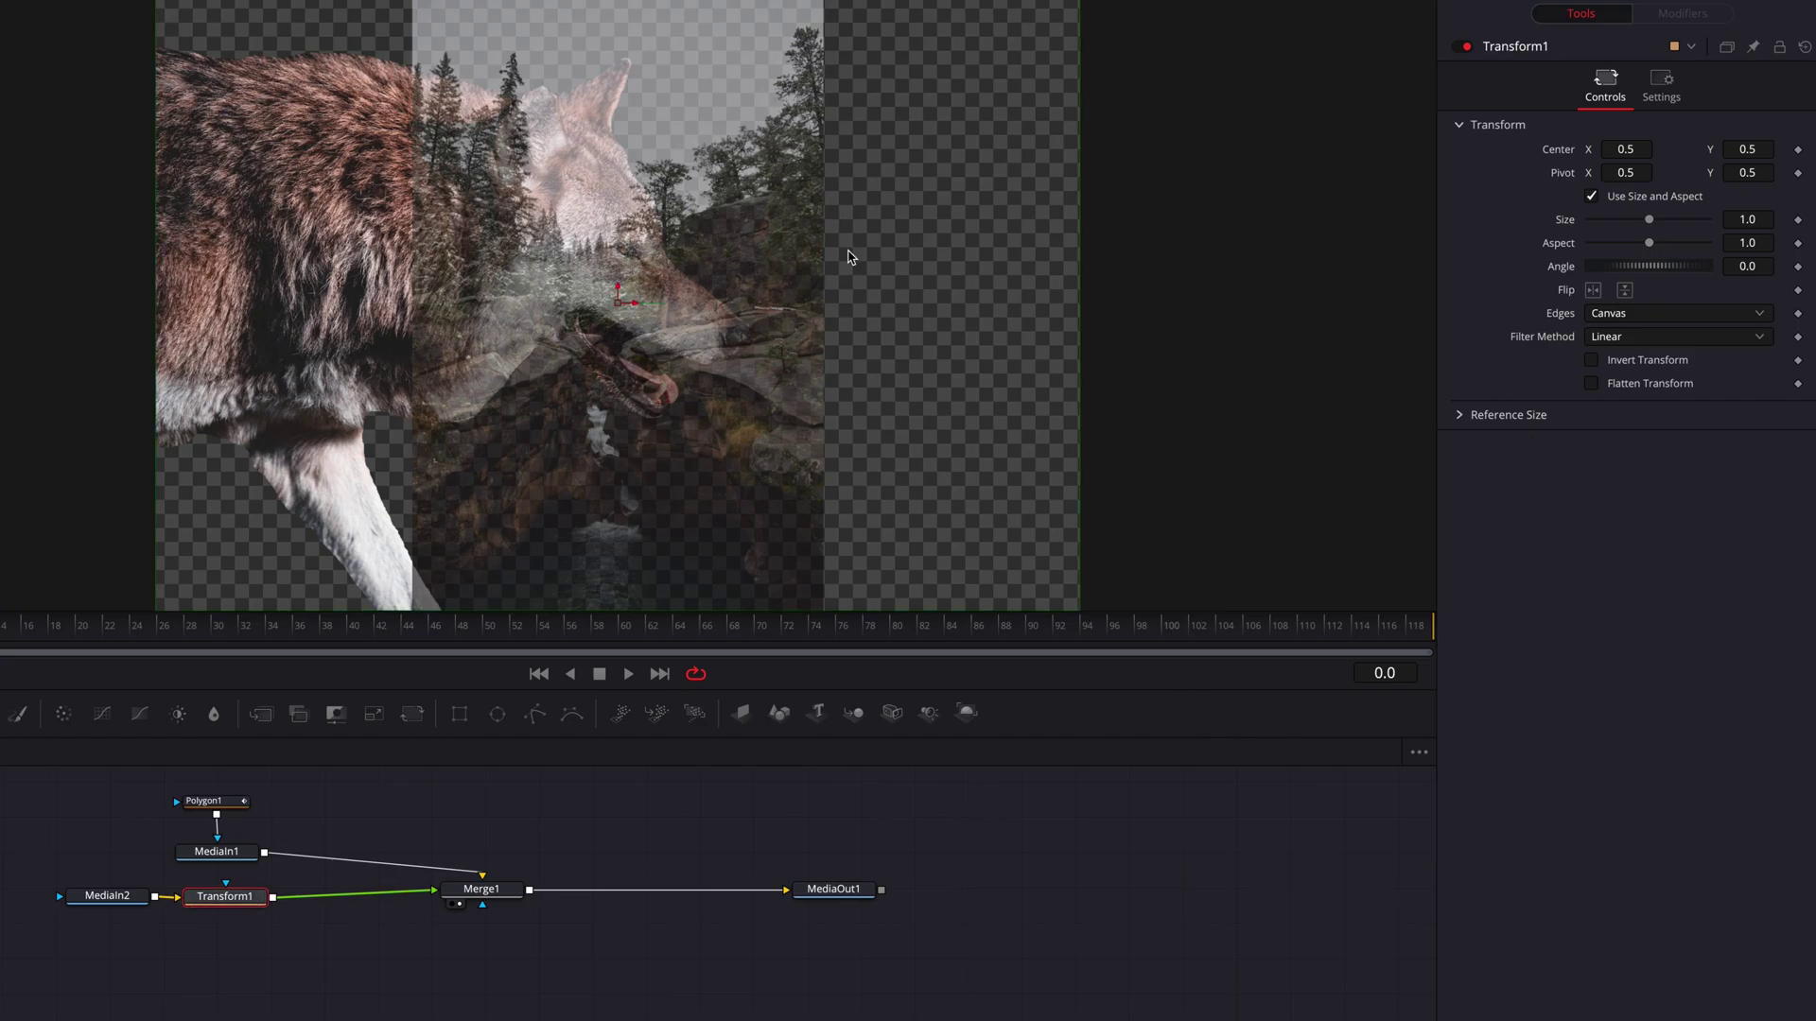
{"action": "left_click_drag", "start_coordinate": [1625, 149], "coordinate": [1383, 149]}
{"action": "left_click_drag", "start_coordinate": [1747, 219], "coordinate": [1814, 218]}
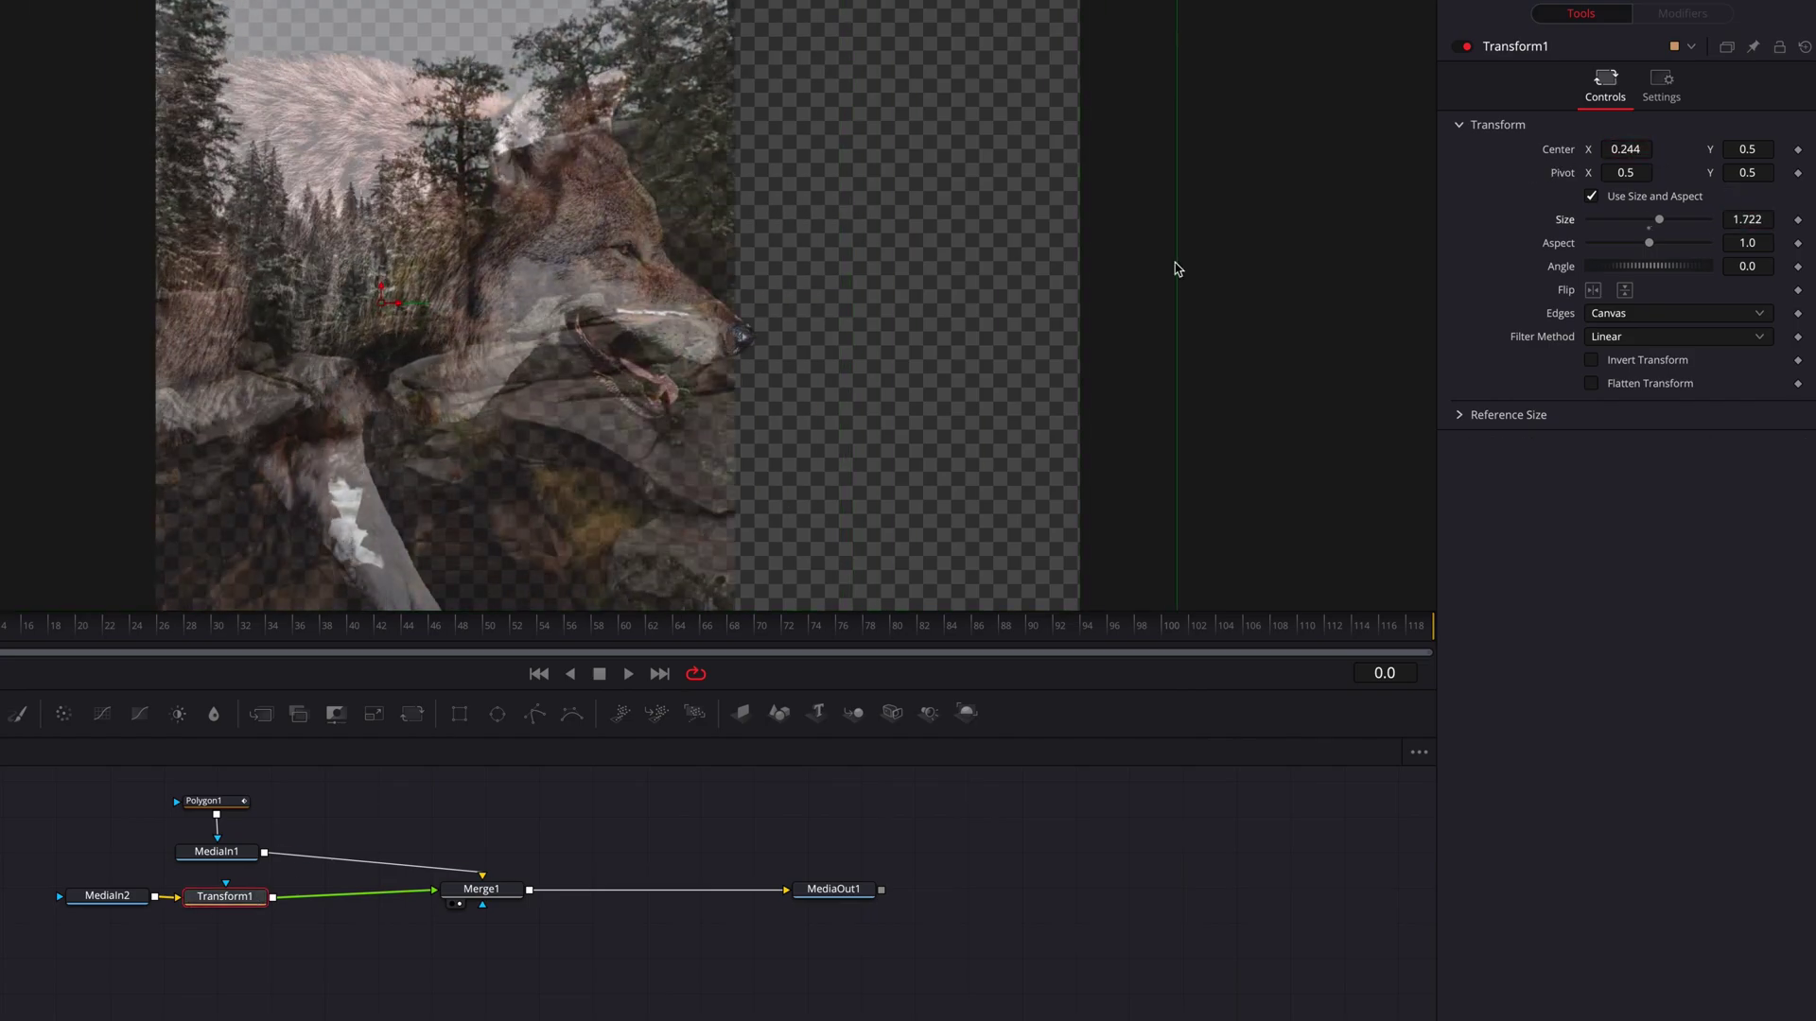
{"action": "left_click_drag", "start_coordinate": [1748, 146], "coordinate": [1806, 147]}
{"action": "left_click_drag", "start_coordinate": [1637, 148], "coordinate": [1626, 147]}
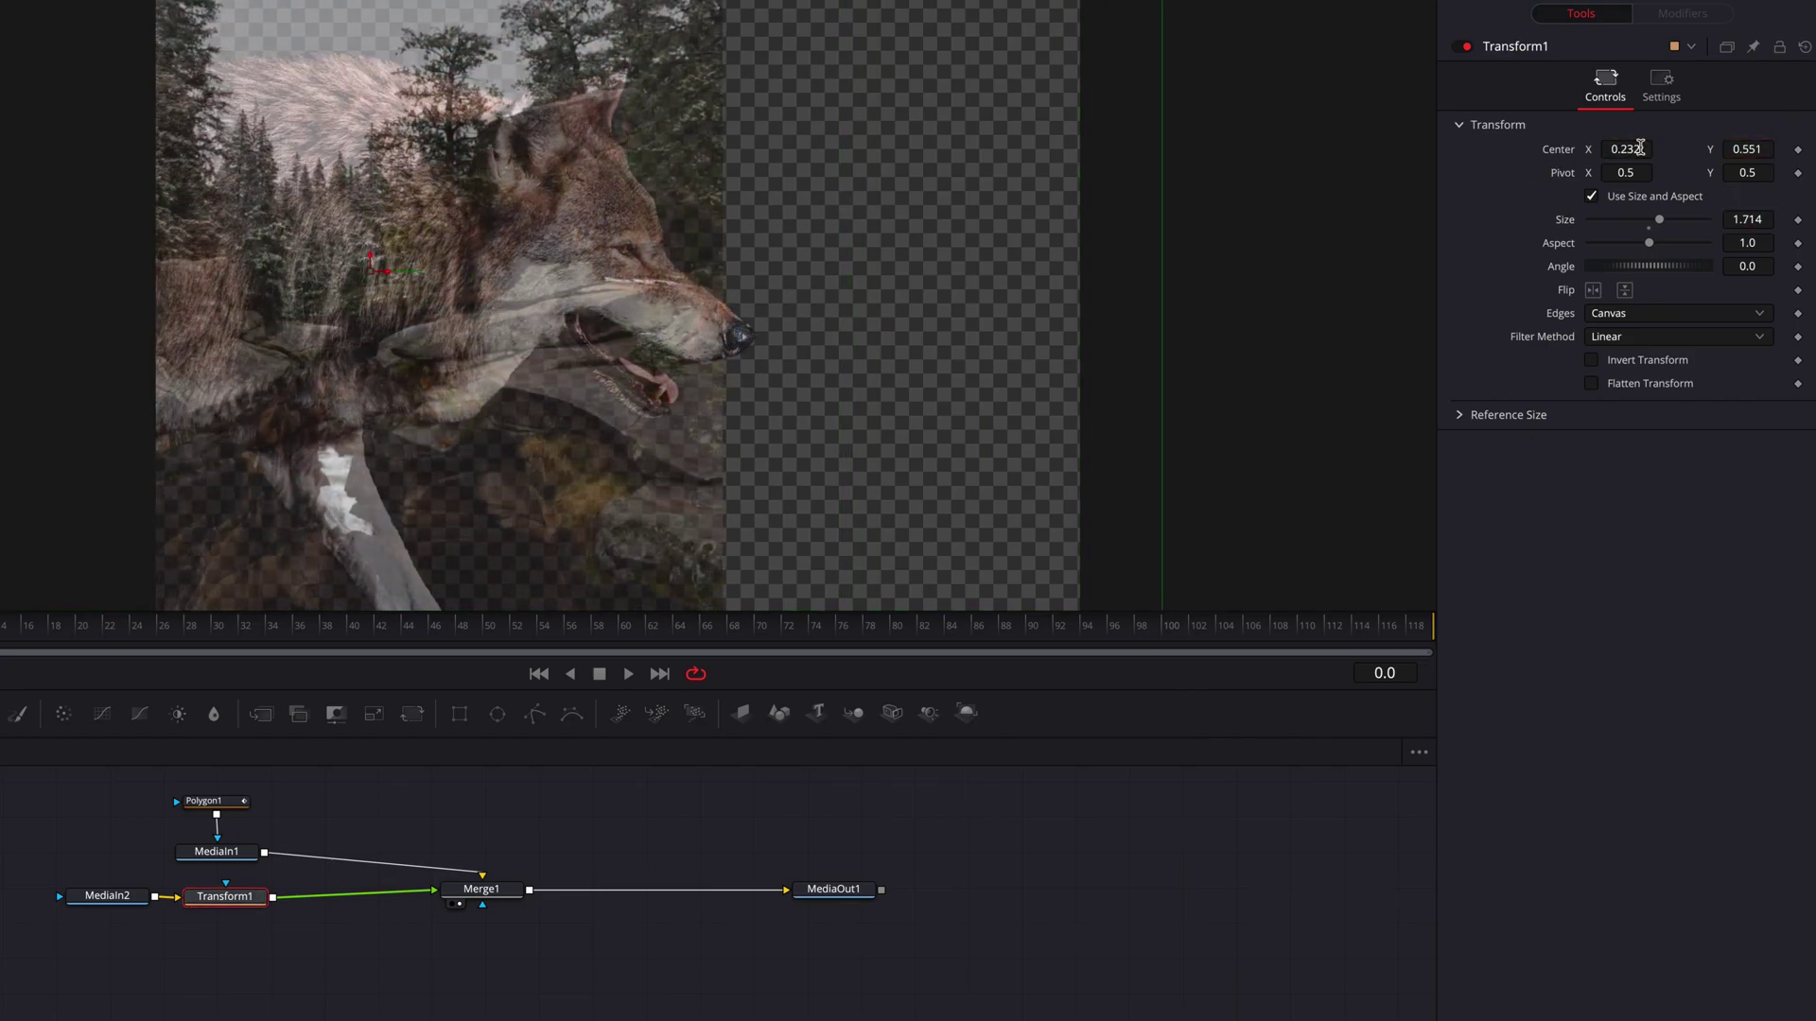
{"action": "left_click_drag", "start_coordinate": [1747, 149], "coordinate": [1762, 149]}
Inspect the forest's alignment with the wolf's head and body up close, and fine-tune Transform1's Center Y to 0.577
{"action": "scroll", "coordinate": [480, 90], "scroll_direction": "up", "scroll_amount": 1}
{"action": "scroll", "coordinate": [579, 189], "scroll_direction": "up", "scroll_amount": 1}
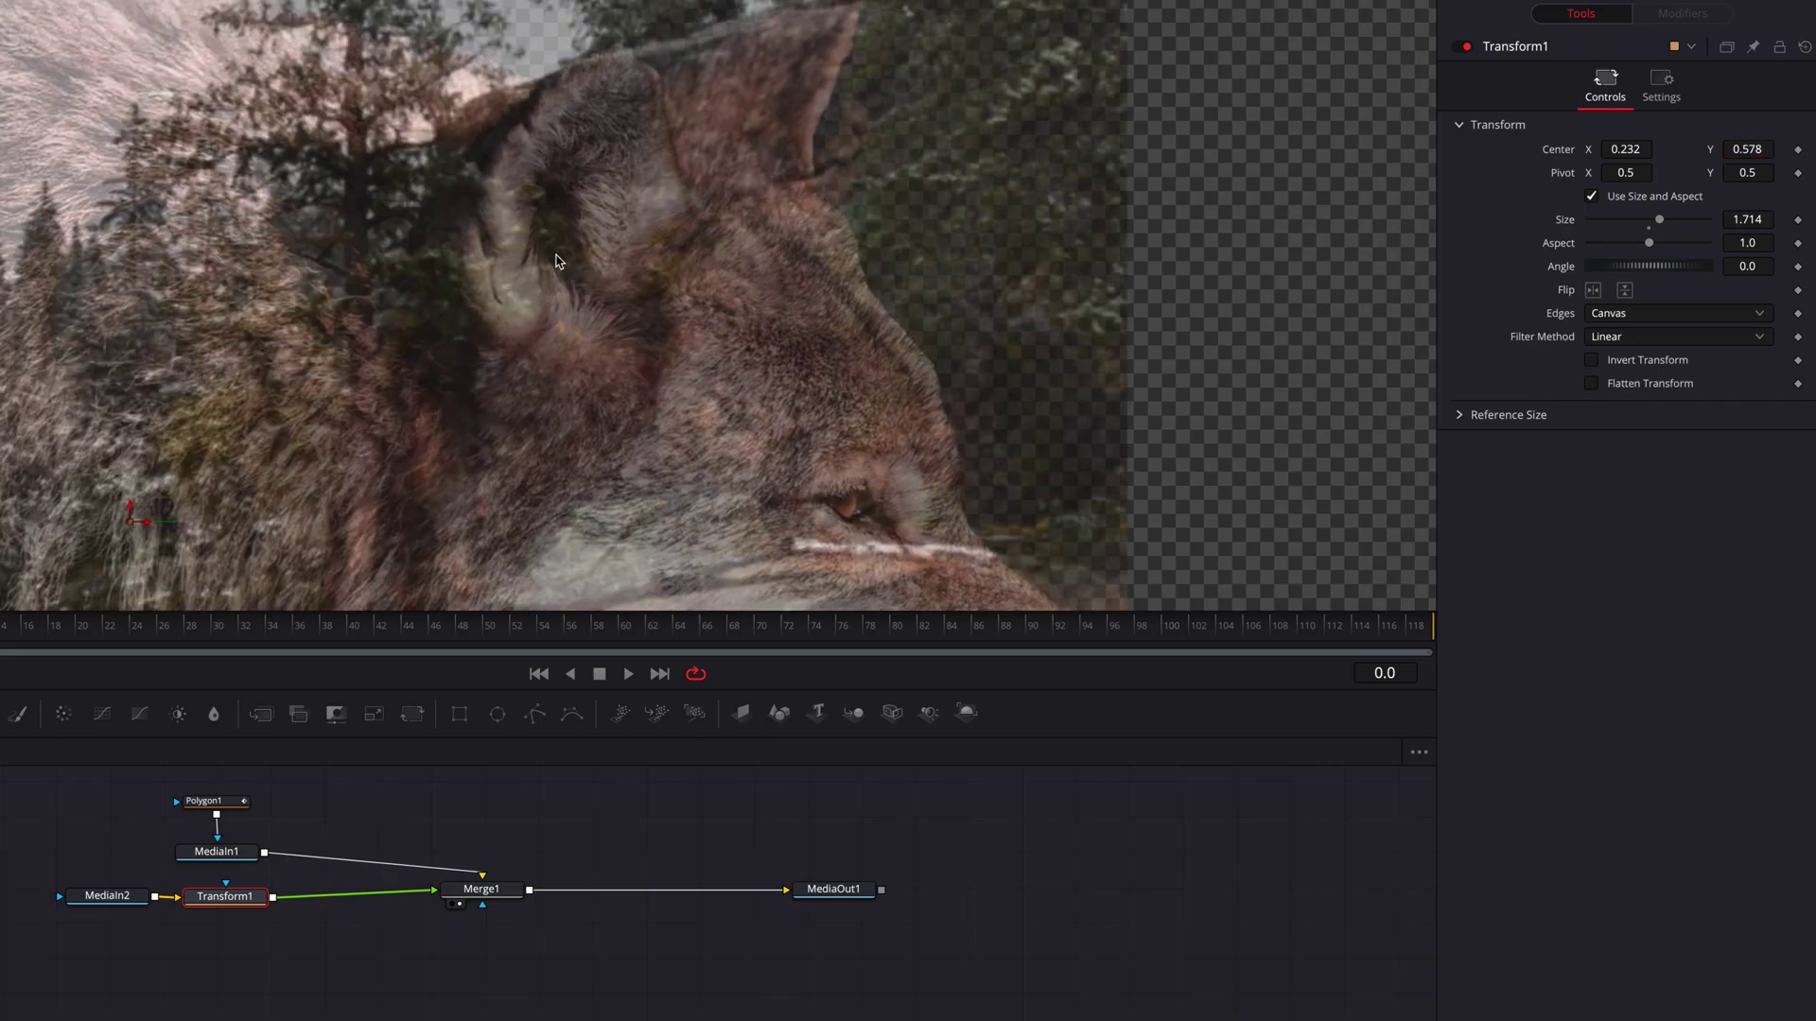
{"action": "scroll", "coordinate": [556, 257], "scroll_direction": "down", "scroll_amount": 2}
{"action": "scroll", "coordinate": [556, 257], "scroll_direction": "down", "scroll_amount": 1}
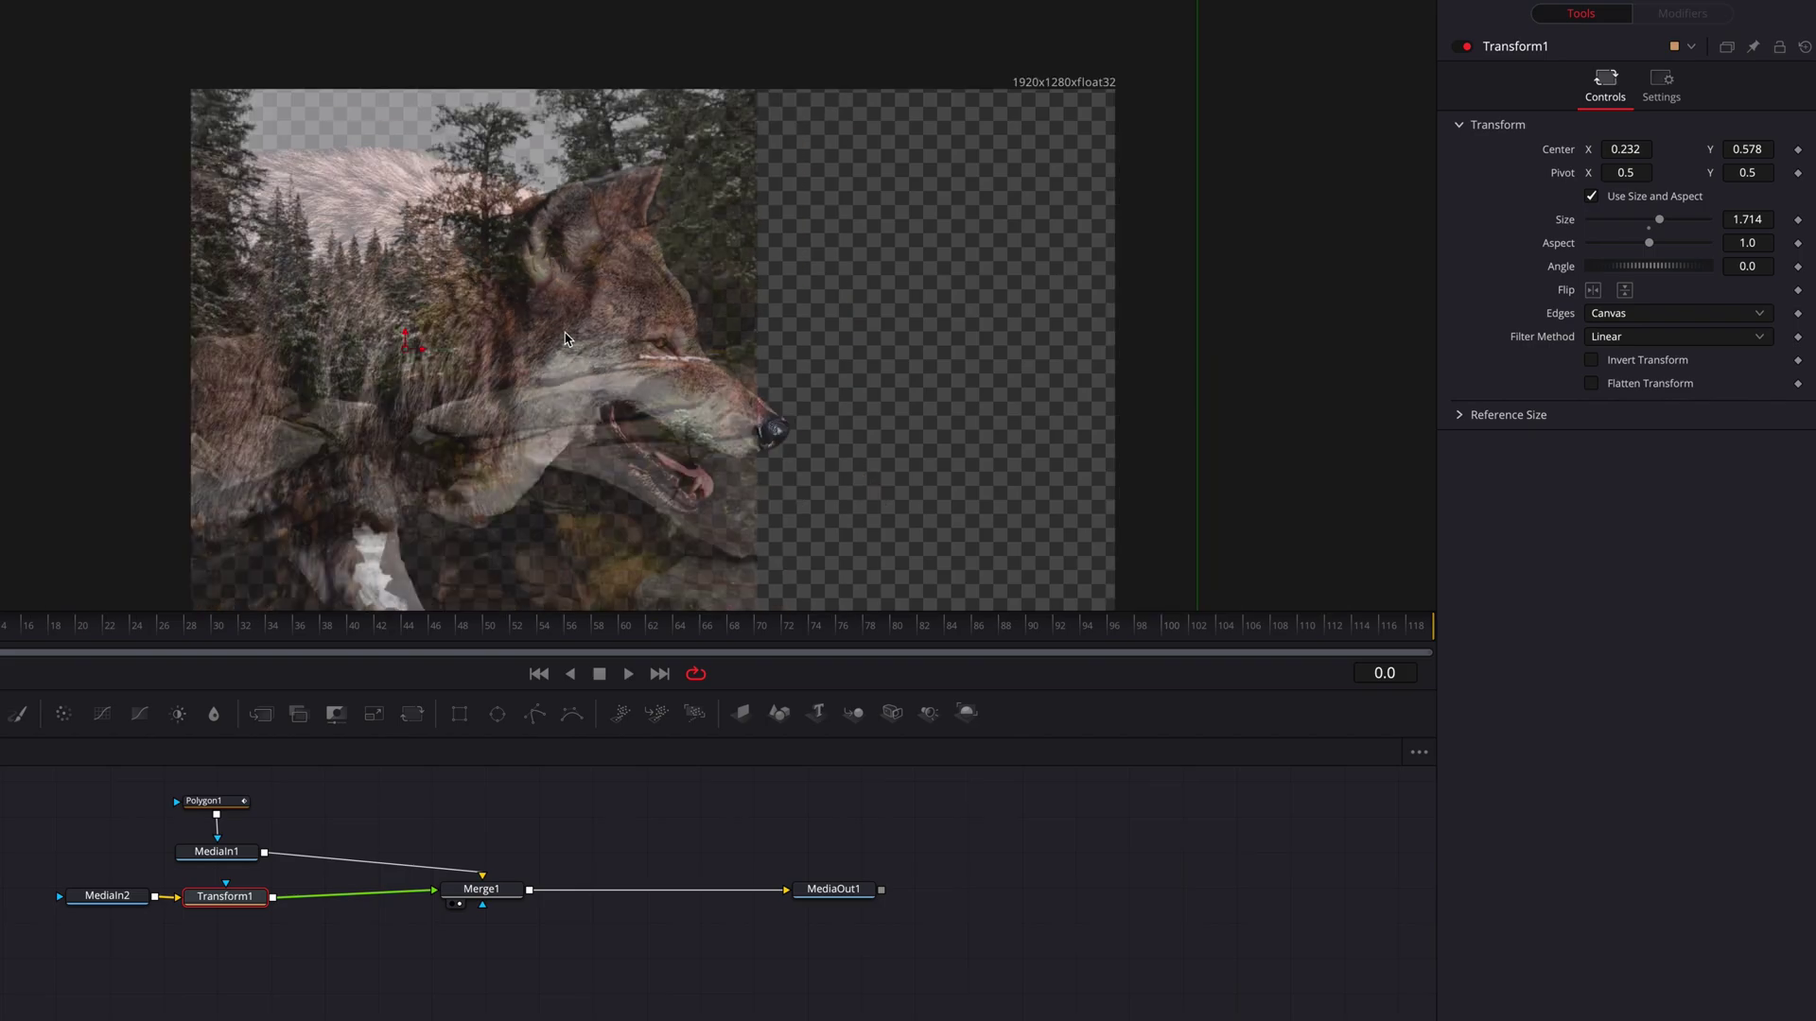
{"action": "scroll", "coordinate": [562, 331], "scroll_direction": "down", "scroll_amount": 2}
{"action": "scroll", "coordinate": [438, 414], "scroll_direction": "up", "scroll_amount": 1}
{"action": "scroll", "coordinate": [596, 362], "scroll_direction": "up", "scroll_amount": 4}
{"action": "left_click_drag", "start_coordinate": [1745, 149], "coordinate": [1729, 149]}
{"action": "scroll", "coordinate": [644, 200], "scroll_direction": "up", "scroll_amount": 2}
{"action": "scroll", "coordinate": [575, 258], "scroll_direction": "down", "scroll_amount": 1}
{"action": "scroll", "coordinate": [416, 479], "scroll_direction": "down", "scroll_amount": 4}
{"action": "scroll", "coordinate": [416, 472], "scroll_direction": "down", "scroll_amount": 2}
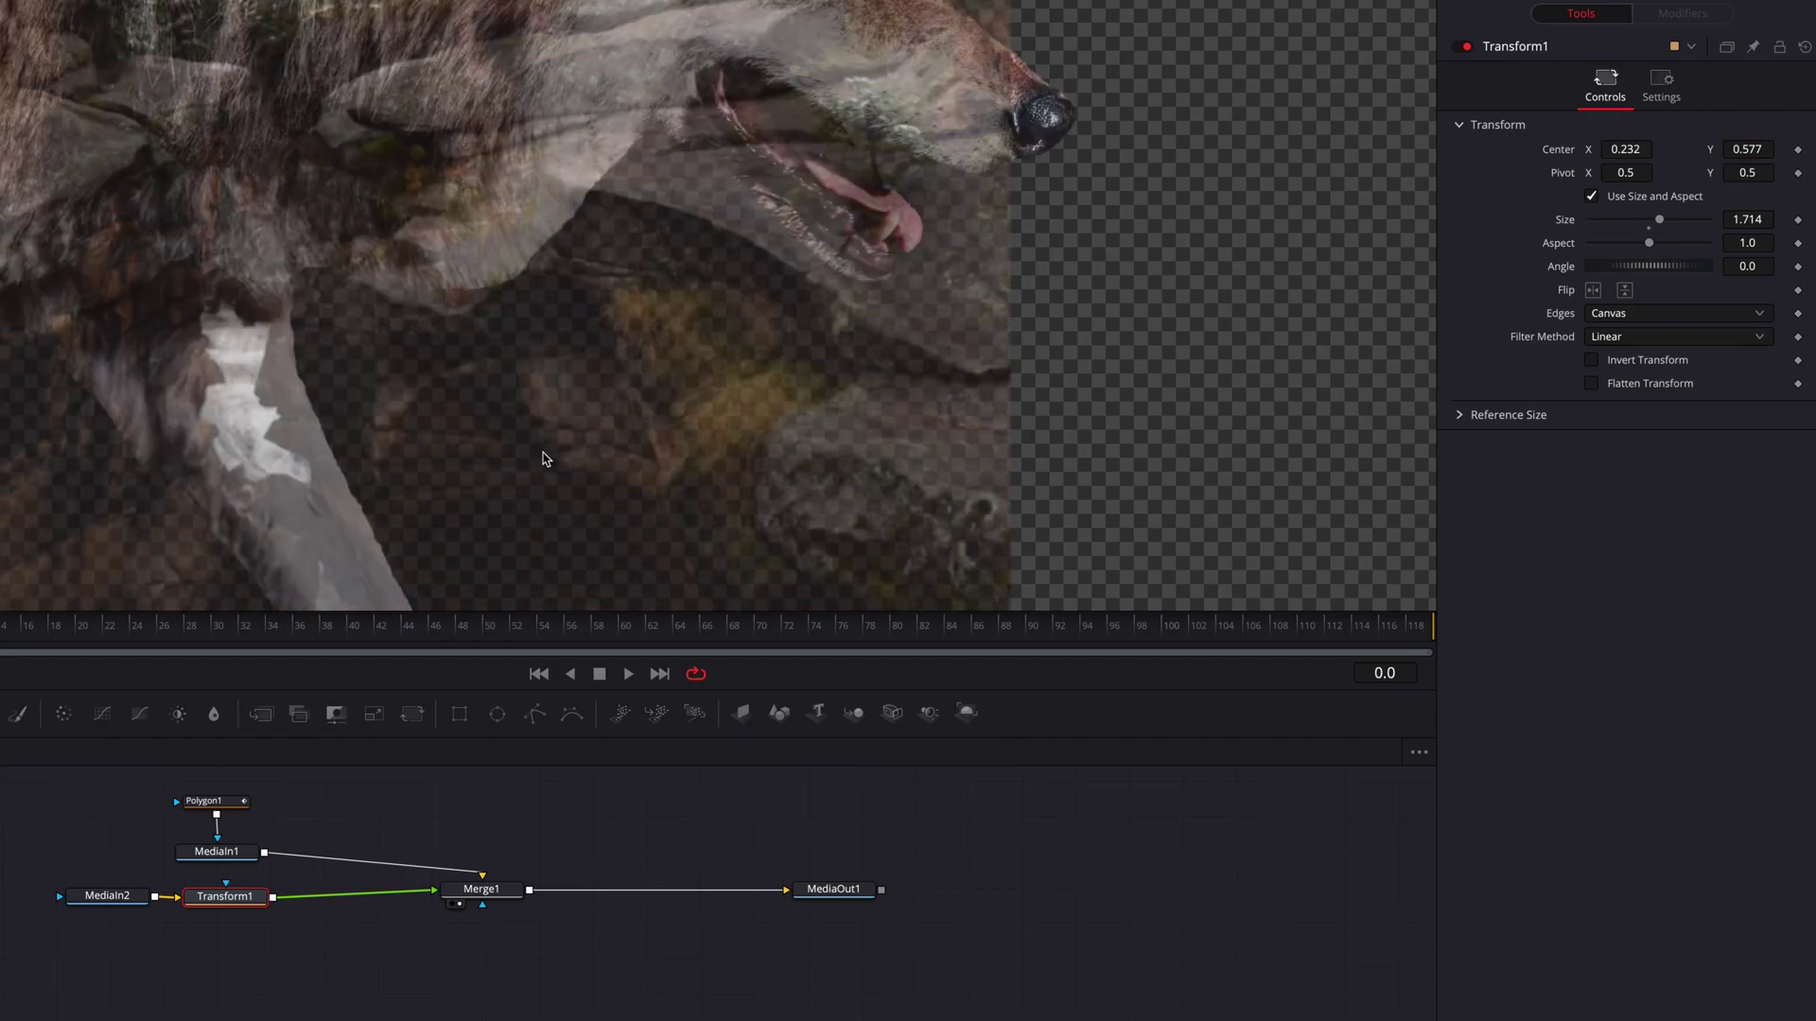
{"action": "key", "text": "ctrl+f"}
Raise Merge1's Blend back to 1.0 so the forest image is fully opaque
{"action": "left_click_drag", "start_coordinate": [499, 896], "coordinate": [501, 899]}
{"action": "left_click", "coordinate": [502, 905]}
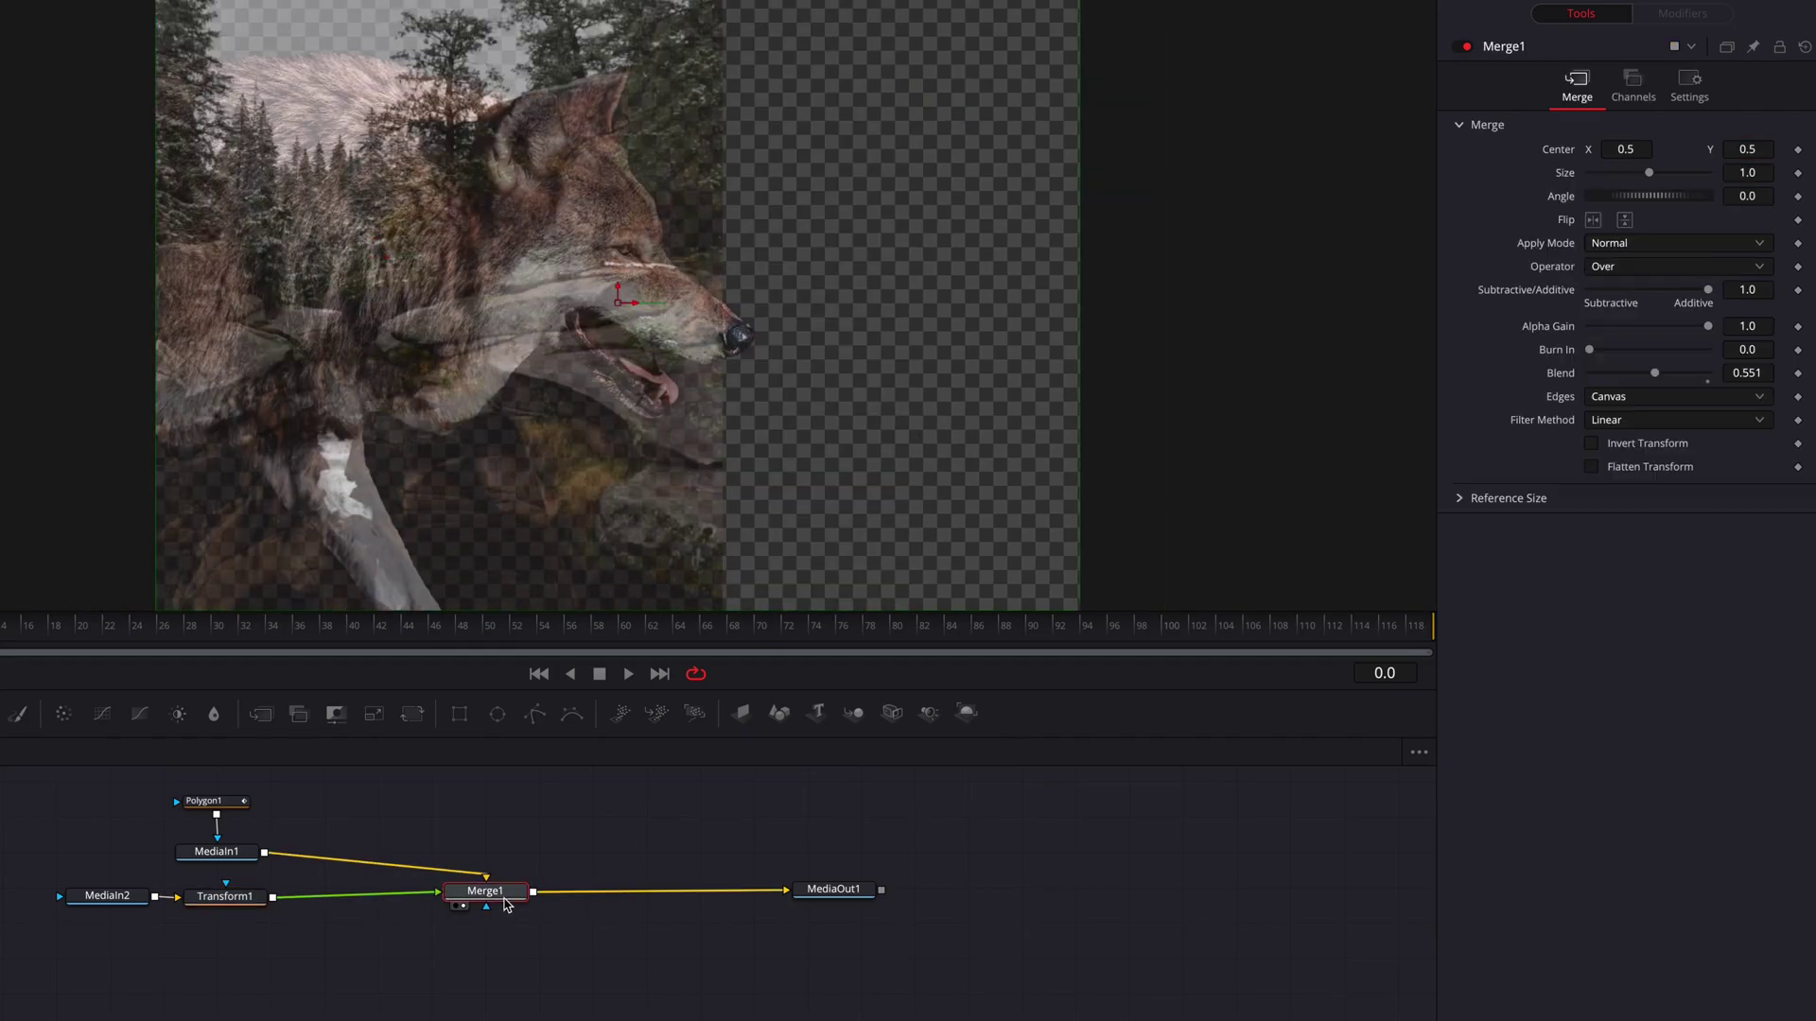
{"action": "left_click_drag", "start_coordinate": [1656, 376], "coordinate": [1795, 377]}
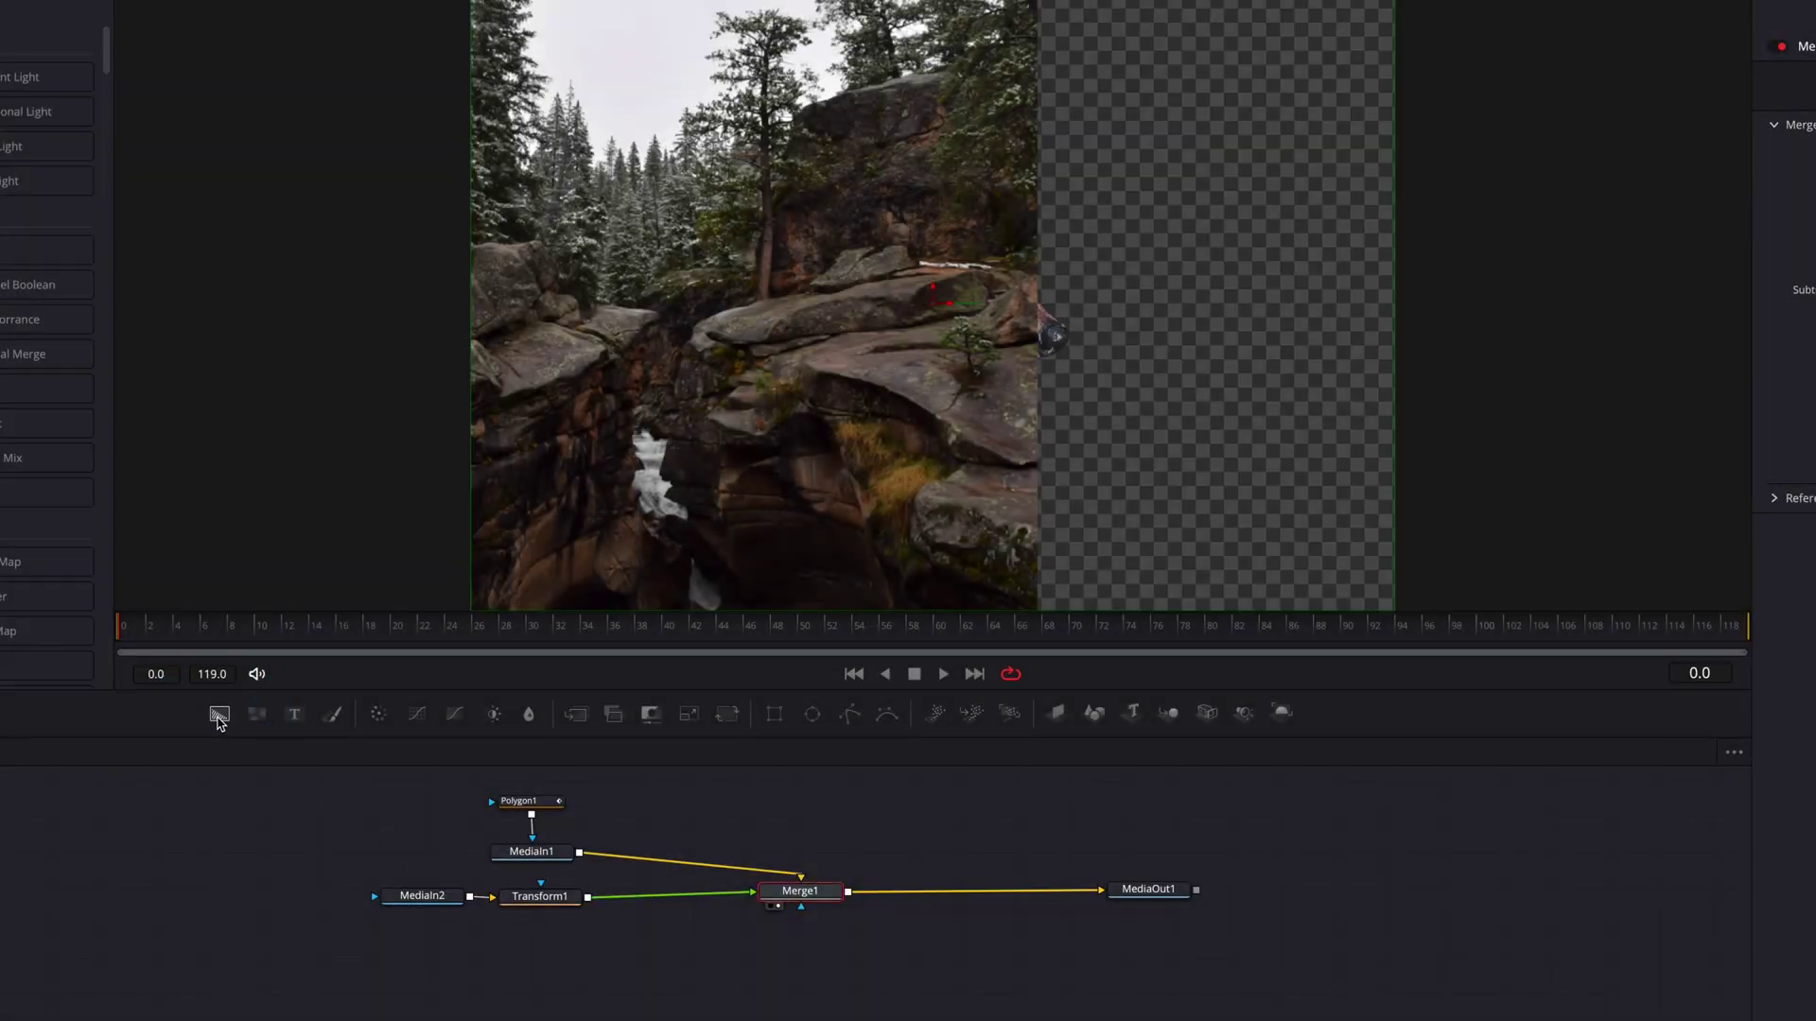
Merge Transform1's output over a new Background node feeding Merge1, and make the background fully transparent
{"action": "left_click_drag", "start_coordinate": [219, 719], "coordinate": [541, 960]}
{"action": "left_click_drag", "start_coordinate": [587, 897], "coordinate": [839, 958]}
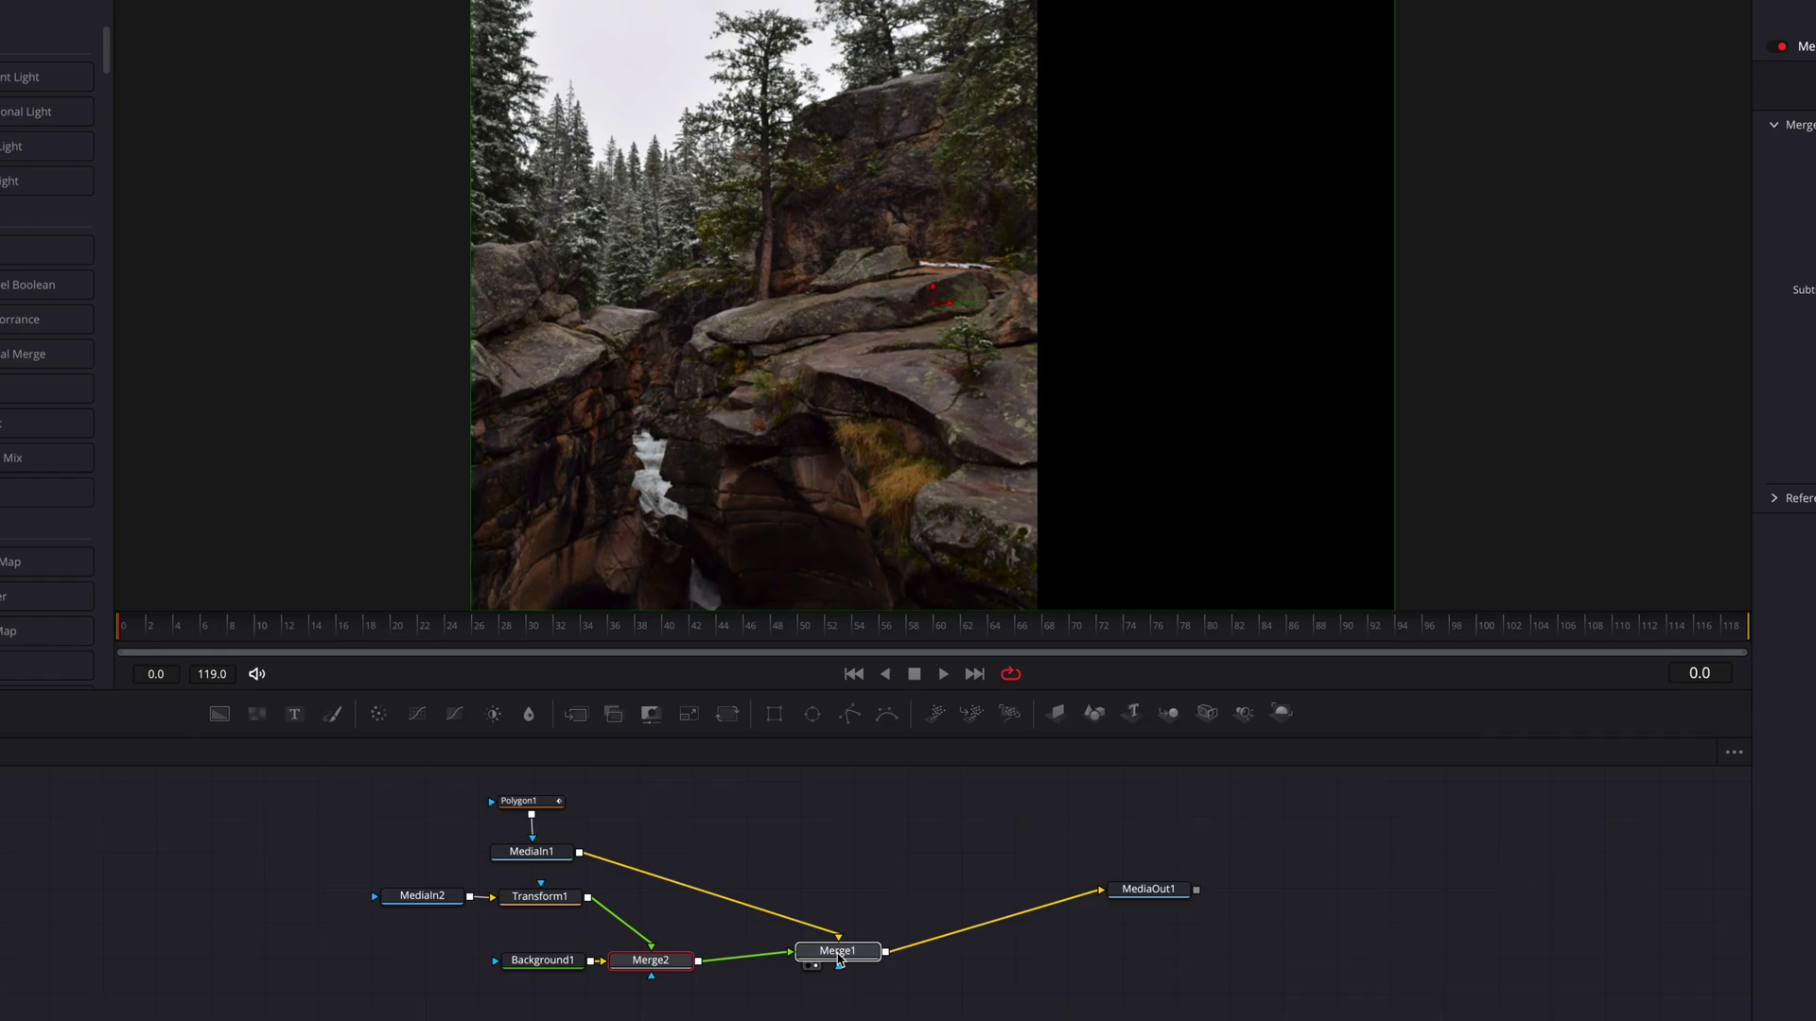
{"action": "left_click", "coordinate": [542, 960]}
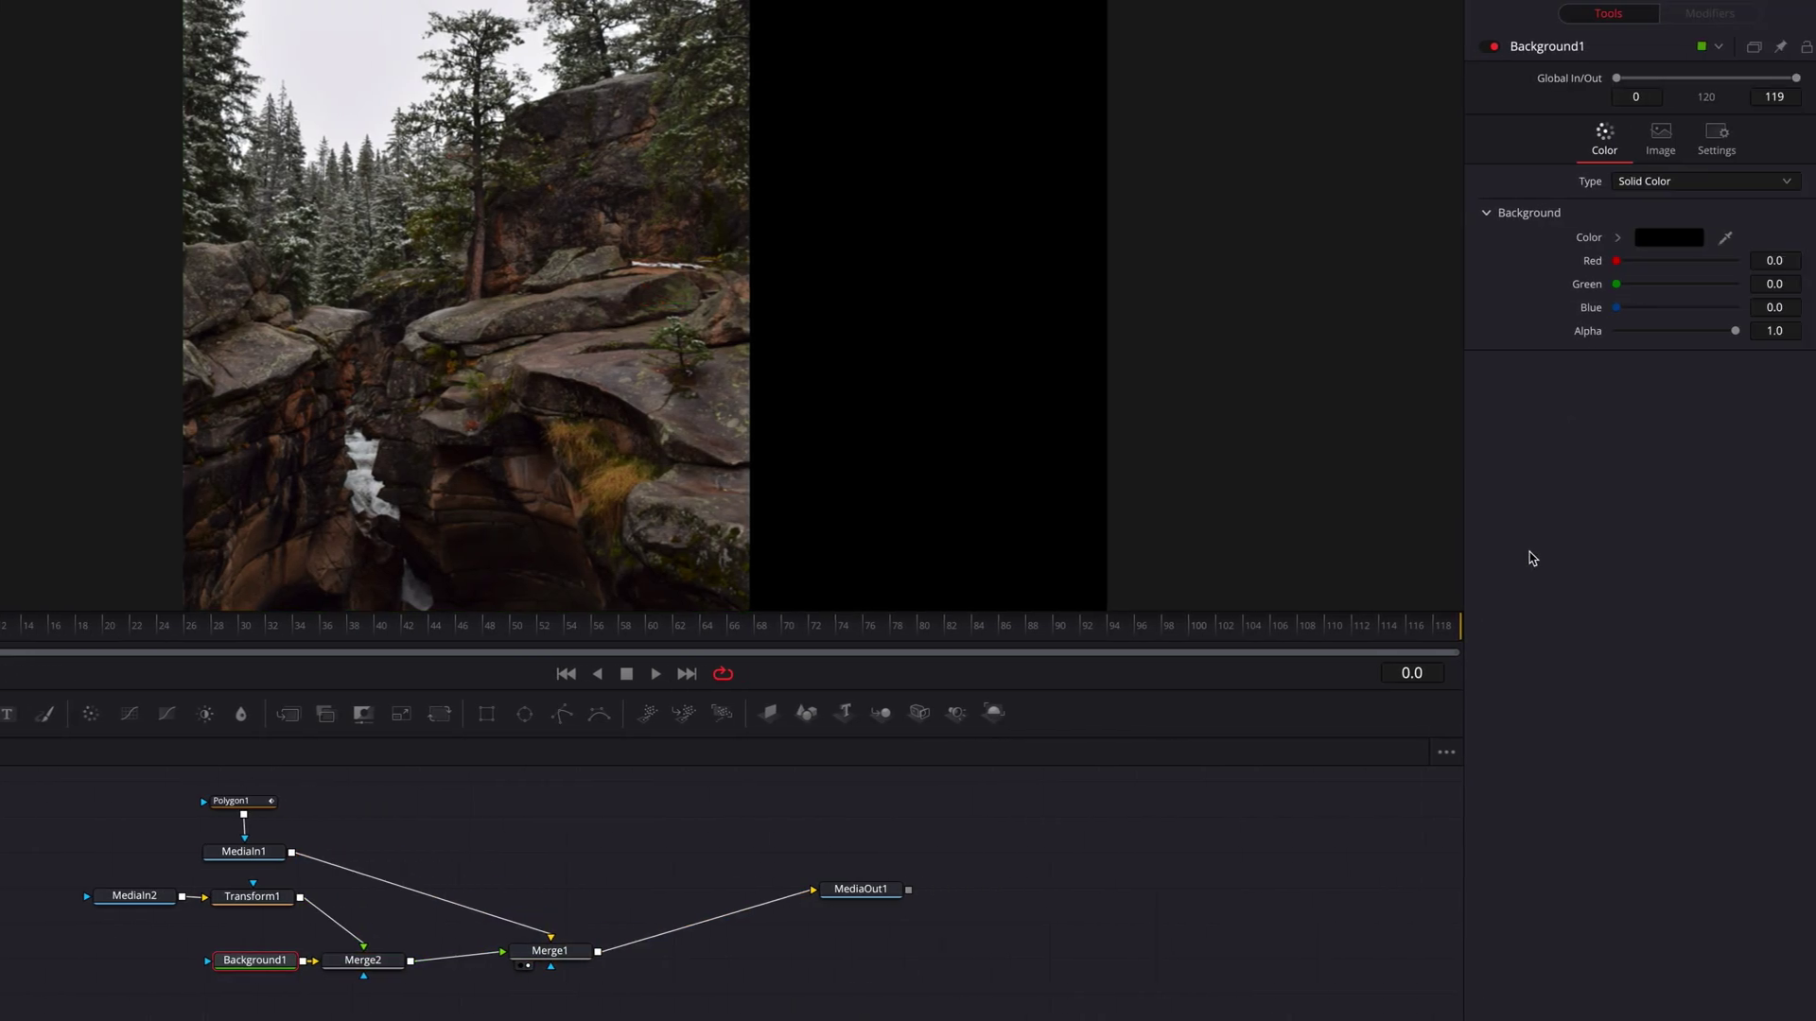
{"action": "left_click_drag", "start_coordinate": [1701, 332], "coordinate": [1479, 336]}
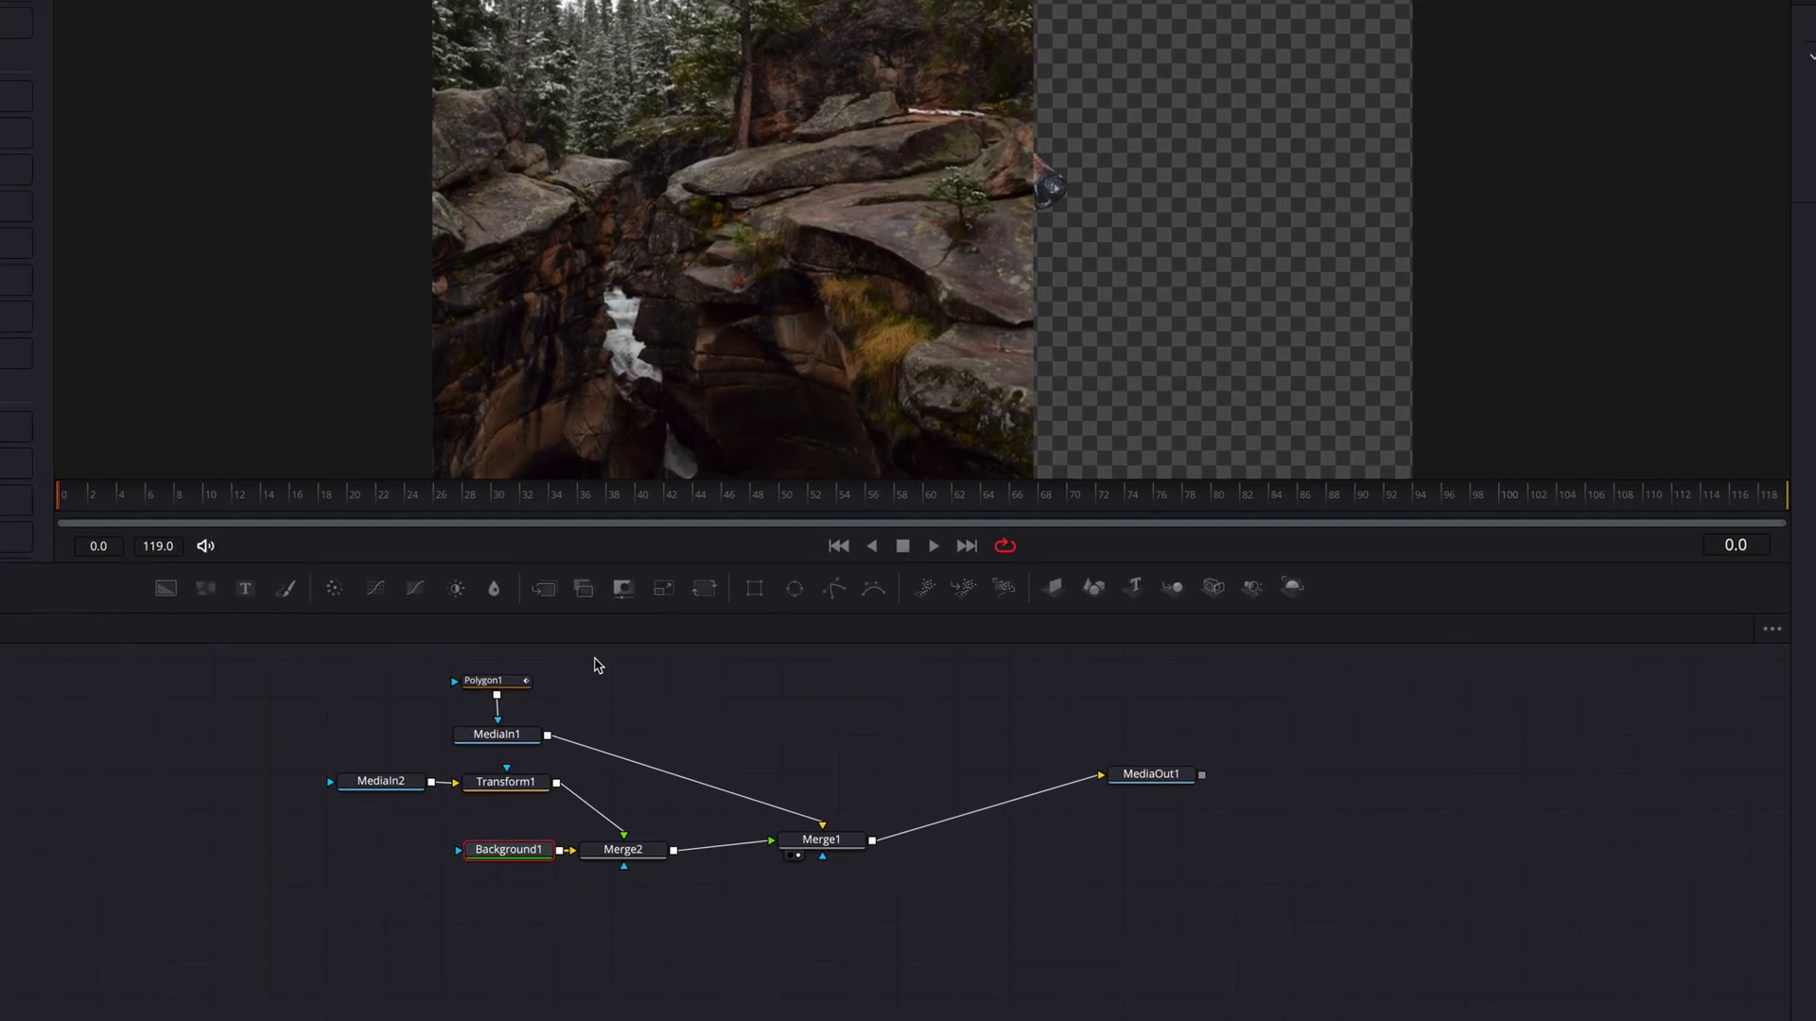
Duplicate the Polygon1 mask and attach the copy to Merge2 so the forest is cut to the wolf's outline
{"action": "left_click", "coordinate": [521, 685]}
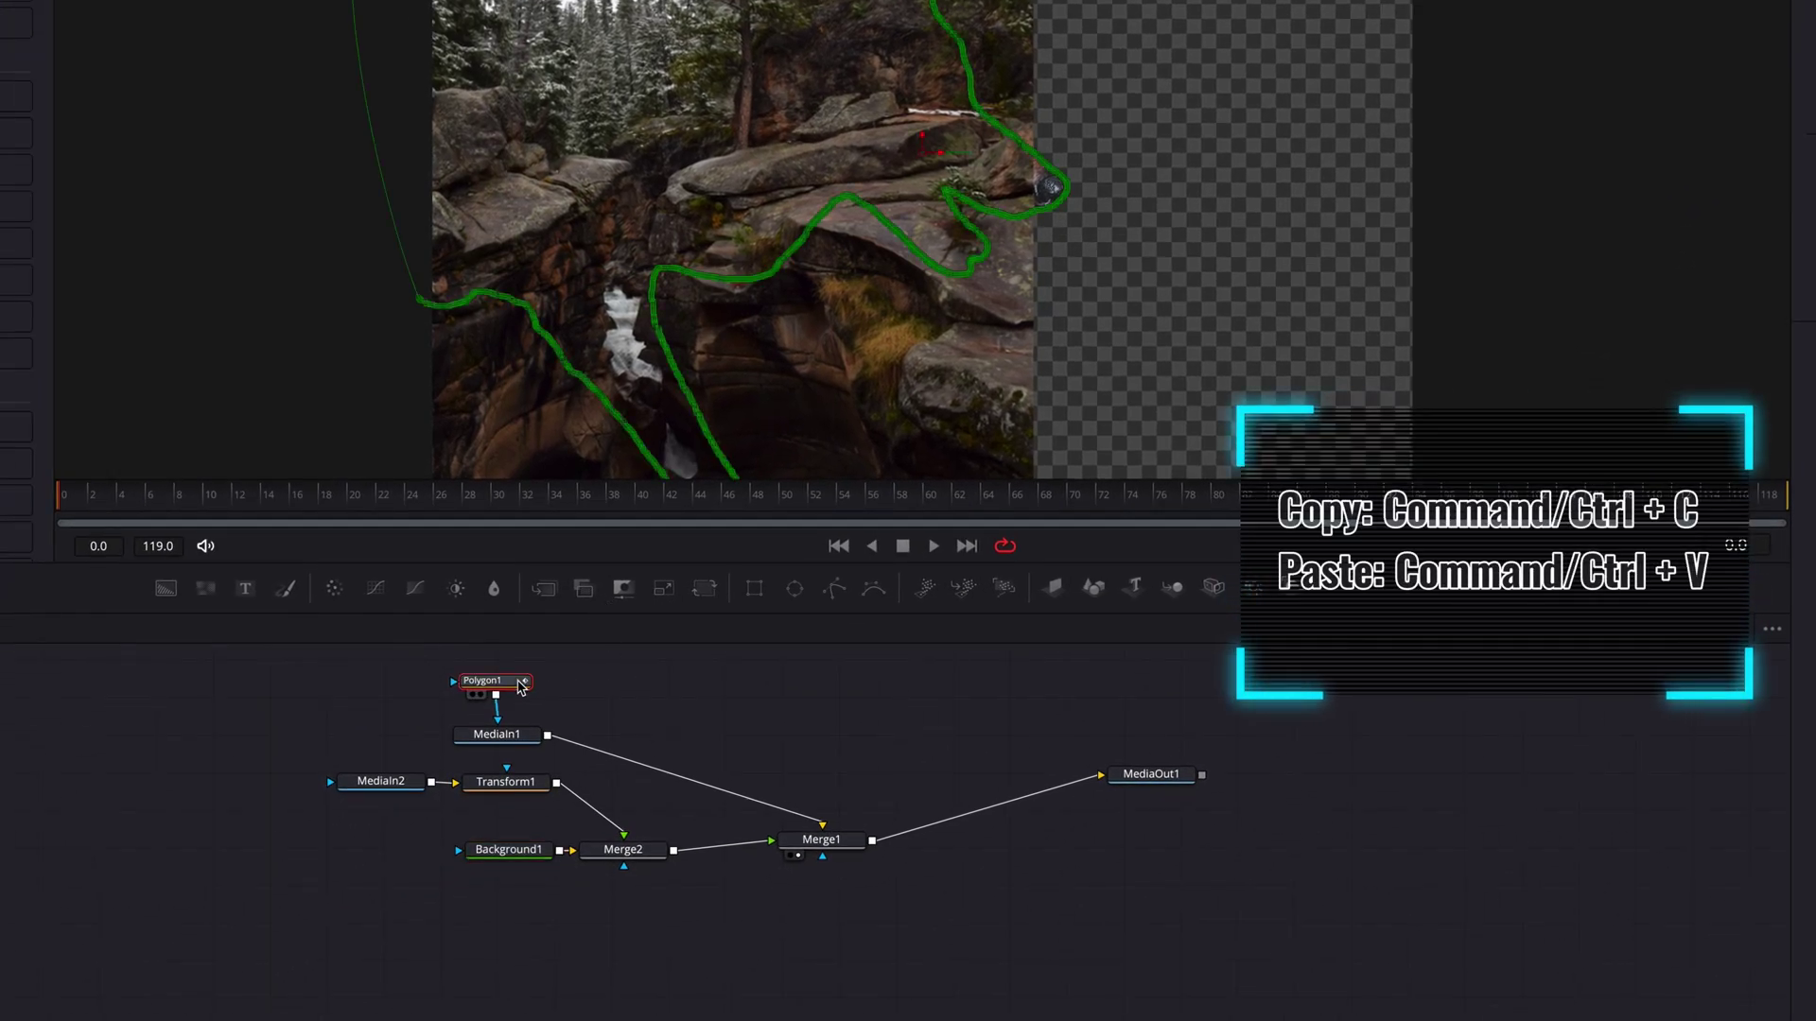
{"action": "key", "text": "ctrl+c"}
{"action": "key", "text": "ctrl+v"}
{"action": "mouse_move", "coordinate": [631, 910]}
{"action": "left_mouse_down"}
{"action": "mouse_move", "coordinate": [623, 866]}
{"action": "mouse_move", "coordinate": [646, 907]}
{"action": "left_mouse_up"}
{"action": "left_click", "coordinate": [737, 907]}
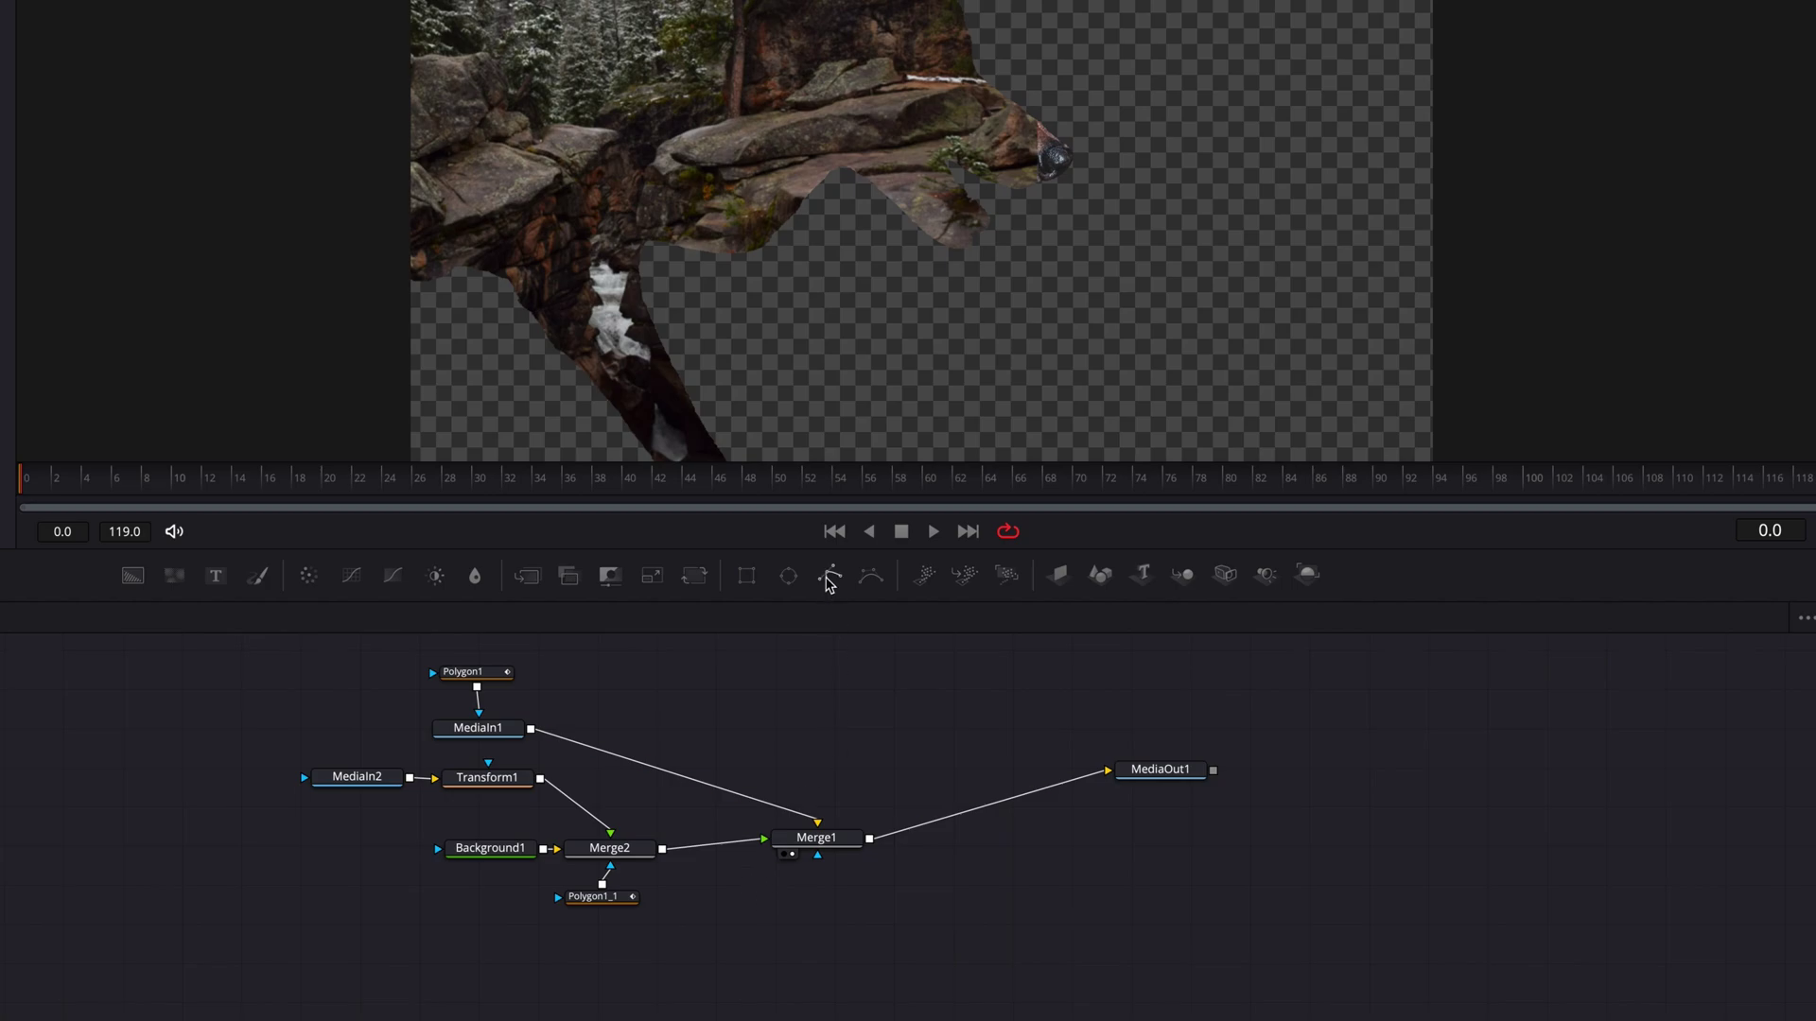
Attach a new polygon mask to Polygon1_1 and draw a closed shape above the wolf's back, from its ear to its rear
{"action": "left_click_drag", "start_coordinate": [828, 579], "coordinate": [615, 900]}
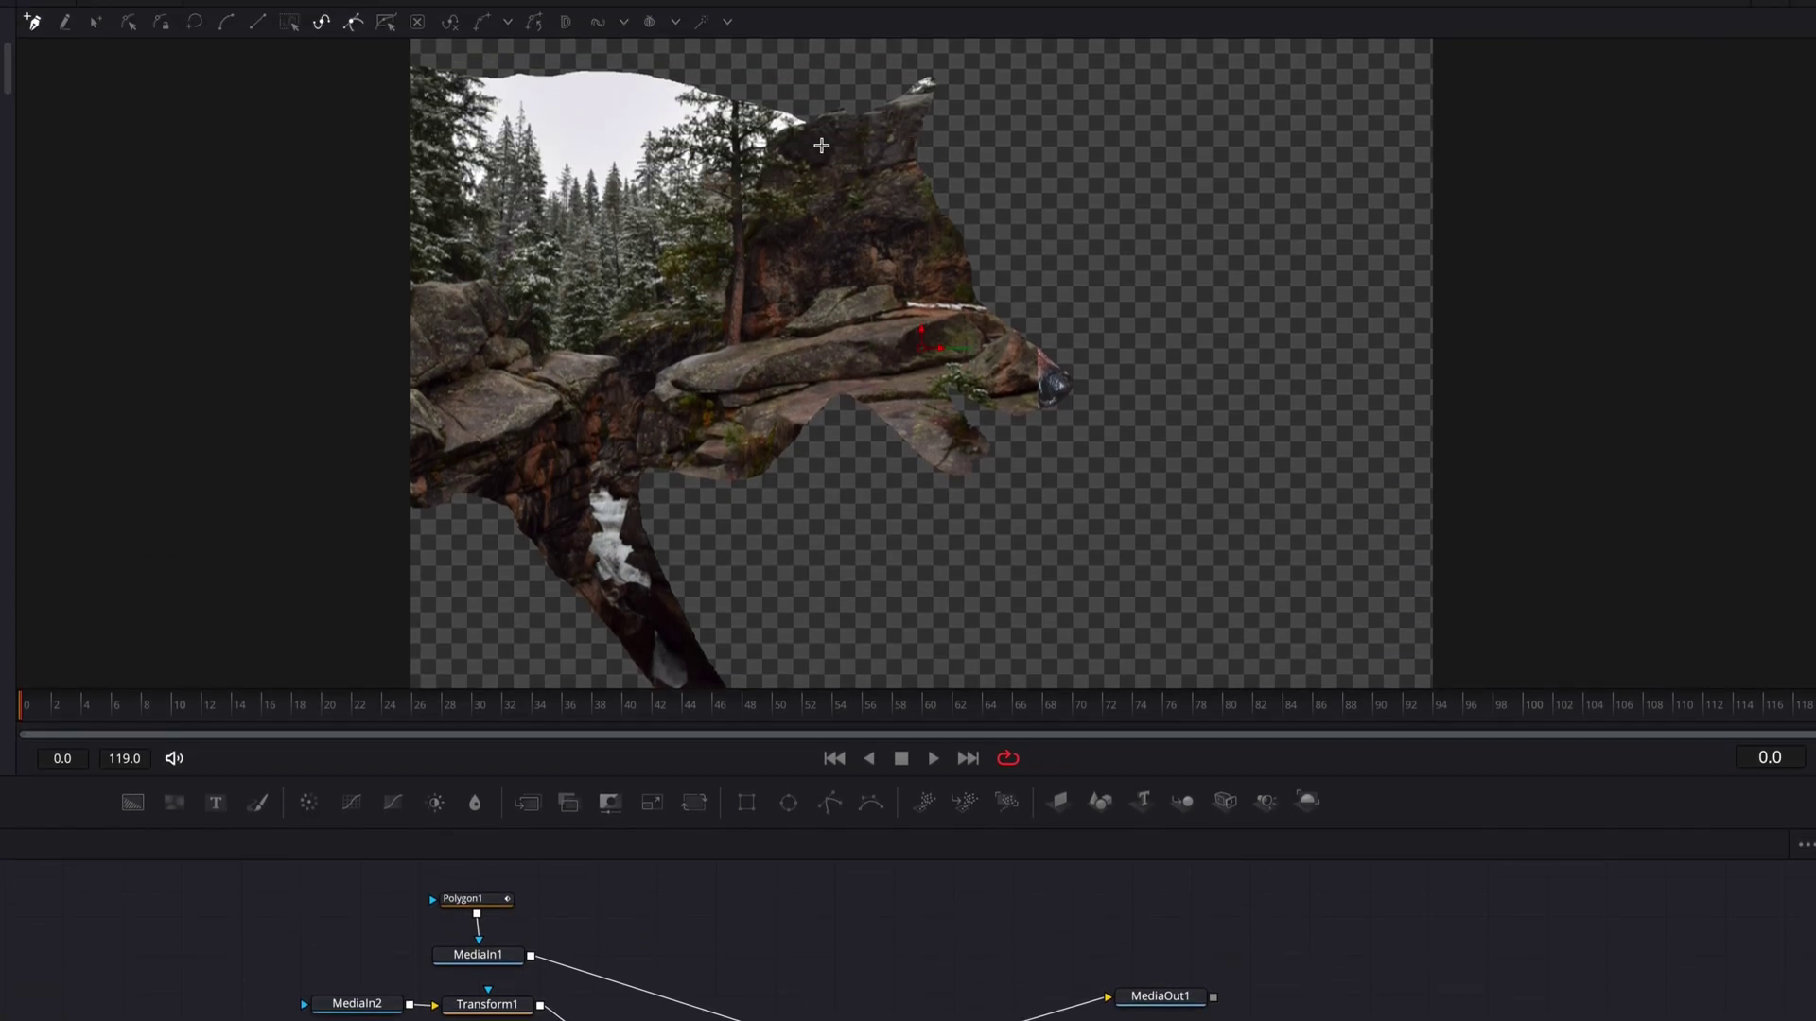
{"action": "scroll", "coordinate": [811, 145], "scroll_direction": "up", "scroll_amount": 3}
{"action": "left_click", "coordinate": [415, 199]}
{"action": "left_click", "coordinate": [363, 152]}
{"action": "left_click", "coordinate": [360, 106]}
{"action": "left_click", "coordinate": [387, 84]}
{"action": "left_click", "coordinate": [491, 73]}
{"action": "left_click", "coordinate": [693, 72]}
{"action": "left_click", "coordinate": [848, 70]}
{"action": "left_click", "coordinate": [882, 149]}
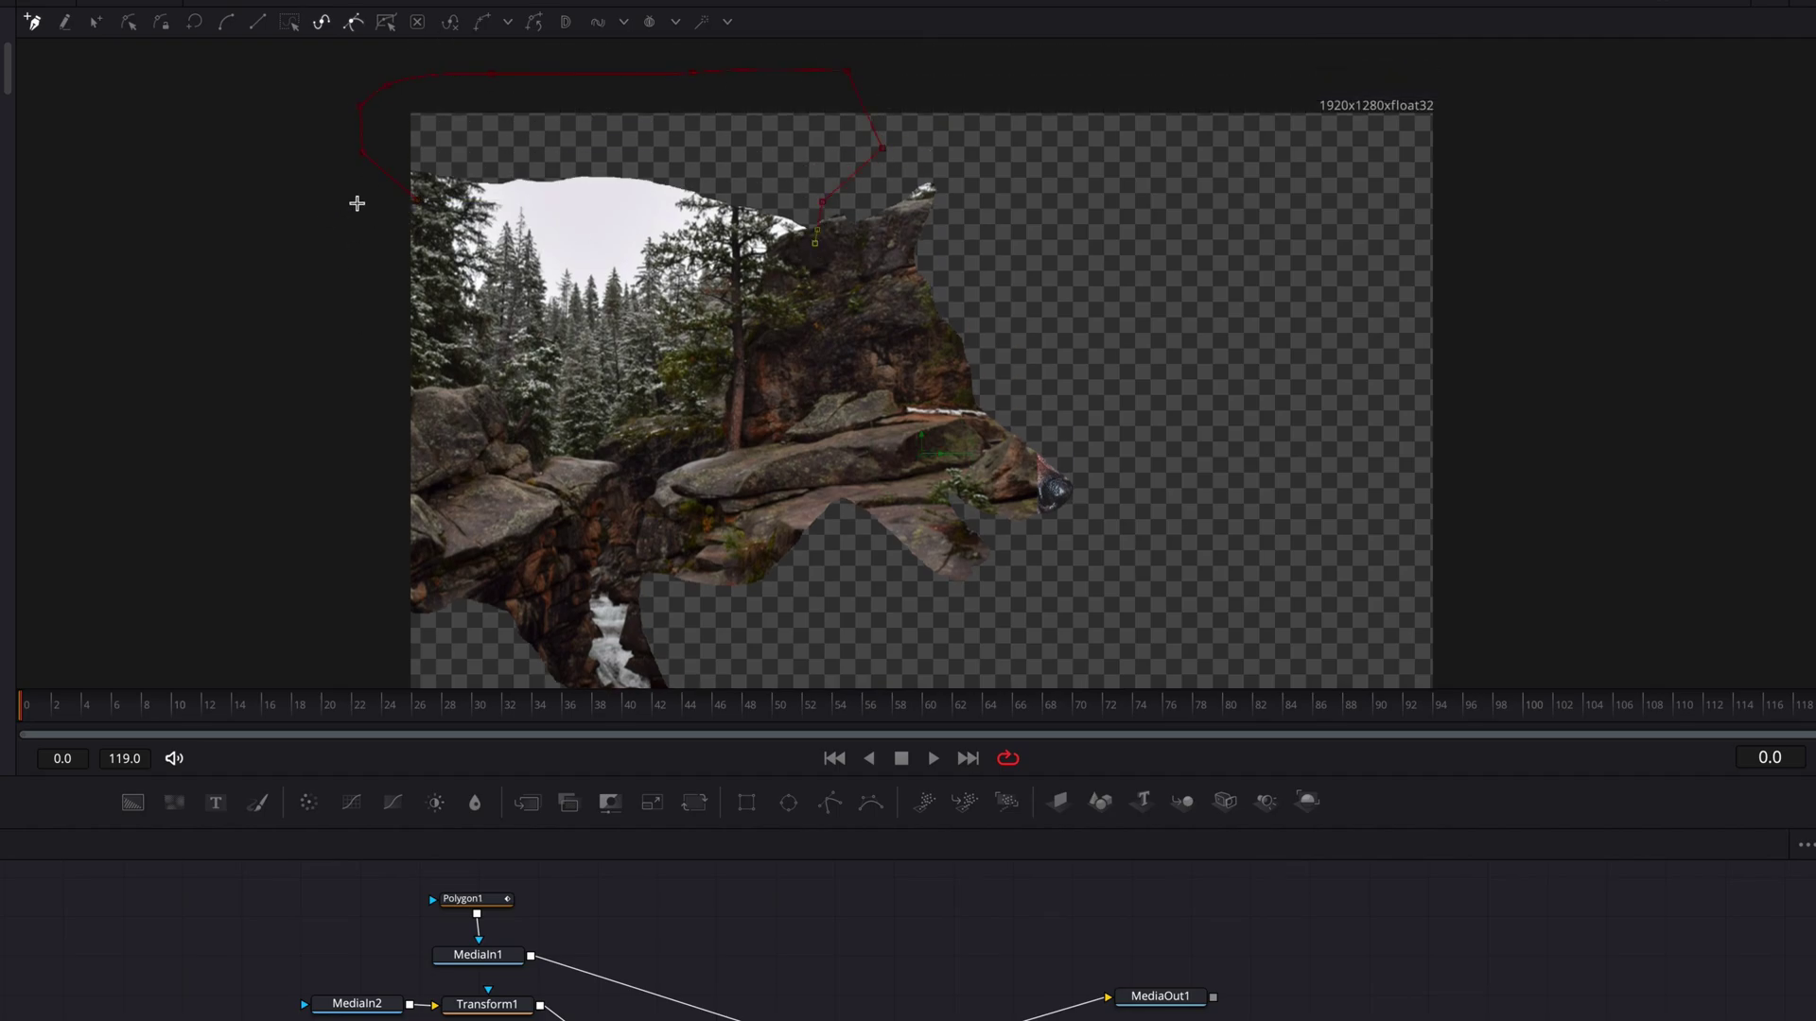
{"action": "left_click", "coordinate": [416, 200]}
Reshape Polygon2's points near the wolf's ear so the added forest area ends just beside the large tree
{"action": "scroll", "coordinate": [856, 219], "scroll_direction": "up", "scroll_amount": 2}
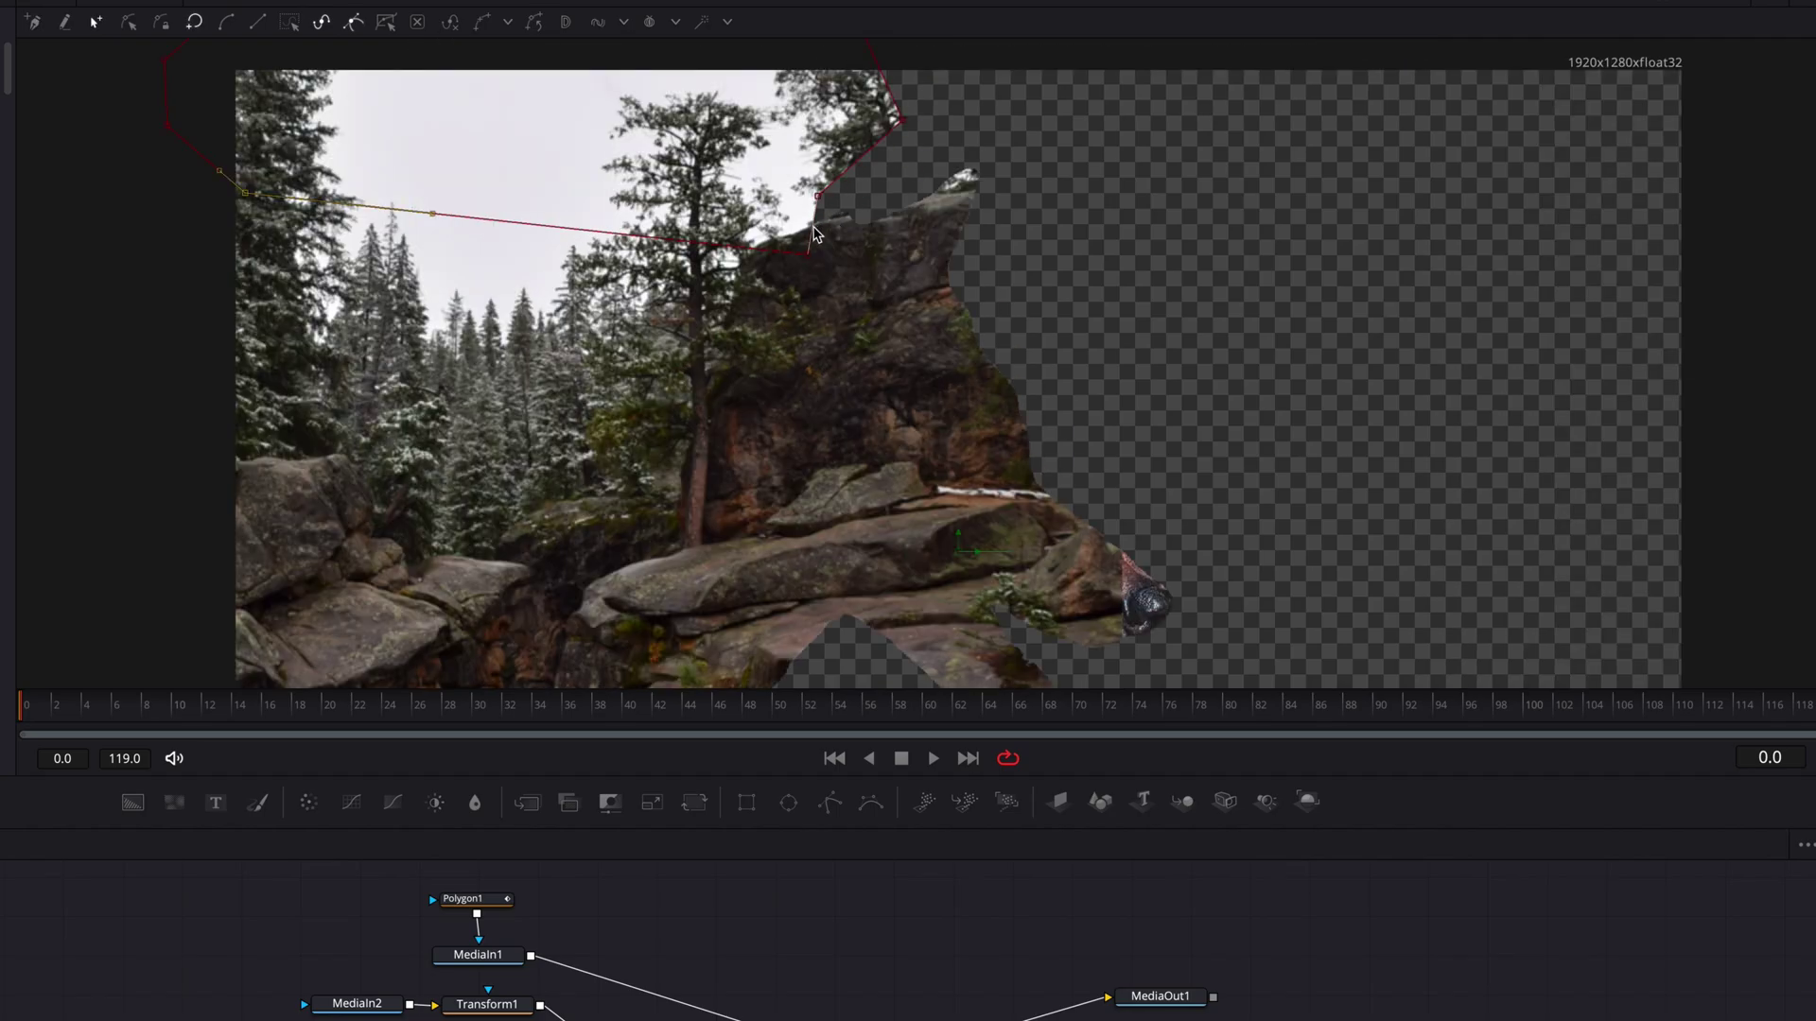
{"action": "left_click_drag", "start_coordinate": [815, 196], "coordinate": [804, 247]}
{"action": "left_click_drag", "start_coordinate": [815, 201], "coordinate": [788, 175]}
{"action": "mouse_move", "coordinate": [812, 164]}
{"action": "left_mouse_down"}
{"action": "mouse_move", "coordinate": [784, 160]}
{"action": "mouse_move", "coordinate": [788, 135]}
{"action": "left_mouse_up"}
{"action": "left_click_drag", "start_coordinate": [901, 120], "coordinate": [757, 93]}
{"action": "scroll", "coordinate": [775, 110], "scroll_direction": "up", "scroll_amount": 3}
{"action": "left_click_drag", "start_coordinate": [800, 158], "coordinate": [741, 108]}
{"action": "scroll", "coordinate": [757, 119], "scroll_direction": "up", "scroll_amount": 2}
{"action": "scroll", "coordinate": [757, 120], "scroll_direction": "up", "scroll_amount": 2}
{"action": "key", "text": "ctrl+f"}
{"action": "key", "text": "ctrl+k"}
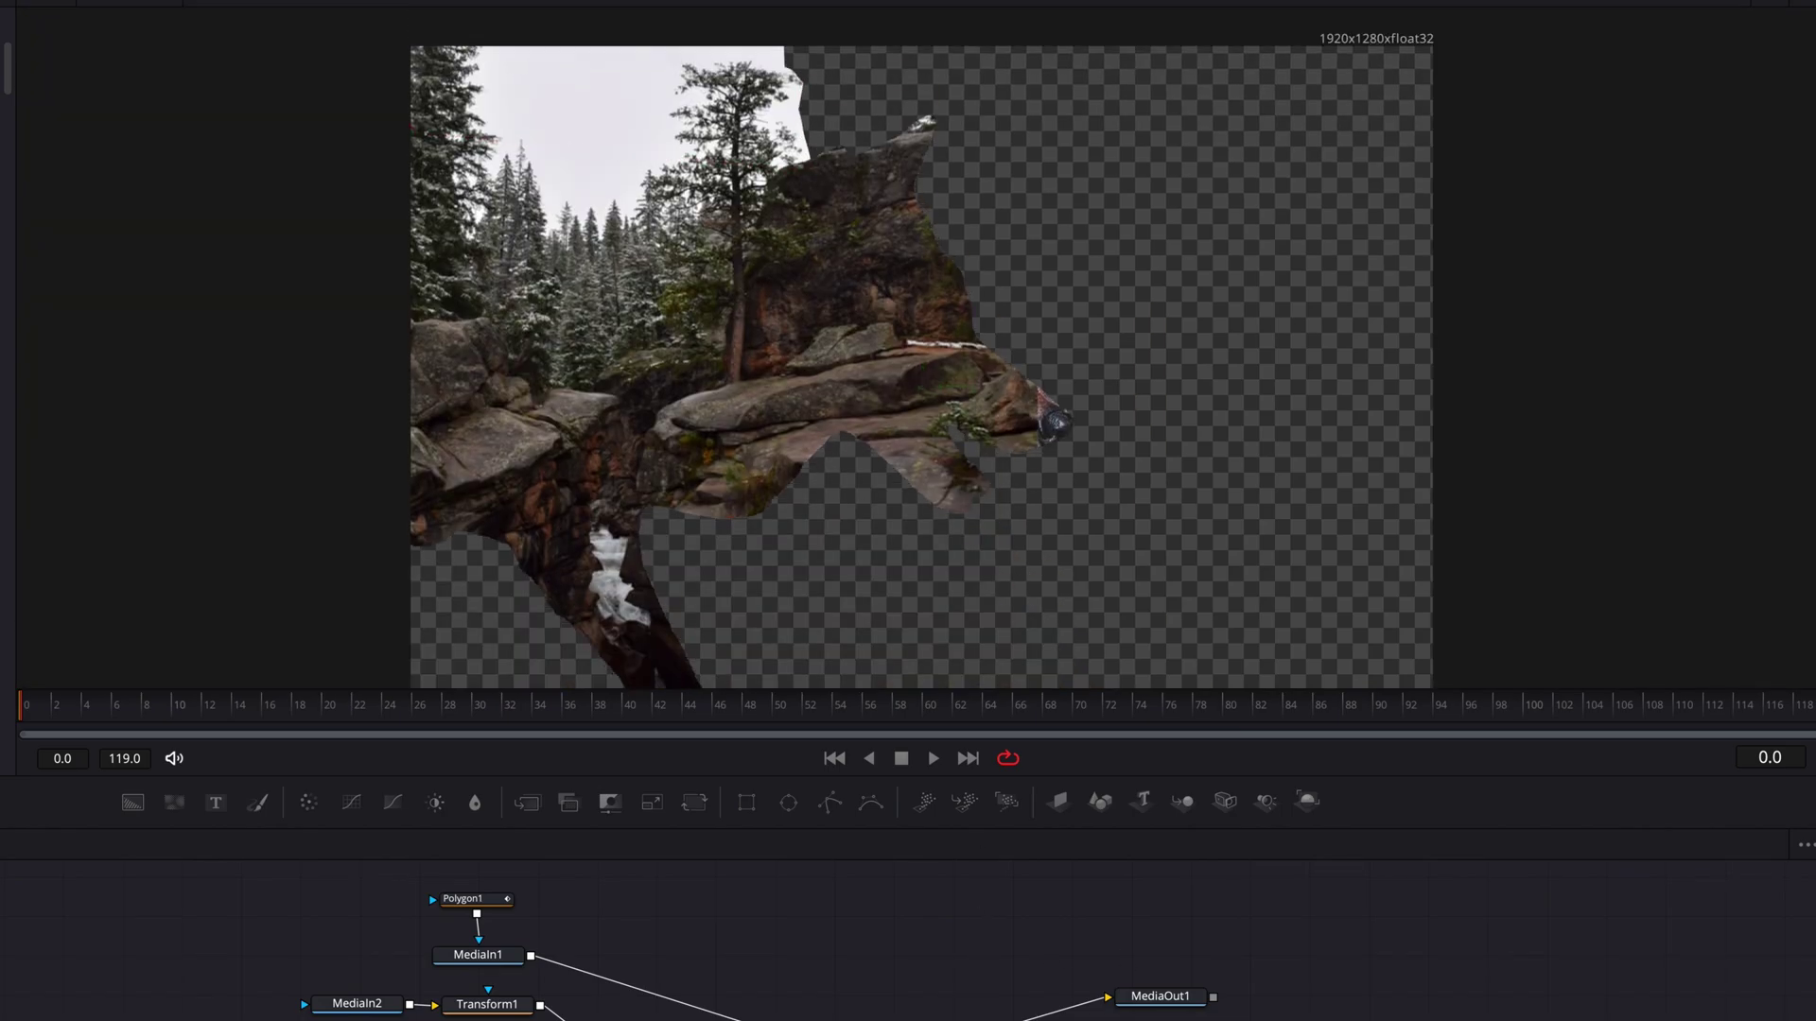
Refine the Polygon2 edge where the sky beside the large tree meets the cliff near the ear
{"action": "scroll", "coordinate": [803, 300], "scroll_direction": "up", "scroll_amount": 3}
{"action": "left_click_drag", "start_coordinate": [807, 273], "coordinate": [789, 277]}
{"action": "left_click_drag", "start_coordinate": [813, 227], "coordinate": [884, 291]}
{"action": "key", "text": "ctrl+f"}
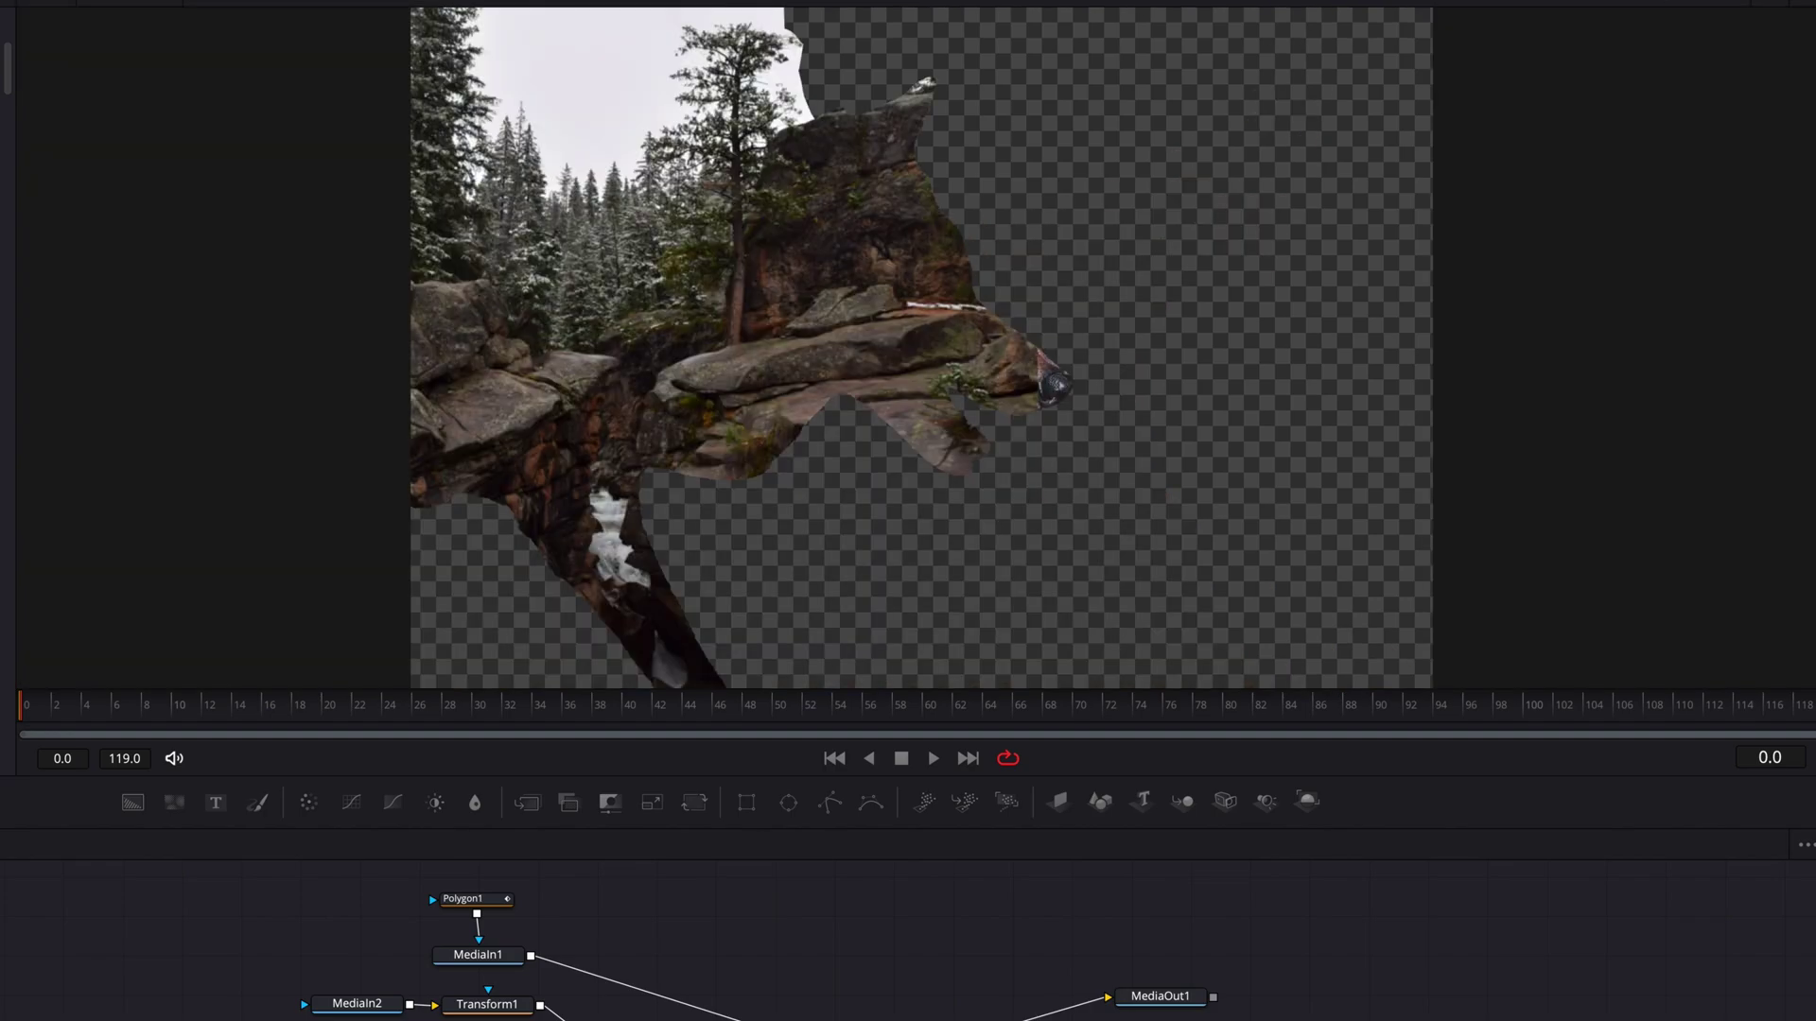
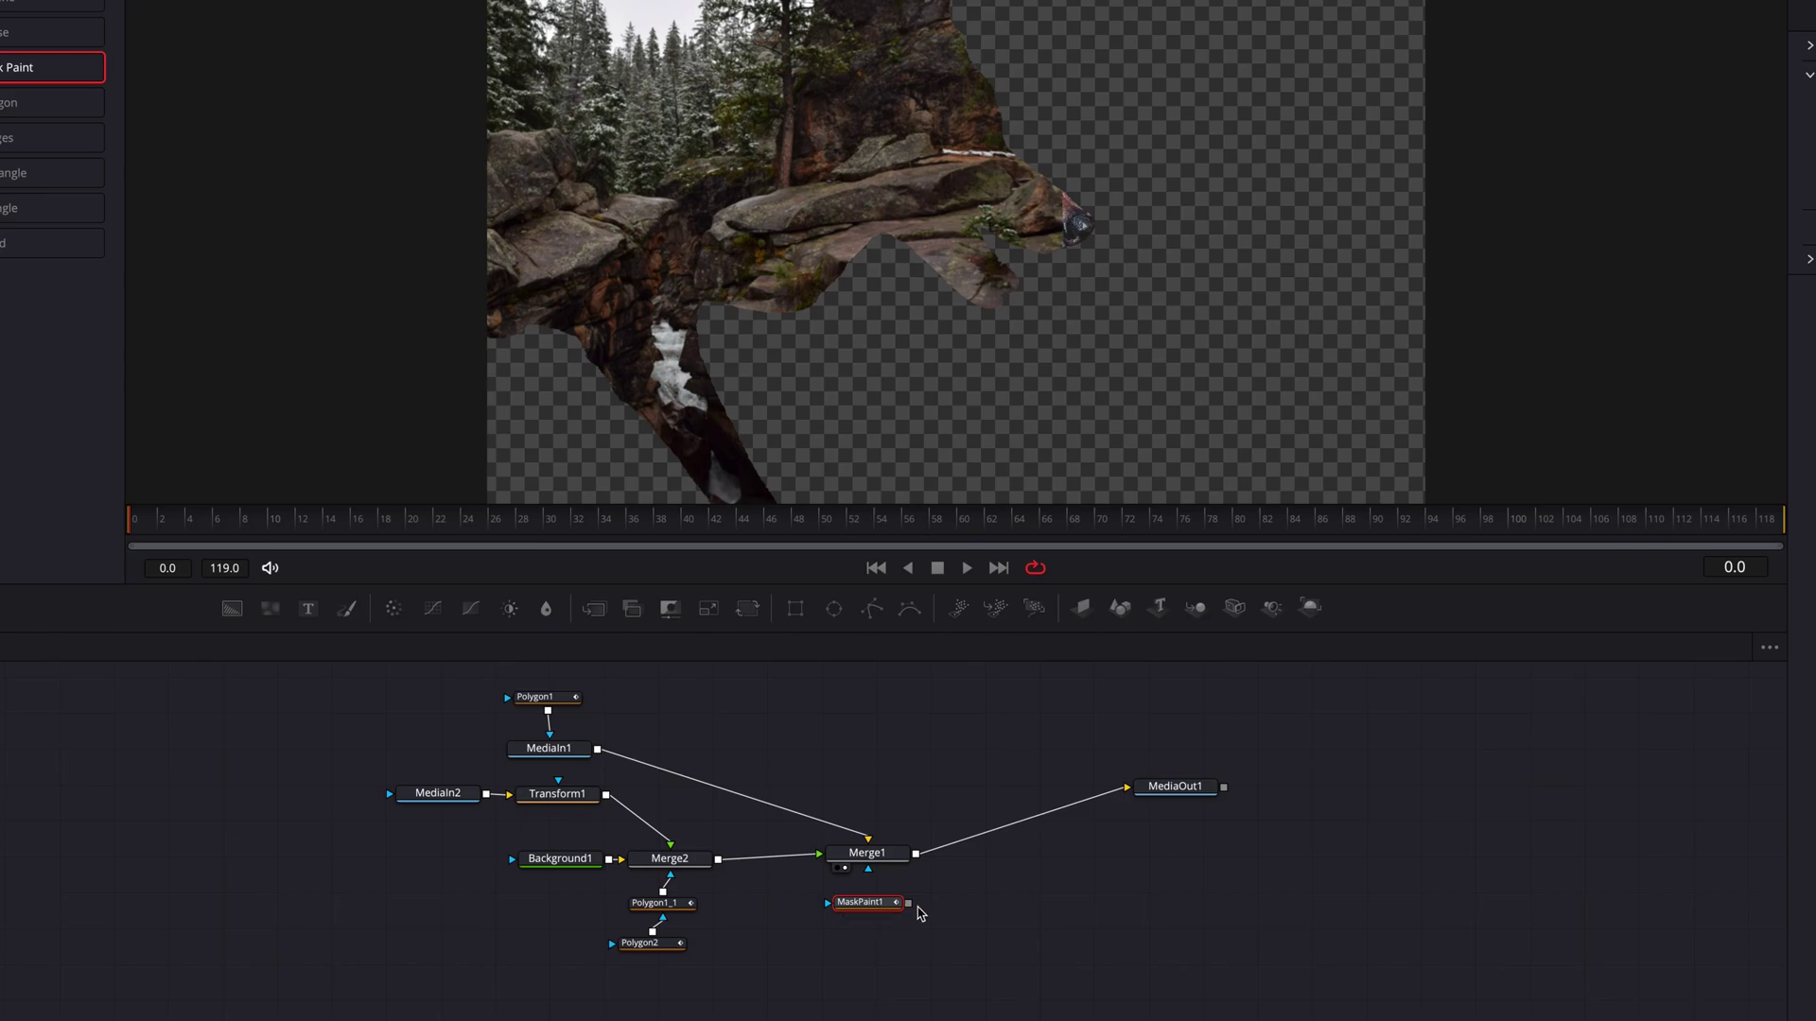
Connect MaskPaint1 to Merge1 as its effect mask and enable Apply Mask Inverted on Merge1
{"action": "left_click_drag", "start_coordinate": [910, 910], "coordinate": [880, 867]}
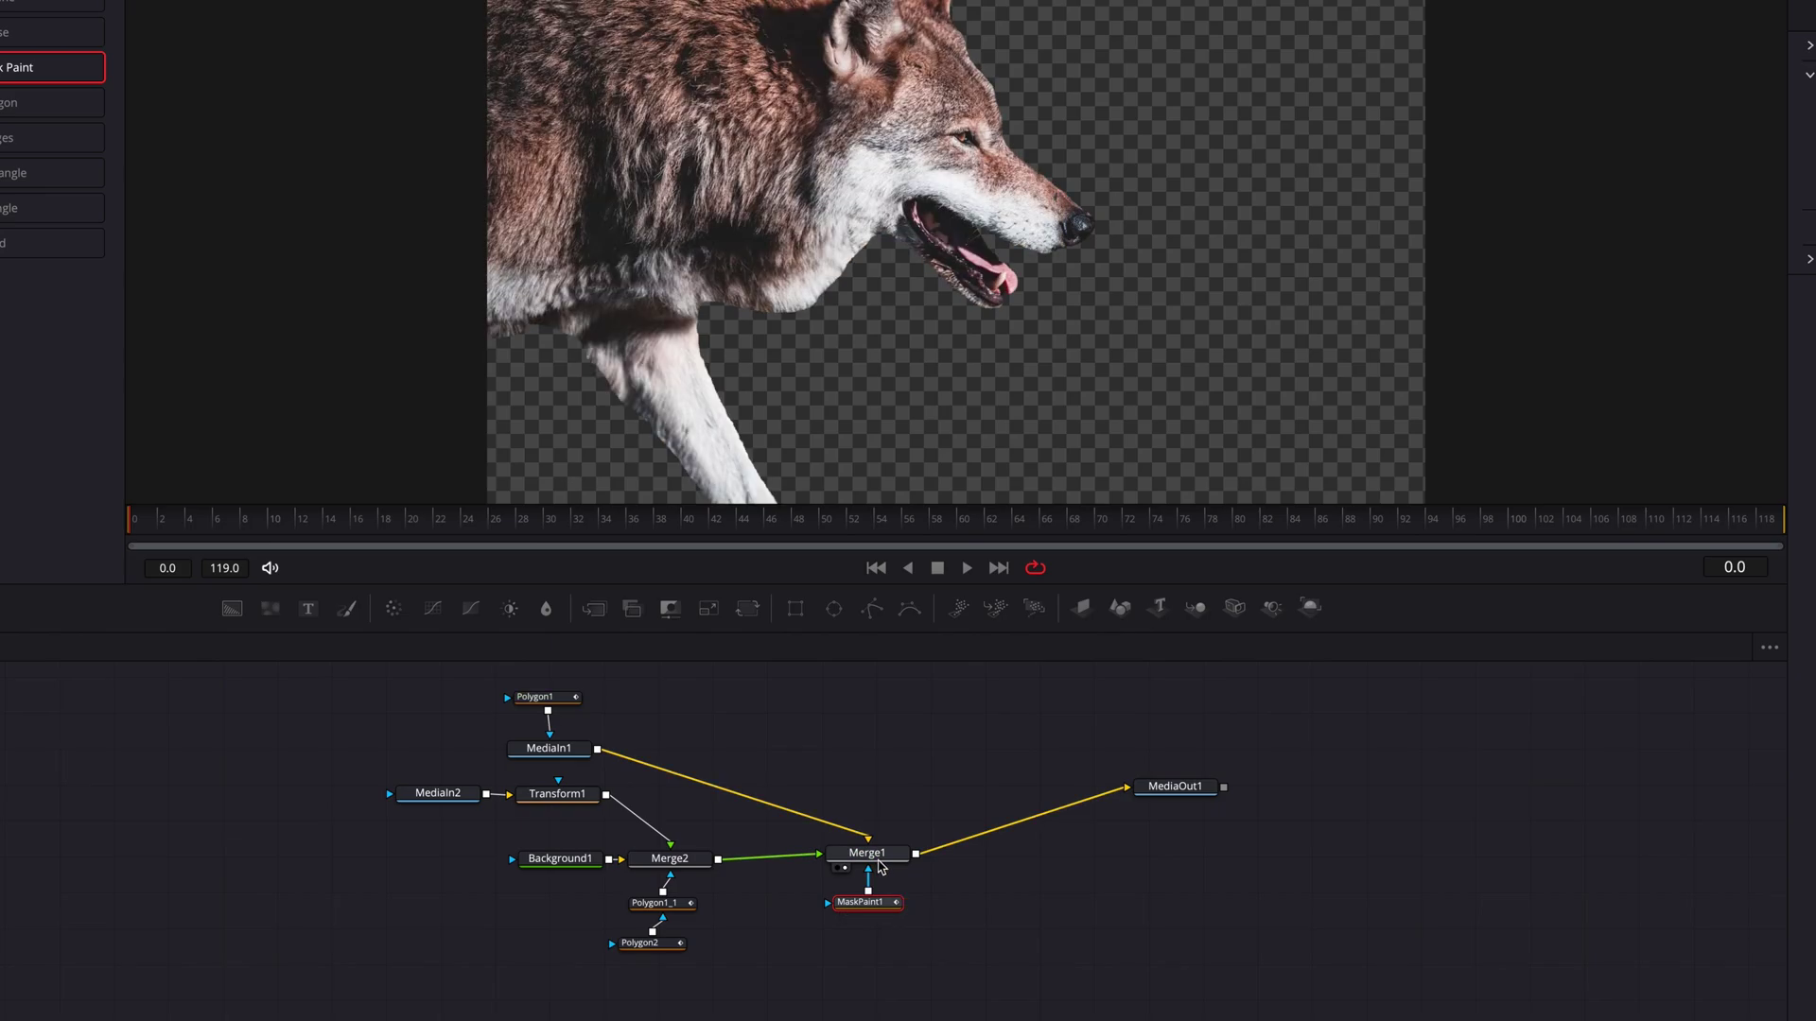
{"action": "left_click", "coordinate": [879, 925]}
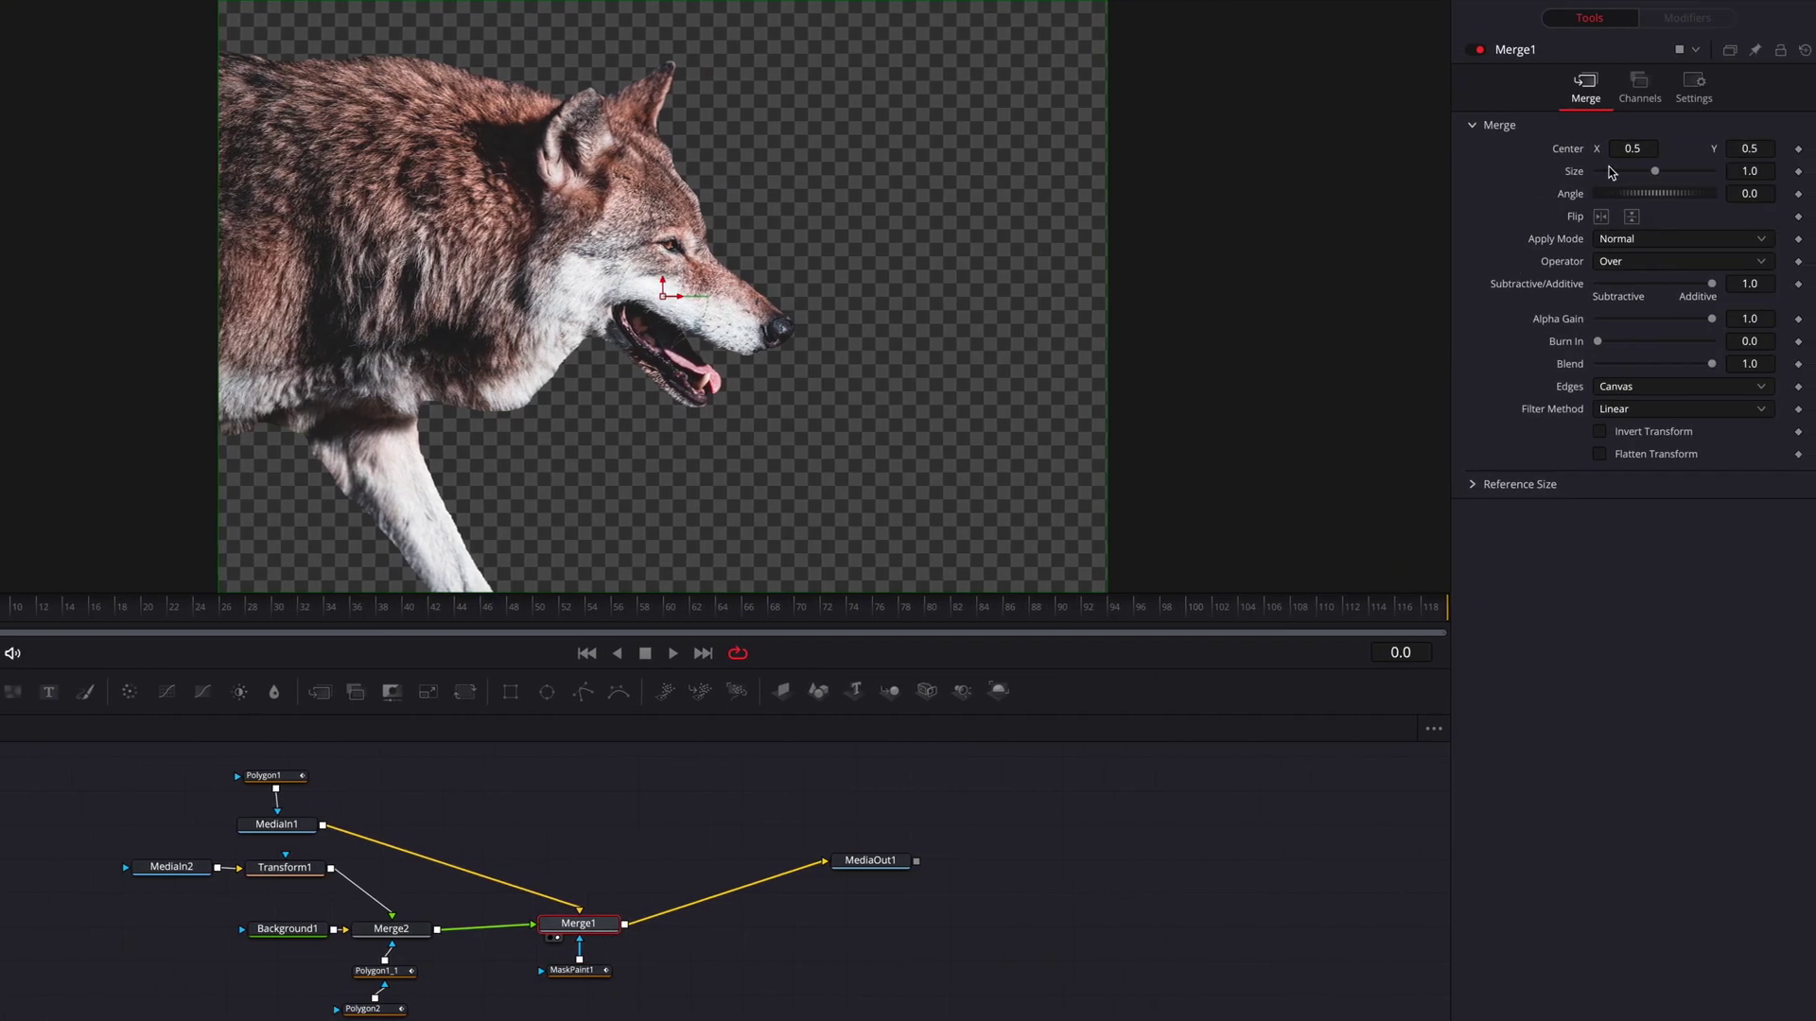
{"action": "left_click", "coordinate": [1693, 87]}
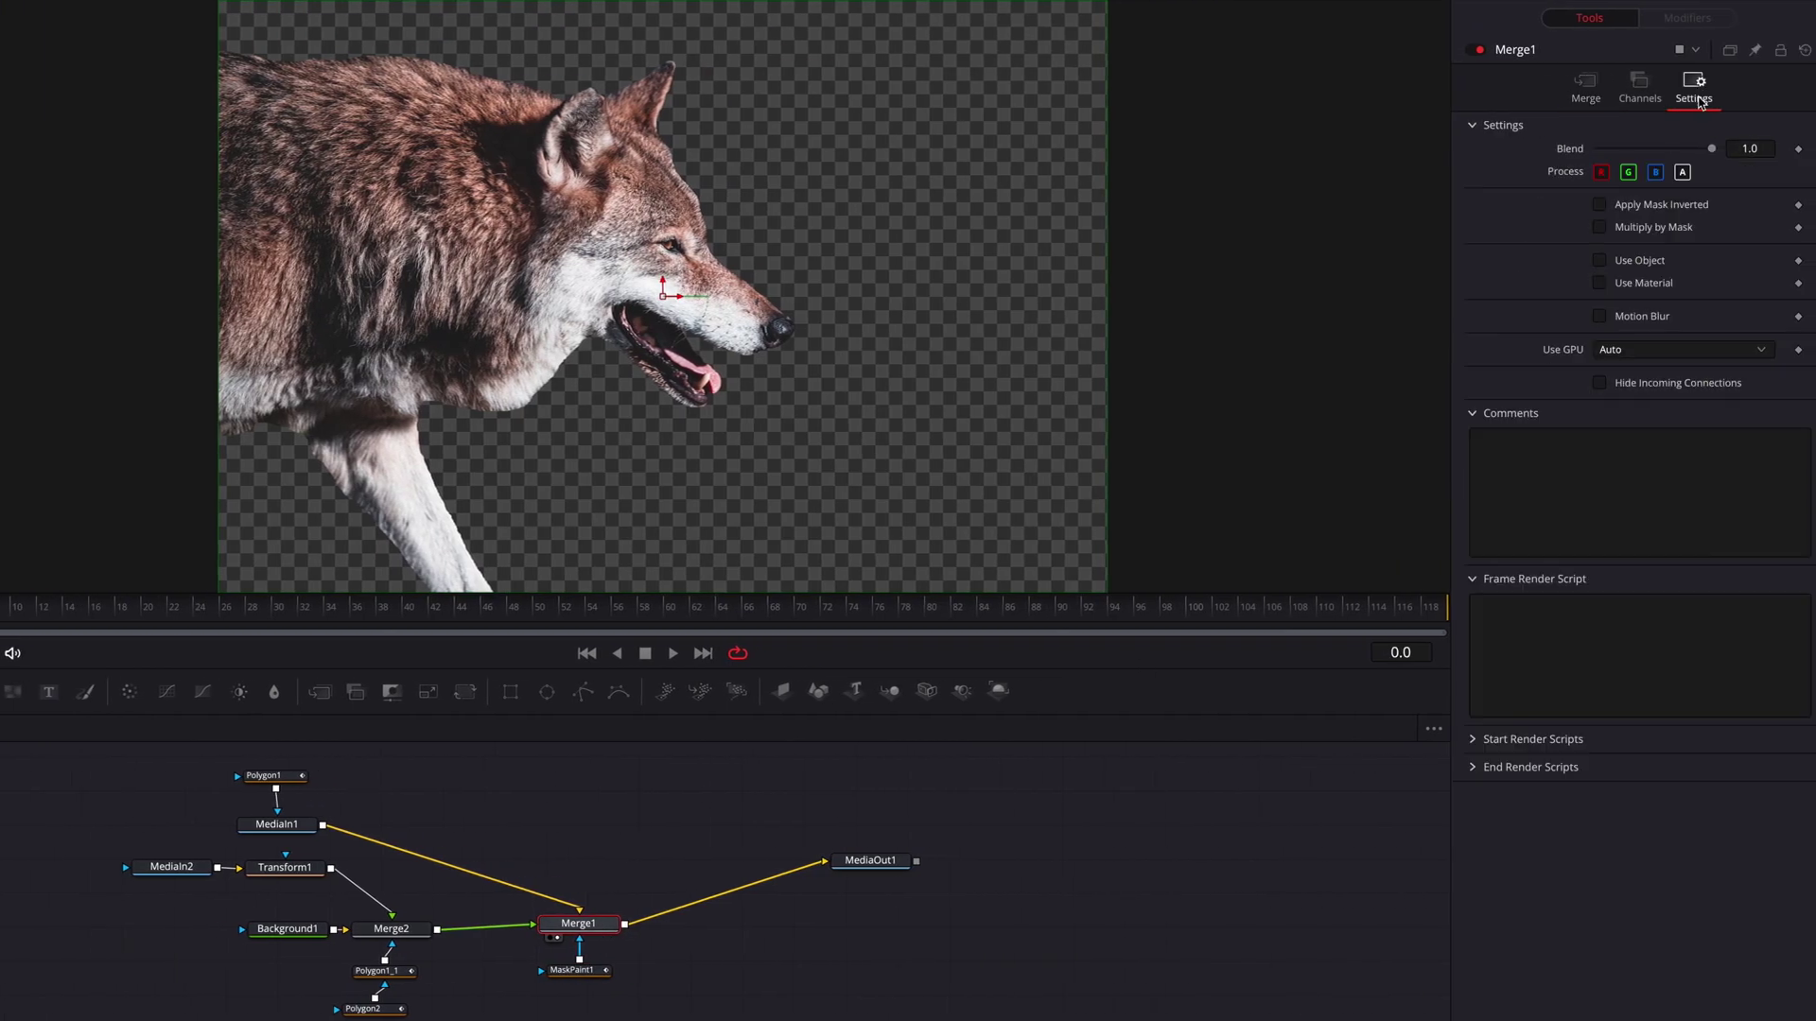
{"action": "left_click", "coordinate": [1668, 208]}
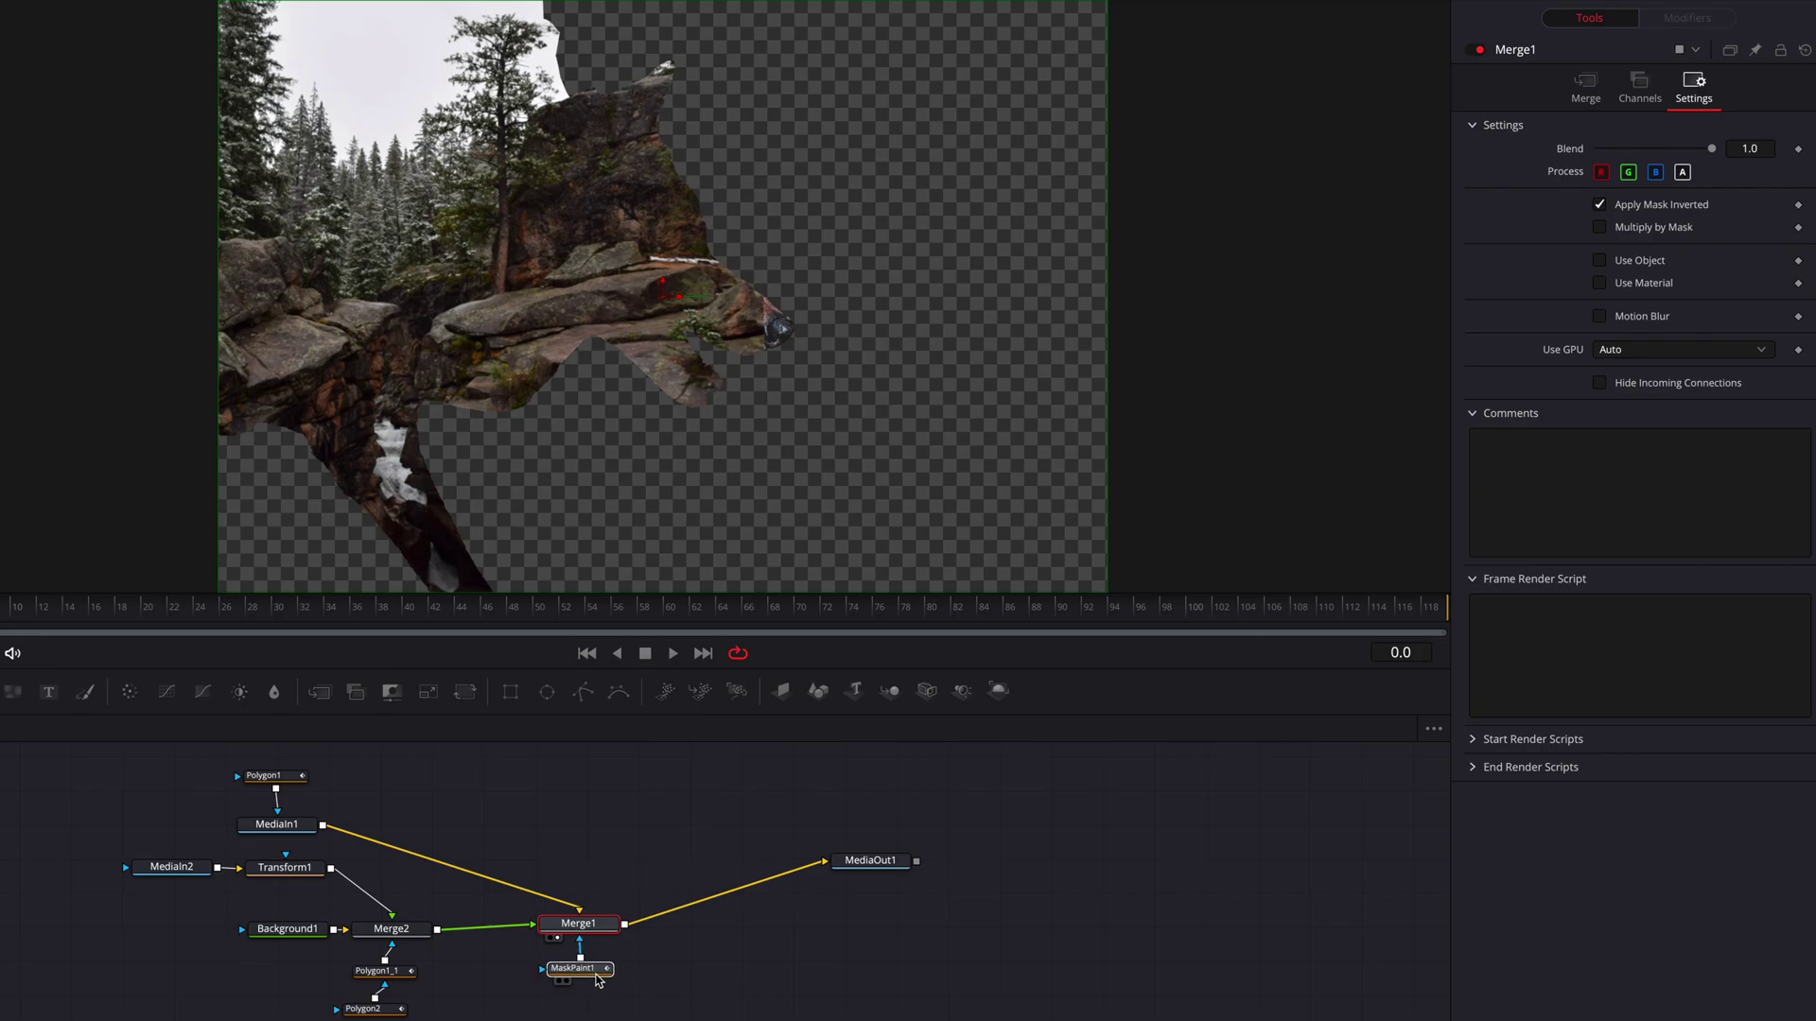
Set the MaskPaint1 brush to size 0.0835 and softness 1.906, and paint the wolf back over its head, neck and rear body
{"action": "left_click", "coordinate": [577, 971]}
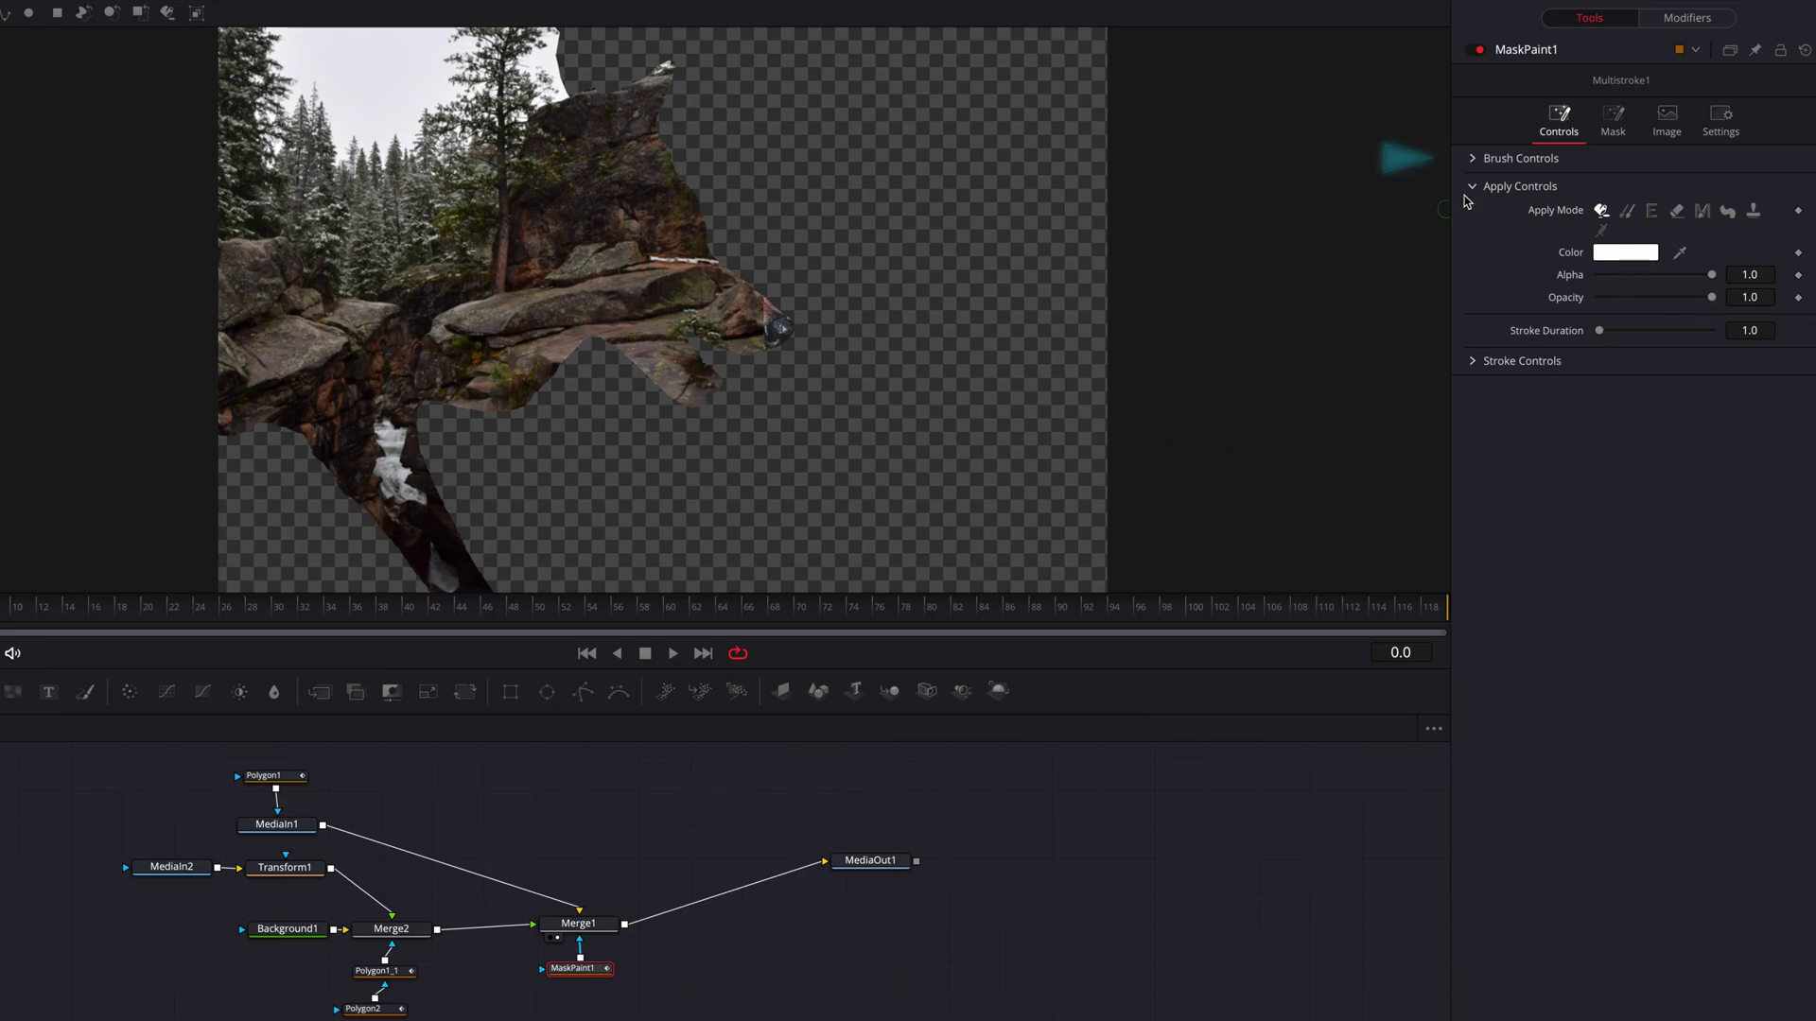
{"action": "left_click", "coordinate": [1473, 158]}
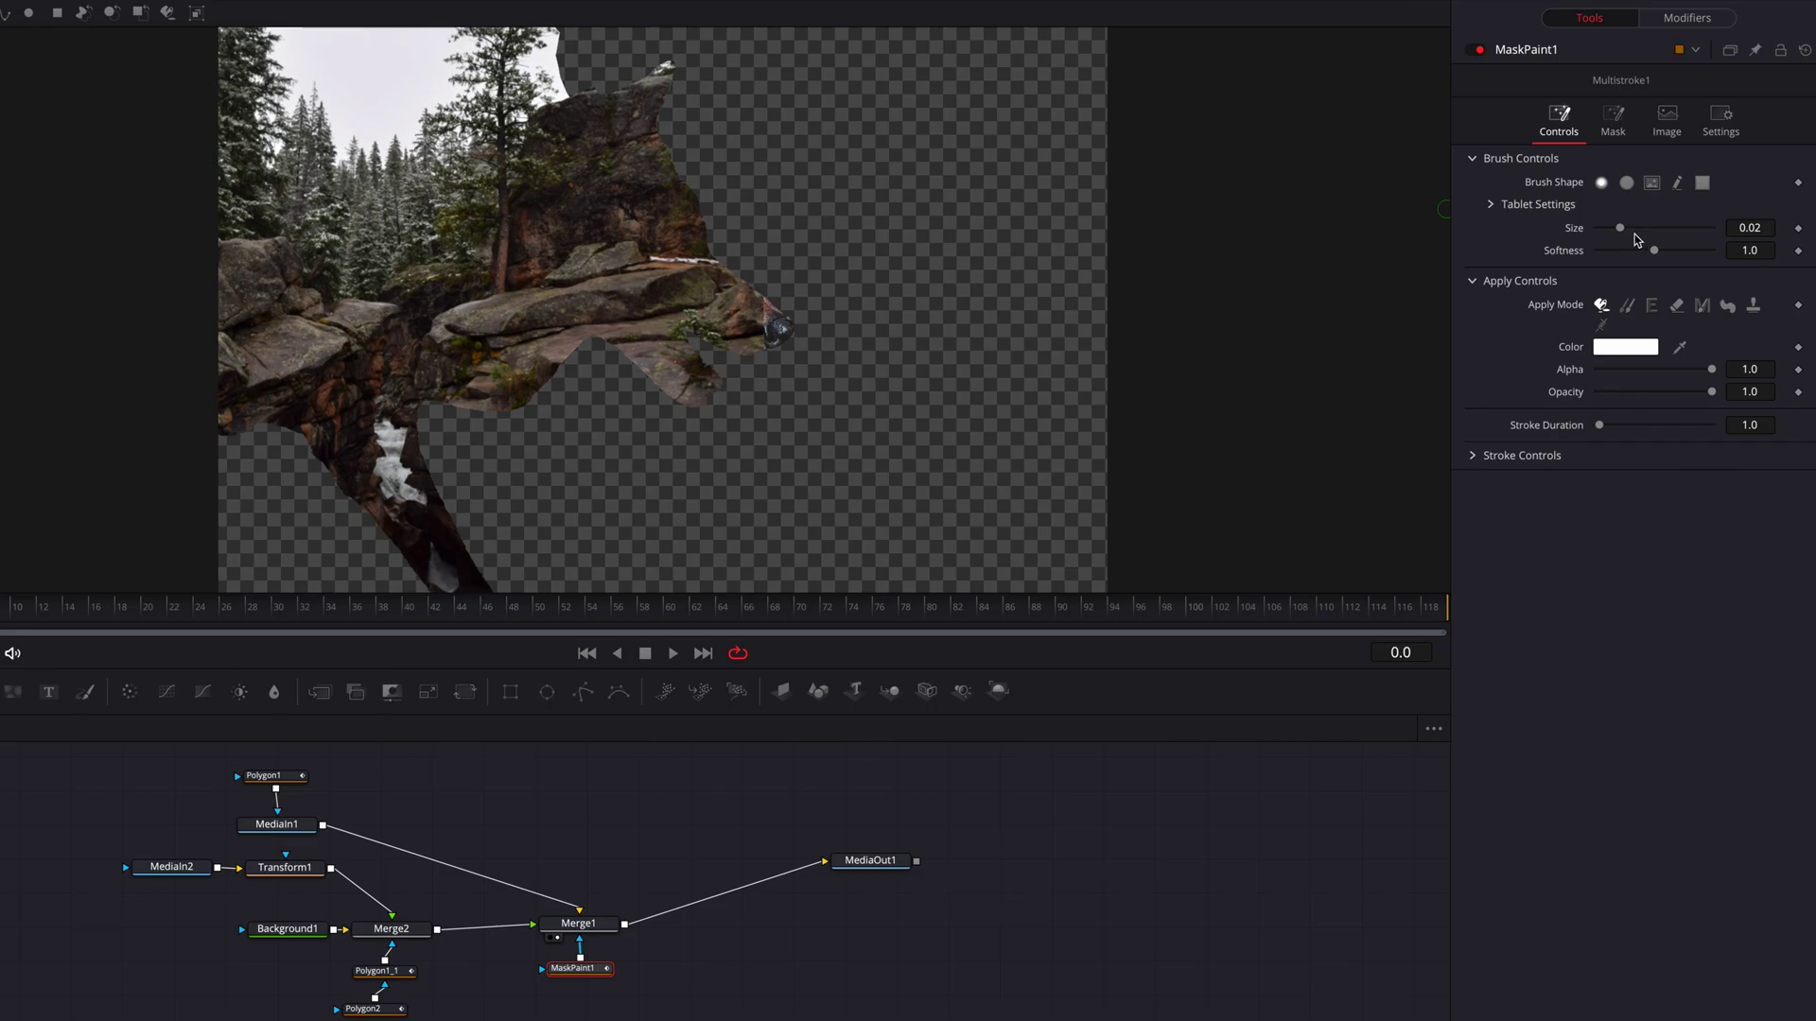
{"action": "mouse_move", "coordinate": [1620, 230]}
{"action": "left_mouse_down"}
{"action": "mouse_move", "coordinate": [1691, 232]}
{"action": "mouse_move", "coordinate": [1672, 255]}
{"action": "mouse_move", "coordinate": [1713, 262]}
{"action": "left_mouse_up"}
{"action": "mouse_move", "coordinate": [725, 286]}
{"action": "left_mouse_down"}
{"action": "mouse_move", "coordinate": [765, 322]}
{"action": "mouse_move", "coordinate": [735, 276]}
{"action": "mouse_move", "coordinate": [750, 348]}
{"action": "mouse_move", "coordinate": [768, 347]}
{"action": "mouse_move", "coordinate": [694, 296]}
{"action": "mouse_move", "coordinate": [646, 107]}
{"action": "mouse_move", "coordinate": [676, 54]}
{"action": "mouse_move", "coordinate": [635, 98]}
{"action": "mouse_move", "coordinate": [662, 161]}
{"action": "mouse_move", "coordinate": [645, 157]}
{"action": "mouse_move", "coordinate": [654, 221]}
{"action": "mouse_move", "coordinate": [619, 206]}
{"action": "mouse_move", "coordinate": [716, 348]}
{"action": "mouse_move", "coordinate": [687, 364]}
{"action": "mouse_move", "coordinate": [688, 414]}
{"action": "mouse_move", "coordinate": [655, 353]}
{"action": "mouse_move", "coordinate": [702, 380]}
{"action": "mouse_move", "coordinate": [619, 333]}
{"action": "mouse_move", "coordinate": [627, 288]}
{"action": "mouse_move", "coordinate": [606, 267]}
{"action": "mouse_move", "coordinate": [603, 315]}
{"action": "mouse_move", "coordinate": [548, 372]}
{"action": "mouse_move", "coordinate": [493, 407]}
{"action": "mouse_move", "coordinate": [472, 396]}
{"action": "mouse_move", "coordinate": [591, 322]}
{"action": "mouse_move", "coordinate": [602, 266]}
{"action": "mouse_move", "coordinate": [573, 331]}
{"action": "mouse_move", "coordinate": [454, 392]}
{"action": "left_mouse_up"}
{"action": "mouse_move", "coordinate": [271, 393]}
{"action": "left_mouse_down"}
{"action": "mouse_move", "coordinate": [251, 397]}
{"action": "mouse_move", "coordinate": [284, 406]}
{"action": "mouse_move", "coordinate": [307, 373]}
{"action": "mouse_move", "coordinate": [230, 363]}
{"action": "mouse_move", "coordinate": [378, 316]}
{"action": "mouse_move", "coordinate": [229, 329]}
{"action": "left_mouse_up"}
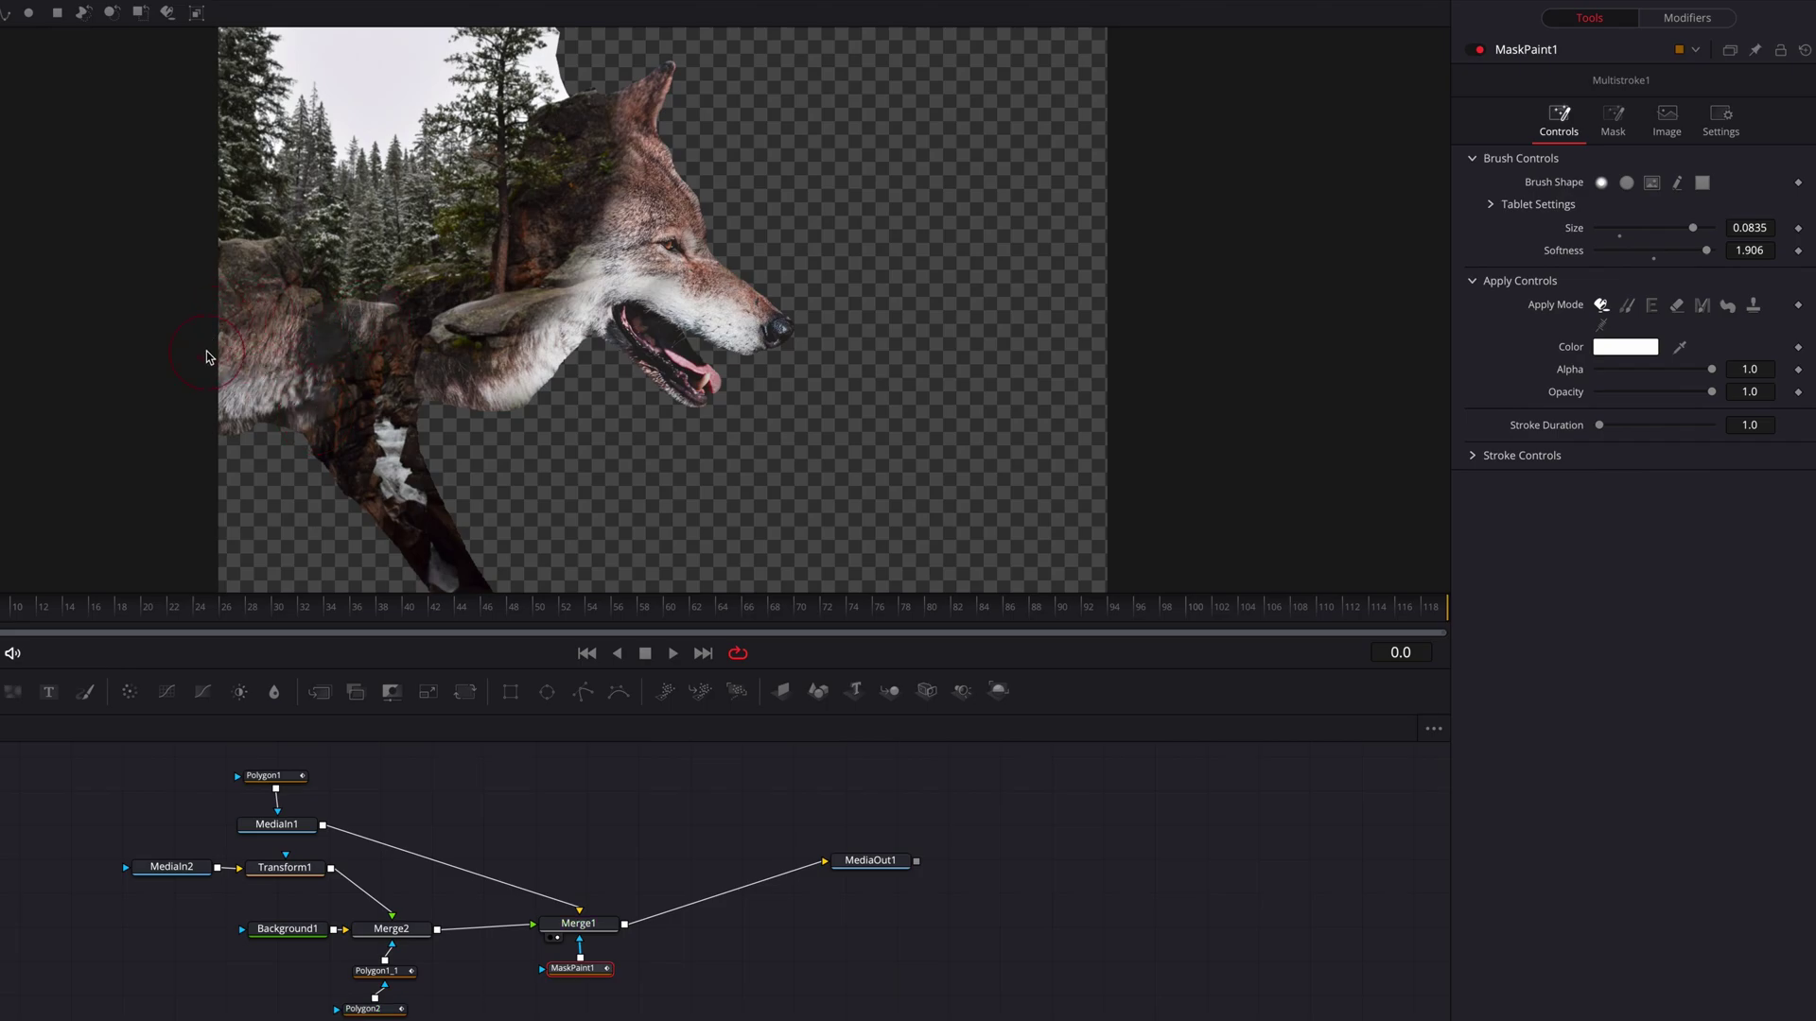
Lower the brush opacity to 0.654 and paint along the cheek and back of the head to blend the cliff into the fur
{"action": "scroll", "coordinate": [608, 478], "scroll_direction": "down", "scroll_amount": 3}
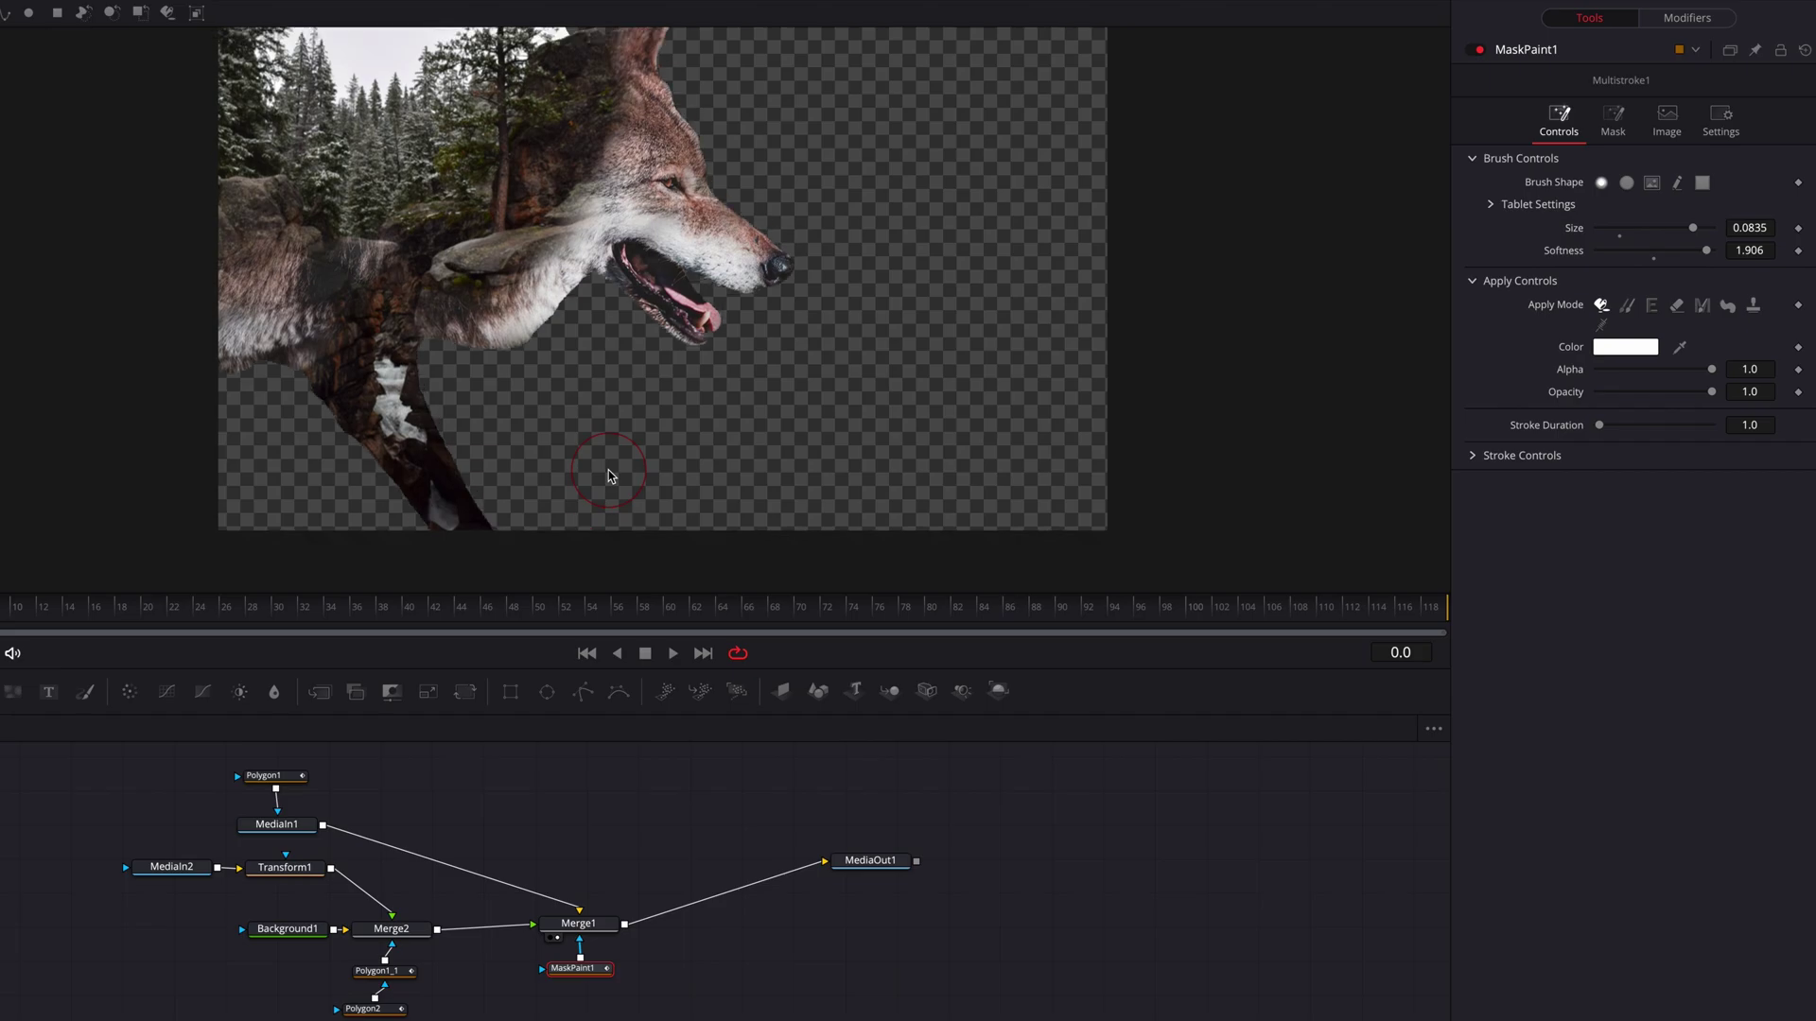
{"action": "scroll", "coordinate": [594, 458], "scroll_direction": "up", "scroll_amount": 1}
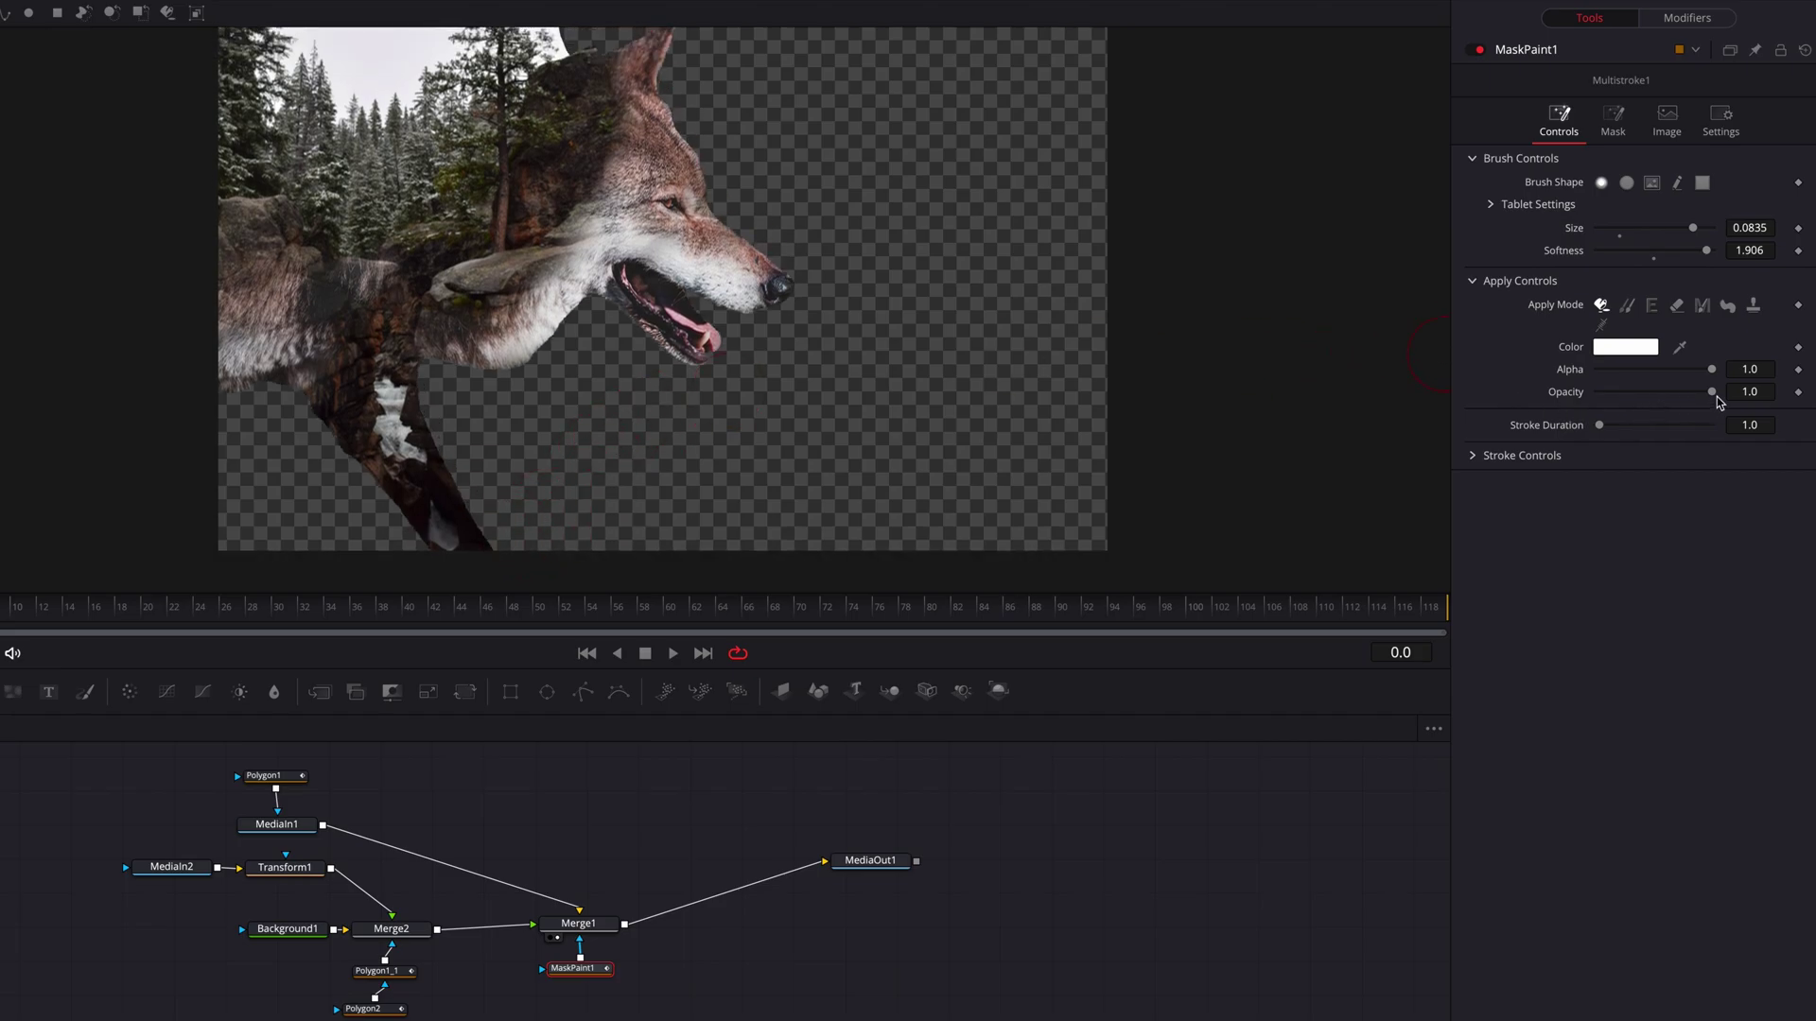
{"action": "left_click_drag", "start_coordinate": [1712, 391], "coordinate": [1677, 395]}
{"action": "scroll", "coordinate": [624, 189], "scroll_direction": "up", "scroll_amount": 2}
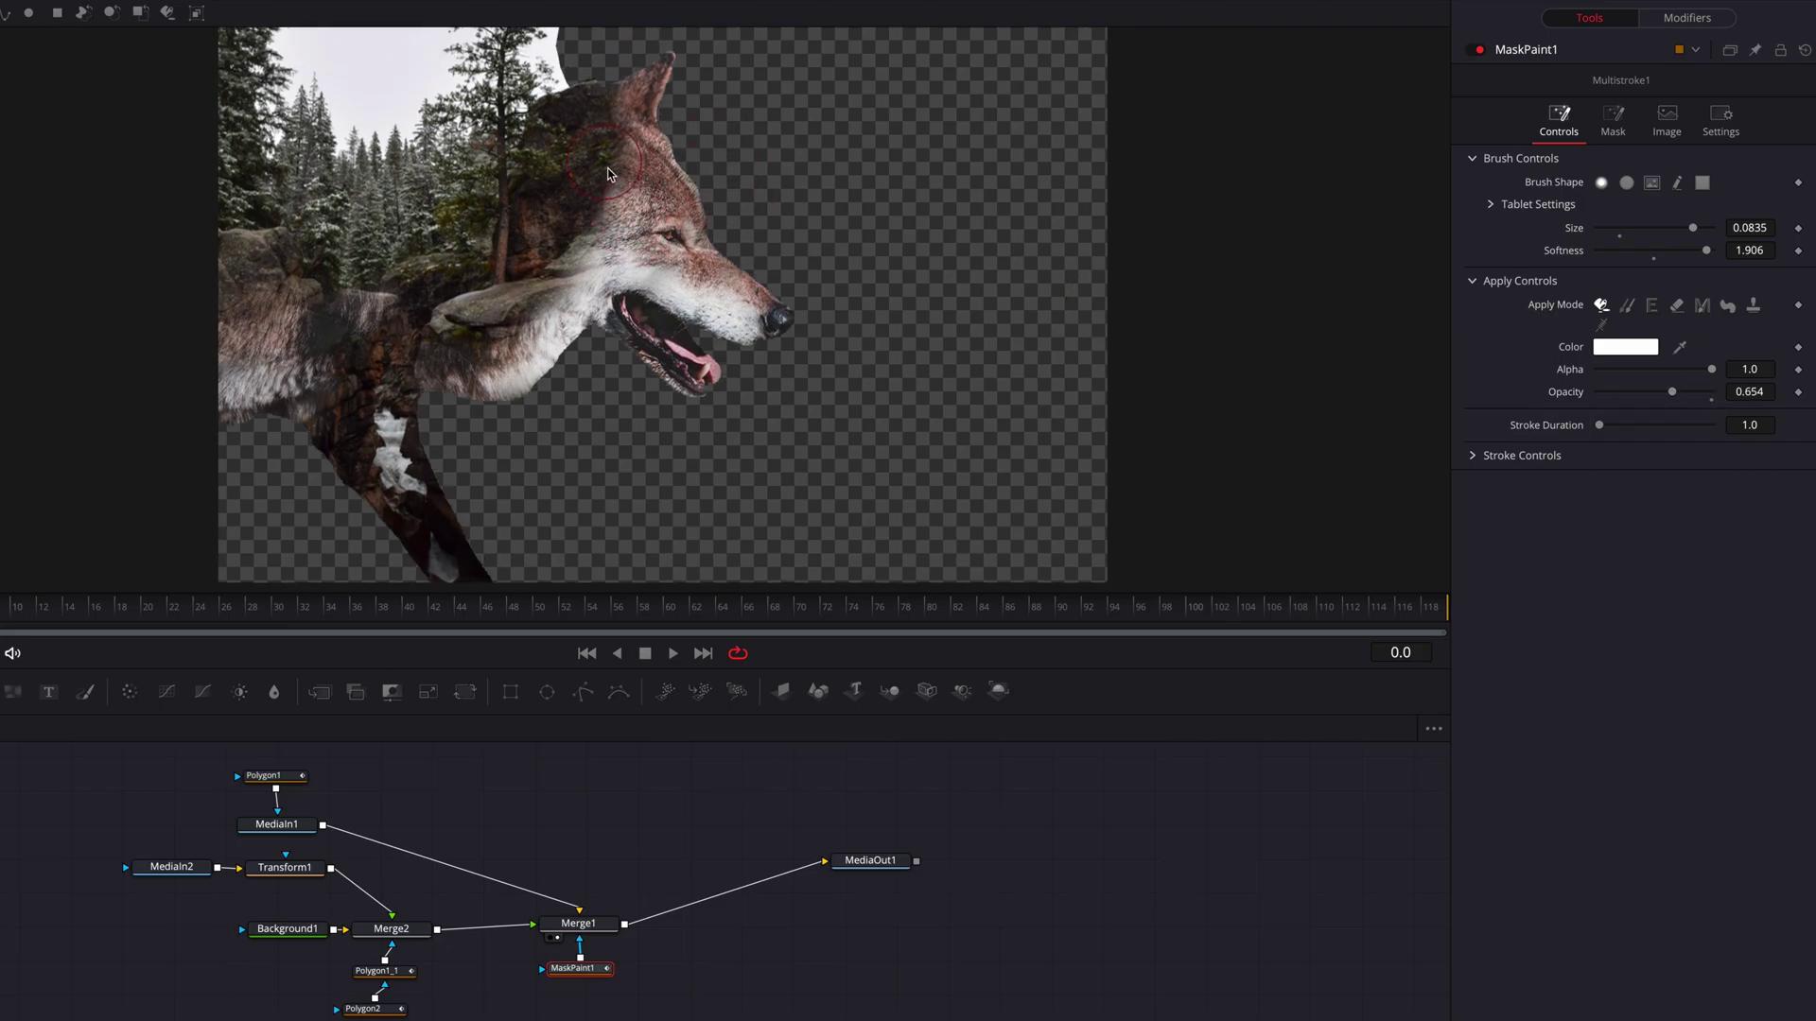
{"action": "mouse_move", "coordinate": [606, 120]}
{"action": "left_mouse_down"}
{"action": "mouse_move", "coordinate": [604, 201]}
{"action": "mouse_move", "coordinate": [563, 244]}
{"action": "left_mouse_up"}
{"action": "scroll", "coordinate": [563, 244], "scroll_direction": "up", "scroll_amount": 3}
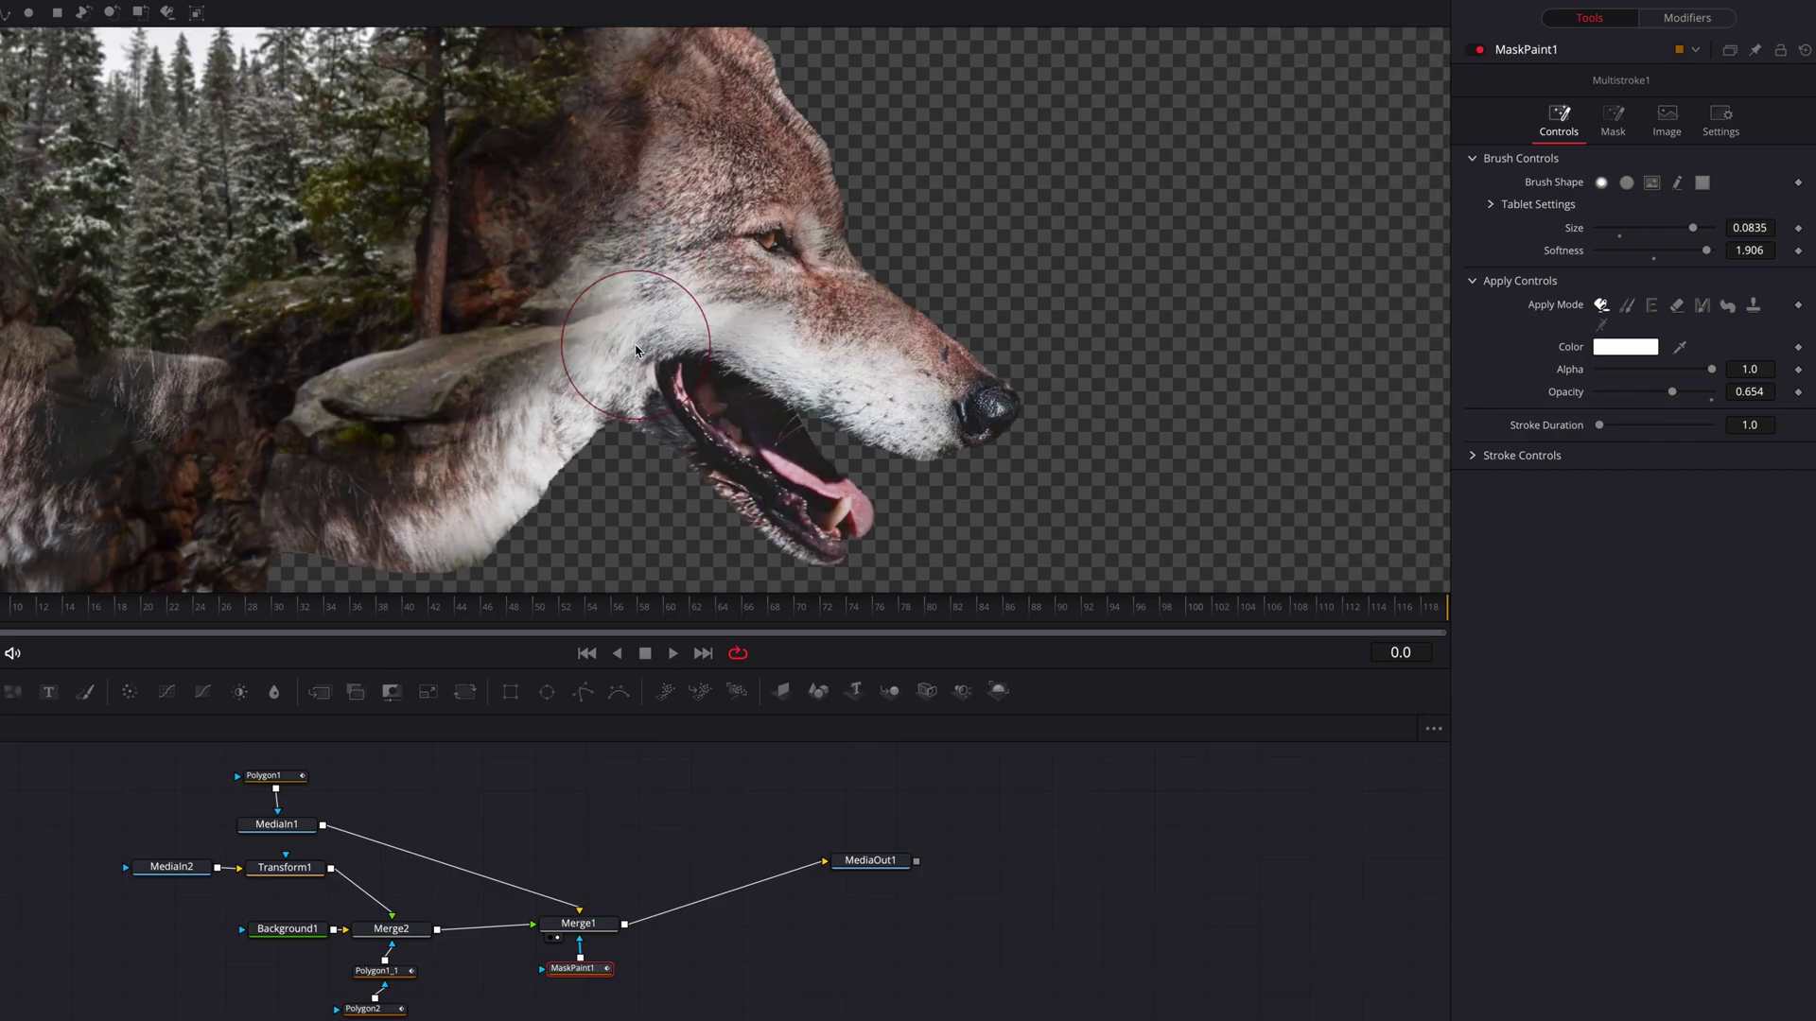
{"action": "mouse_move", "coordinate": [629, 299]}
{"action": "left_mouse_down"}
{"action": "mouse_move", "coordinate": [560, 246]}
{"action": "mouse_move", "coordinate": [565, 279]}
{"action": "mouse_move", "coordinate": [490, 383]}
{"action": "mouse_move", "coordinate": [365, 409]}
{"action": "mouse_move", "coordinate": [464, 370]}
{"action": "mouse_move", "coordinate": [562, 276]}
{"action": "mouse_move", "coordinate": [598, 206]}
{"action": "mouse_move", "coordinate": [605, 147]}
{"action": "left_mouse_up"}
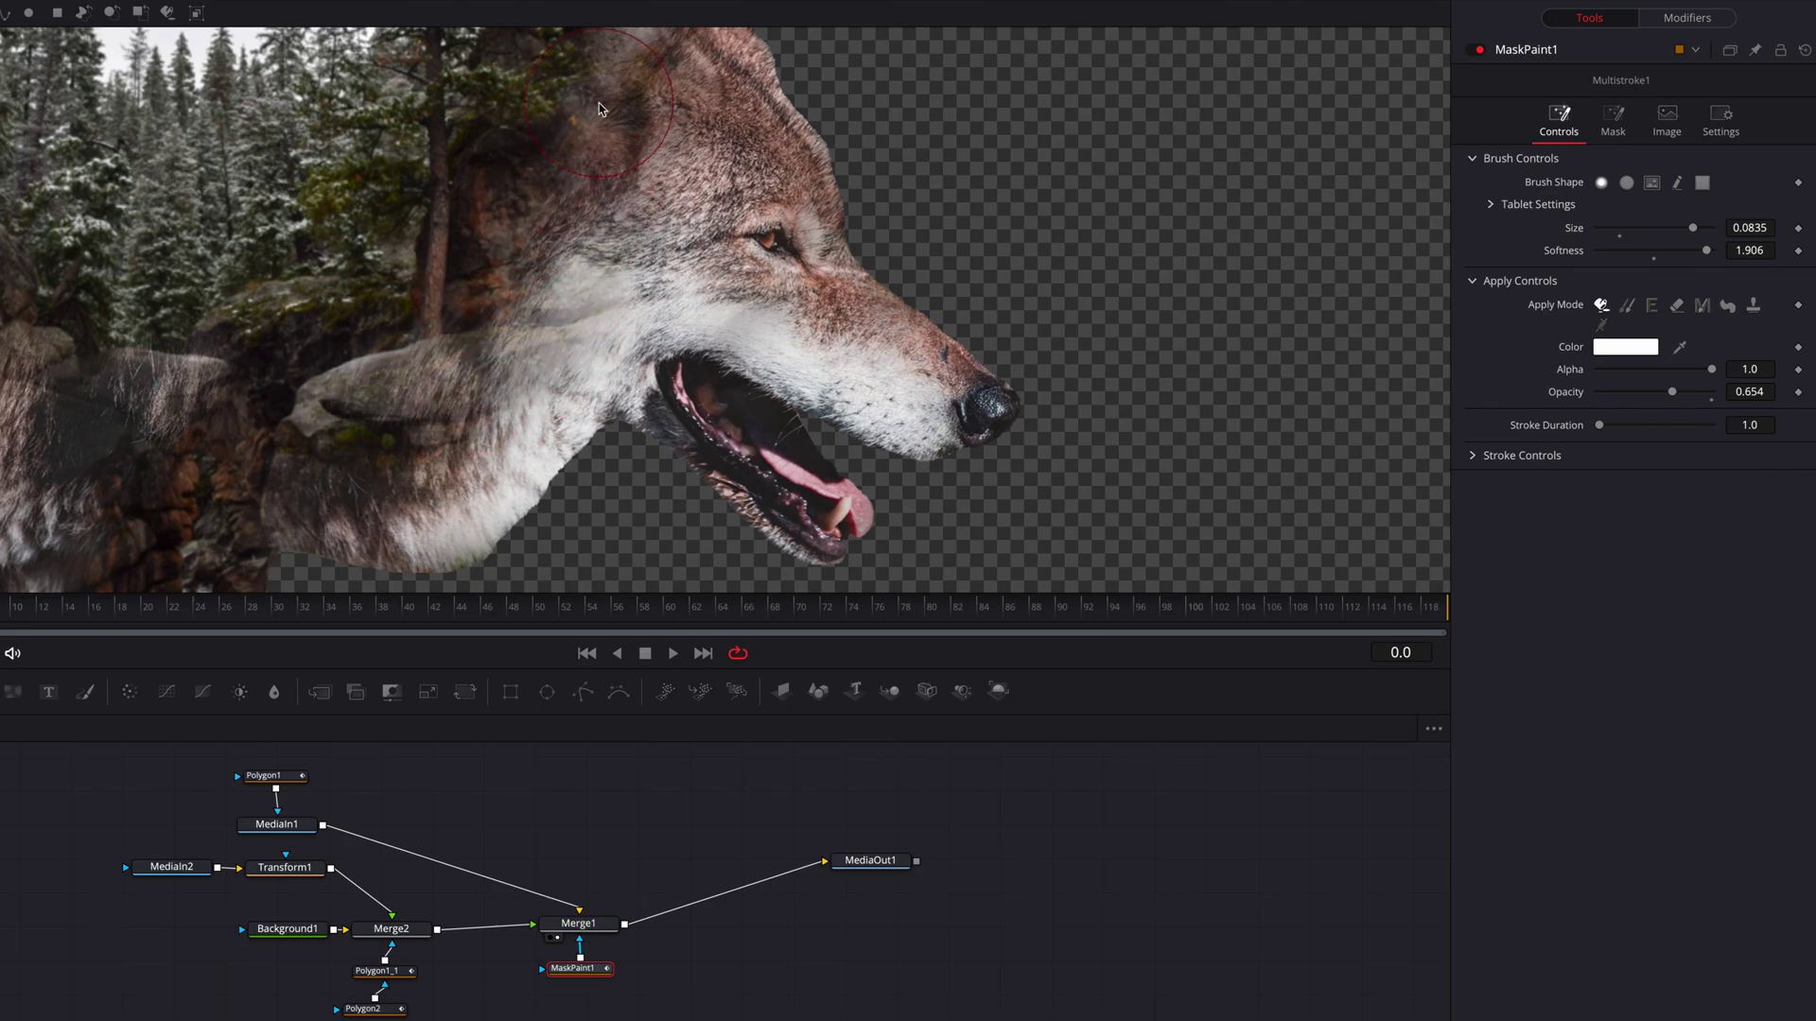
{"action": "scroll", "coordinate": [596, 218], "scroll_direction": "up", "scroll_amount": 2}
{"action": "mouse_move", "coordinate": [584, 323]}
{"action": "left_mouse_down"}
{"action": "mouse_move", "coordinate": [645, 146]}
{"action": "mouse_move", "coordinate": [631, 45]}
{"action": "left_mouse_up"}
{"action": "scroll", "coordinate": [632, 57], "scroll_direction": "up", "scroll_amount": 2}
{"action": "left_click_drag", "start_coordinate": [622, 130], "coordinate": [643, 289]}
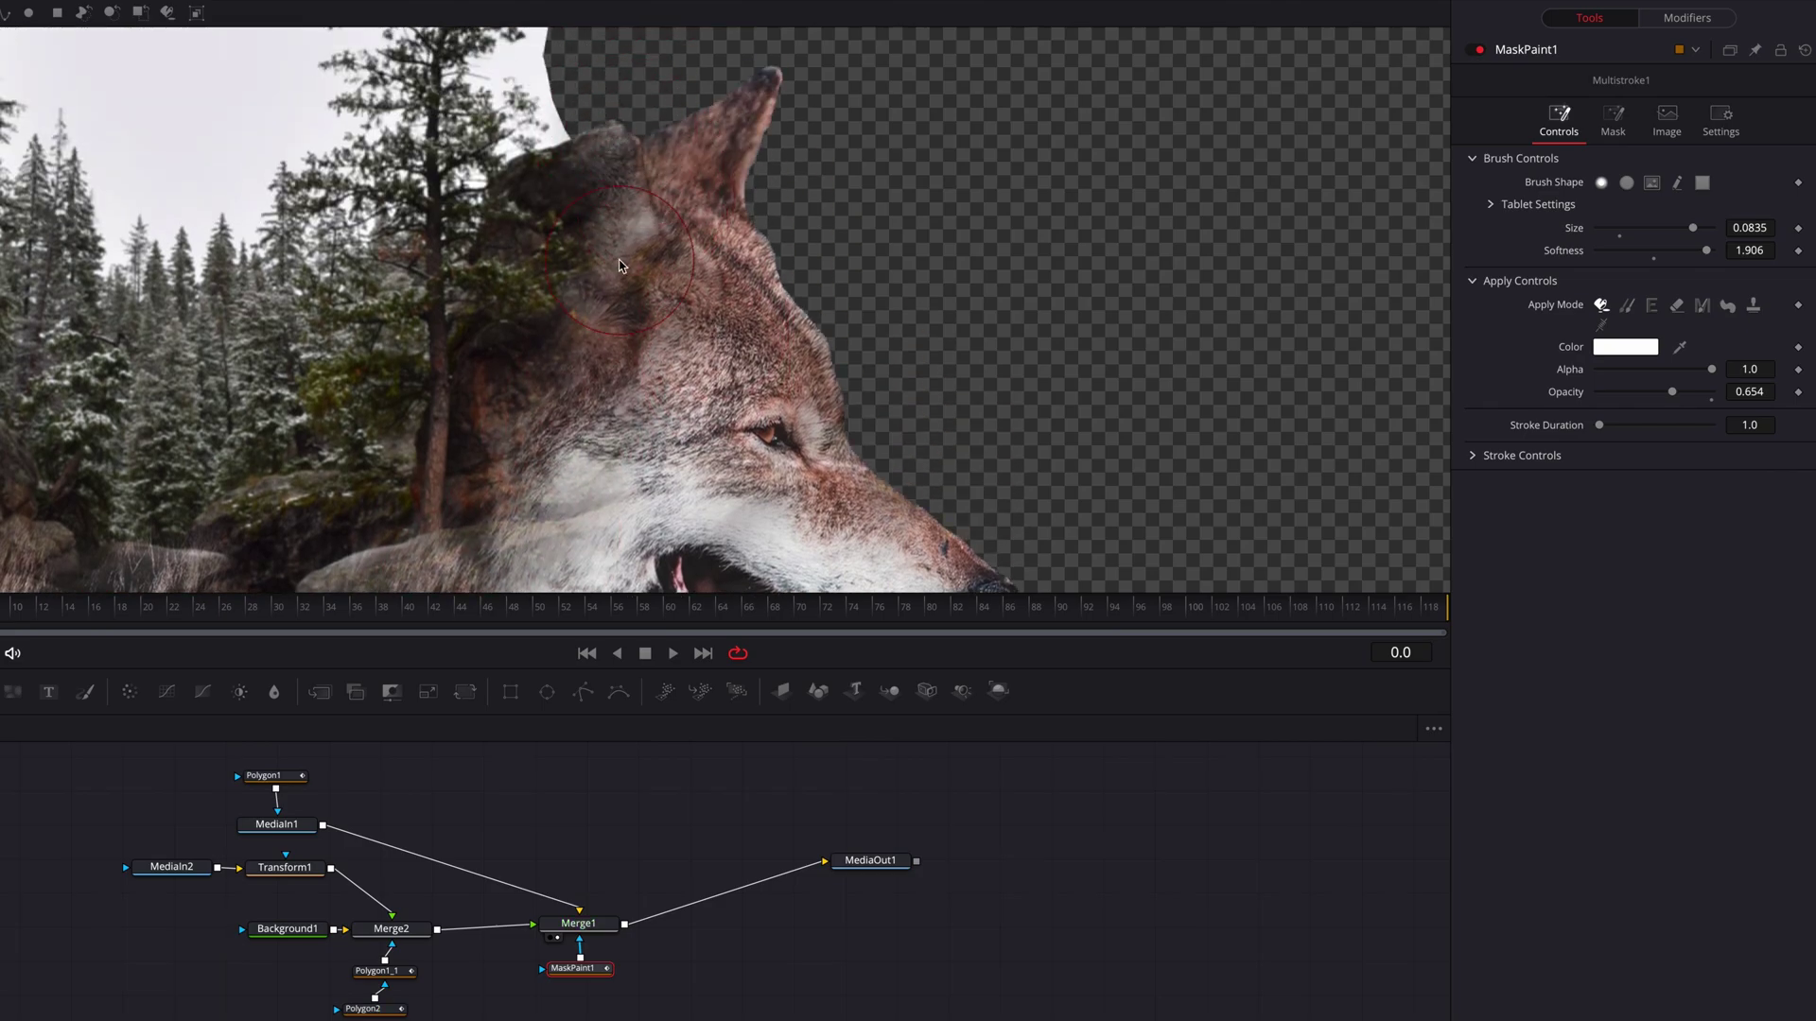
Paint at the same opacity over the wolf's shoulder, chest and upper leg around the waterfall to blend rocks and fur
{"action": "left_click_drag", "start_coordinate": [610, 274], "coordinate": [766, 288]}
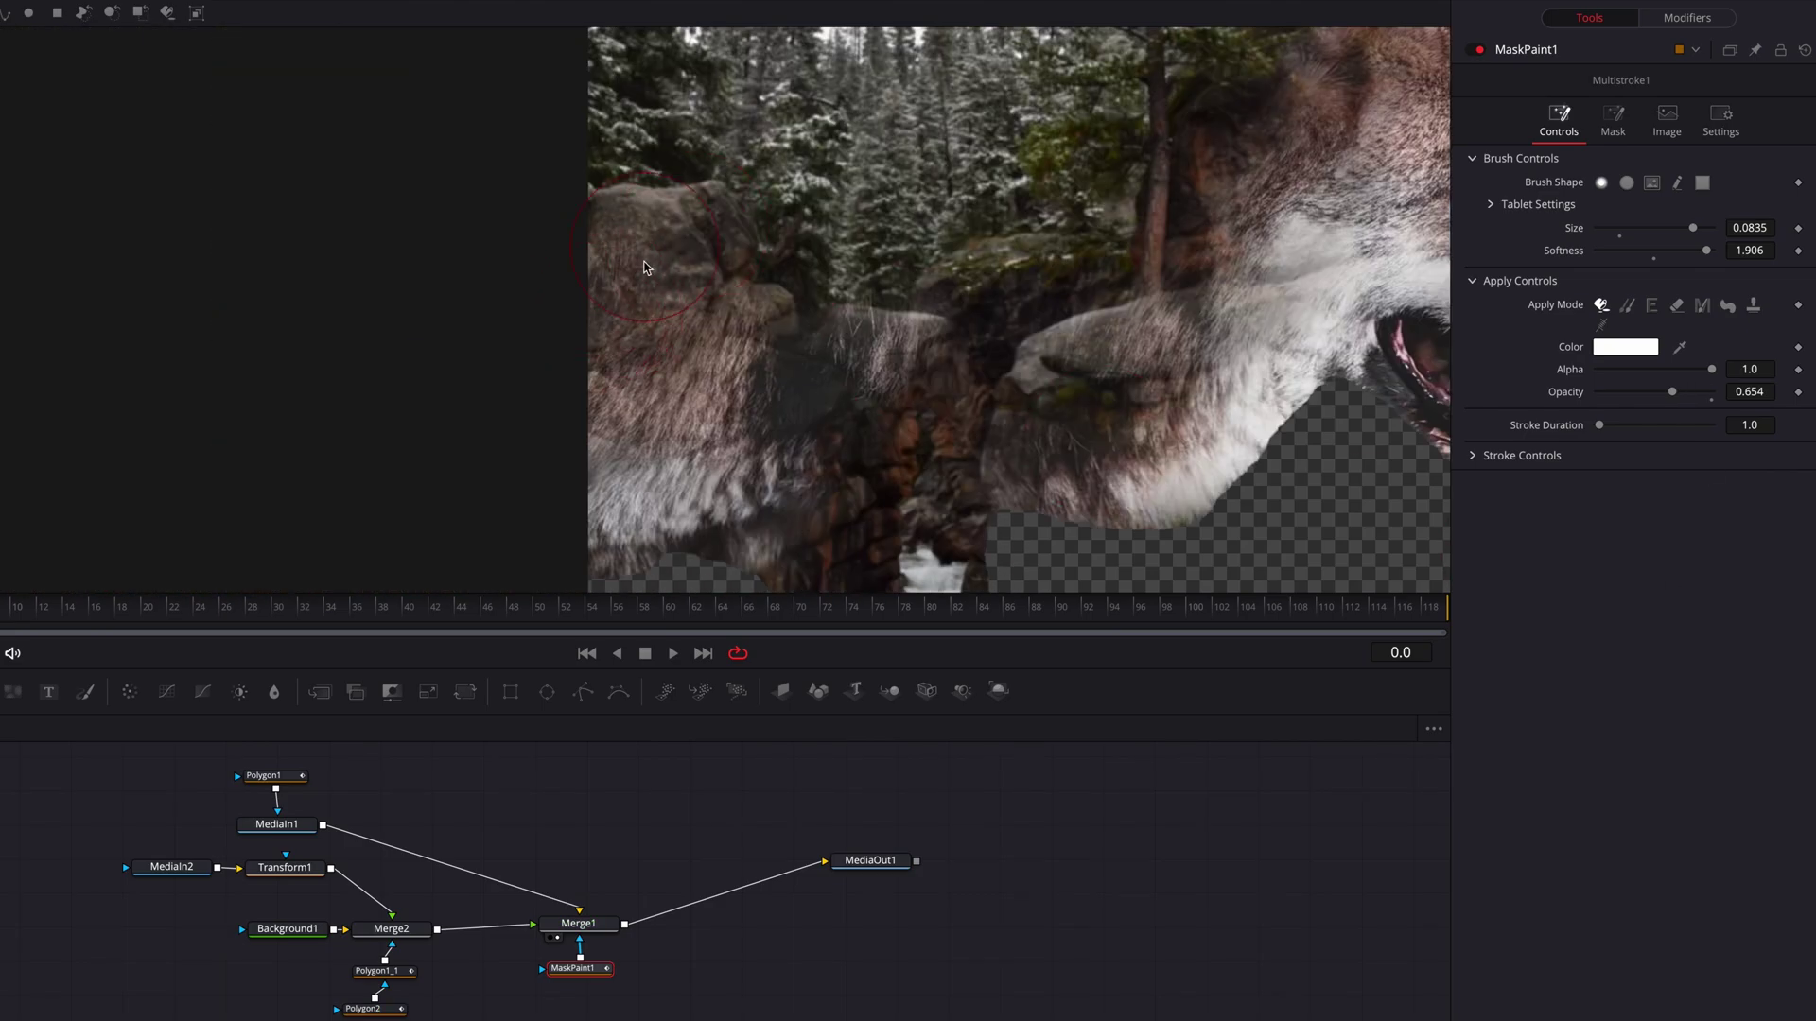
{"action": "scroll", "coordinate": [851, 308], "scroll_direction": "down", "scroll_amount": 3}
{"action": "mouse_move", "coordinate": [823, 397]}
{"action": "left_mouse_down"}
{"action": "mouse_move", "coordinate": [785, 407]}
{"action": "mouse_move", "coordinate": [851, 416]}
{"action": "left_mouse_up"}
{"action": "scroll", "coordinate": [1147, 347], "scroll_direction": "down", "scroll_amount": 2}
{"action": "scroll", "coordinate": [1111, 376], "scroll_direction": "up", "scroll_amount": 2}
{"action": "scroll", "coordinate": [1074, 405], "scroll_direction": "down", "scroll_amount": 4}
{"action": "mouse_move", "coordinate": [1064, 453]}
{"action": "left_mouse_down"}
{"action": "mouse_move", "coordinate": [989, 482]}
{"action": "mouse_move", "coordinate": [1030, 364]}
{"action": "mouse_move", "coordinate": [985, 398]}
{"action": "left_mouse_up"}
{"action": "scroll", "coordinate": [1122, 551], "scroll_direction": "up", "scroll_amount": 1}
{"action": "scroll", "coordinate": [1273, 433], "scroll_direction": "up", "scroll_amount": 3}
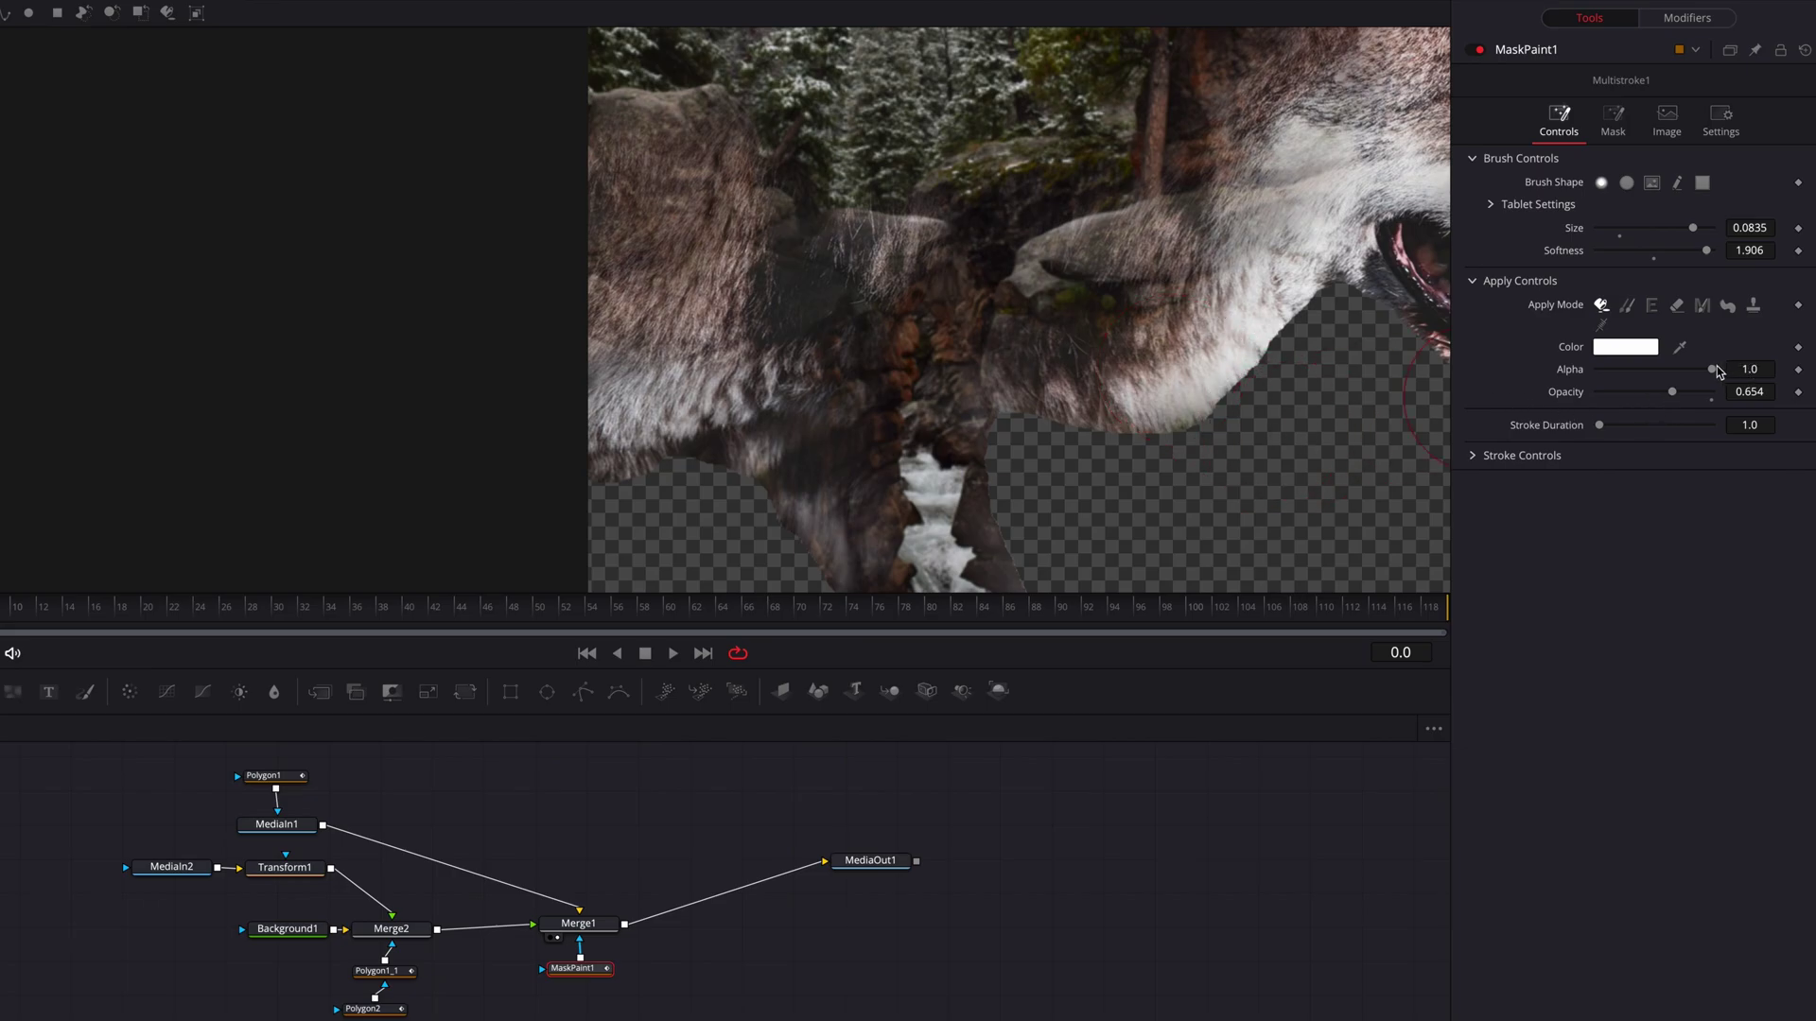
Keep the brush alpha at 1.0, reduce its opacity to 0.307 and paint fur over the wolf's lower leg
{"action": "left_click_drag", "start_coordinate": [1714, 376], "coordinate": [1589, 377]}
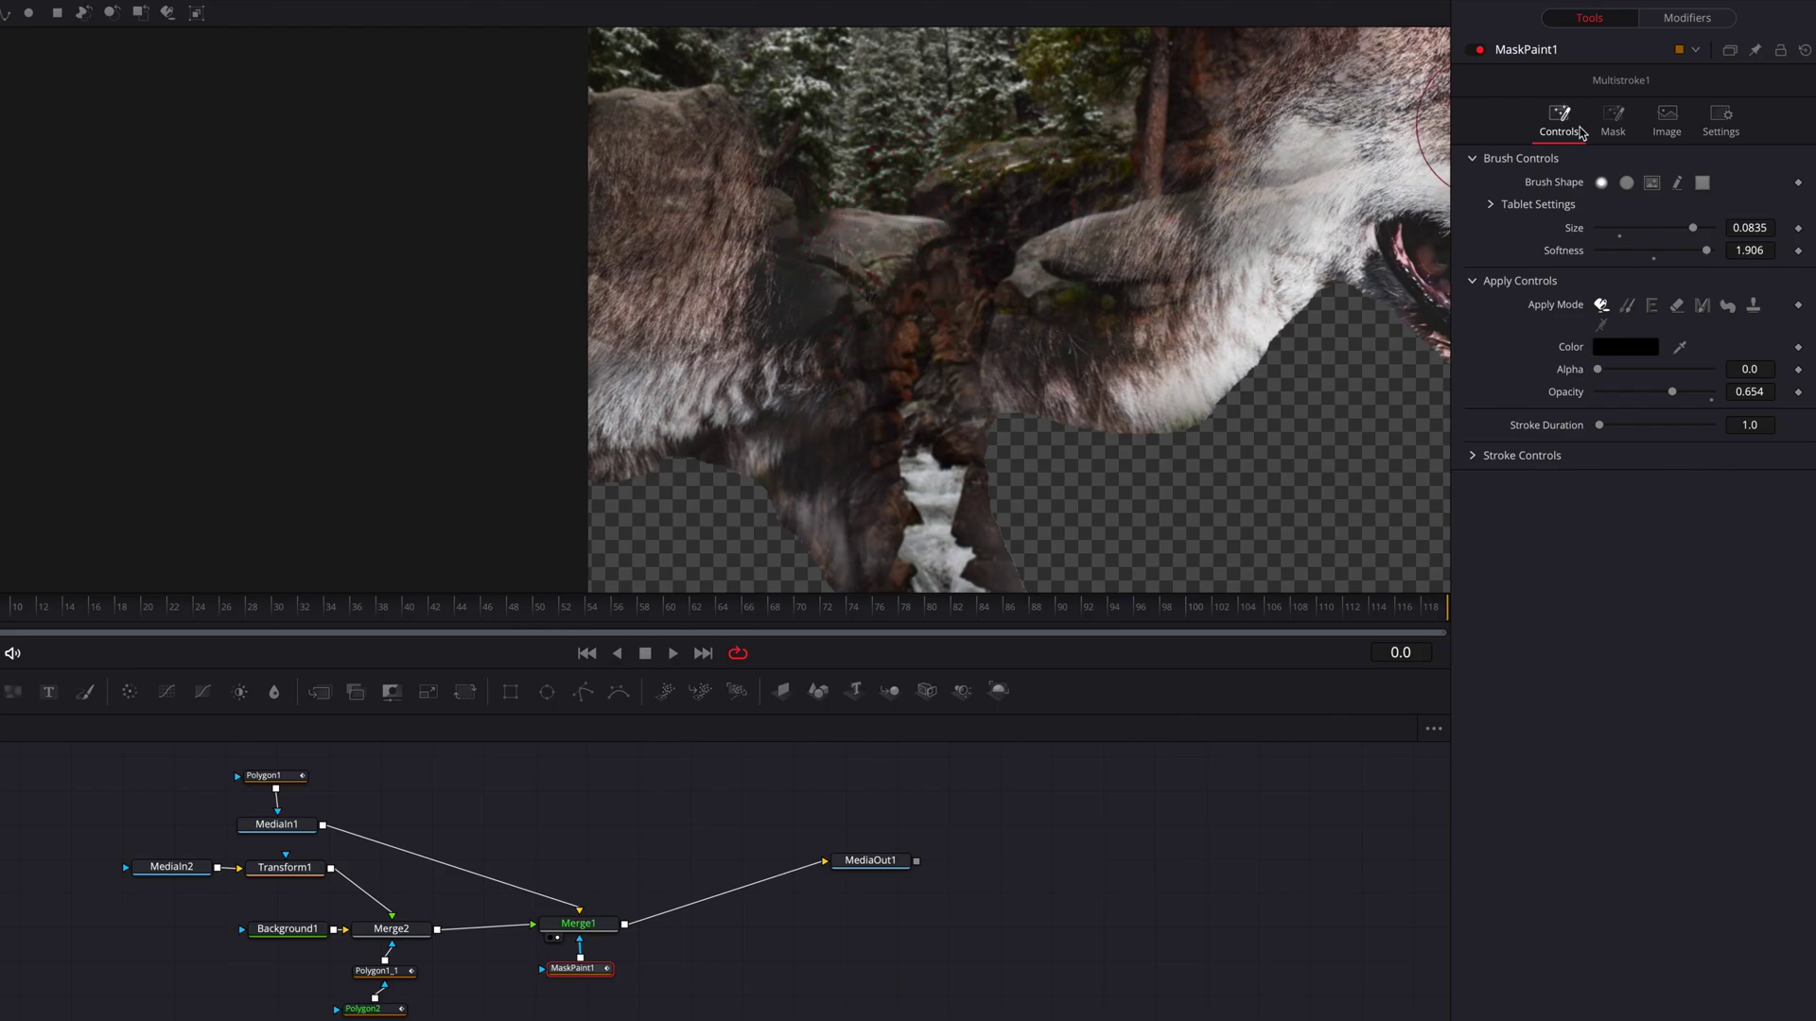
{"action": "left_click_drag", "start_coordinate": [1598, 370], "coordinate": [1641, 395]}
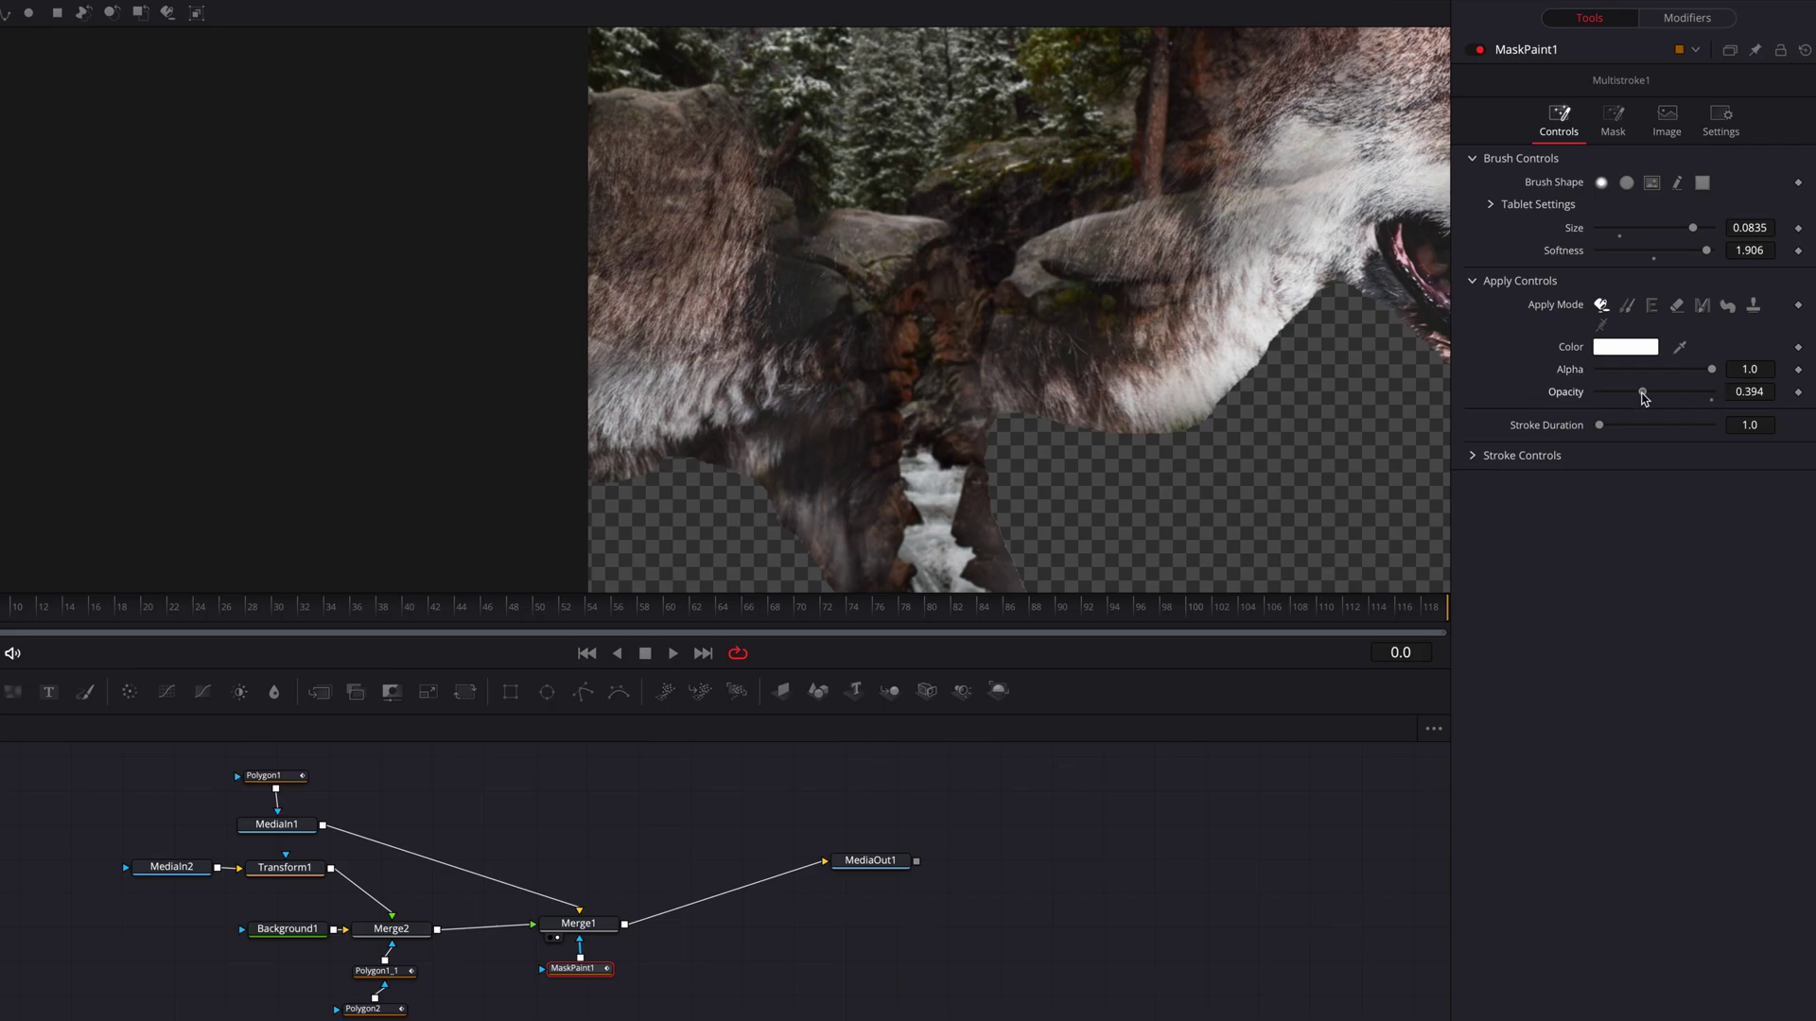
{"action": "scroll", "coordinate": [915, 155], "scroll_direction": "up", "scroll_amount": 2}
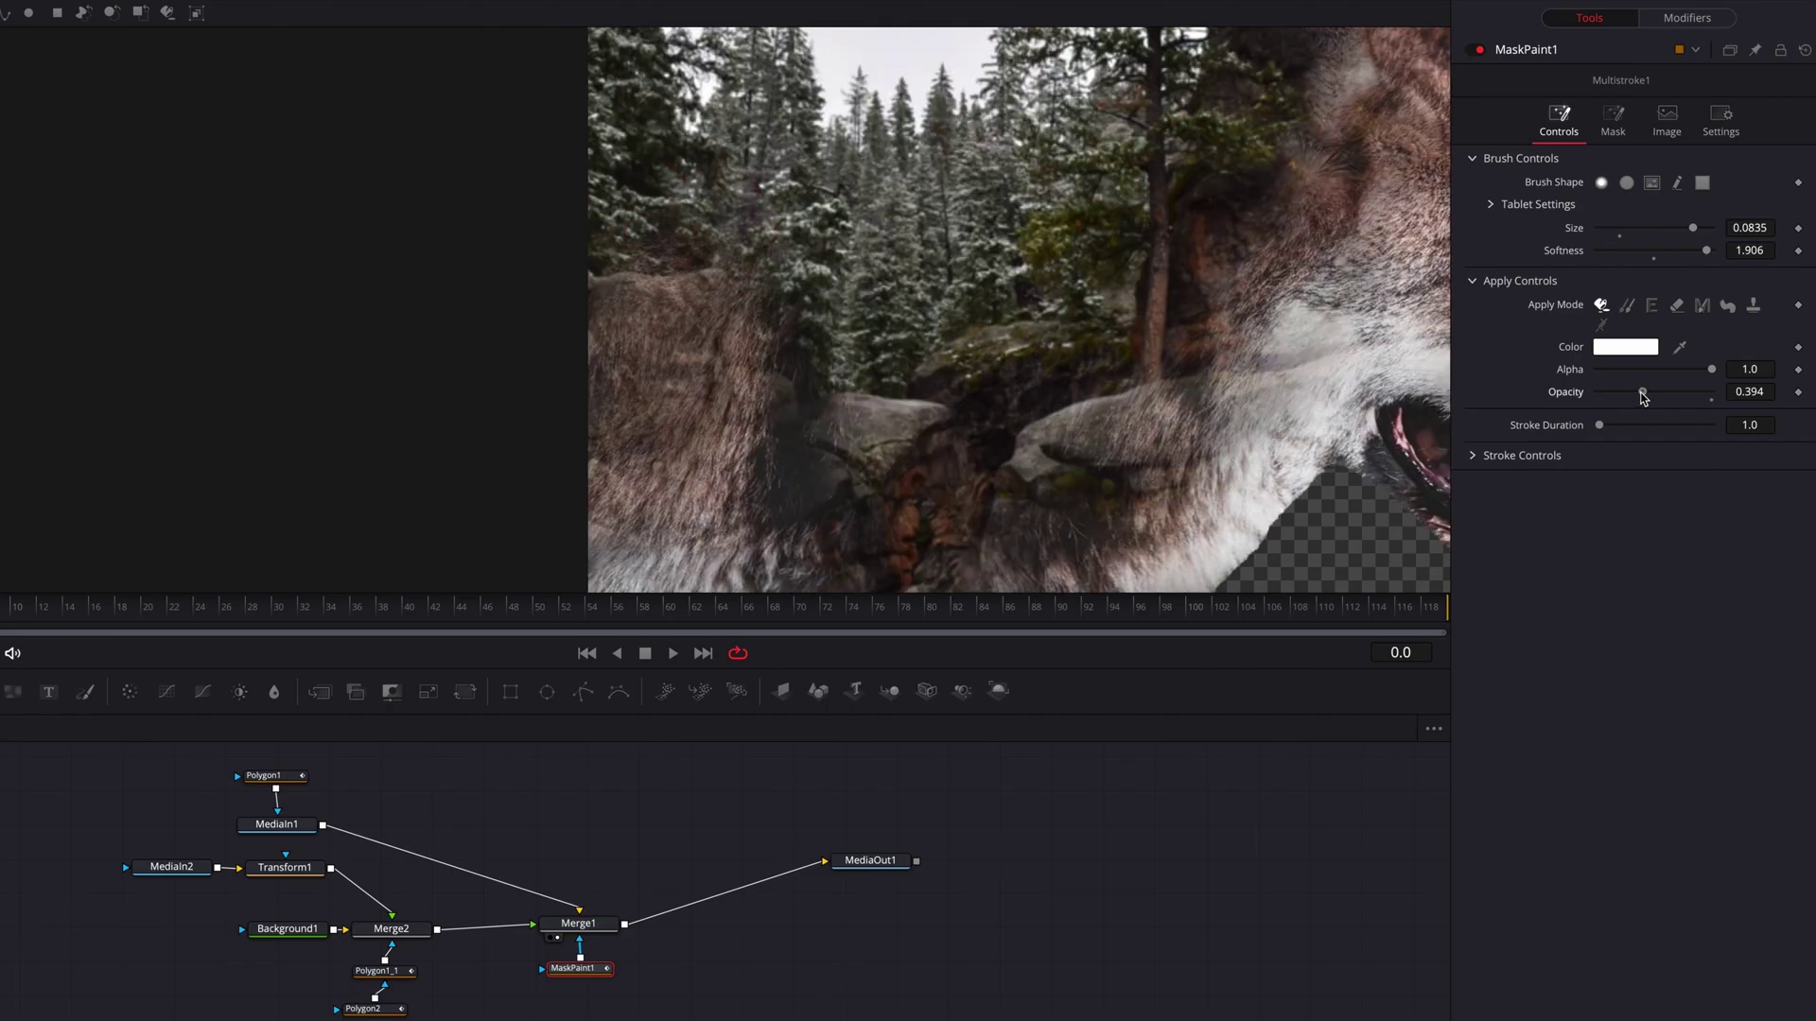
{"action": "scroll", "coordinate": [1182, 420], "scroll_direction": "up", "scroll_amount": 2}
{"action": "scroll", "coordinate": [1310, 246], "scroll_direction": "down", "scroll_amount": 2}
{"action": "left_click_drag", "start_coordinate": [1351, 498], "coordinate": [1046, 446]}
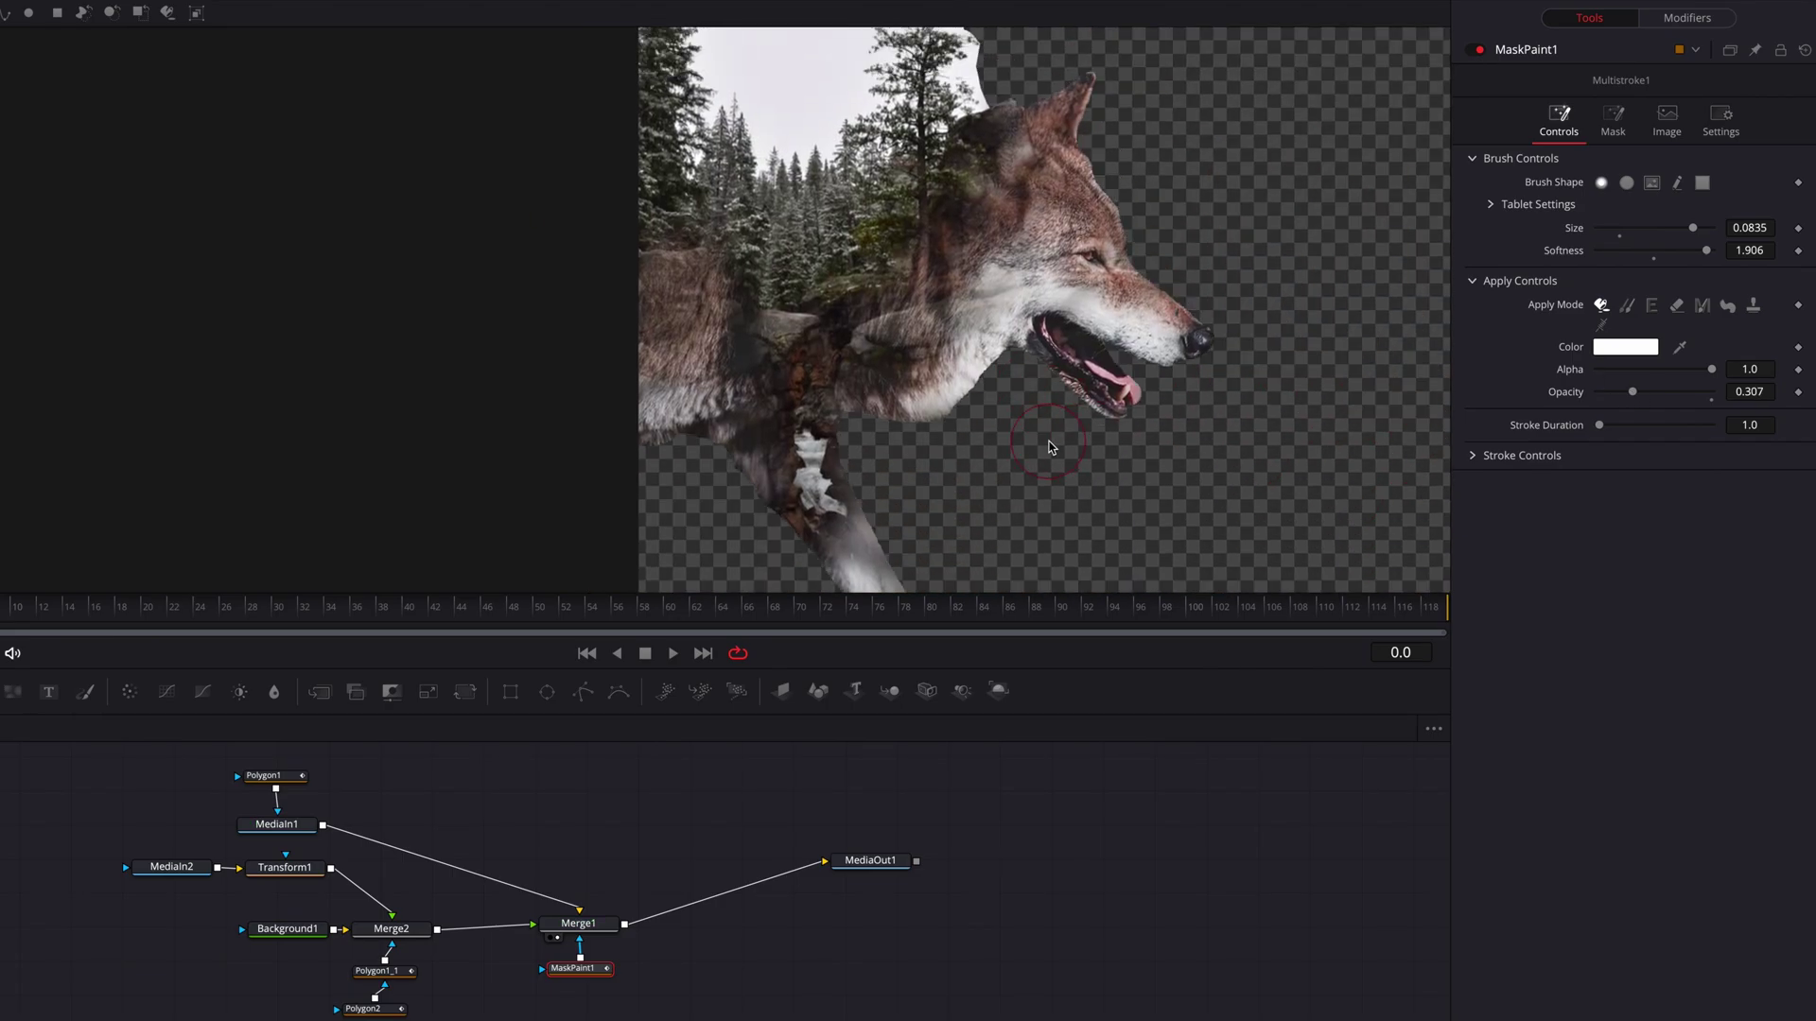
Soften the remaining forest-to-fur transitions on the neck, chest and back with faint strokes, and fit the whole image in view
{"action": "scroll", "coordinate": [887, 360], "scroll_direction": "up", "scroll_amount": 3}
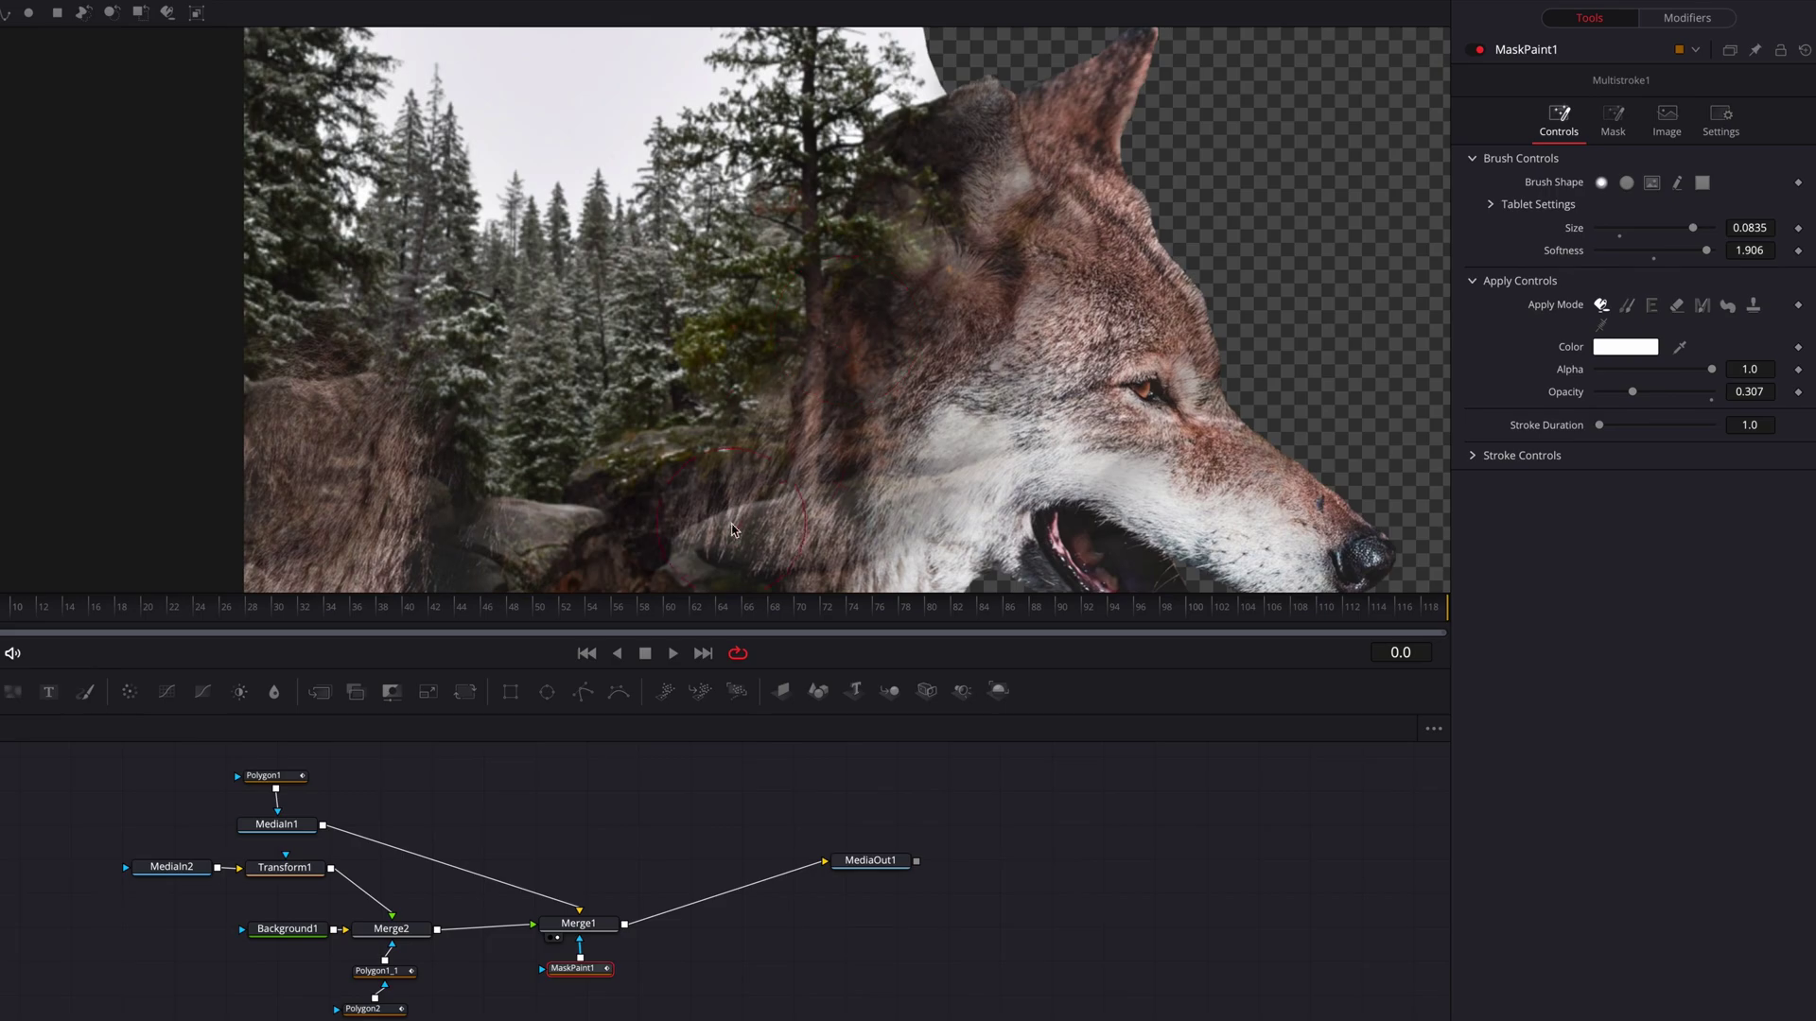
{"action": "scroll", "coordinate": [898, 491], "scroll_direction": "down", "scroll_amount": 6}
{"action": "scroll", "coordinate": [898, 490], "scroll_direction": "up", "scroll_amount": 3}
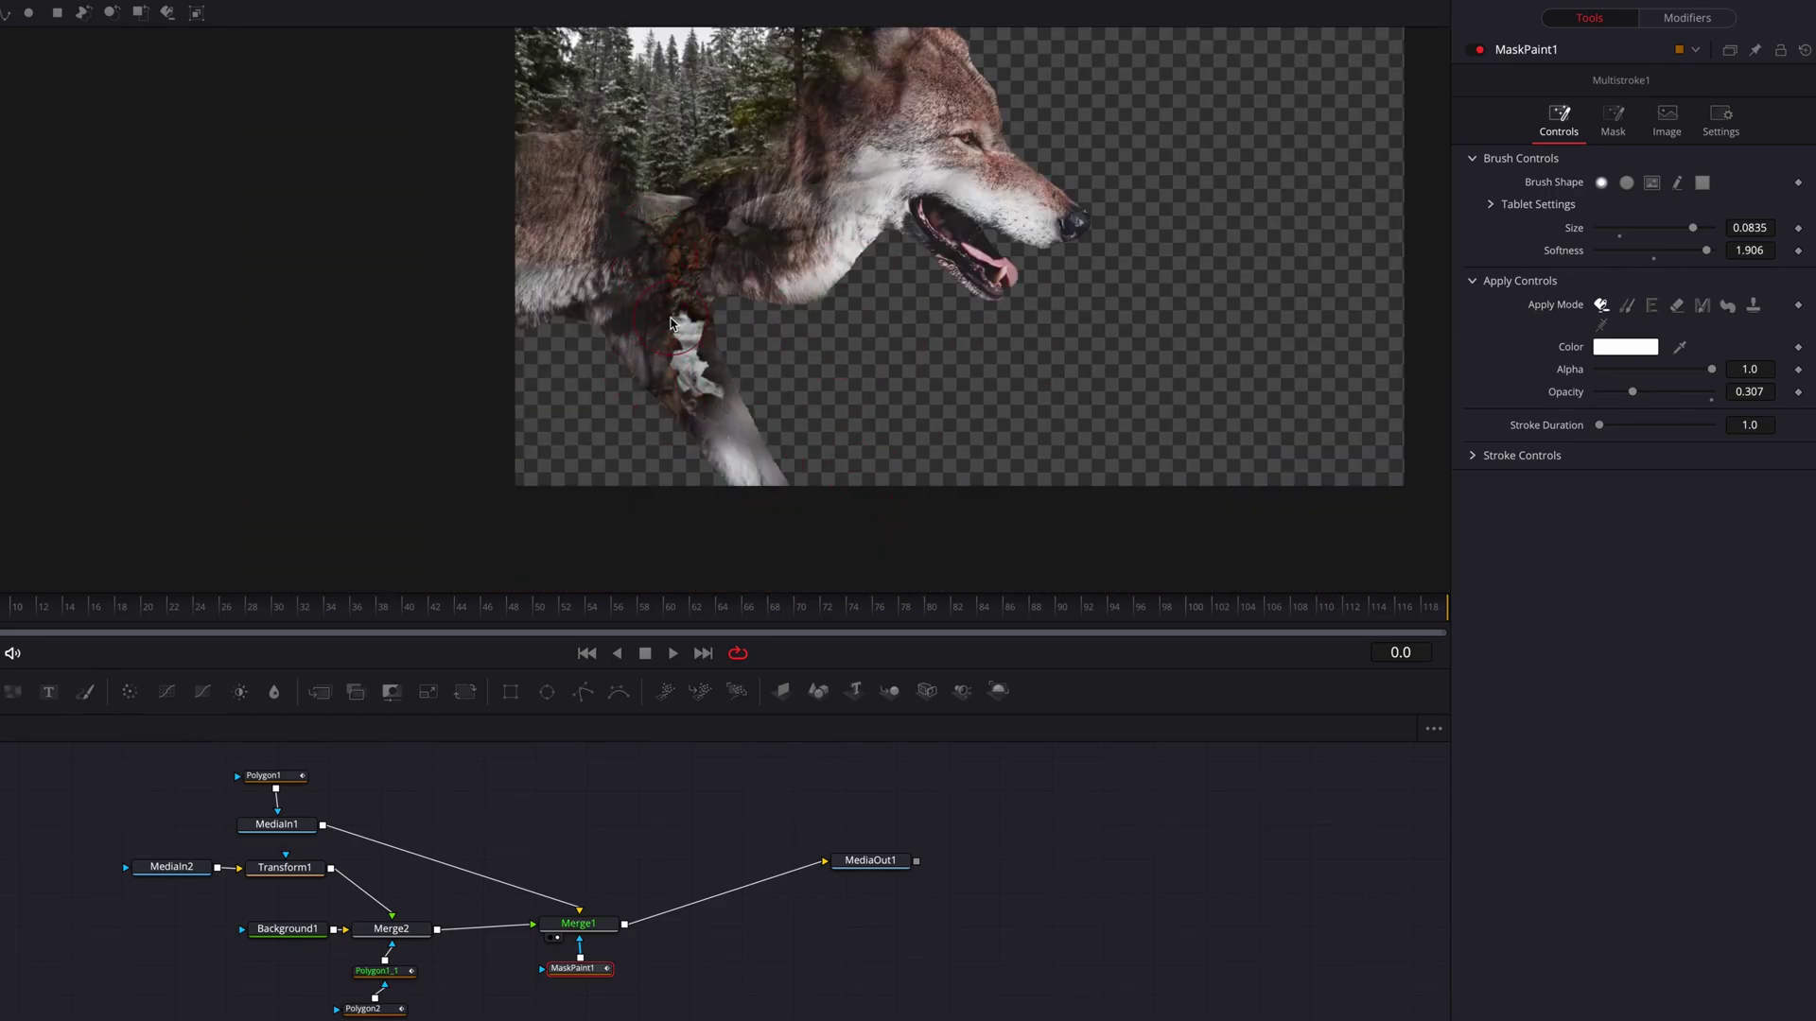
{"action": "scroll", "coordinate": [1188, 339], "scroll_direction": "up", "scroll_amount": 3}
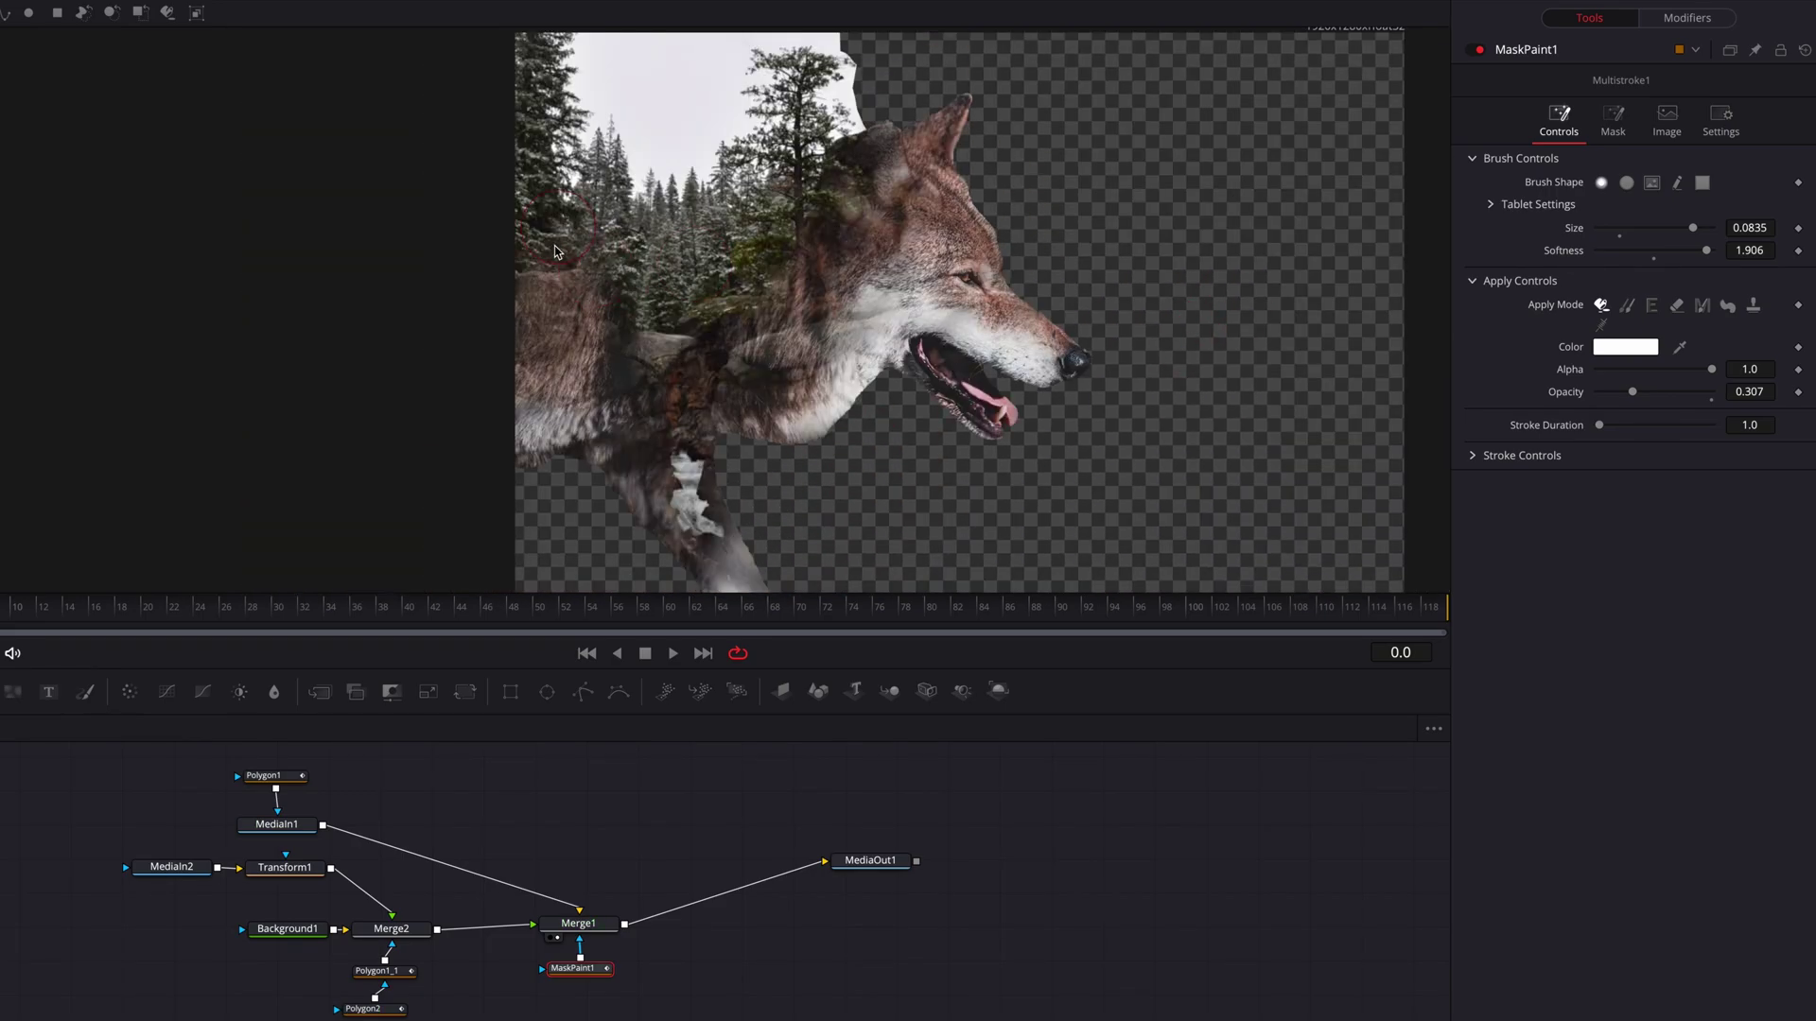
{"action": "scroll", "coordinate": [553, 244], "scroll_direction": "up", "scroll_amount": 2}
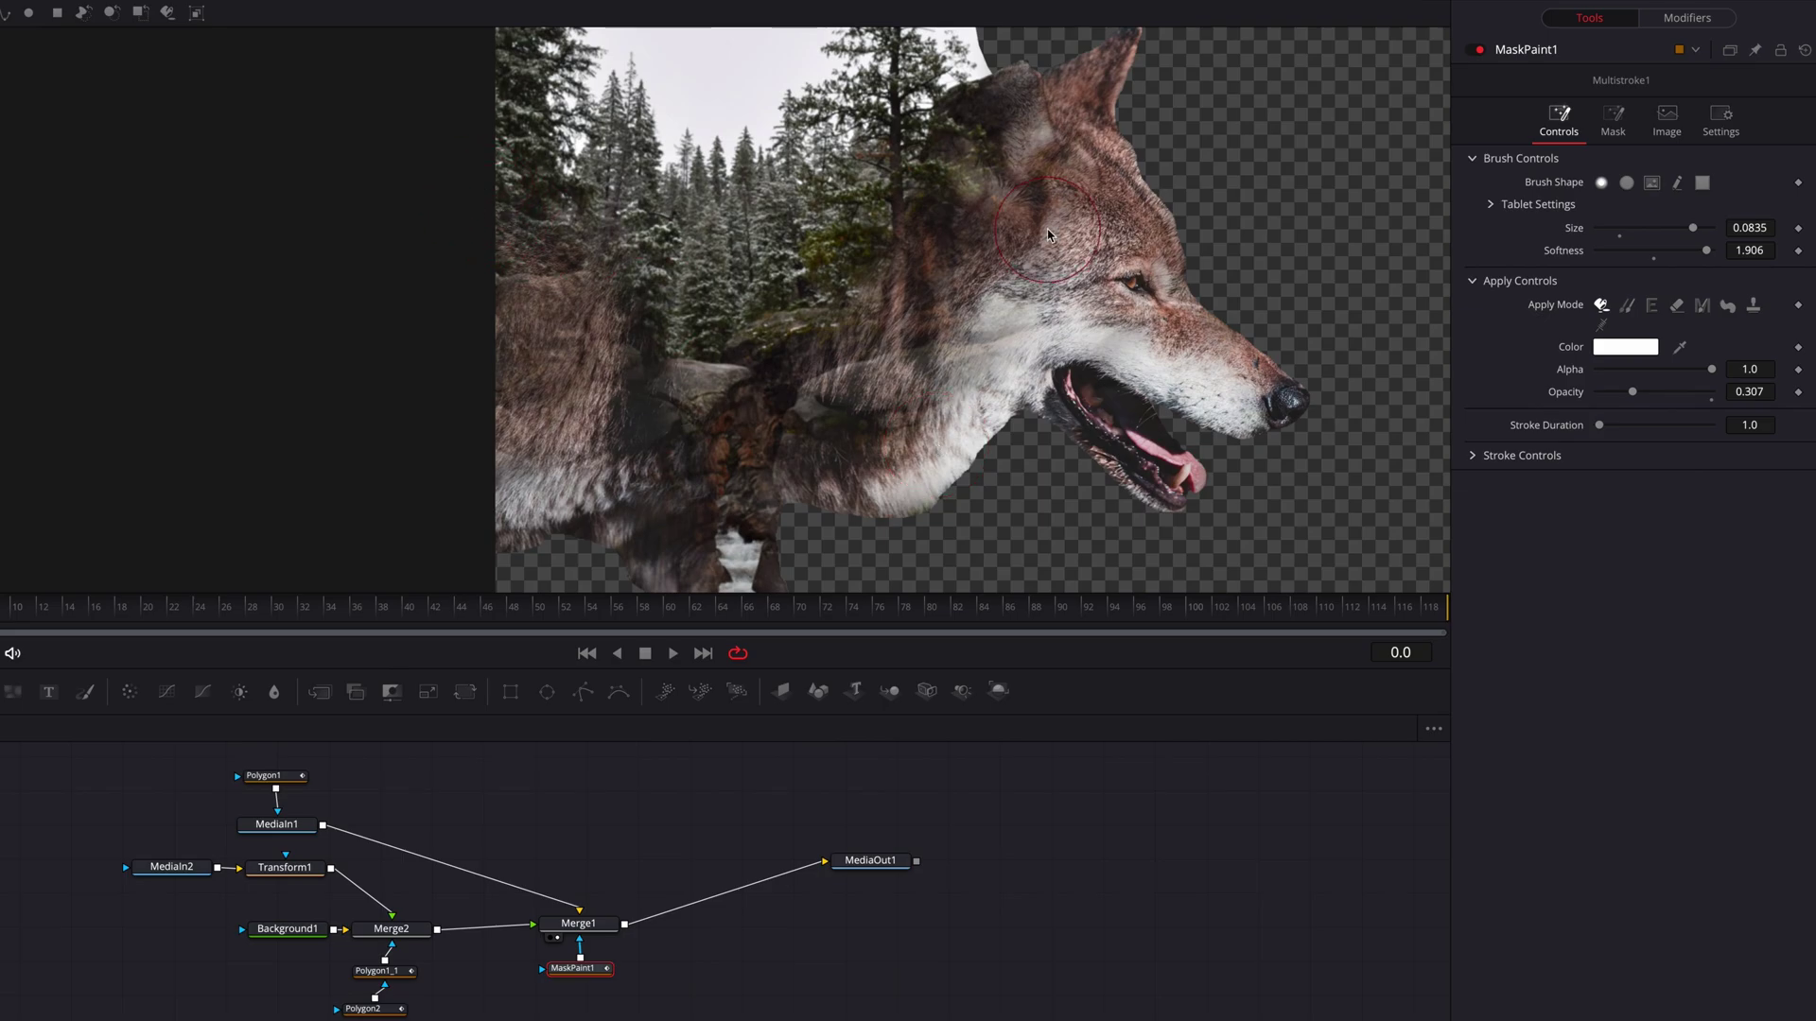
{"action": "scroll", "coordinate": [999, 355], "scroll_direction": "down", "scroll_amount": 2}
{"action": "scroll", "coordinate": [1100, 402], "scroll_direction": "up", "scroll_amount": 1}
{"action": "scroll", "coordinate": [946, 412], "scroll_direction": "down", "scroll_amount": 1}
{"action": "key", "text": "ctrl+f"}
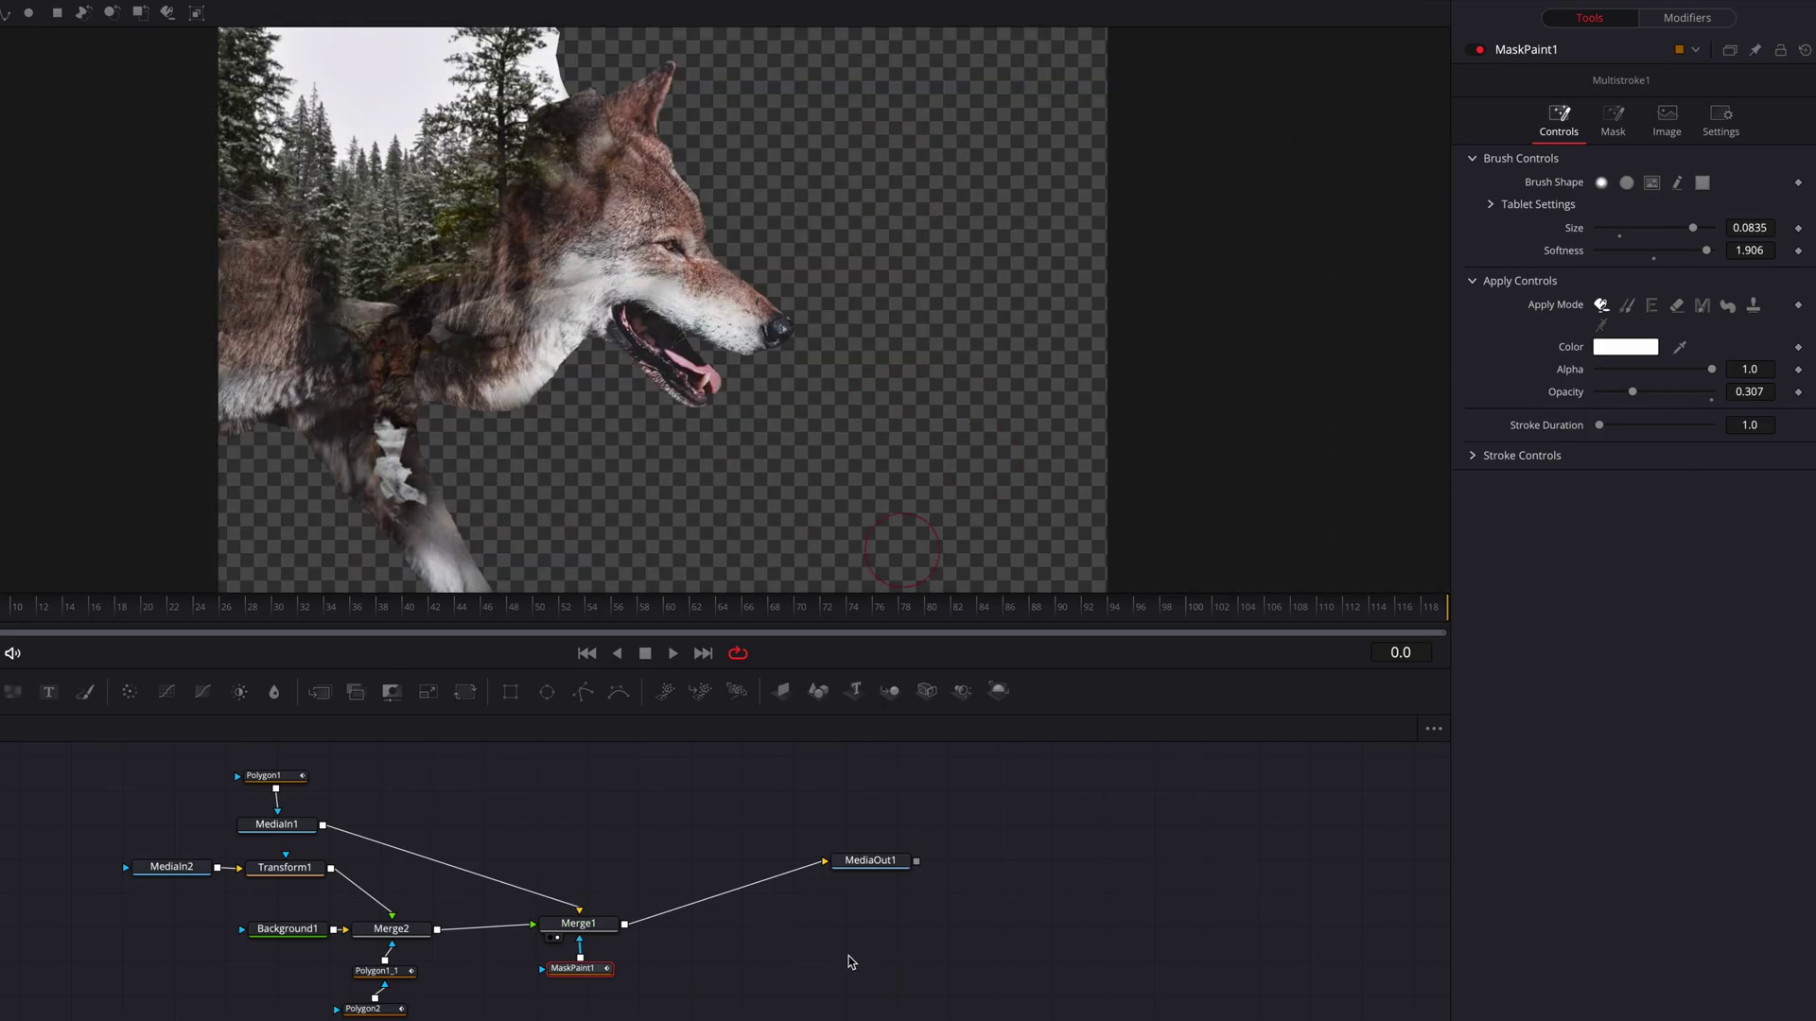
Add a Background node, merge it with Merge1's output, and show the new Merge3 in the left viewer
{"action": "left_click_drag", "start_coordinate": [881, 865], "coordinate": [990, 896]}
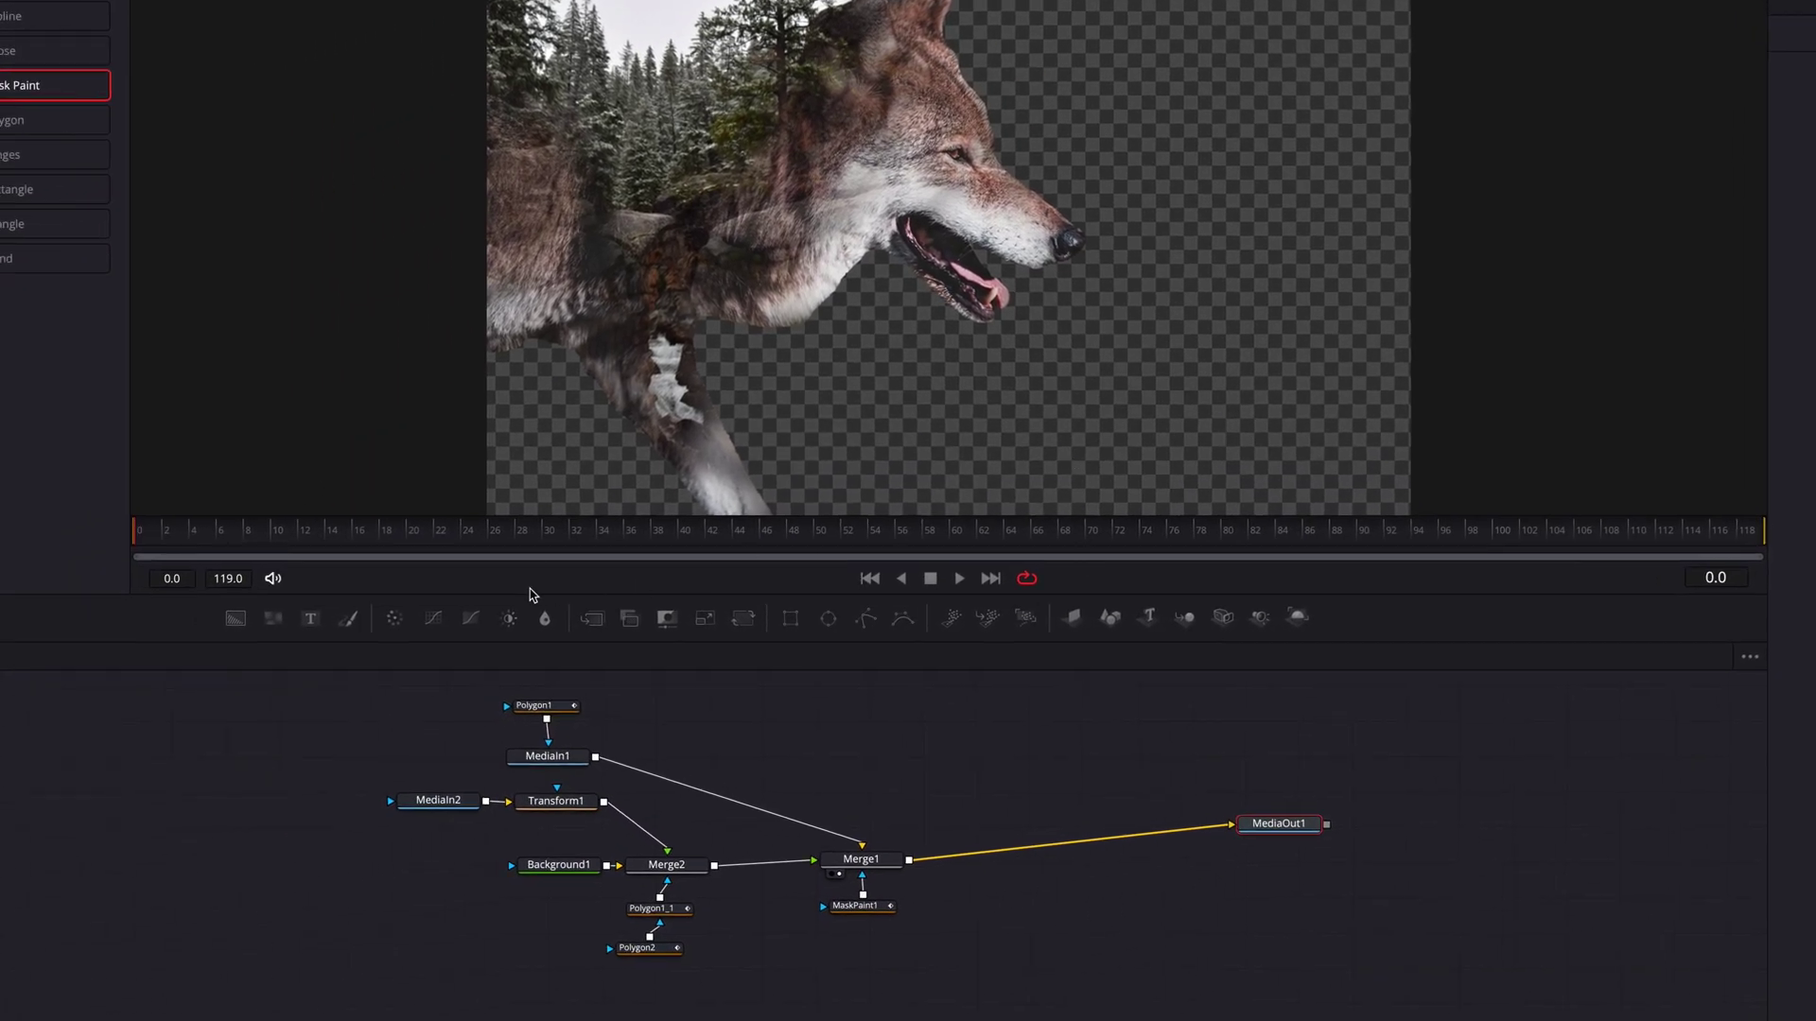
{"action": "left_click_drag", "start_coordinate": [235, 619], "coordinate": [981, 934]}
{"action": "left_click_drag", "start_coordinate": [909, 859], "coordinate": [1030, 932]}
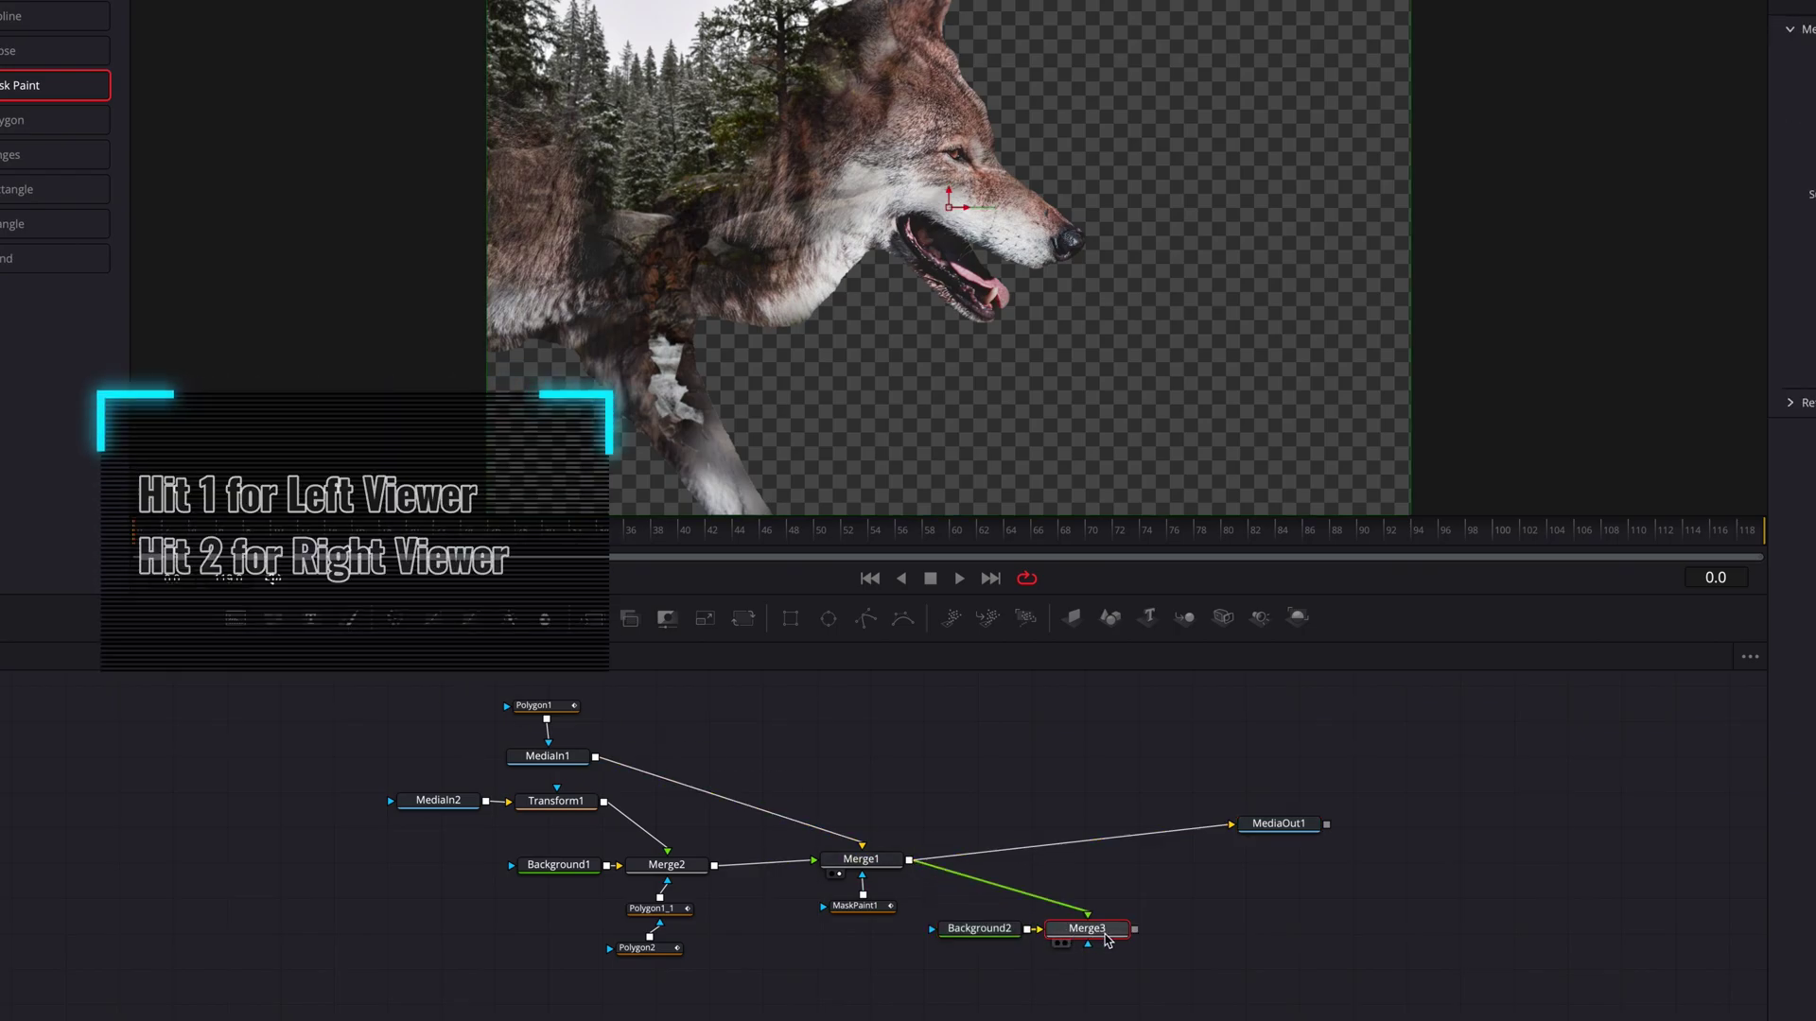
{"action": "key", "text": "1"}
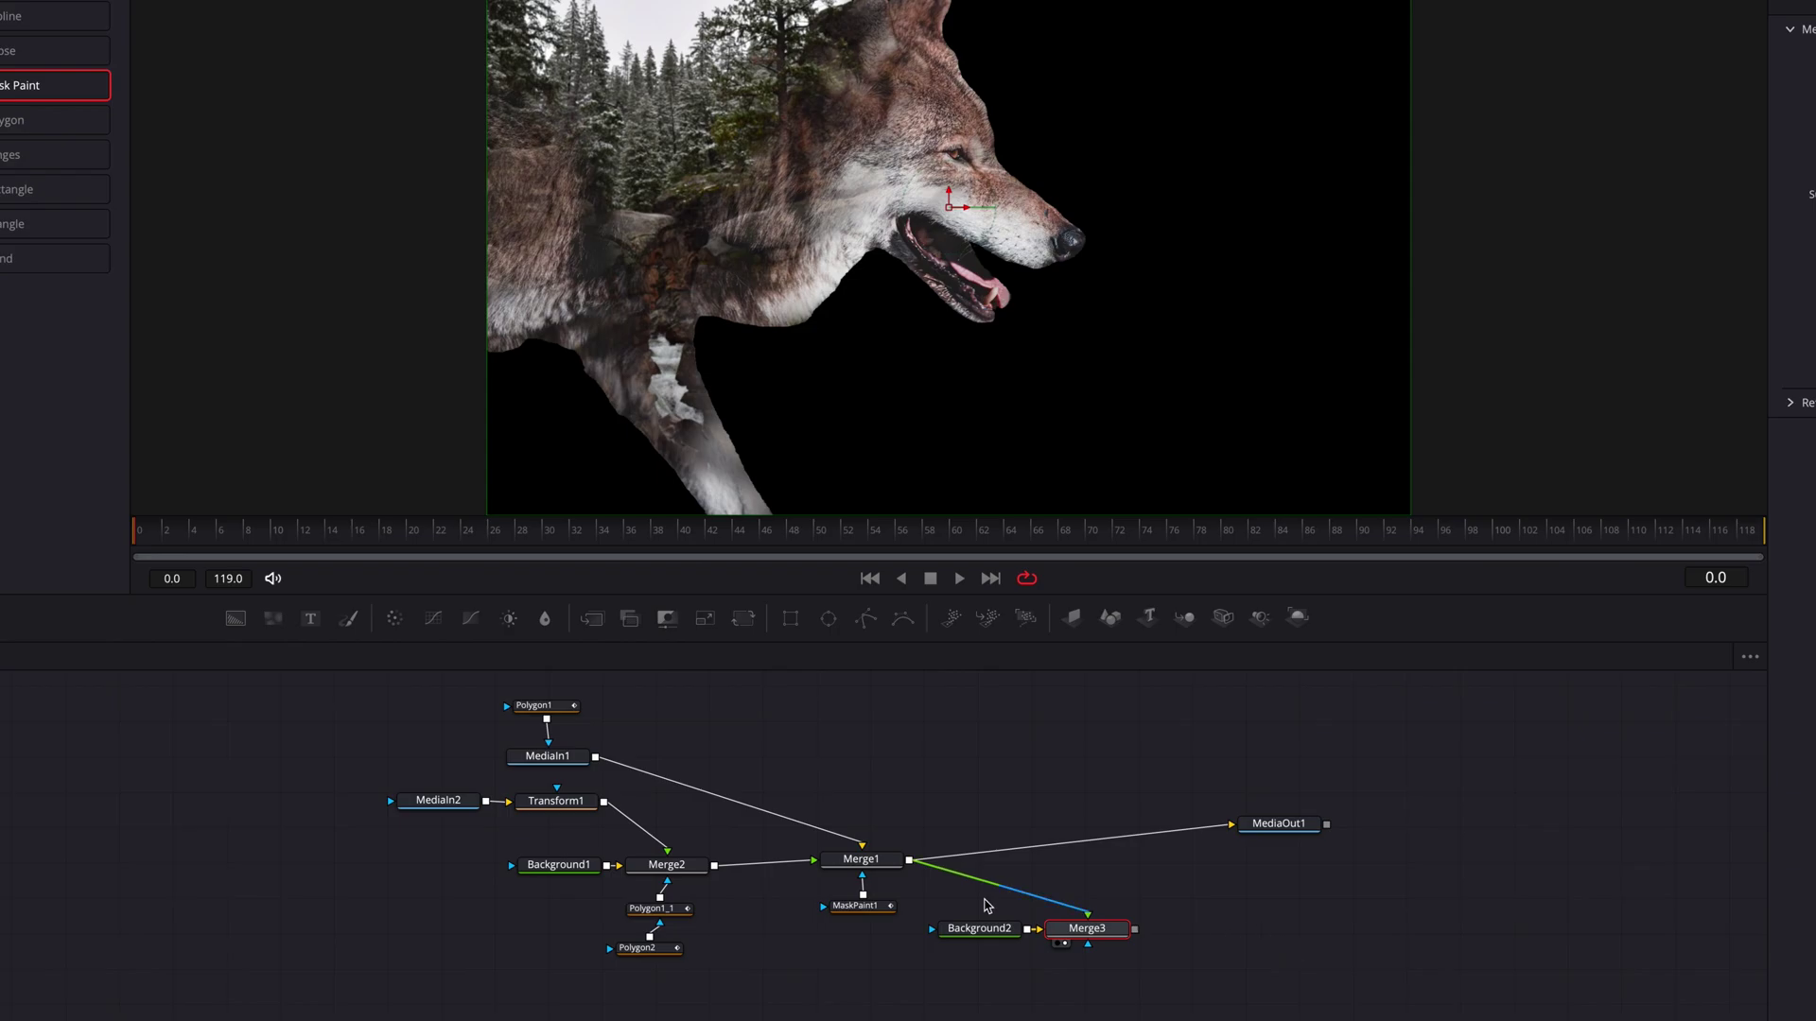
Move MediaIn2 and Transform1 aside and insert Brightness Contrast nodes between MediaIn1 and Merge1 and between Transform1 and Merge2
{"action": "left_click_drag", "start_coordinate": [423, 780], "coordinate": [467, 795]}
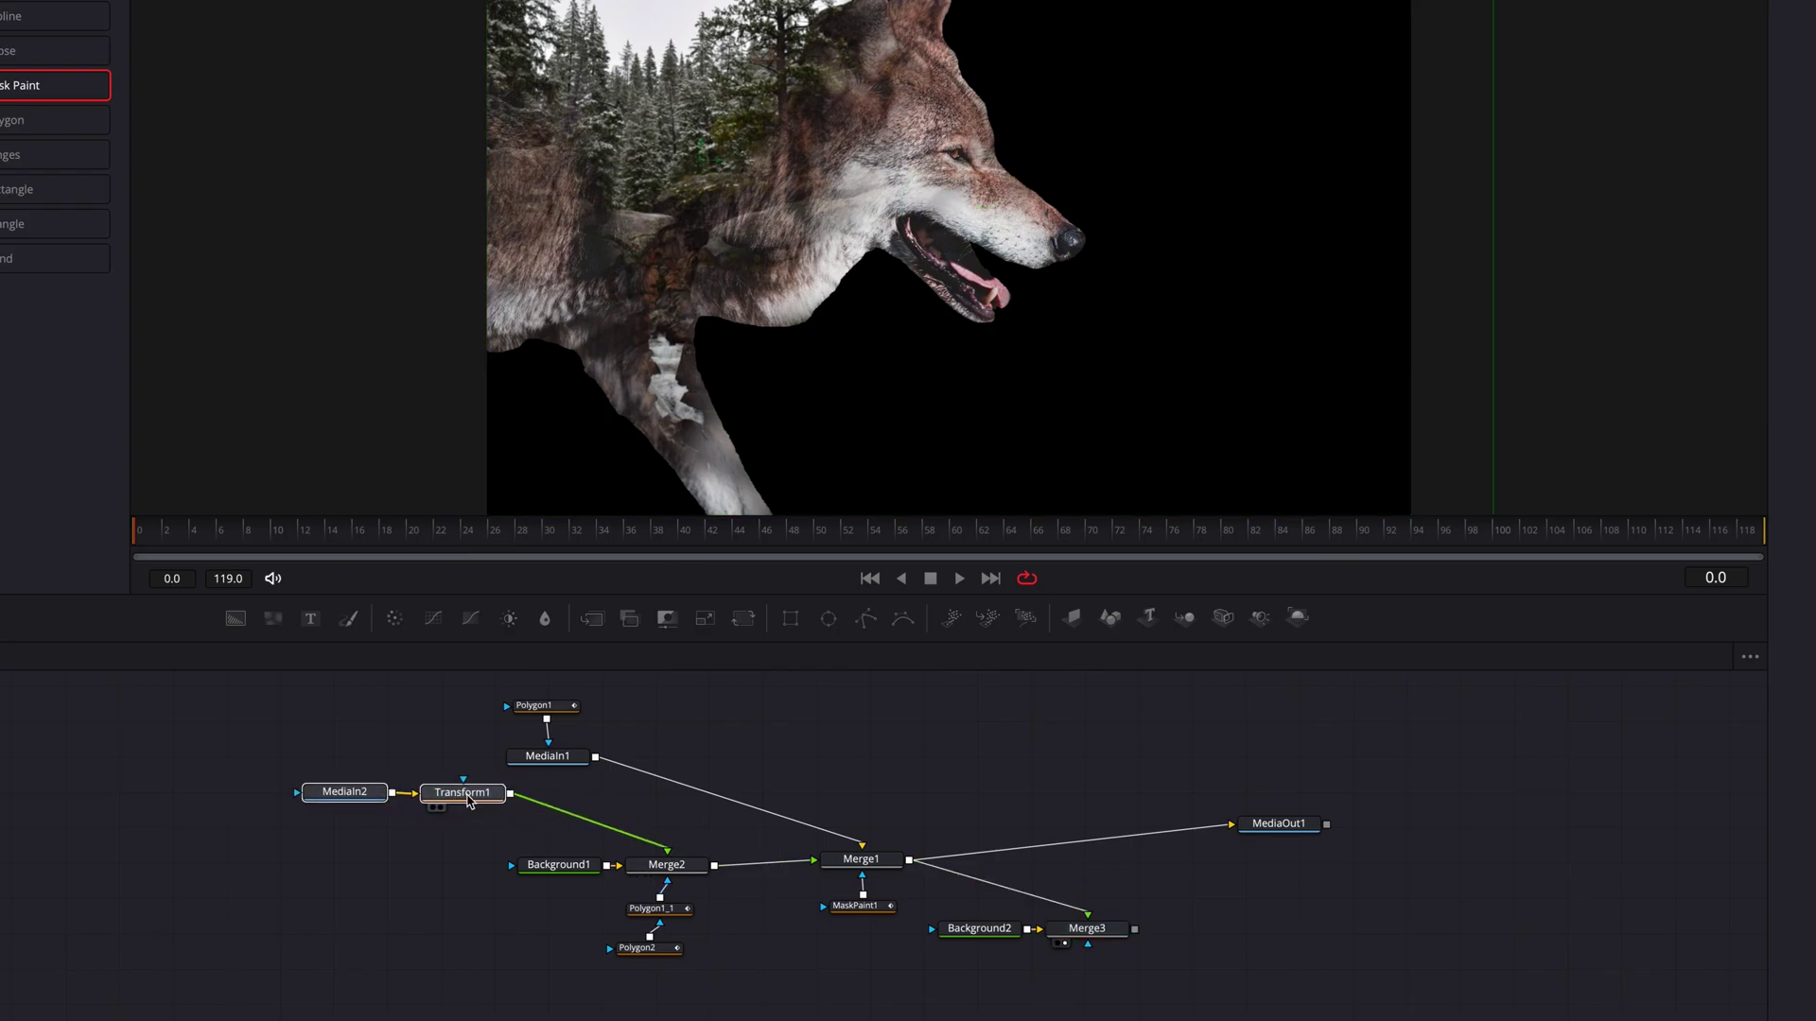
{"action": "left_click", "coordinate": [607, 676]}
{"action": "left_click_drag", "start_coordinate": [558, 653], "coordinate": [883, 768]}
{"action": "left_click_drag", "start_coordinate": [511, 623], "coordinate": [674, 798]}
Set BrightnessContrast1 to saturation 0.217, contrast 0.378 and lift -0.027, with Pre-Divide / Post-Multiply enabled
{"action": "left_click", "coordinate": [879, 756]}
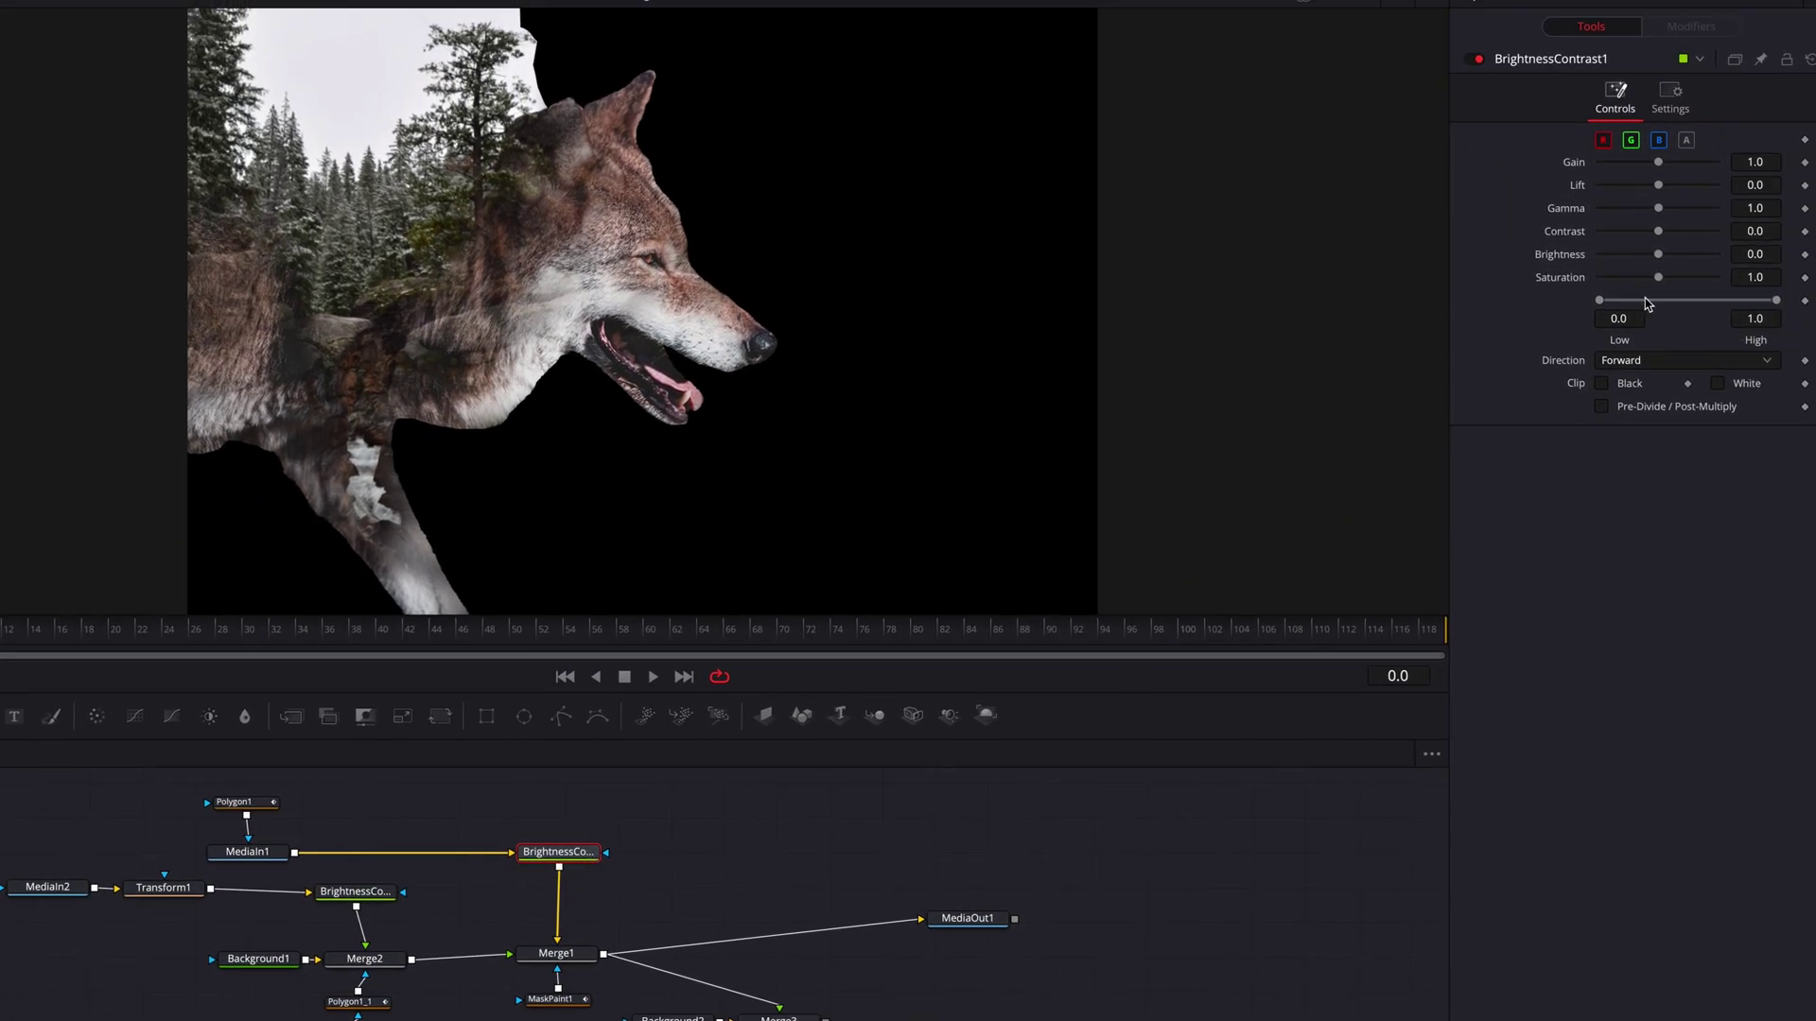
{"action": "left_click_drag", "start_coordinate": [1658, 278], "coordinate": [1620, 280]}
{"action": "mouse_move", "coordinate": [1748, 230]}
{"action": "left_mouse_down"}
{"action": "mouse_move", "coordinate": [1767, 231]}
{"action": "mouse_move", "coordinate": [1751, 185]}
{"action": "mouse_move", "coordinate": [1764, 231]}
{"action": "left_mouse_up"}
{"action": "scroll", "coordinate": [928, 459], "scroll_direction": "up", "scroll_amount": 1}
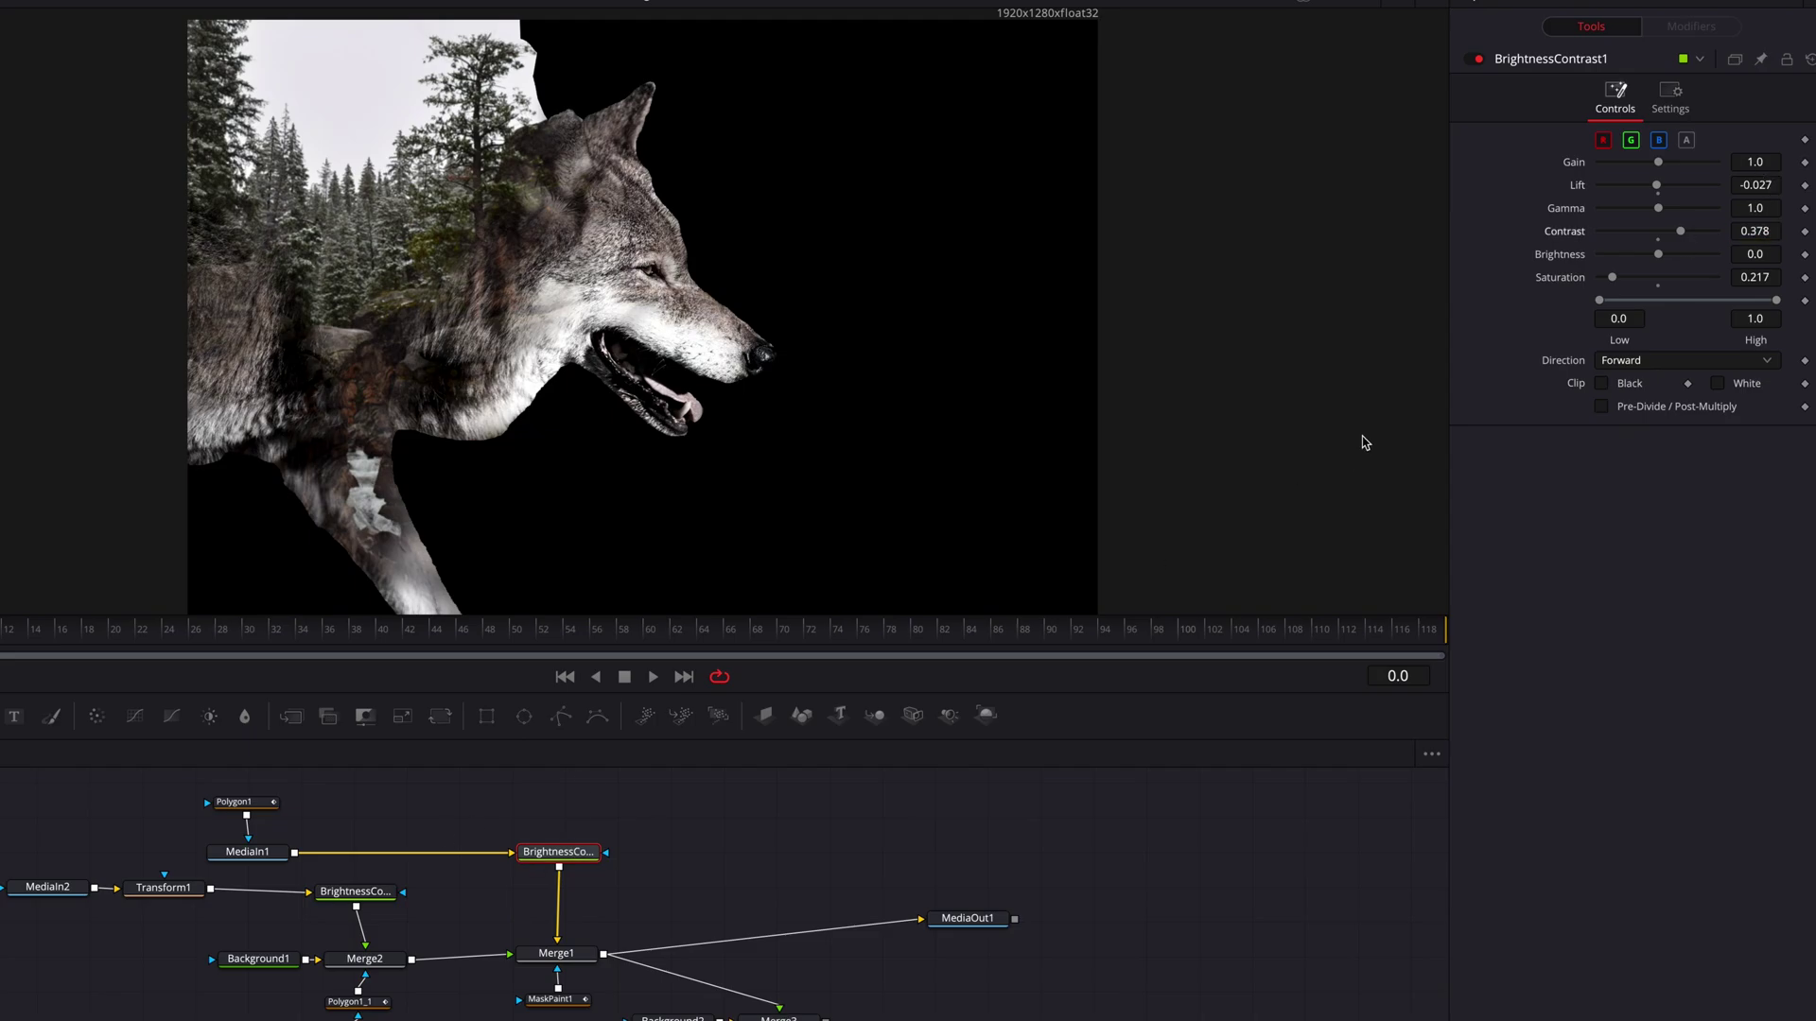
{"action": "left_click", "coordinate": [1602, 408]}
Set BrightnessContrast2 to saturation 0.526, lift 0.041, gamma 0.954 and contrast 0.013, with Pre-Divide / Post-Multiply enabled
{"action": "left_click", "coordinate": [370, 892]}
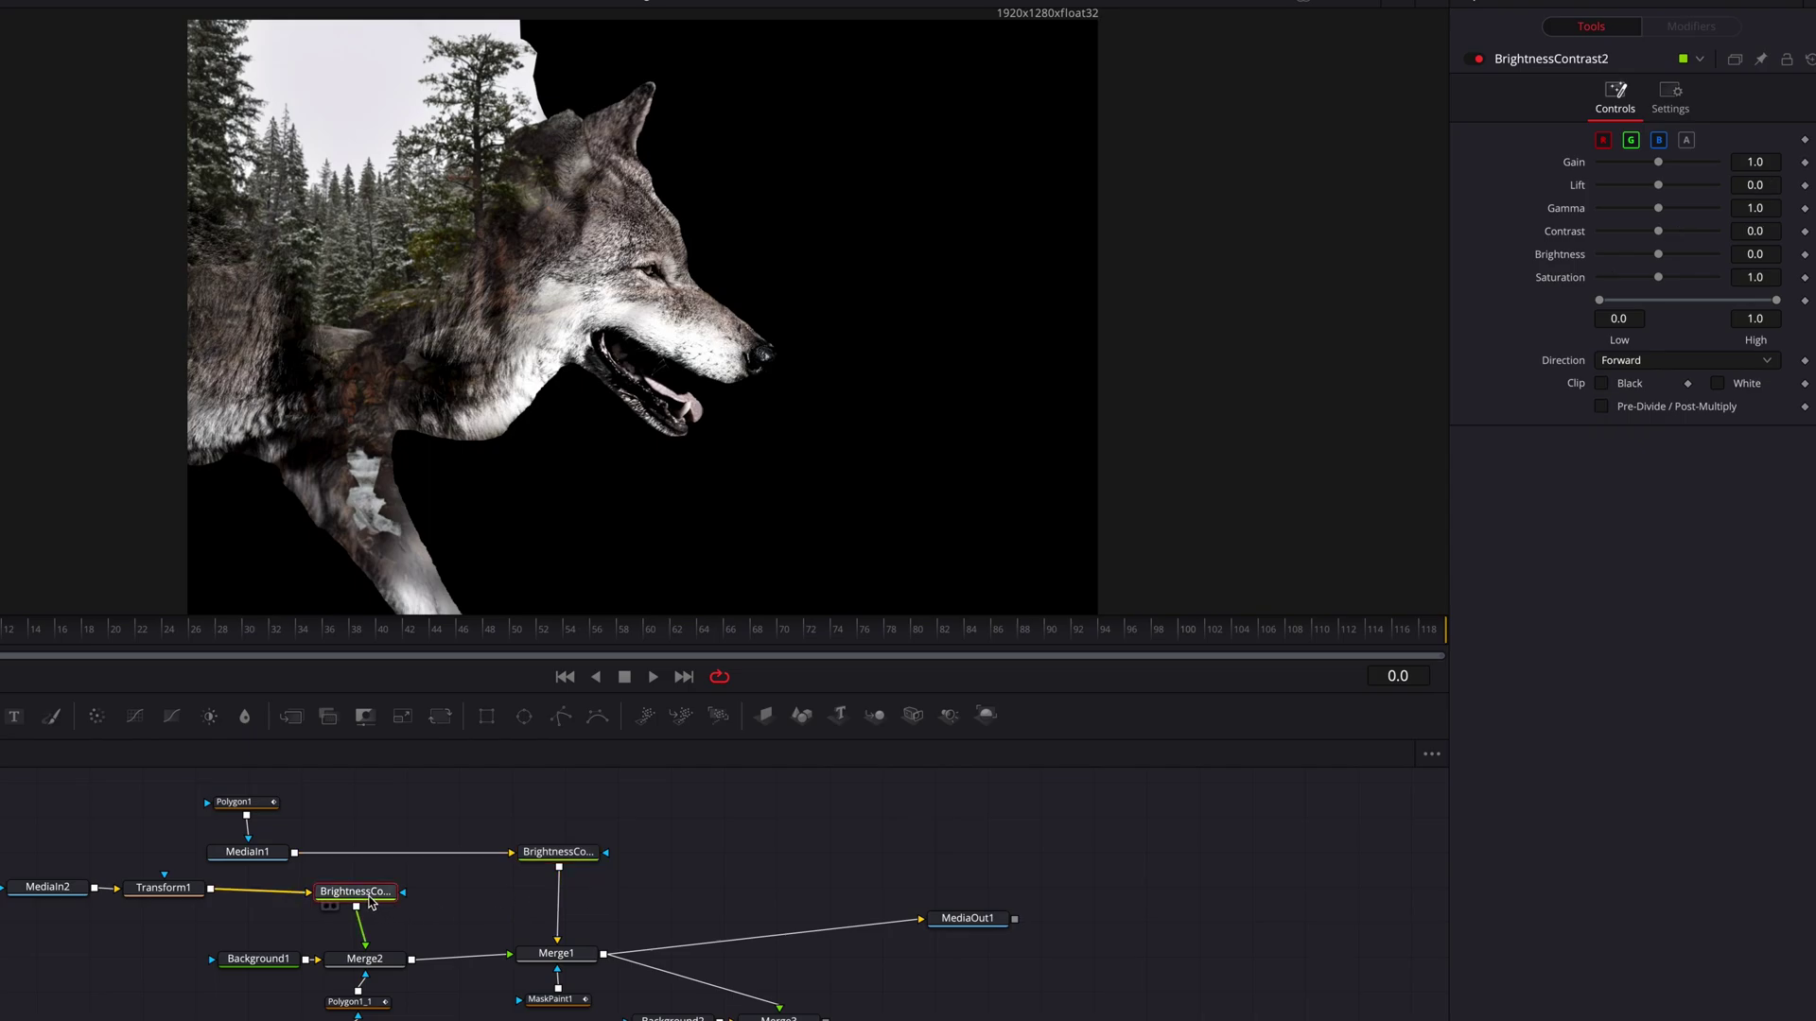
{"action": "left_click_drag", "start_coordinate": [1659, 278], "coordinate": [1626, 278]}
{"action": "left_click_drag", "start_coordinate": [1755, 276], "coordinate": [1765, 276]}
{"action": "left_click_drag", "start_coordinate": [1765, 183], "coordinate": [1750, 184]}
{"action": "left_click_drag", "start_coordinate": [1755, 231], "coordinate": [1774, 185]}
{"action": "left_click_drag", "start_coordinate": [1756, 208], "coordinate": [1756, 208]}
{"action": "left_click_drag", "start_coordinate": [1755, 231], "coordinate": [1765, 231]}
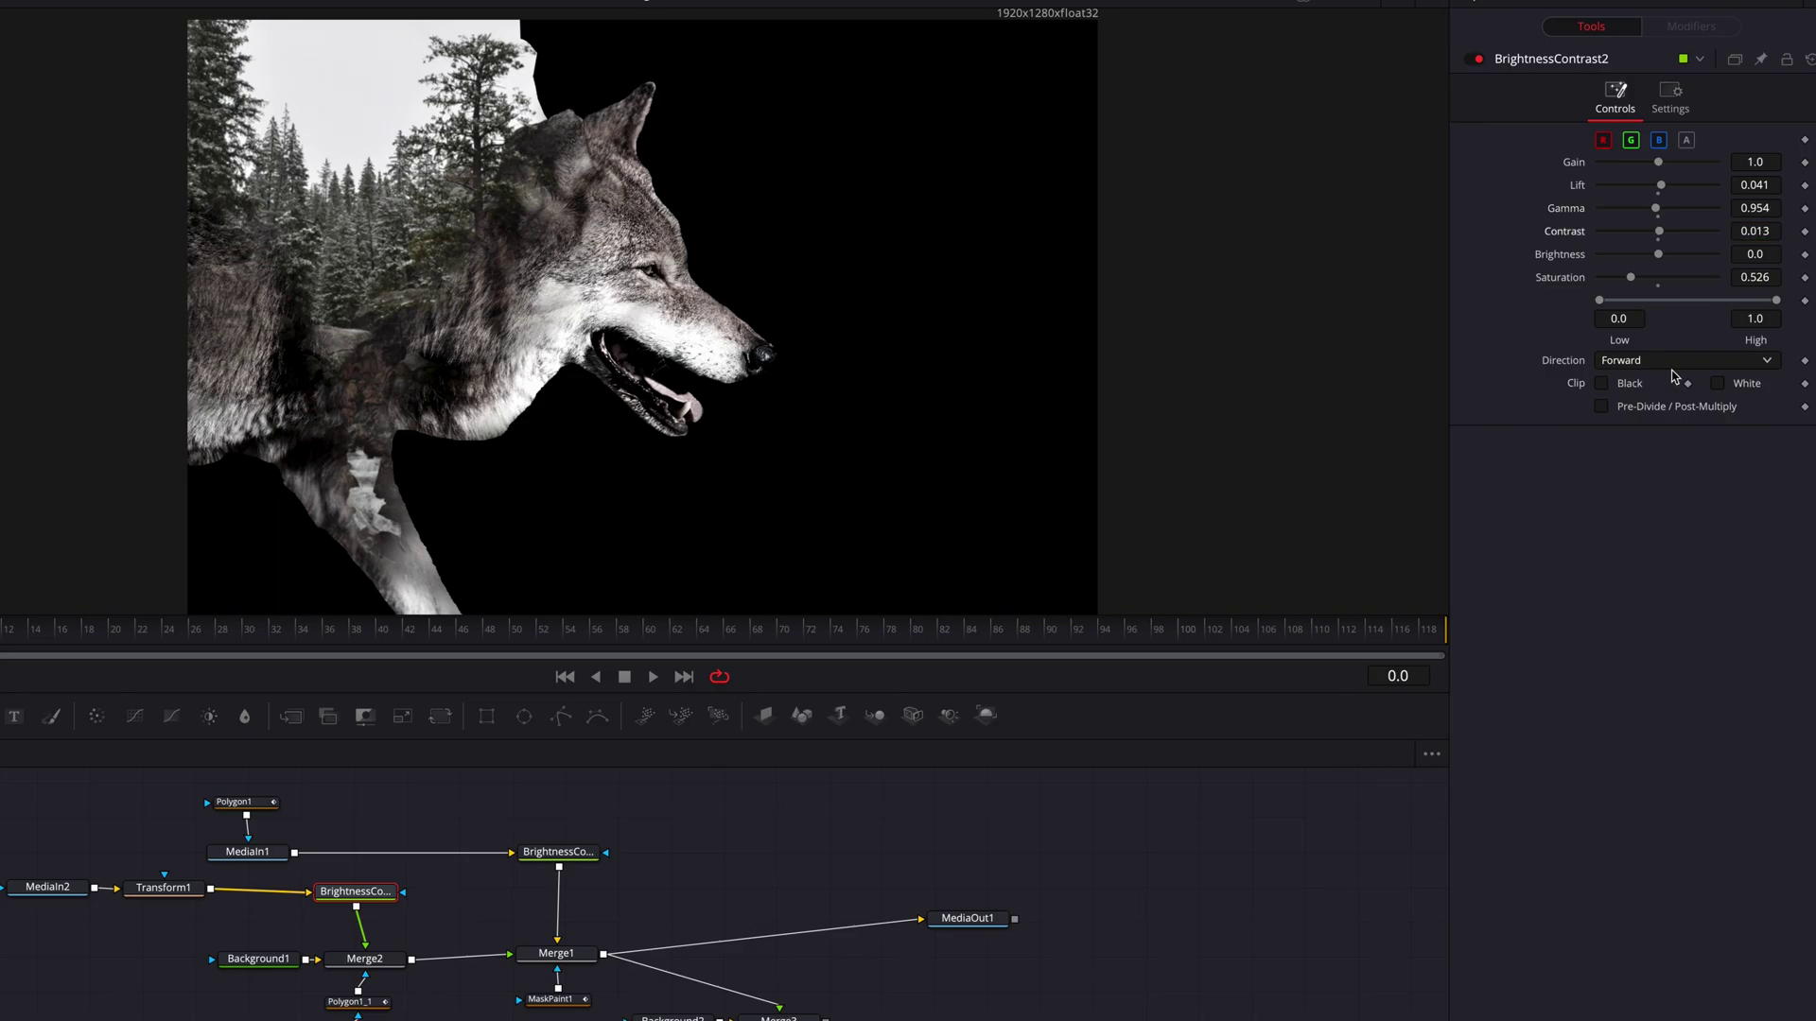
{"action": "scroll", "coordinate": [502, 430], "scroll_direction": "down", "scroll_amount": 1}
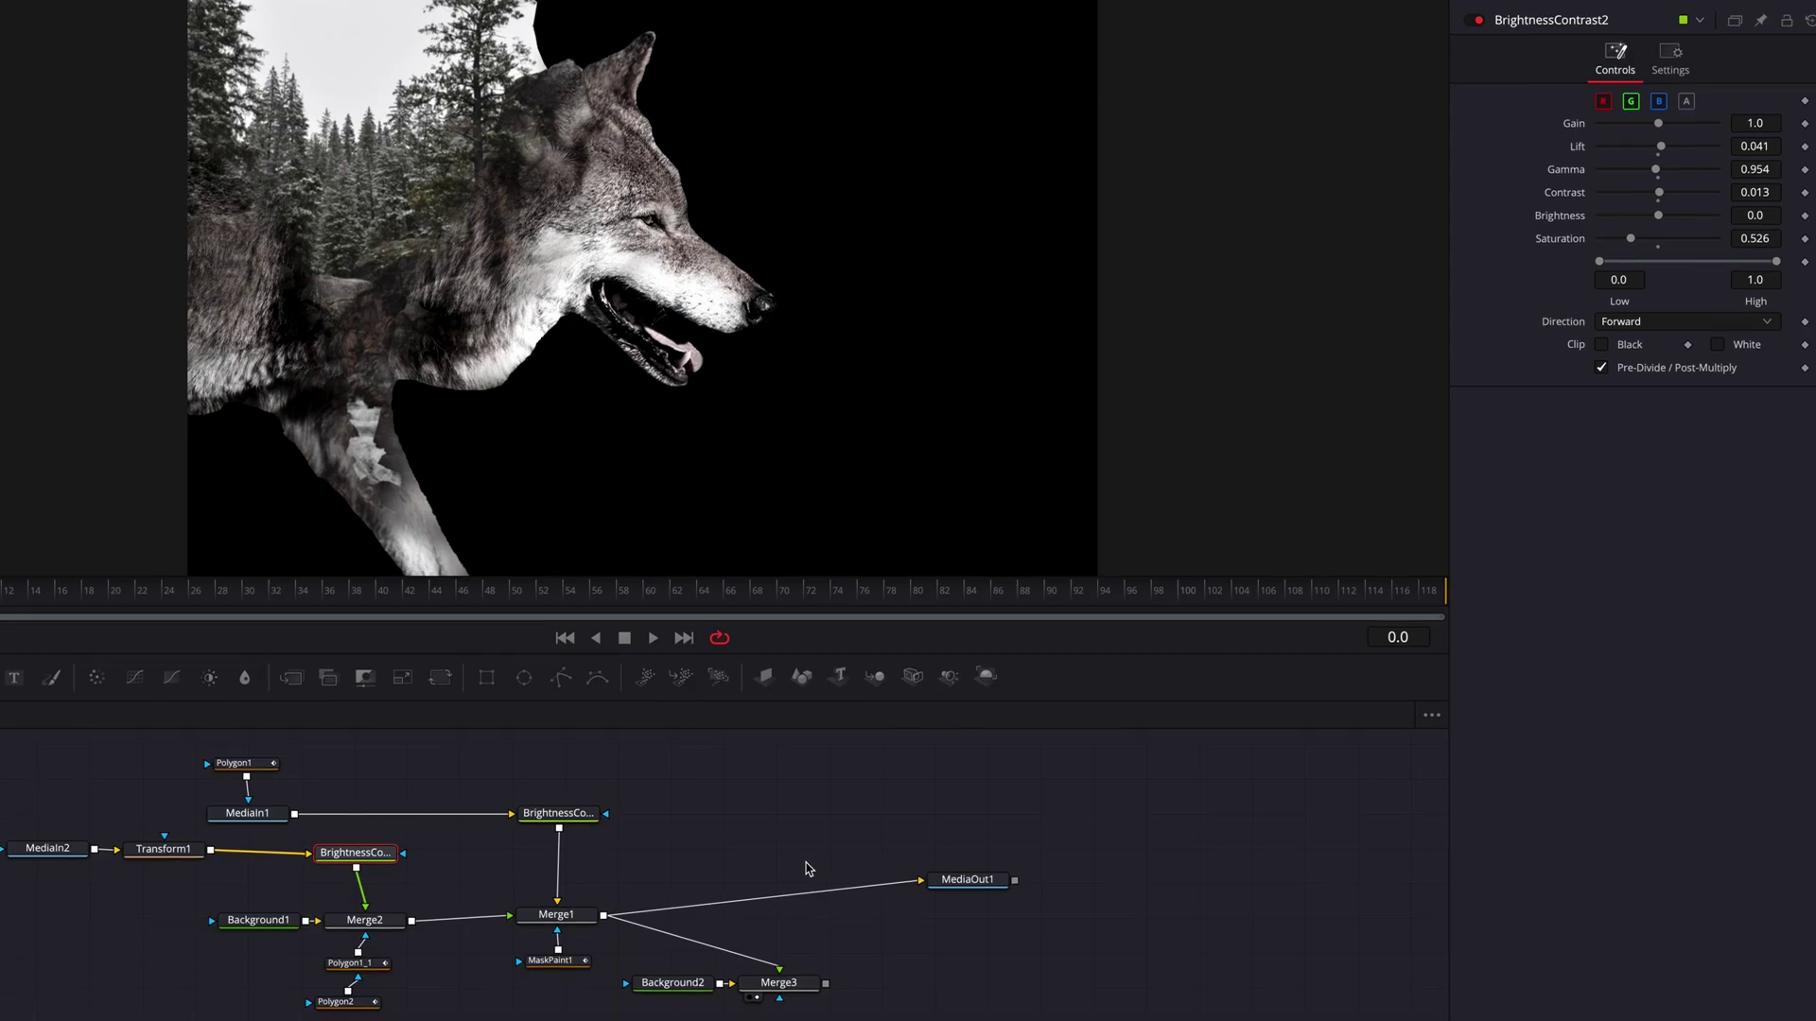
Sample the forest image's sky colour for Background2, then connect Merge3 to MediaOut1 and view the output
{"action": "left_click", "coordinate": [673, 983]}
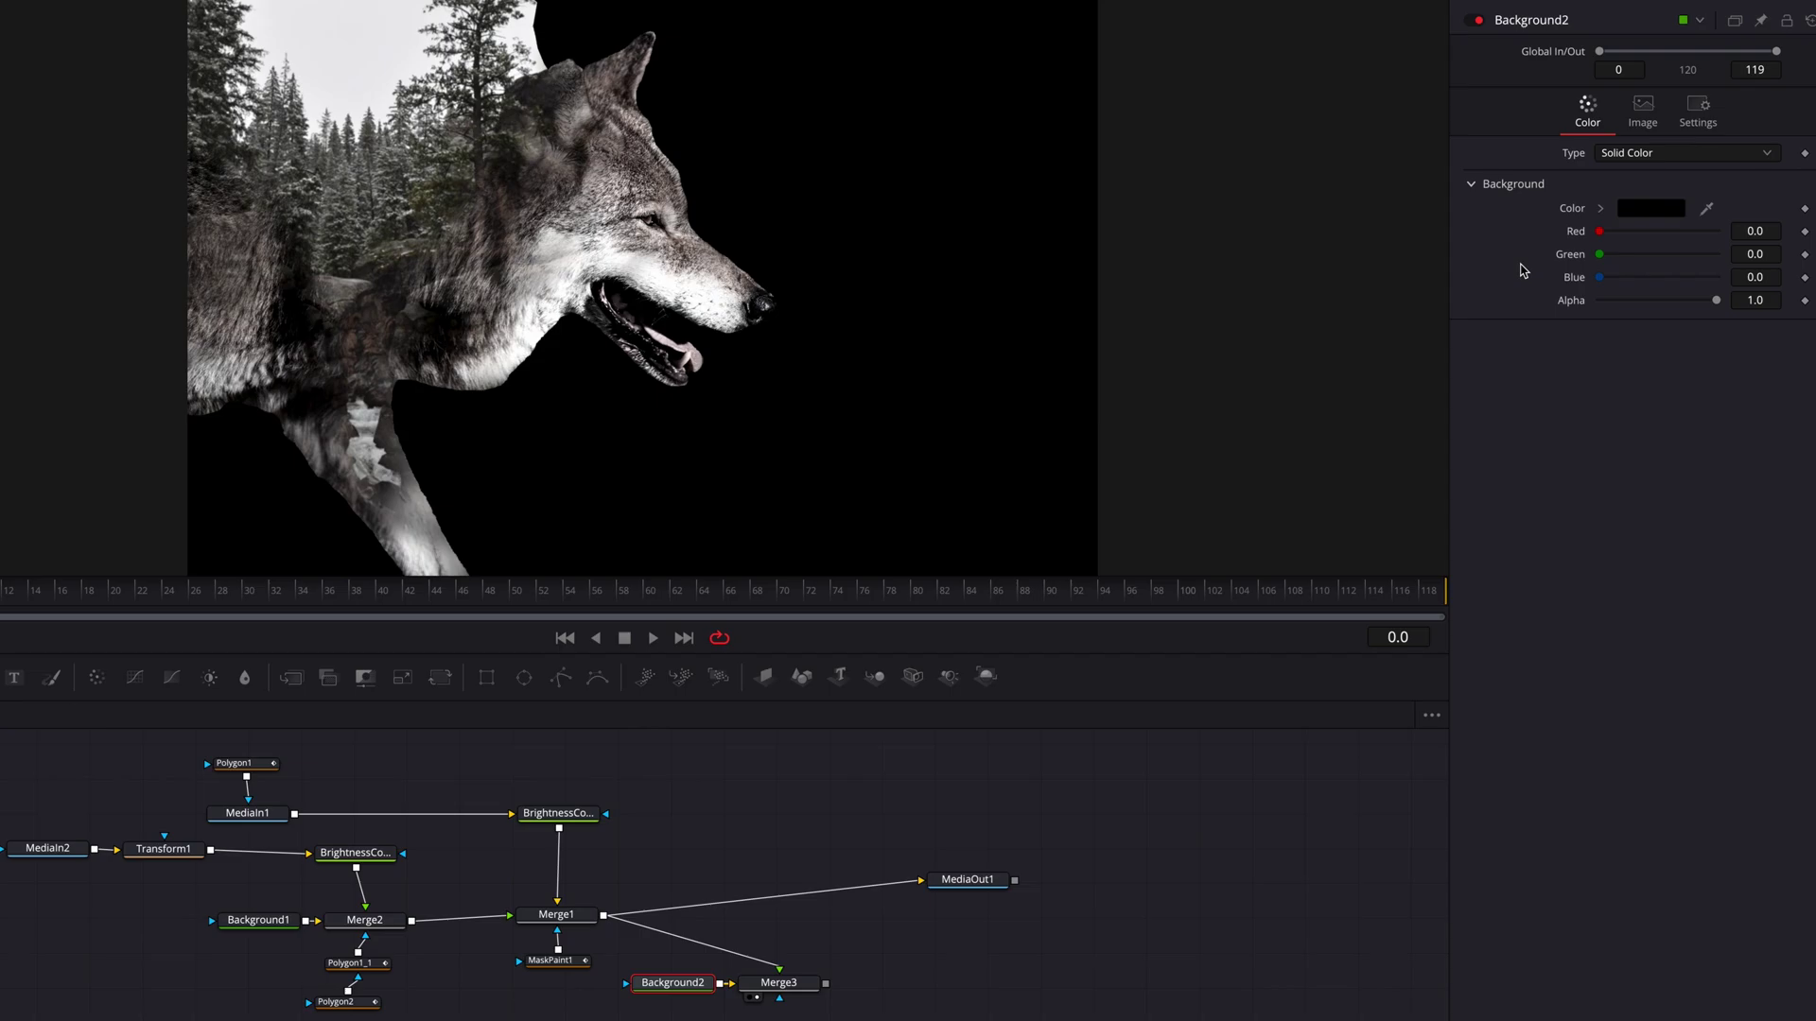
{"action": "left_click_drag", "start_coordinate": [1712, 212], "coordinate": [541, 46]}
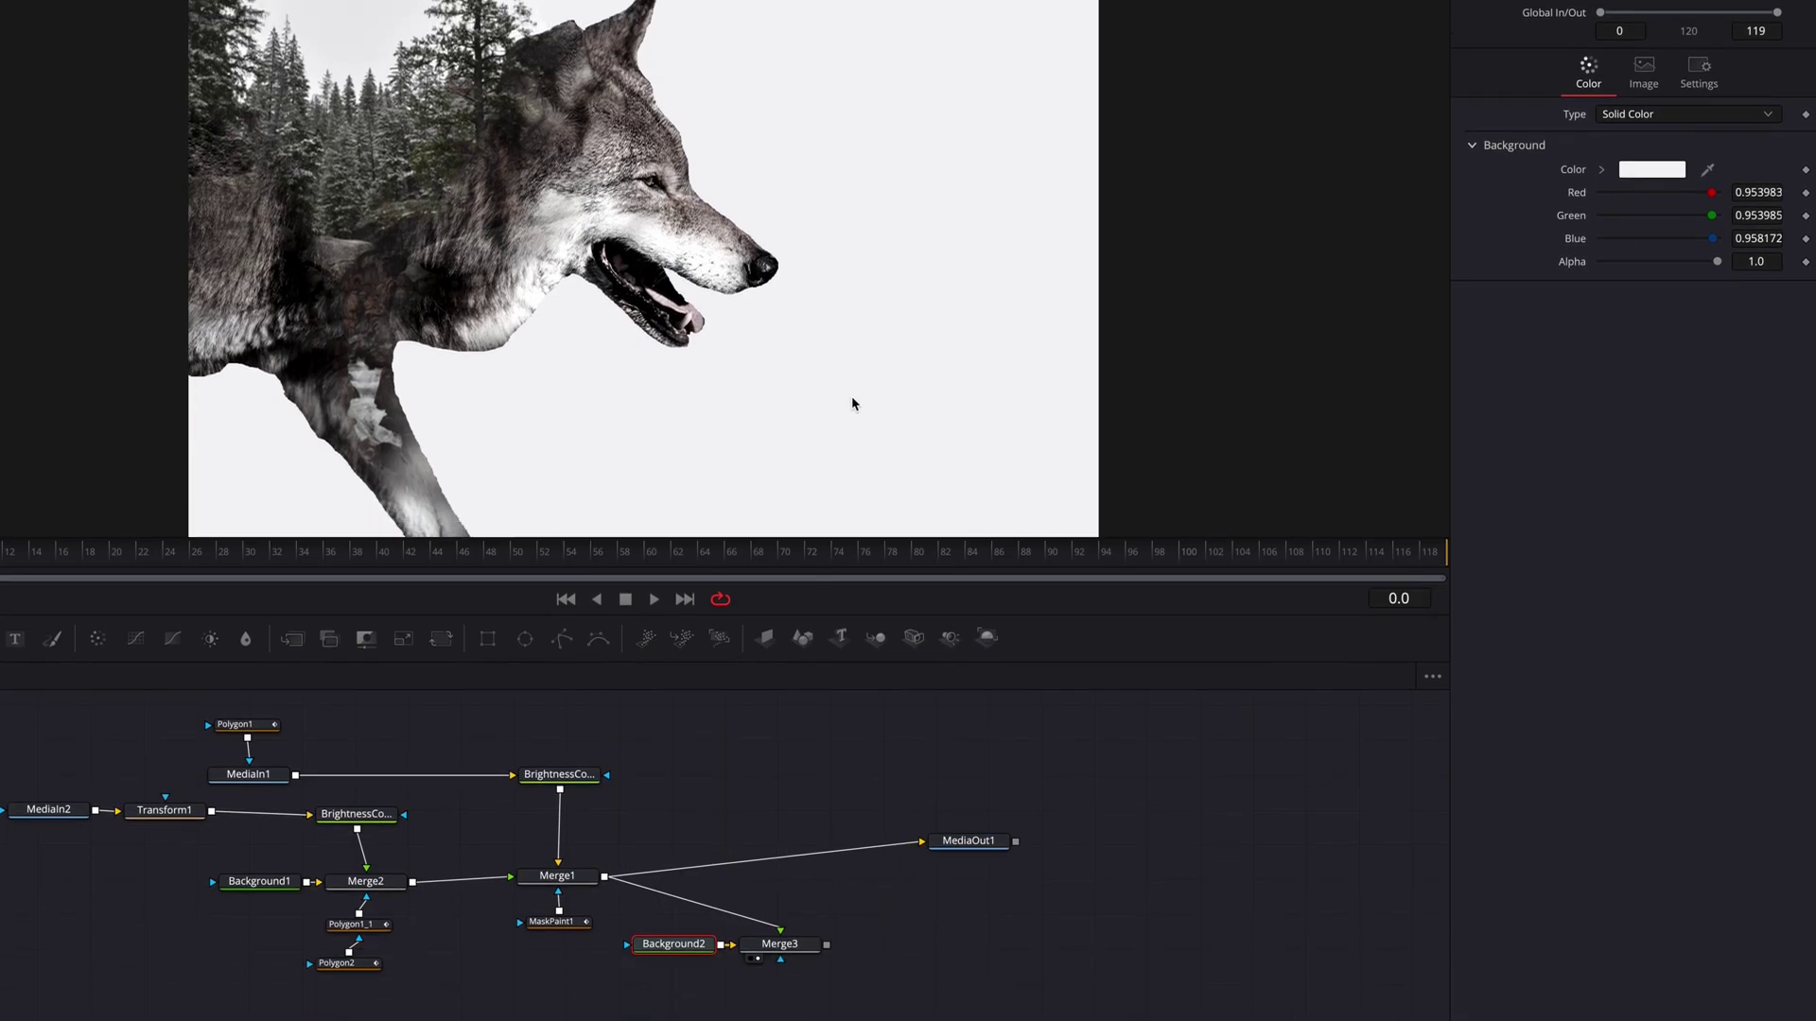
{"action": "left_click_drag", "start_coordinate": [826, 944], "coordinate": [922, 842]}
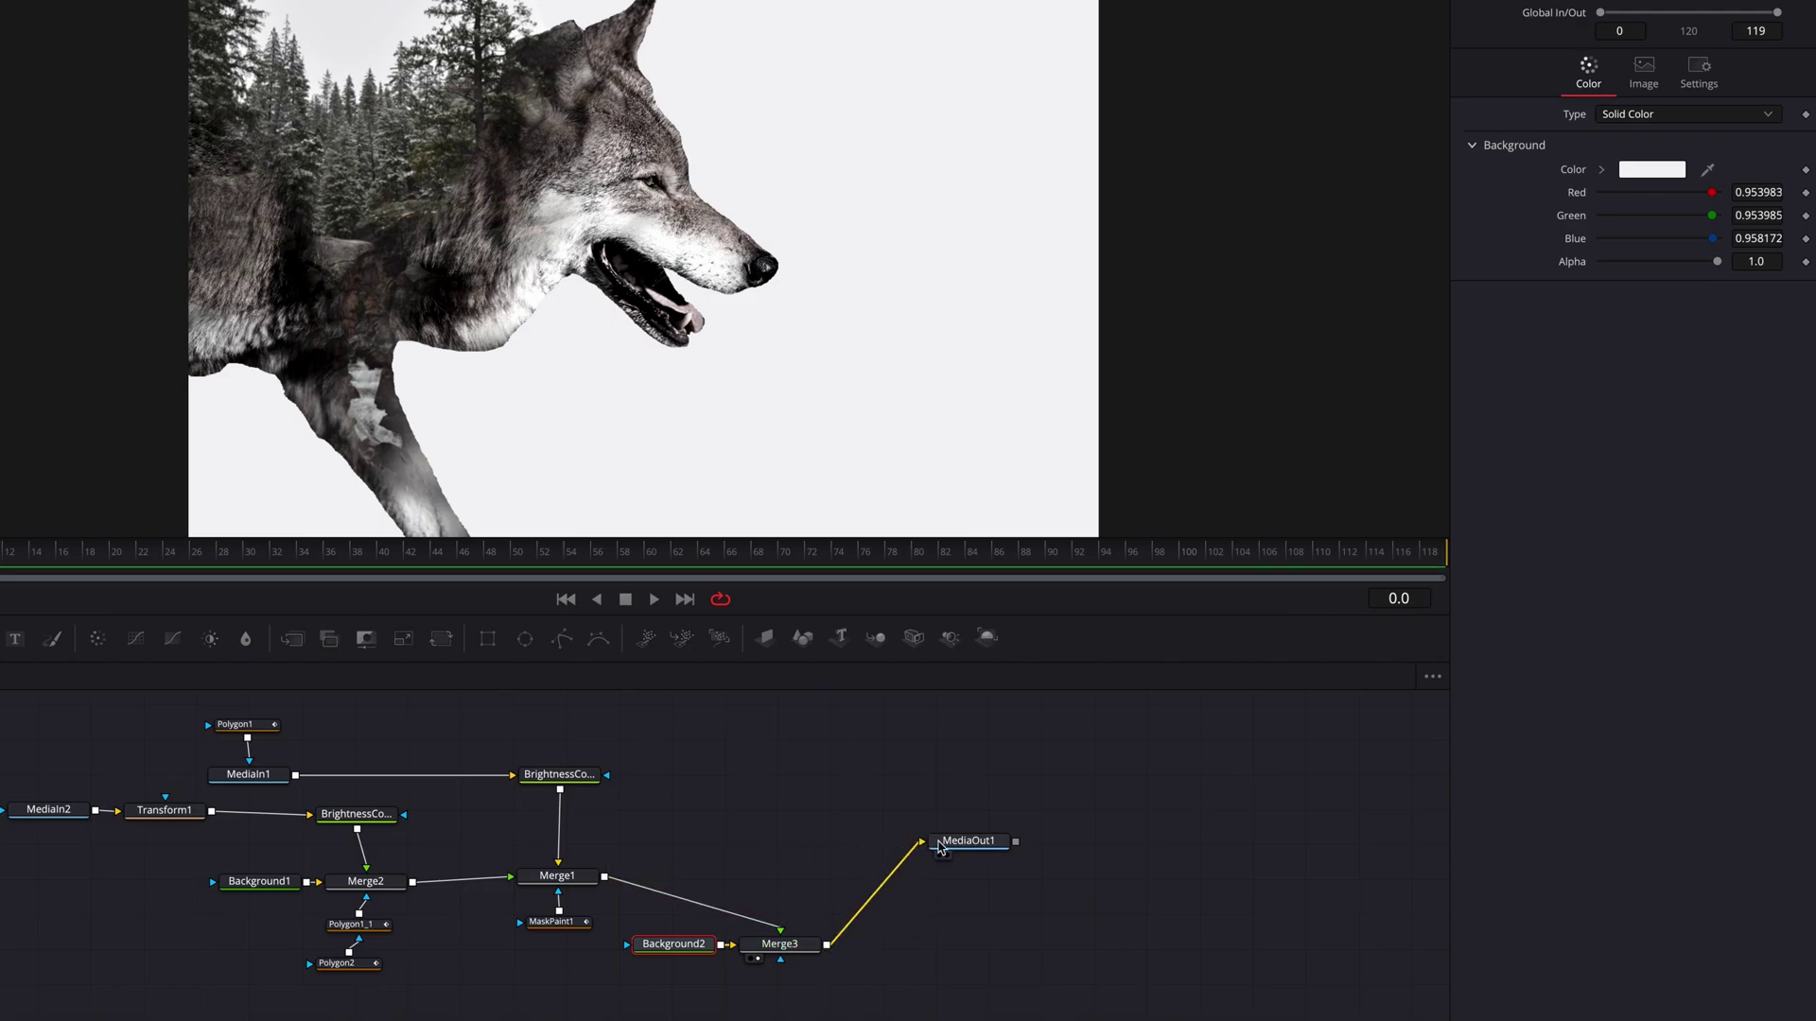
{"action": "left_click", "coordinate": [957, 849]}
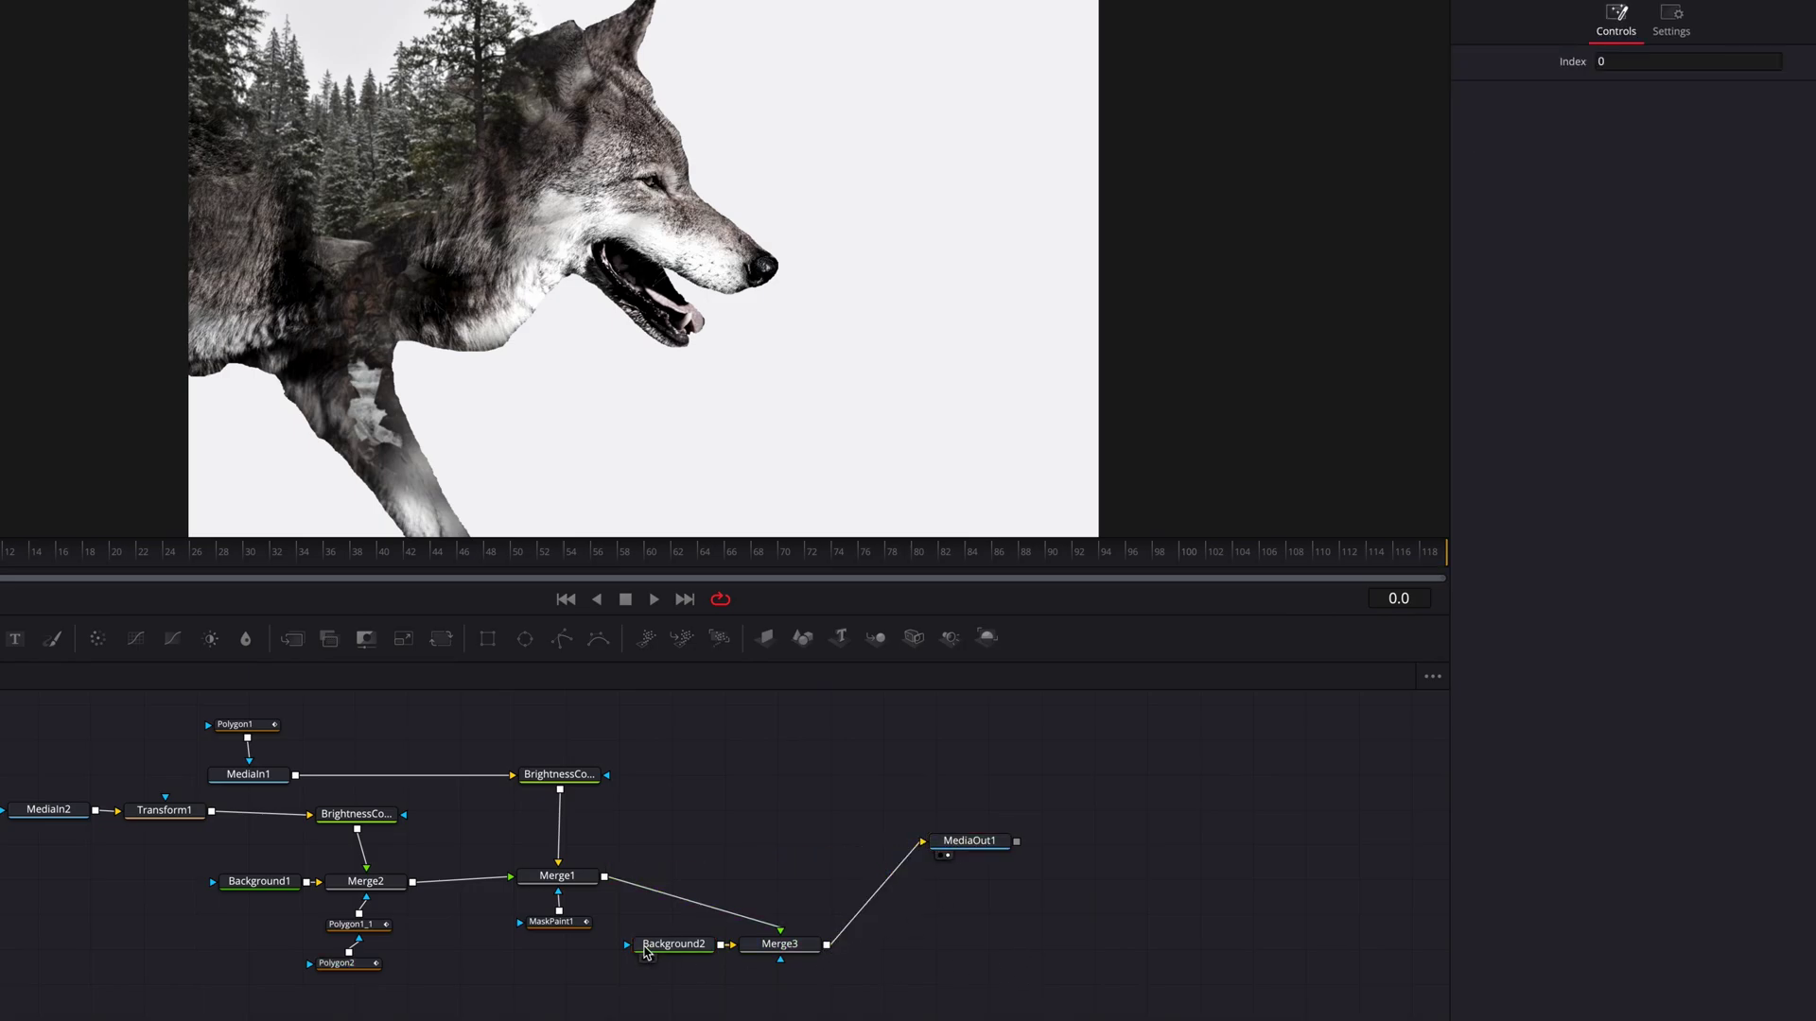
Set the MaskPaint1 brush opacity to 0.693 and dab the mask over the wolf's lower front leg, ending with MediaOut1 selected
{"action": "left_click", "coordinate": [567, 924]}
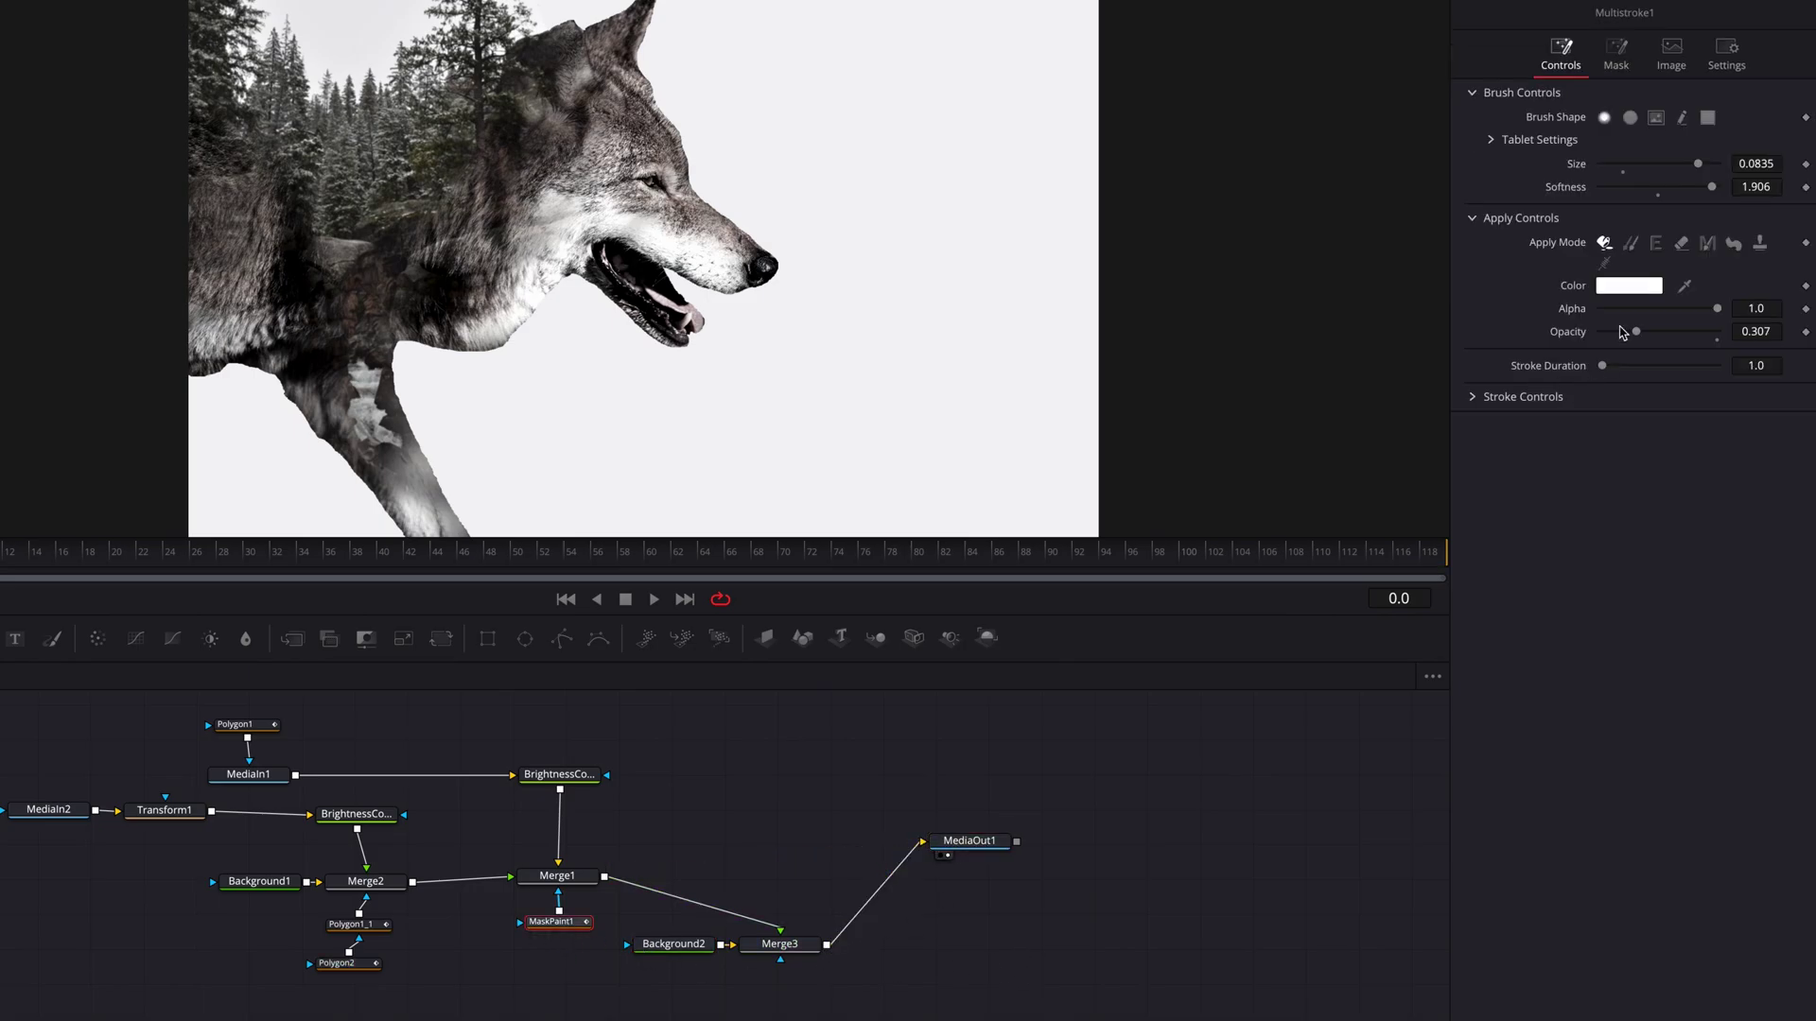
{"action": "left_click_drag", "start_coordinate": [1636, 331], "coordinate": [1684, 336]}
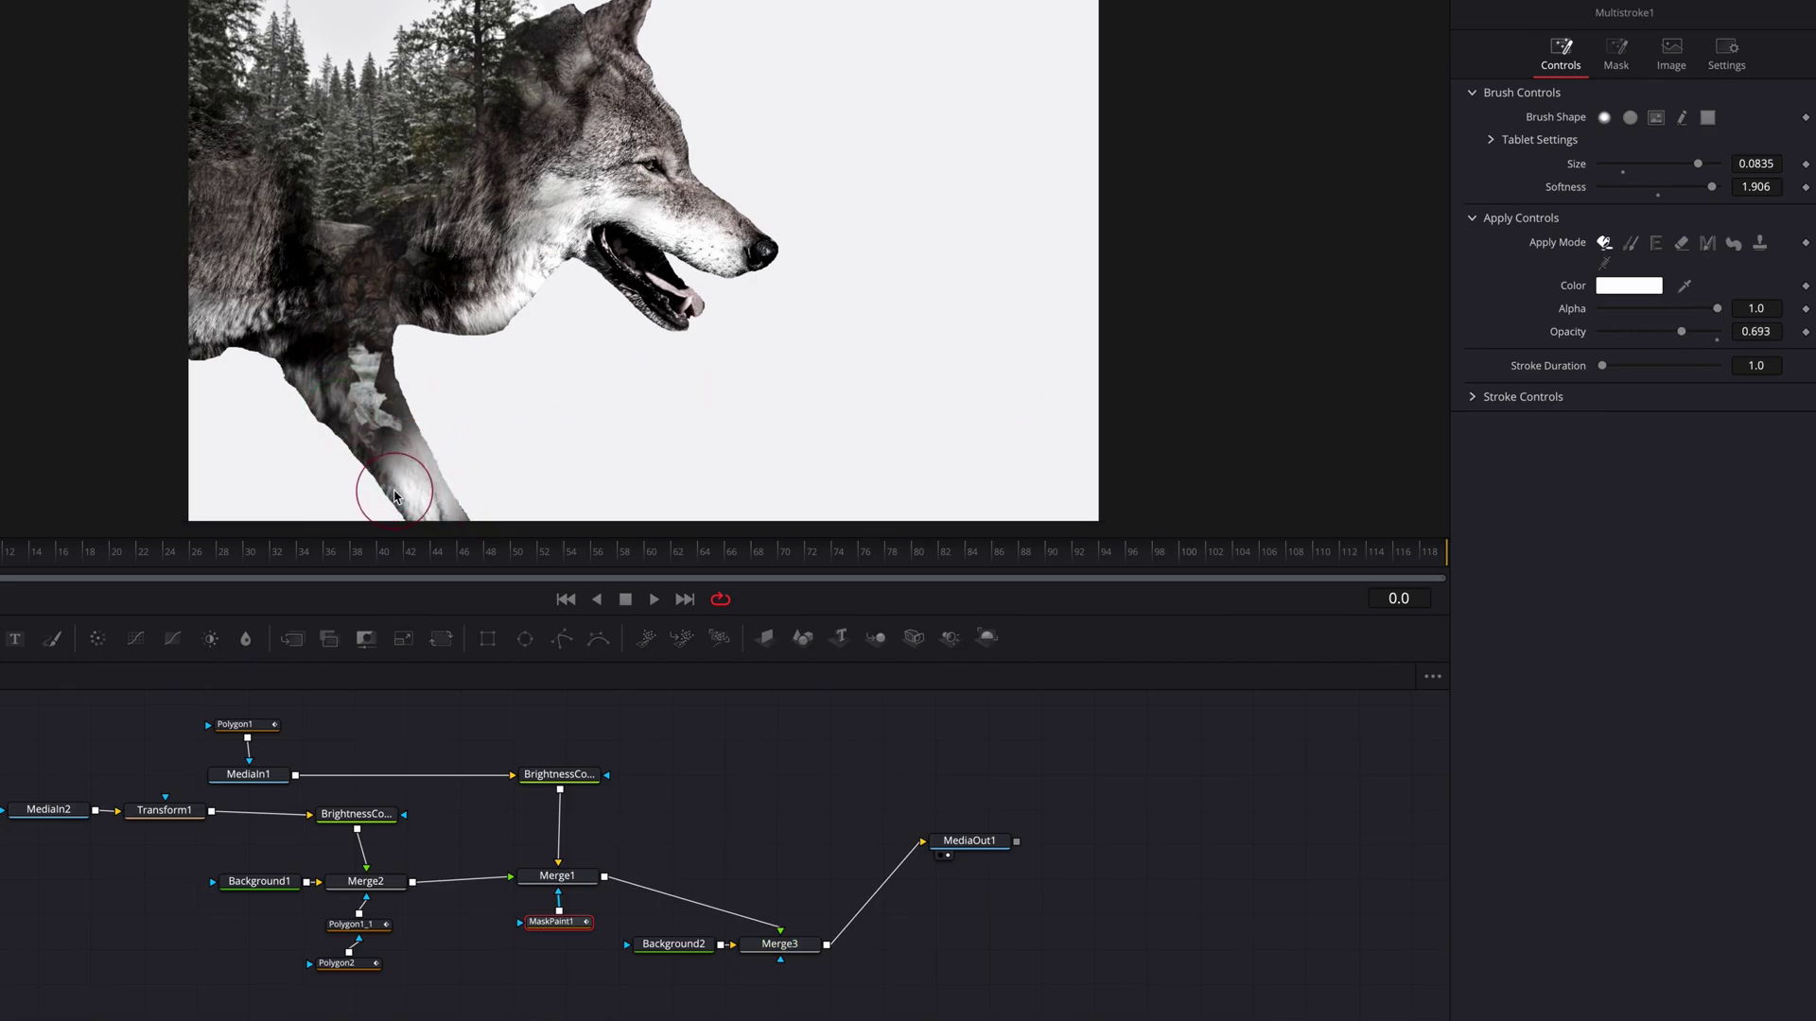
{"action": "scroll", "coordinate": [465, 507], "scroll_direction": "down", "scroll_amount": 1}
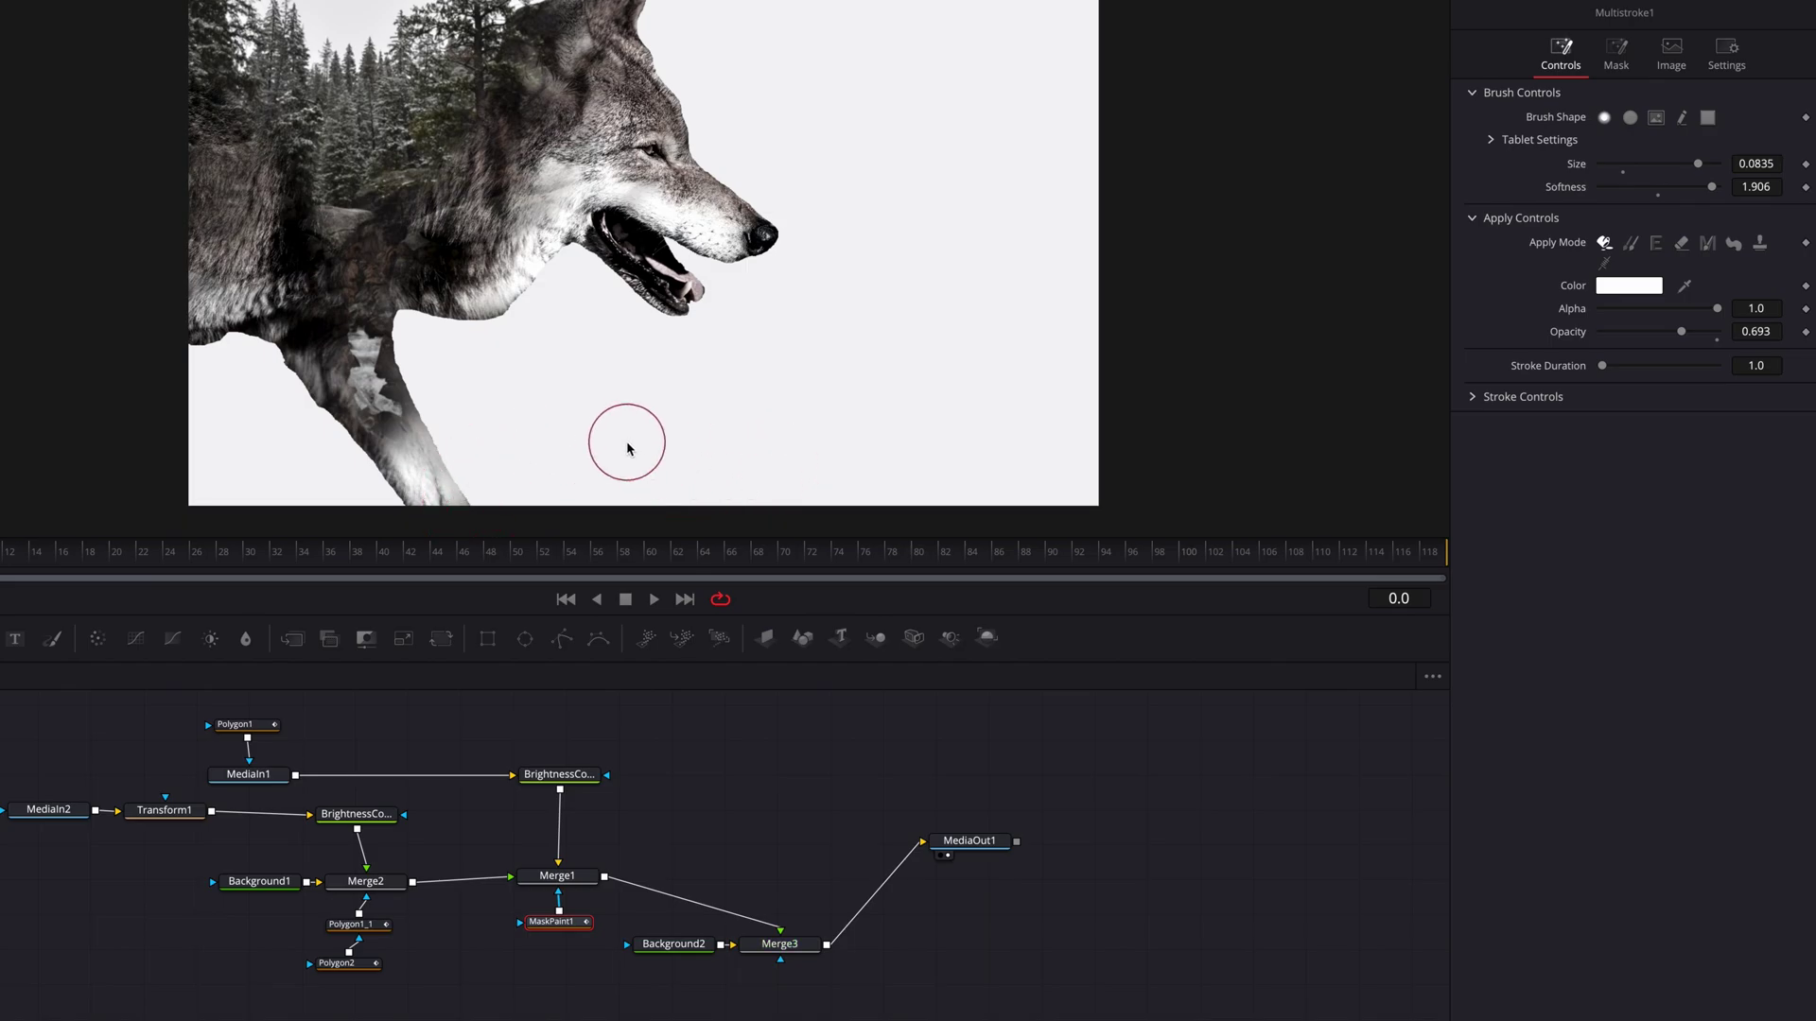
{"action": "left_click", "coordinate": [423, 487]}
{"action": "left_click", "coordinate": [974, 840]}
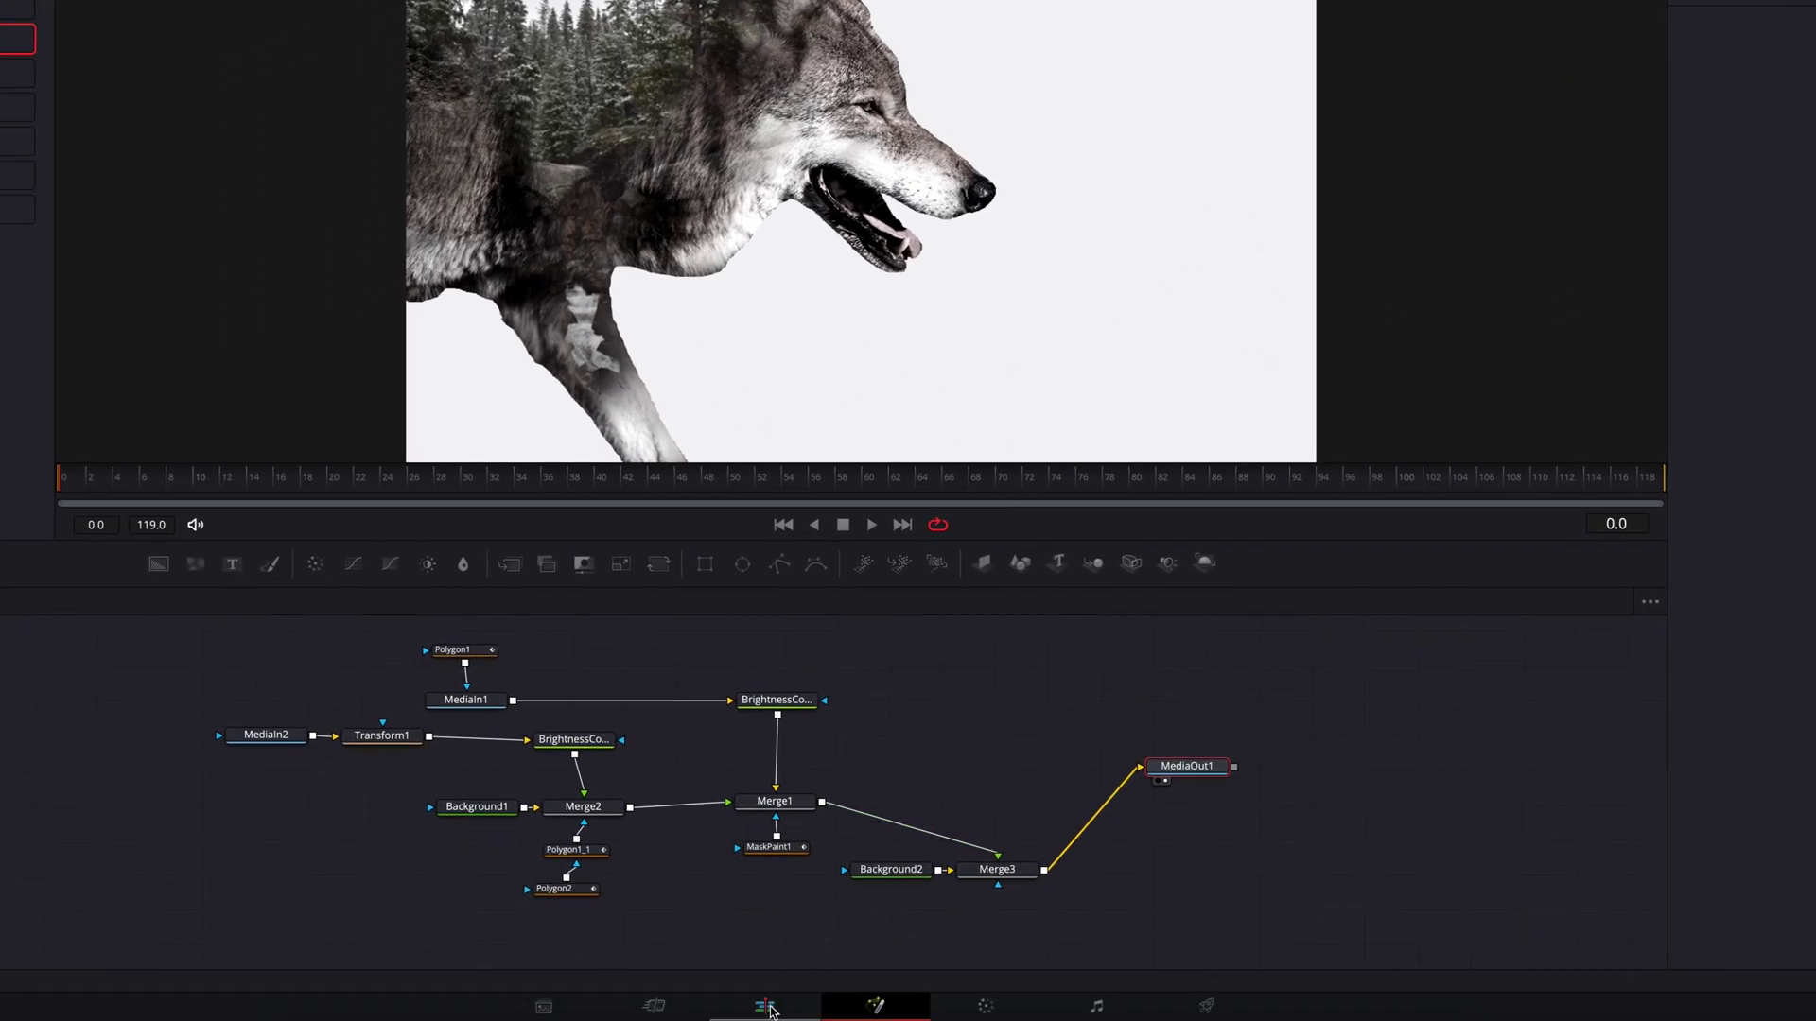
Open the composite on the Color page and warm the log-wheel highlights to red 0.06, green -0.10, blue -0.19
{"action": "left_click", "coordinate": [766, 1007]}
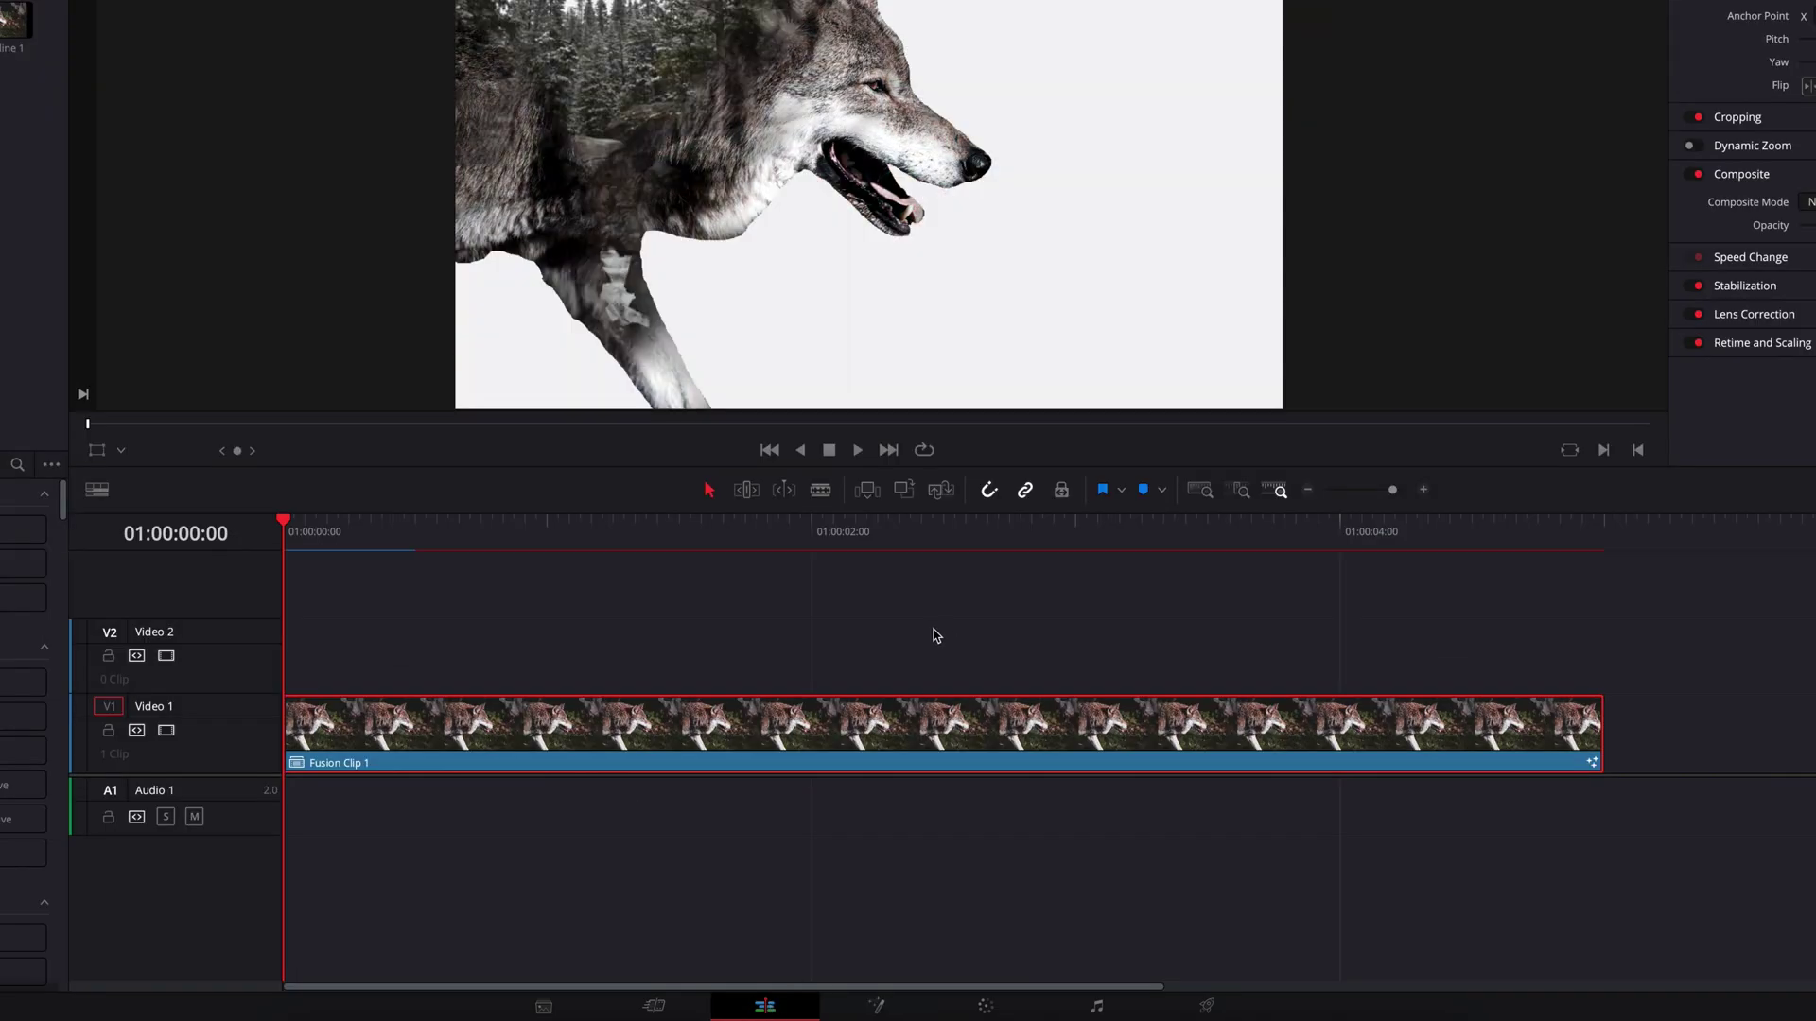
{"action": "left_click", "coordinate": [986, 1006]}
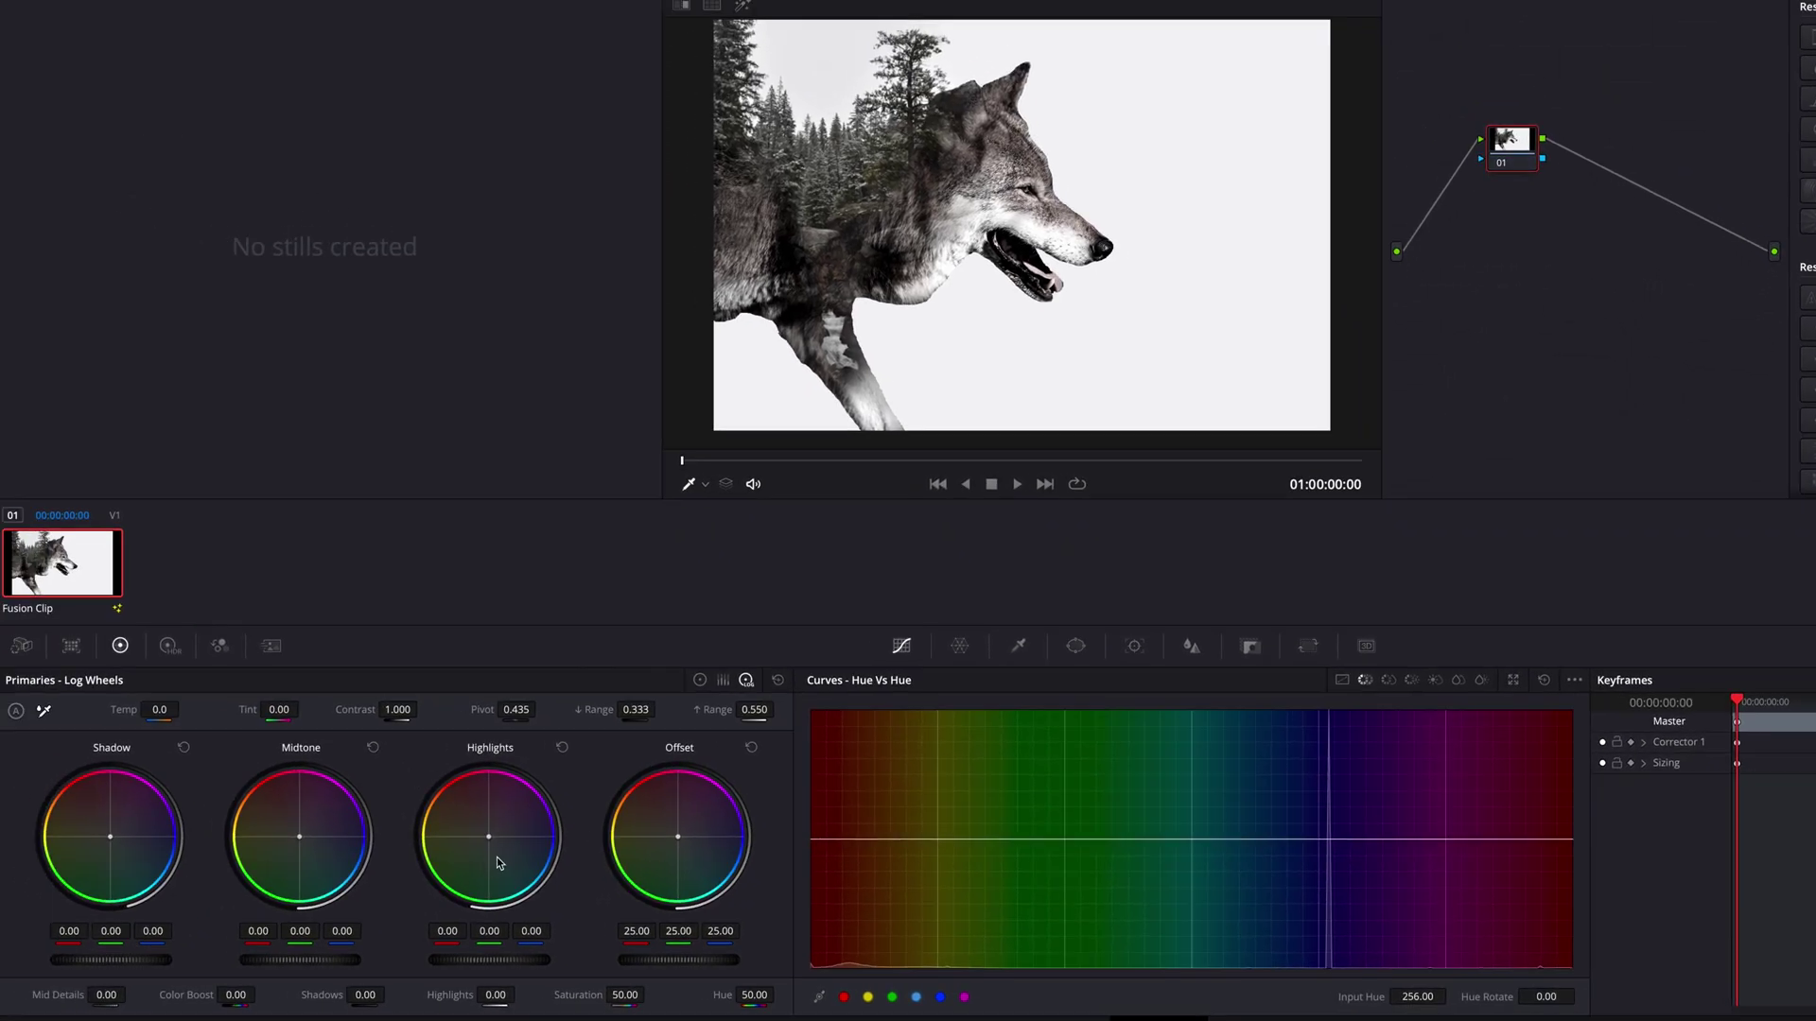
{"action": "left_click_drag", "start_coordinate": [488, 838], "coordinate": [482, 829]}
{"action": "left_click_drag", "start_coordinate": [491, 959], "coordinate": [477, 959]}
{"action": "left_click_drag", "start_coordinate": [481, 828], "coordinate": [482, 830]}
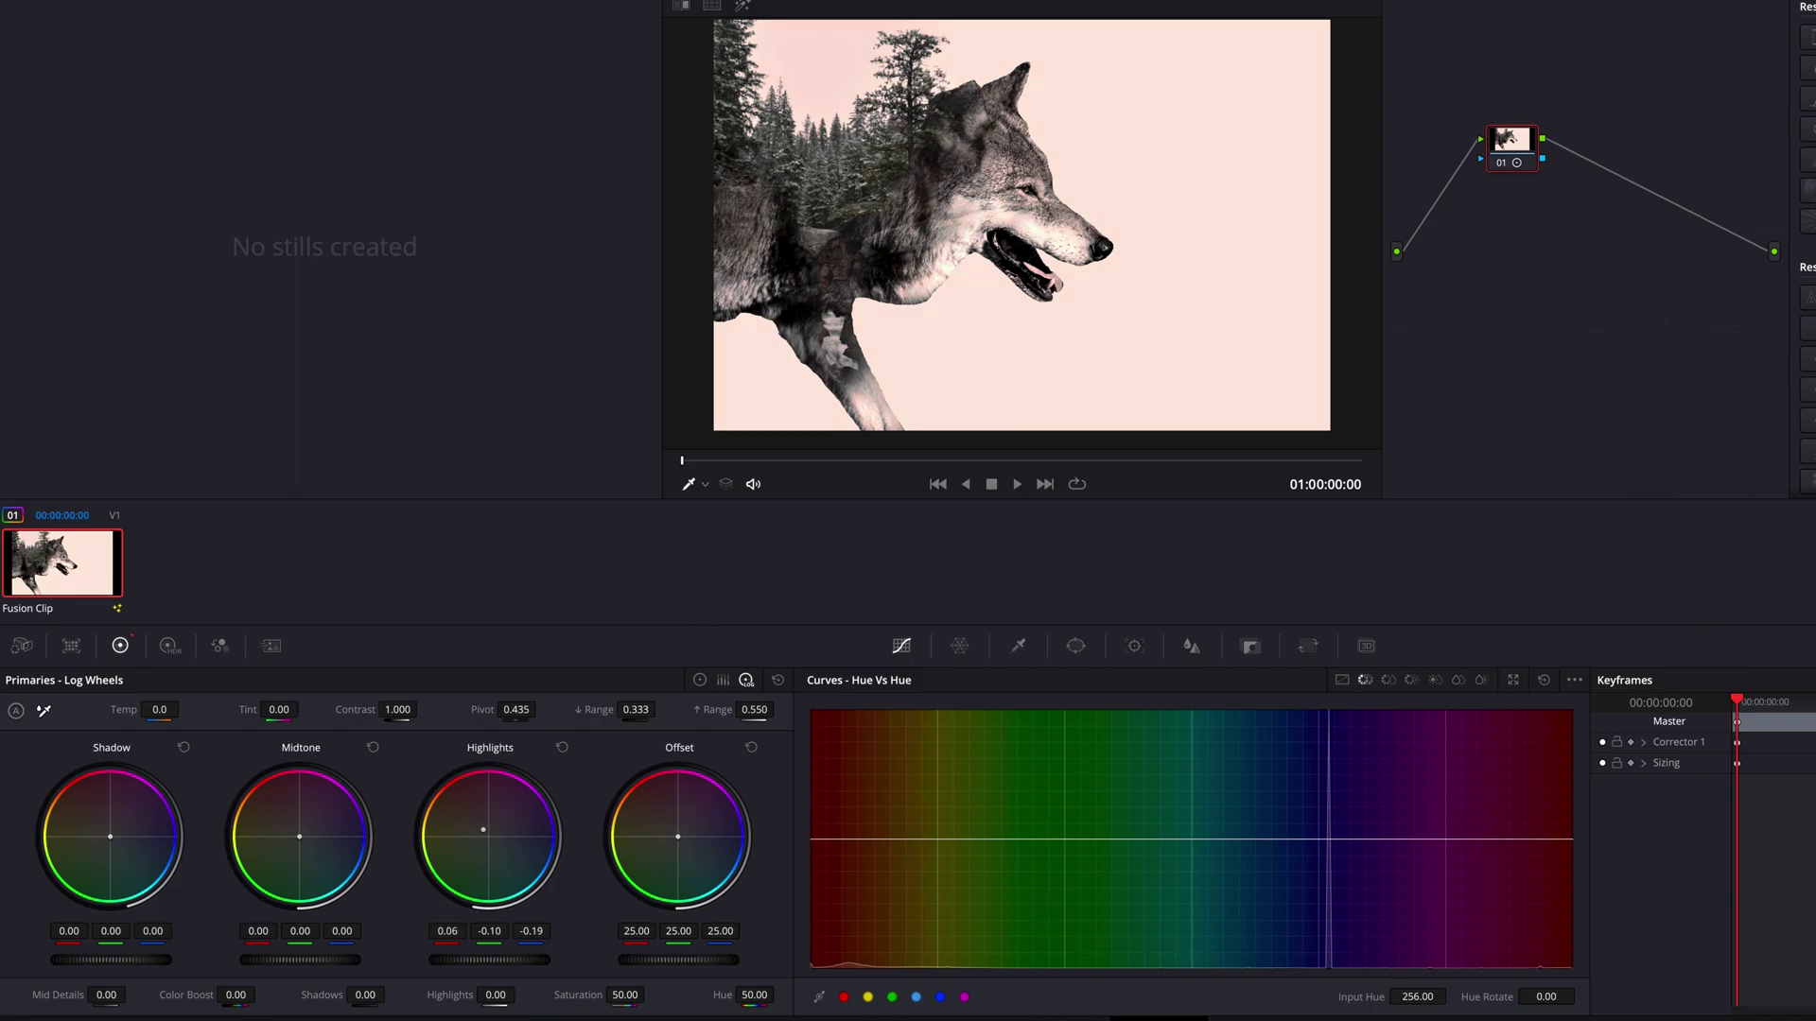
Set shadows to -0.02, 0.00, 0.05, midtones to 0.00, -0.01, 0.00 and highlights to 0.10, -0.06, -0.15, then return to the Edit page
{"action": "left_click_drag", "start_coordinate": [110, 836], "coordinate": [113, 838]}
{"action": "left_click_drag", "start_coordinate": [297, 838], "coordinate": [299, 837]}
{"action": "left_click_drag", "start_coordinate": [489, 959], "coordinate": [501, 959]}
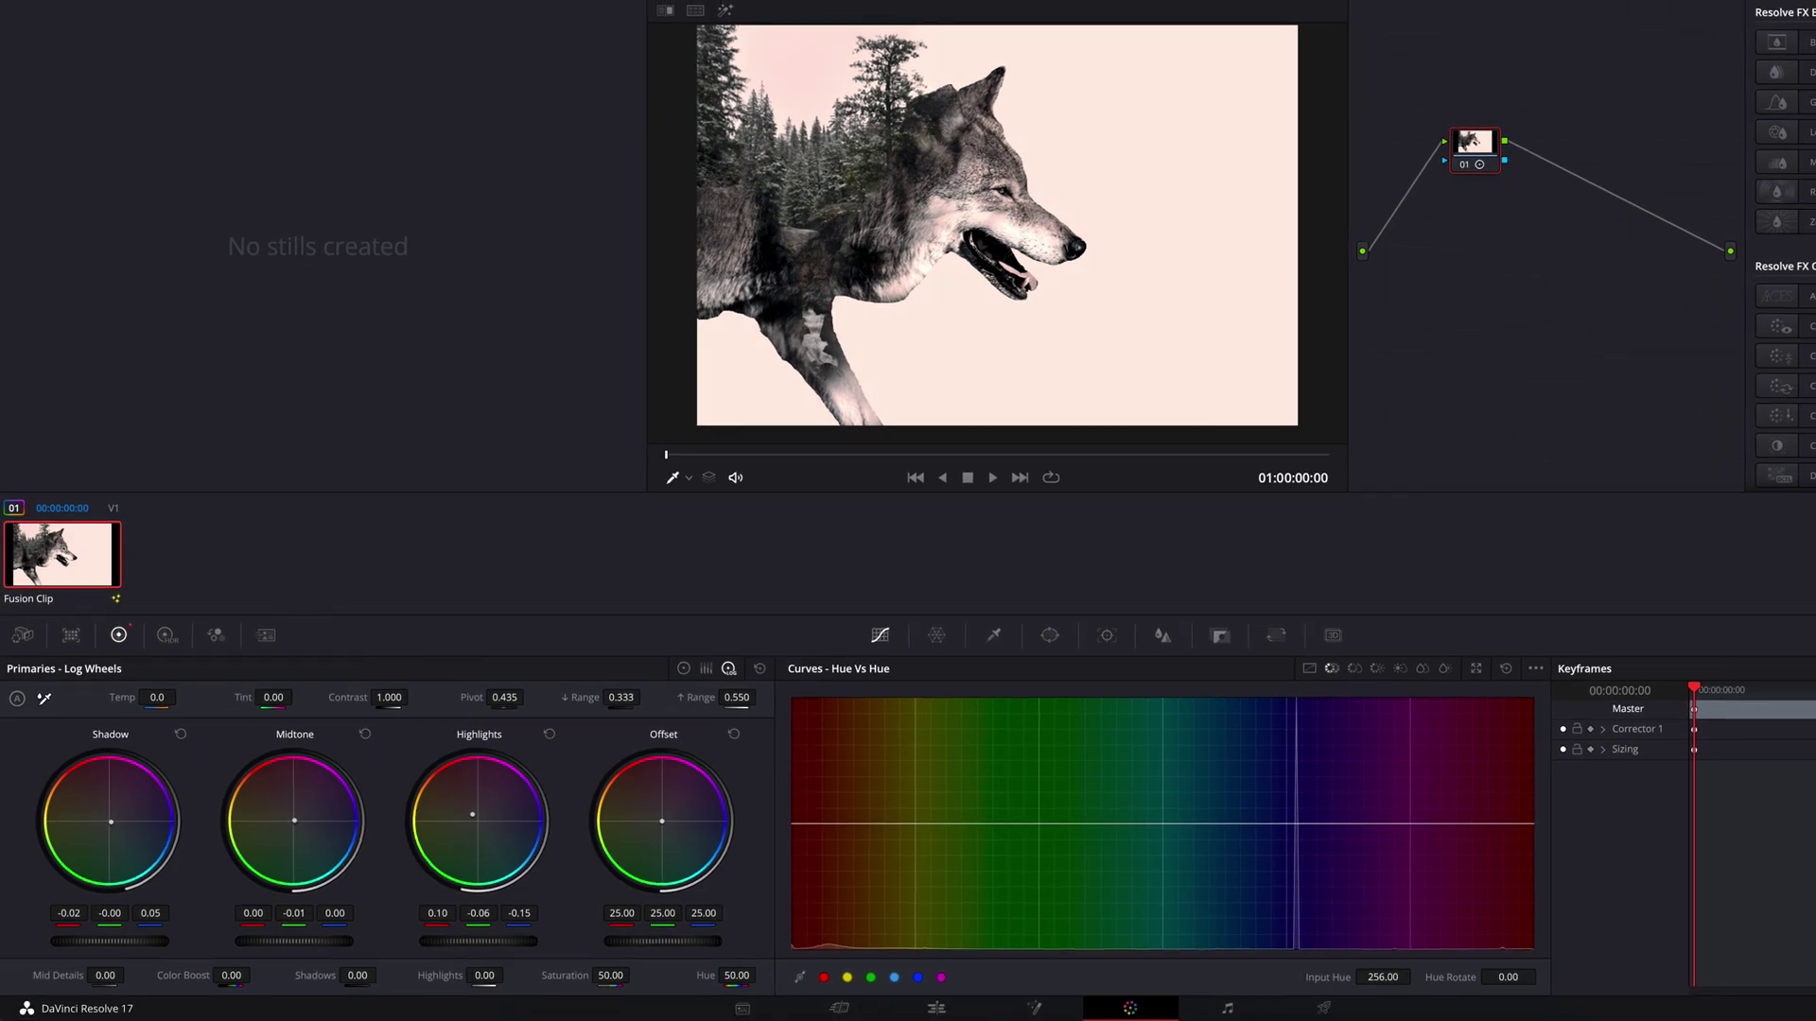
{"action": "left_click", "coordinate": [947, 1010]}
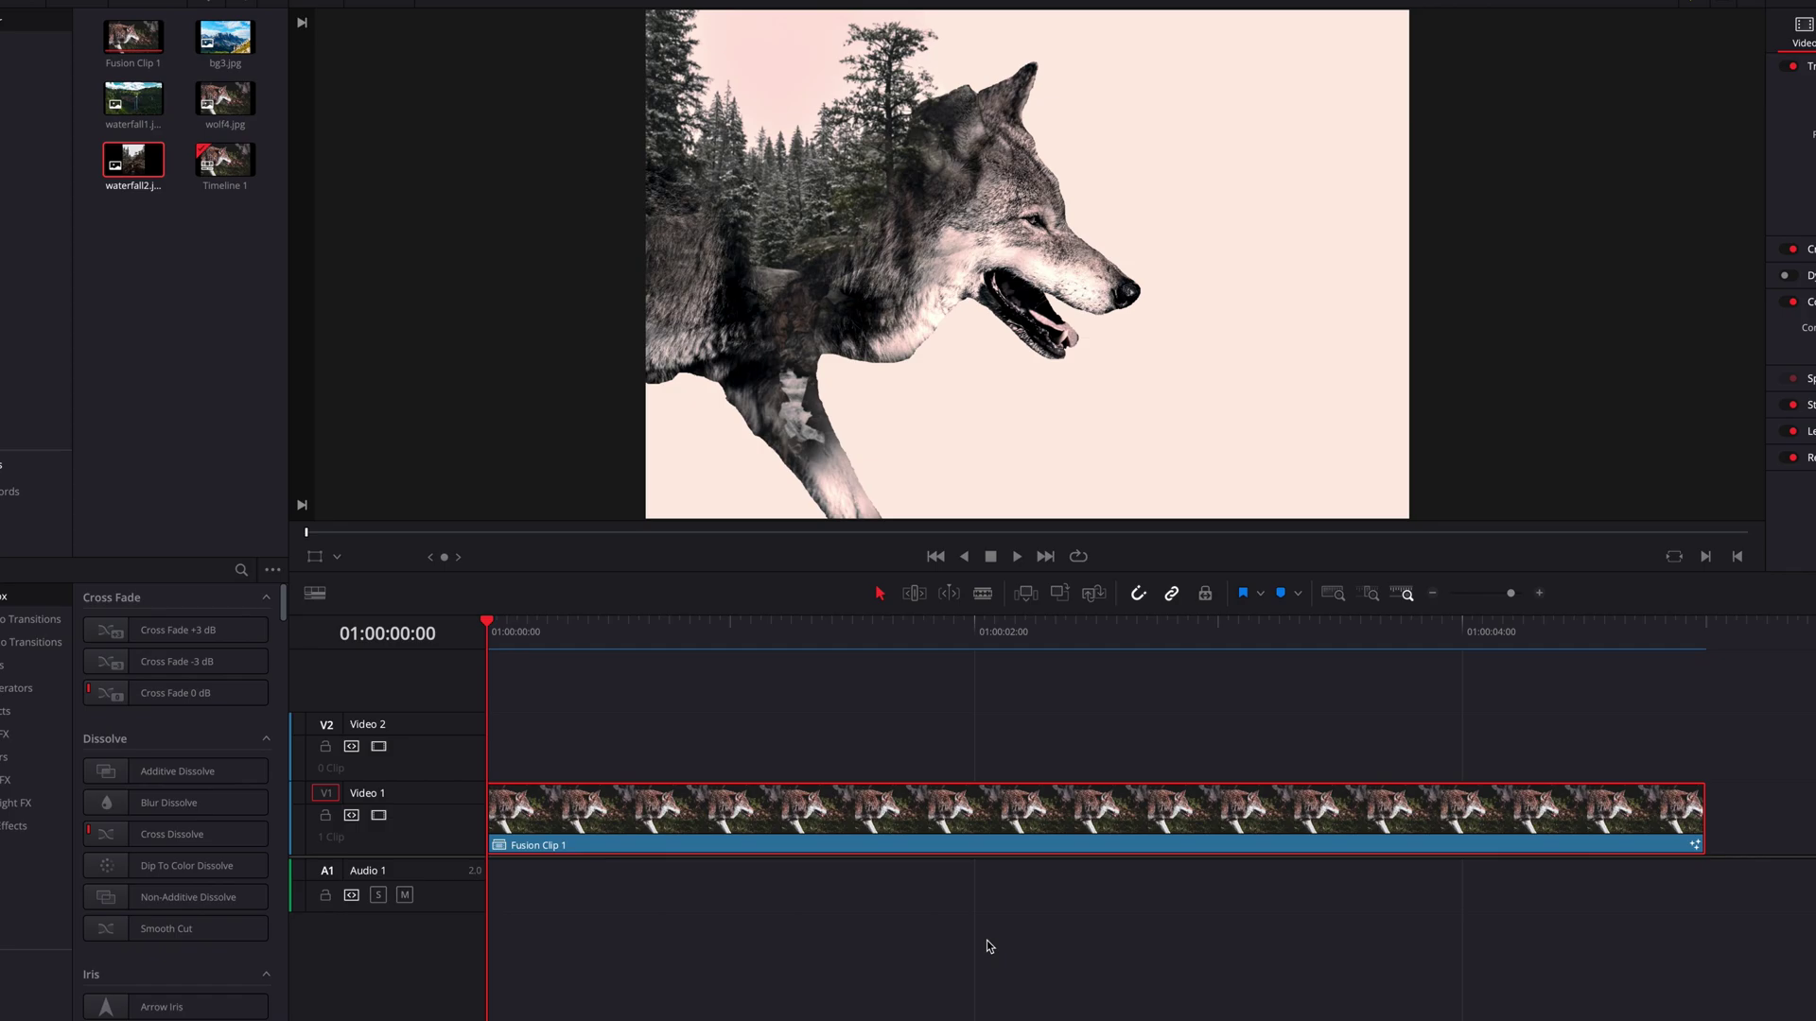